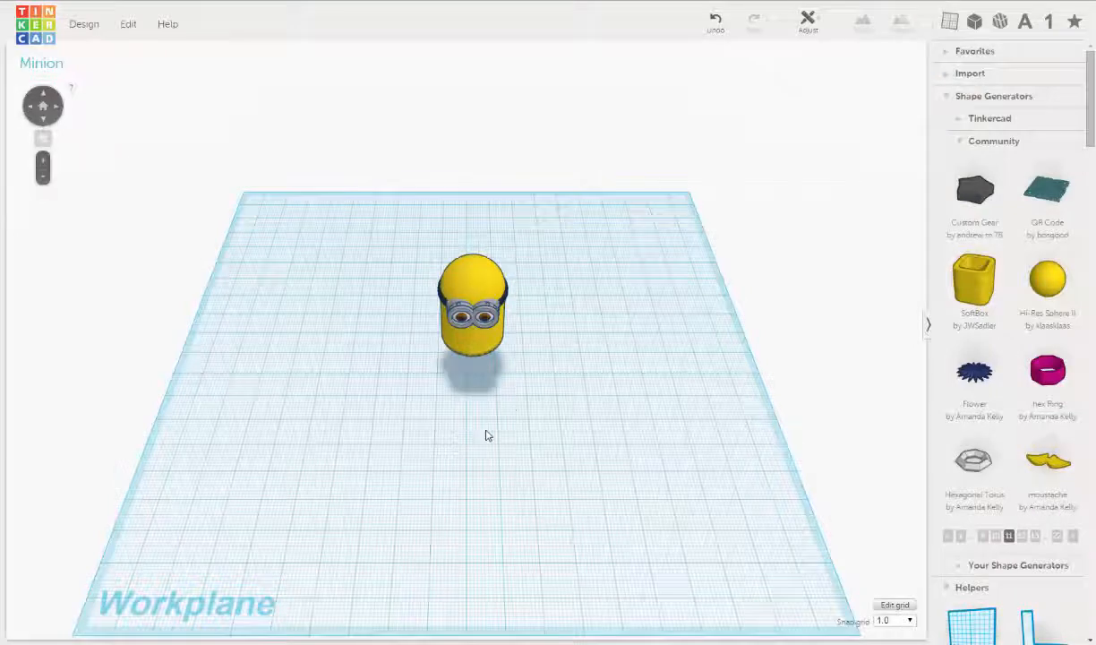
- Duplicate the Minion's yellow body and move the copy straight down until it sits entirely below the original
right_click_drag(527, 380, 605, 334)
scroll(462, 367, "up", 5)
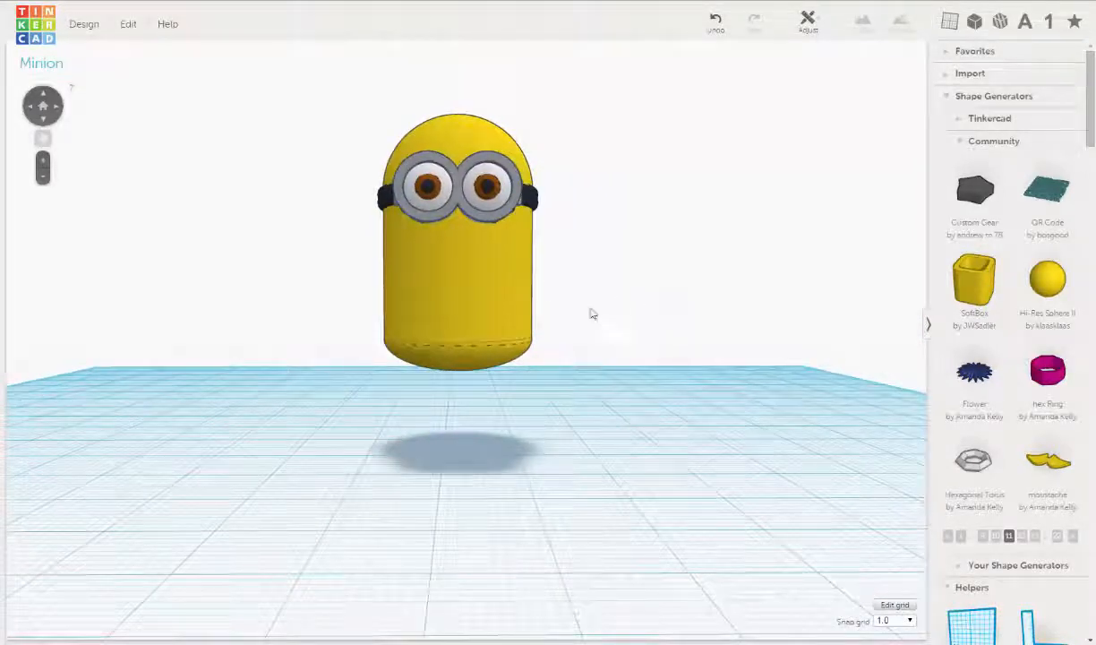
left_click(447, 297)
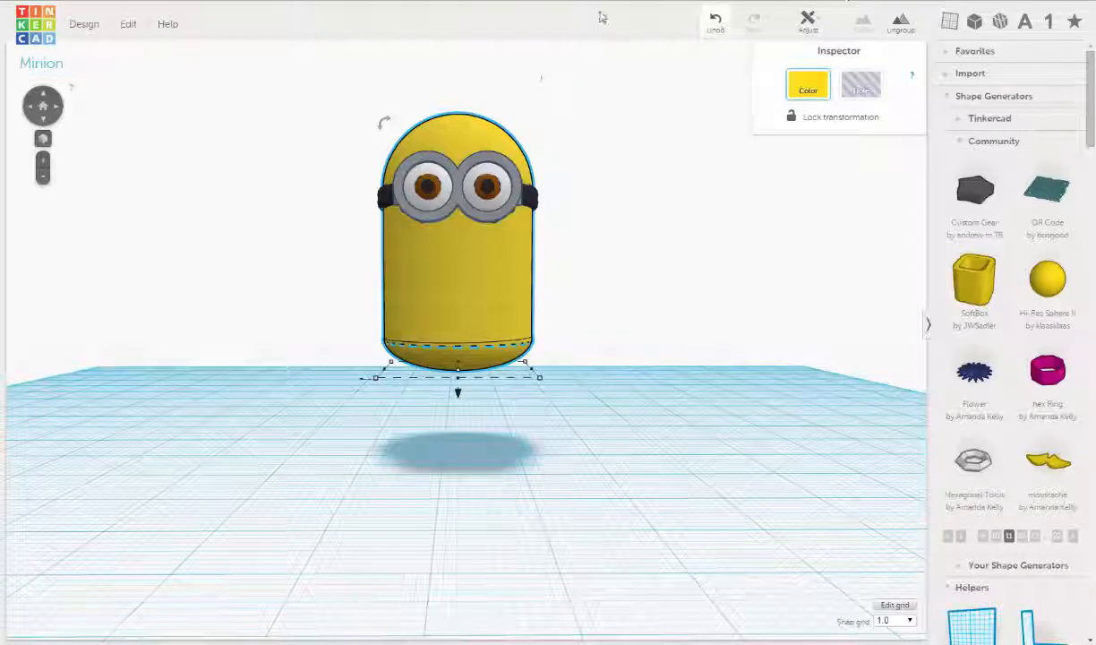
left_click(128, 27)
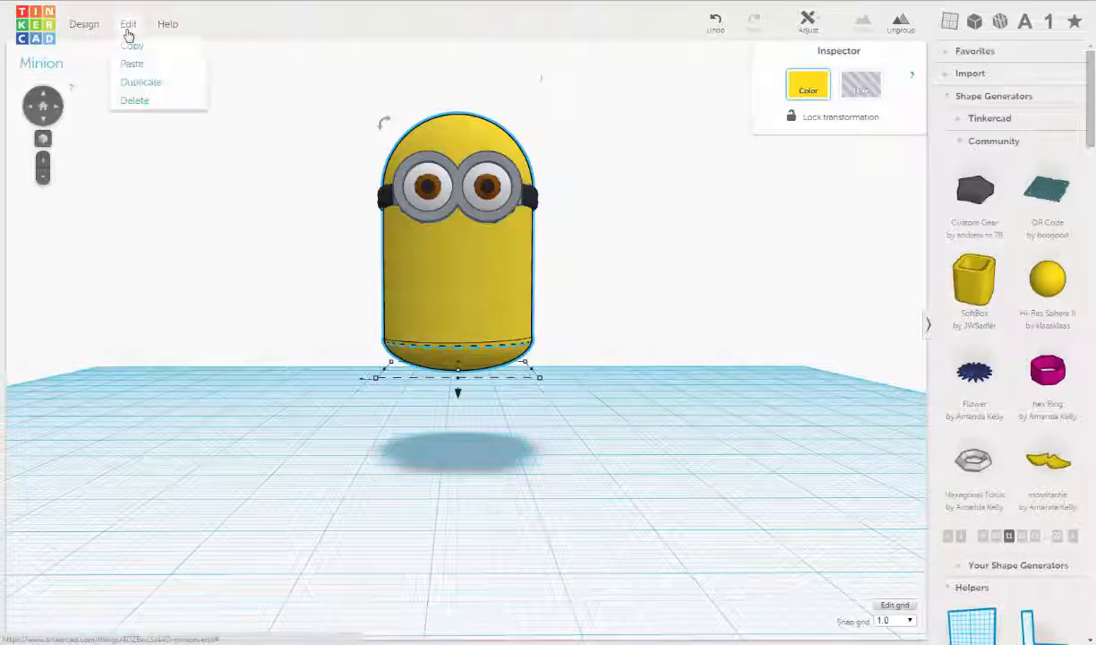
left_click(135, 82)
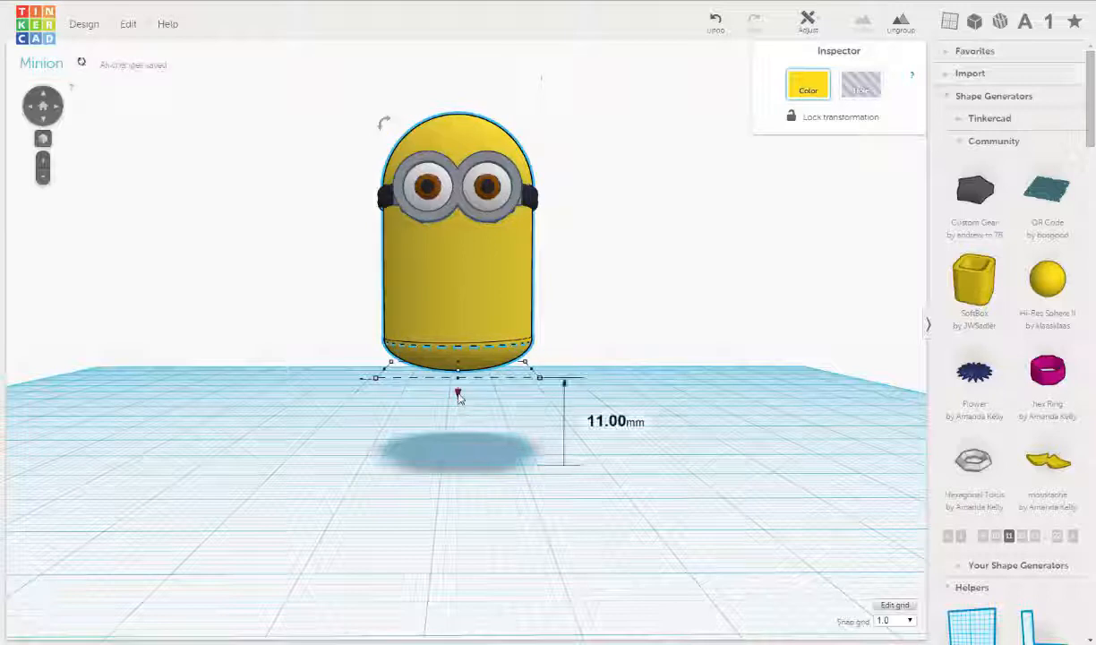
left_click_drag(459, 395, 458, 638)
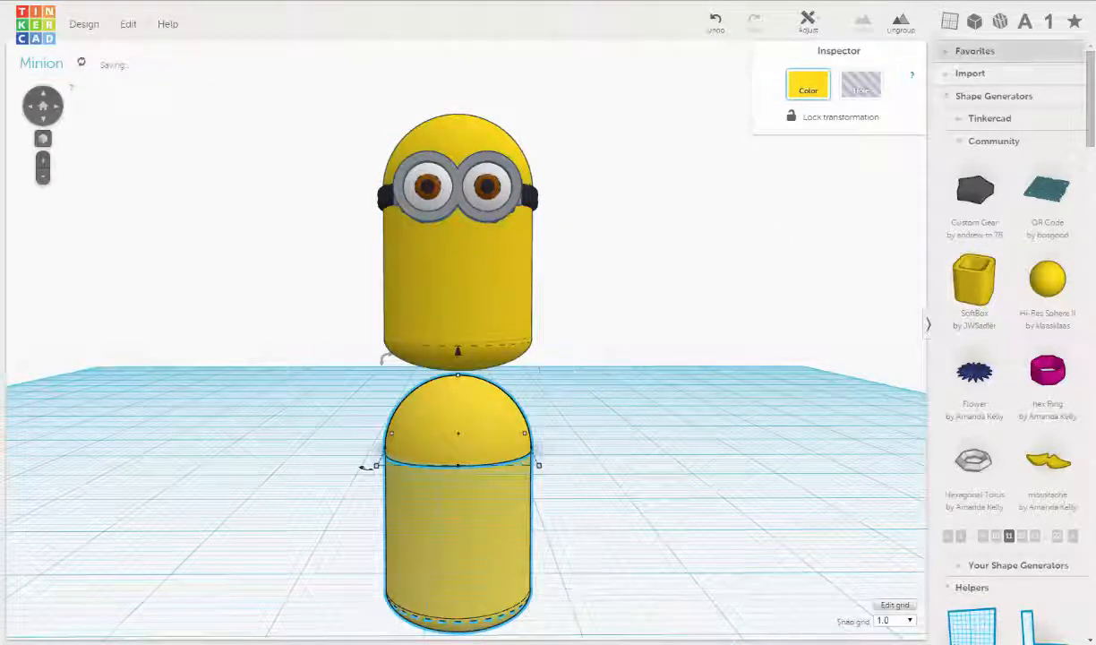
- Ungroup the lowered body copy and delete its top dome
left_click(814, 166)
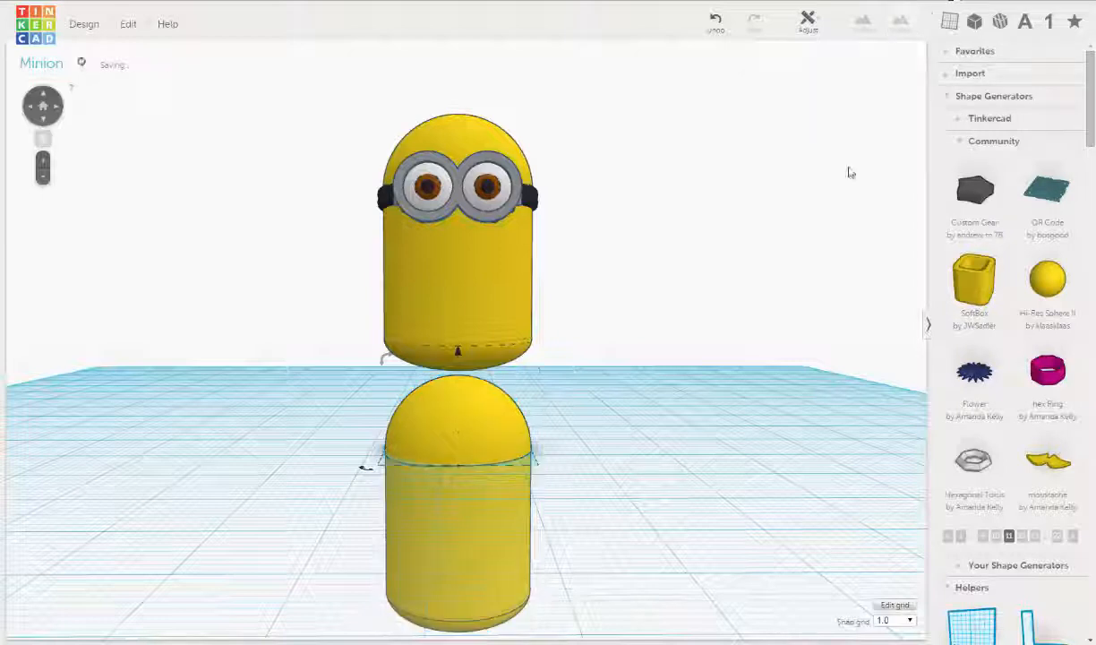
left_click(477, 415)
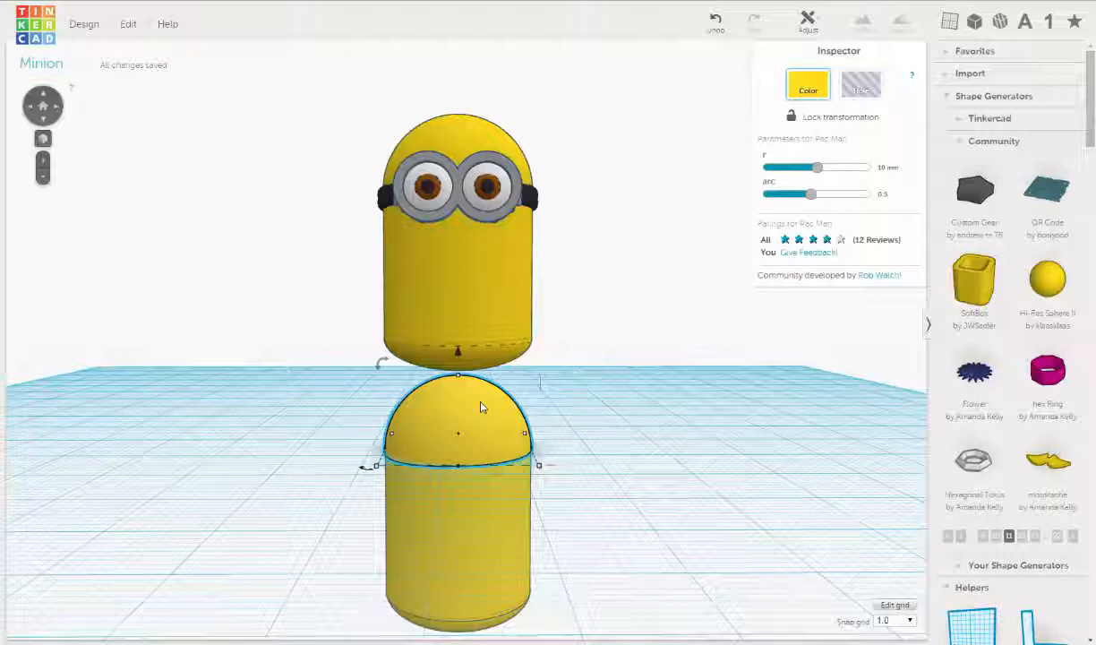
key("Delete")
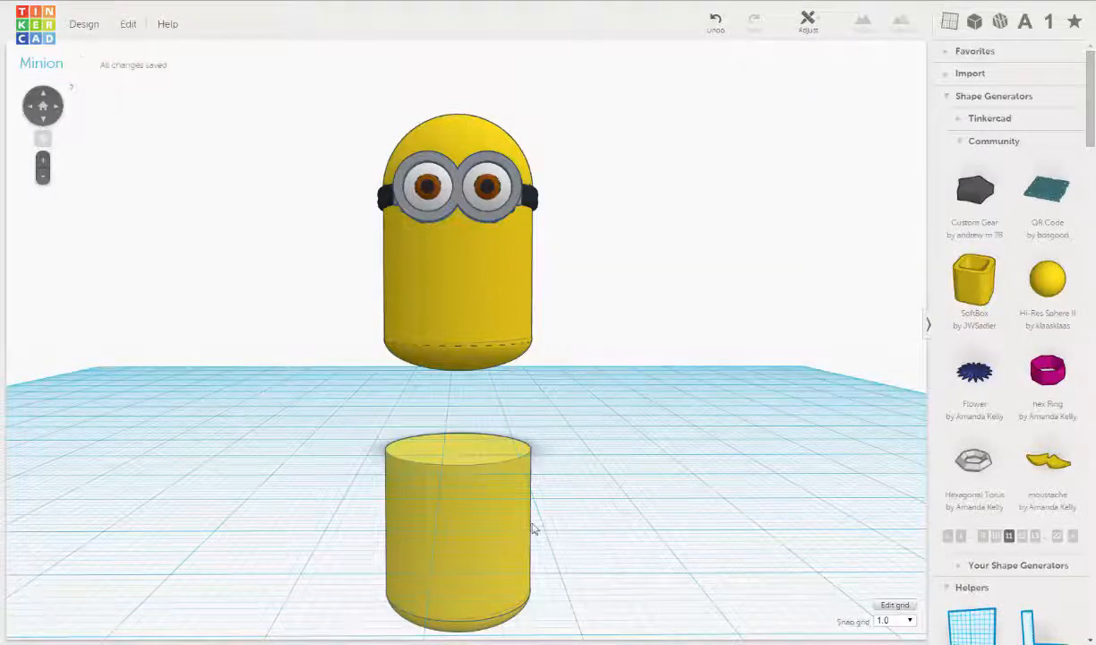
- Set both the base radius and the top radius of the copied cylinder to 11 mm
right_click_drag(531, 526, 646, 460)
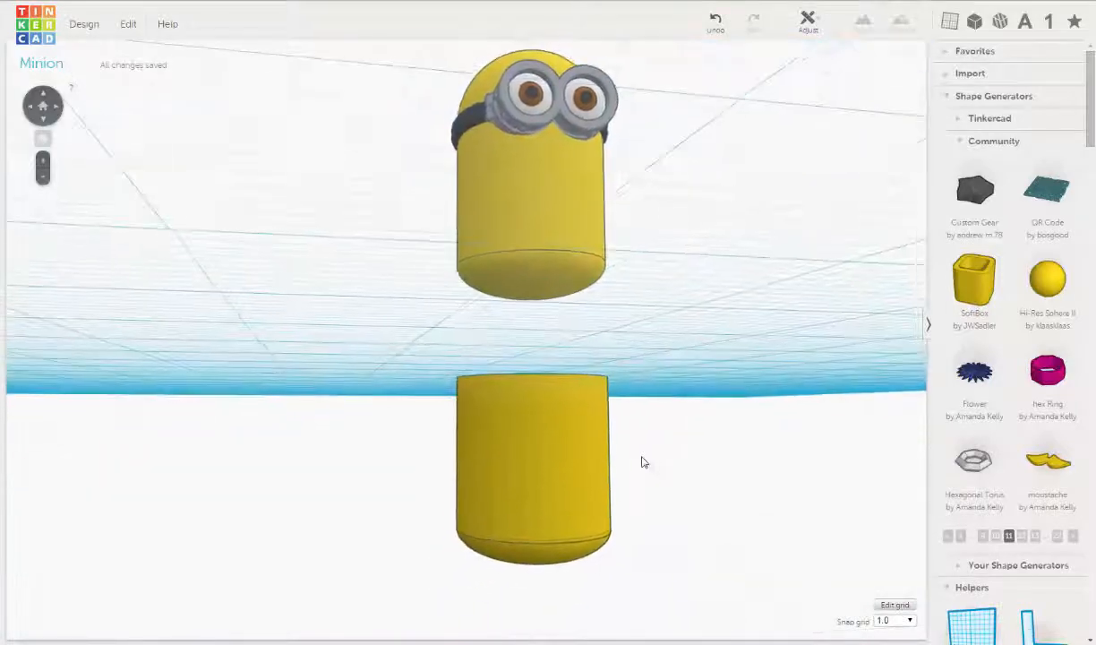
left_click(566, 442)
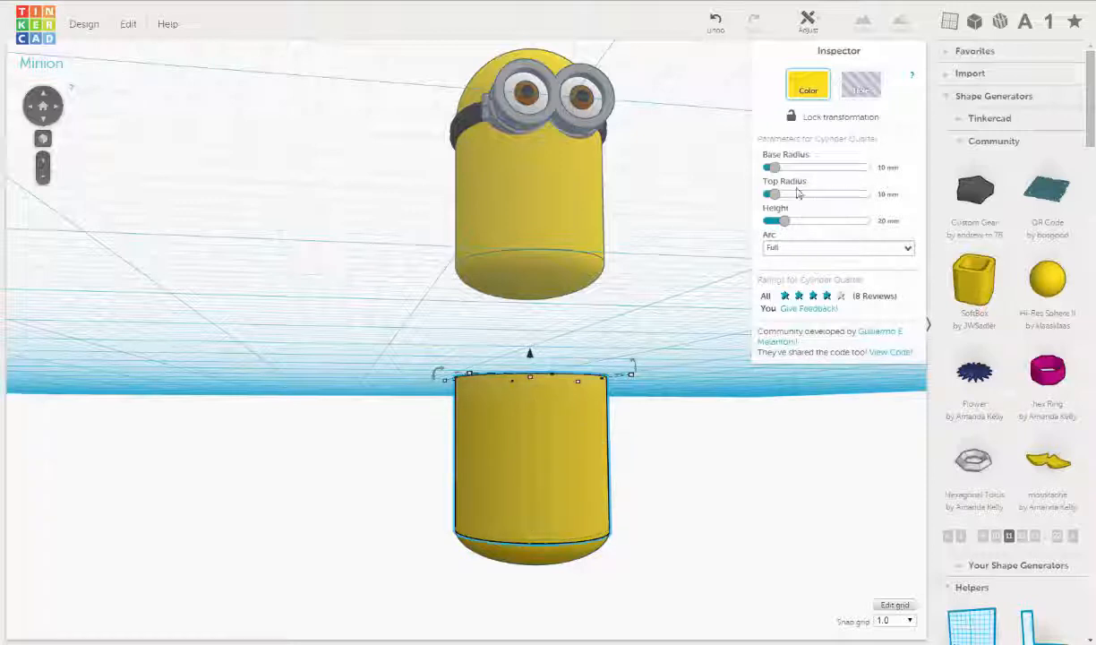
left_click(887, 168)
key("Return")
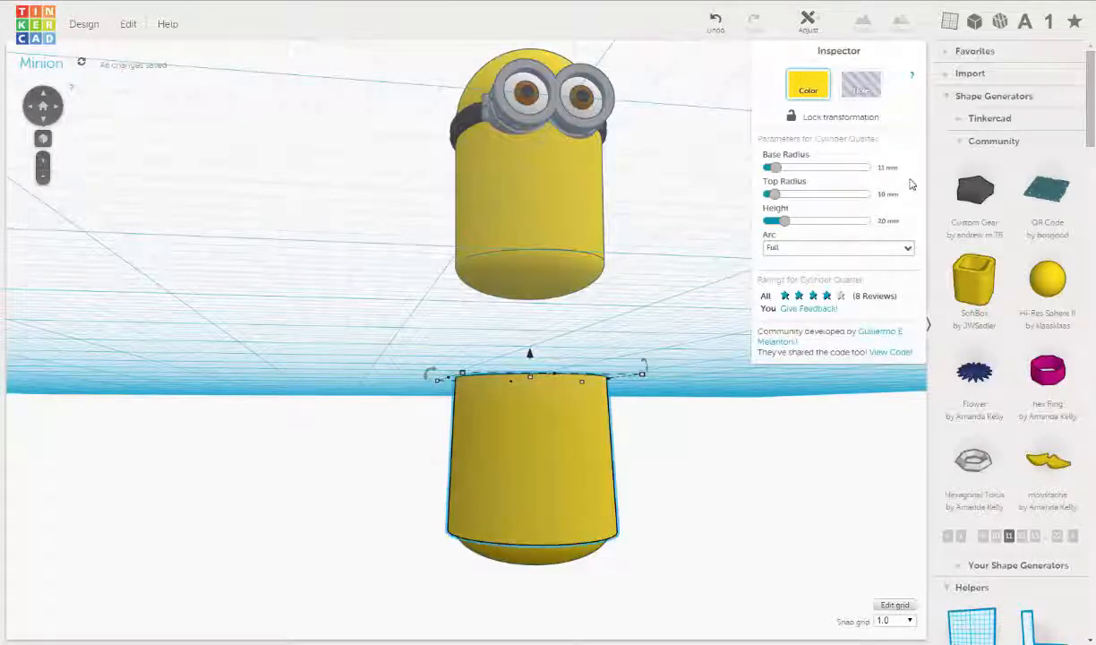
left_click(887, 195)
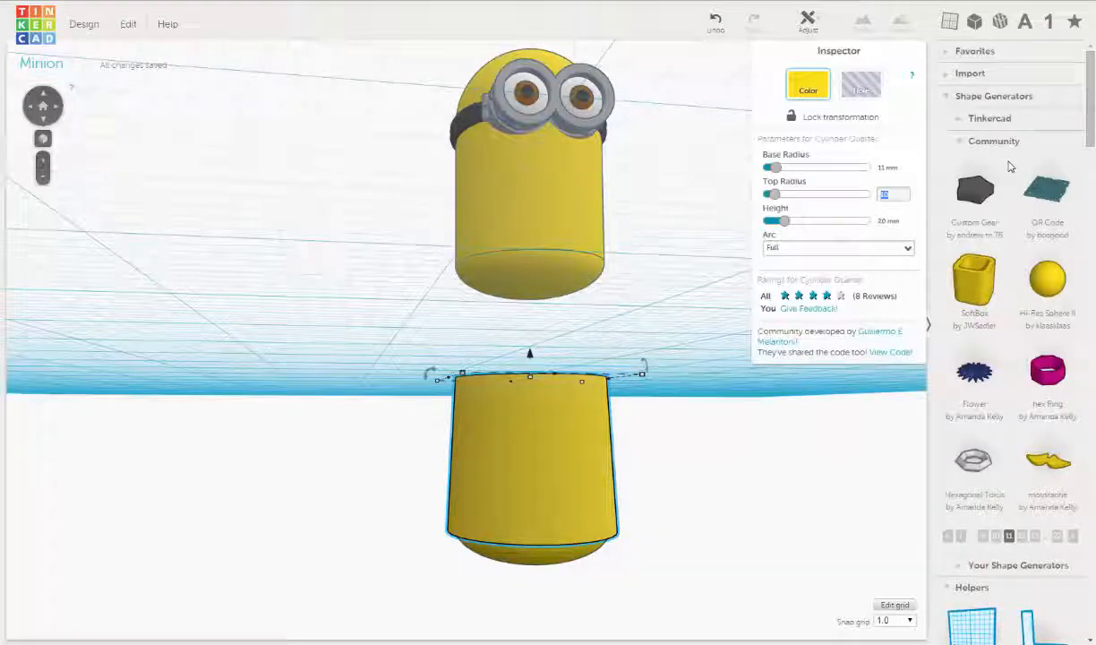
type("11")
key("Return")
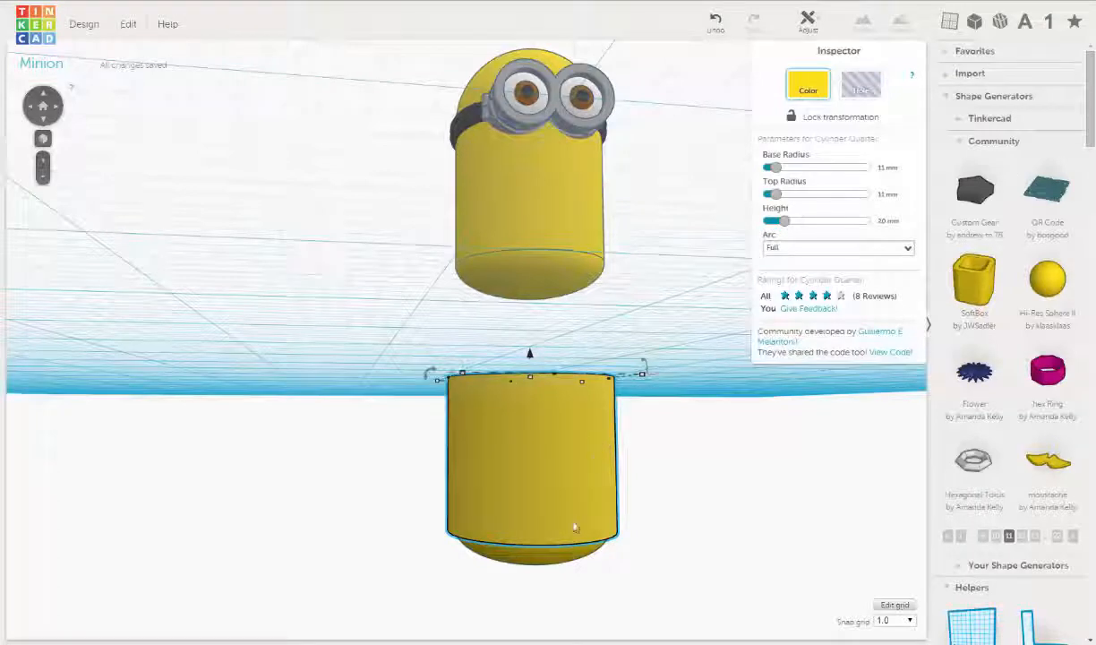
- Set the radius of the copy's bottom dome to 11 mm
left_click(567, 562)
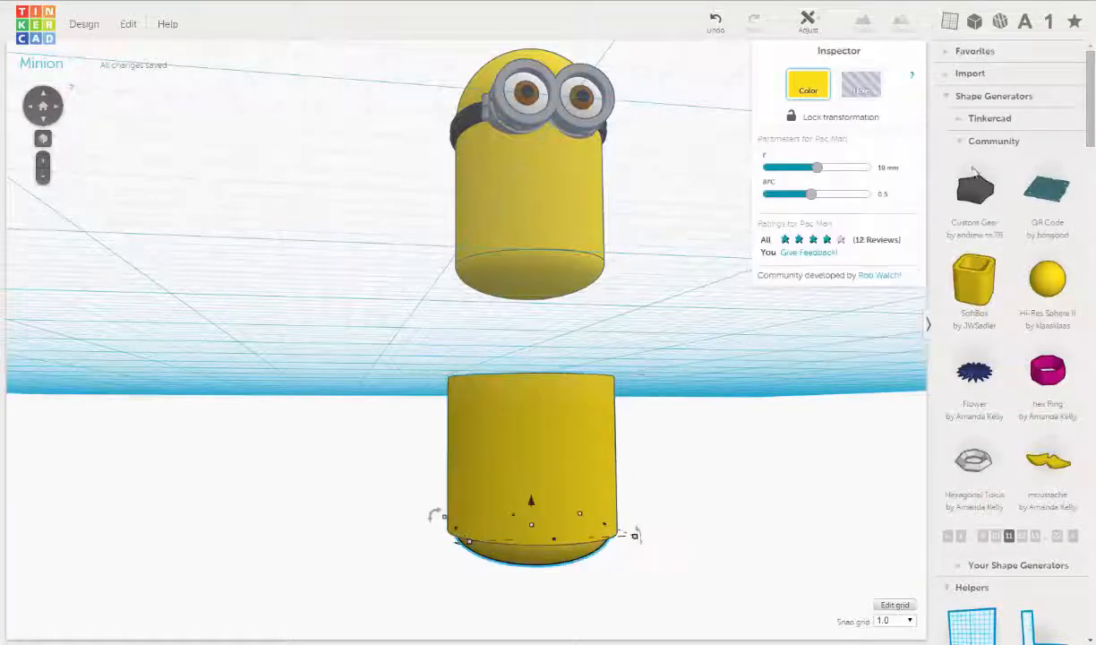
left_click(886, 169)
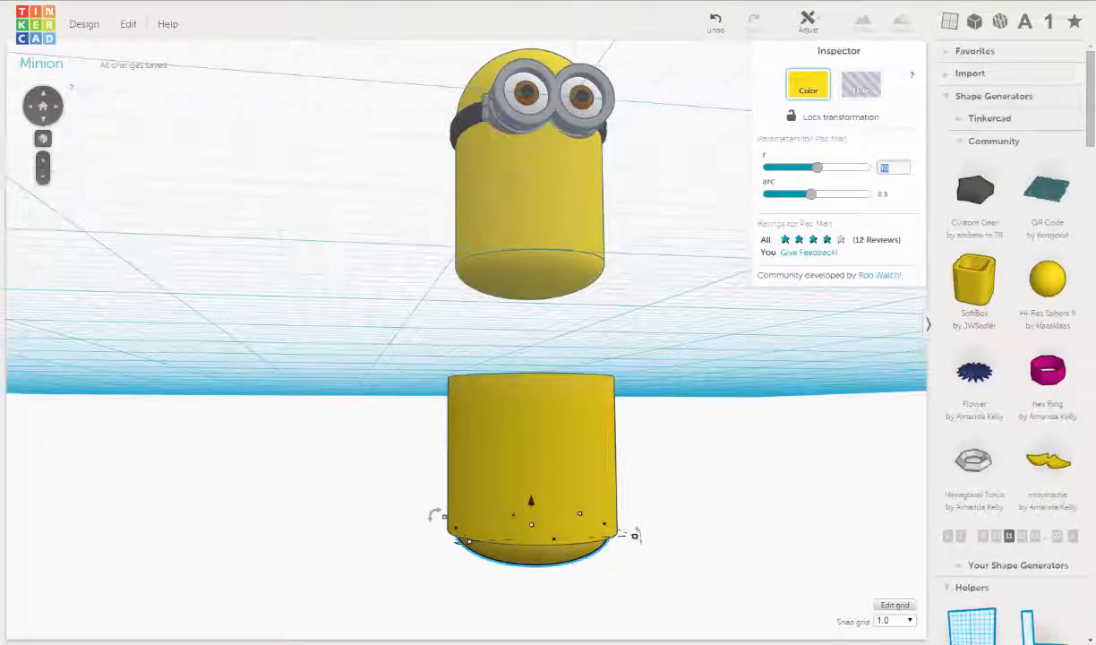
key("Return")
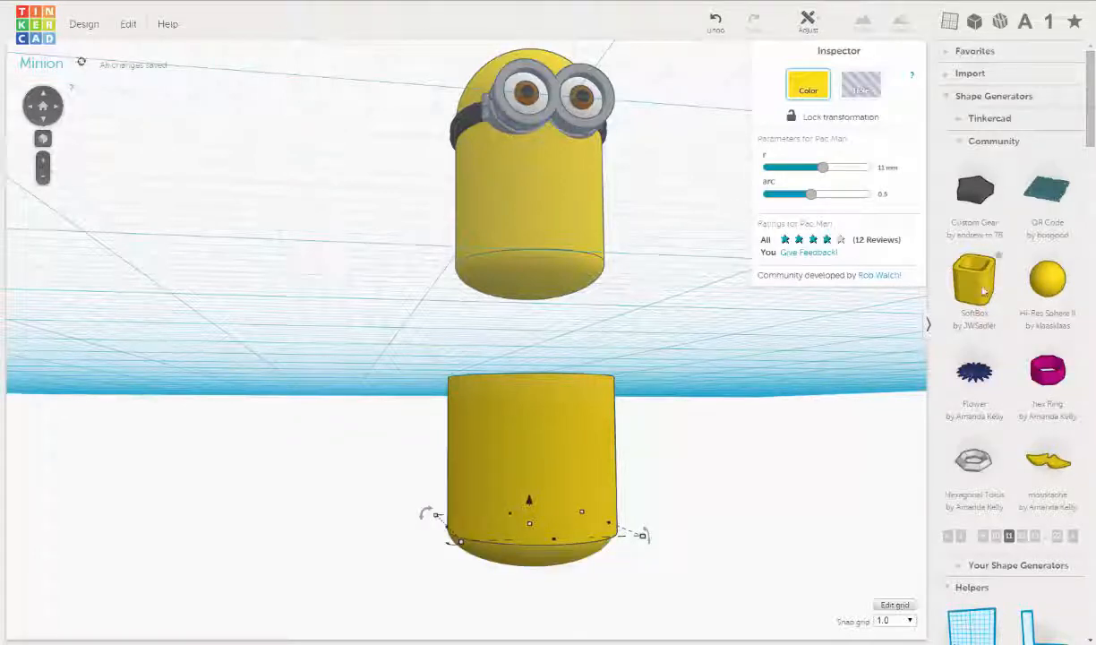
- Shift the copy's bottom dome one grid step left to line it up with the cylinder above it
mouse_move(736, 430)
right_mouse_down()
mouse_move(727, 403)
mouse_move(734, 437)
right_mouse_up()
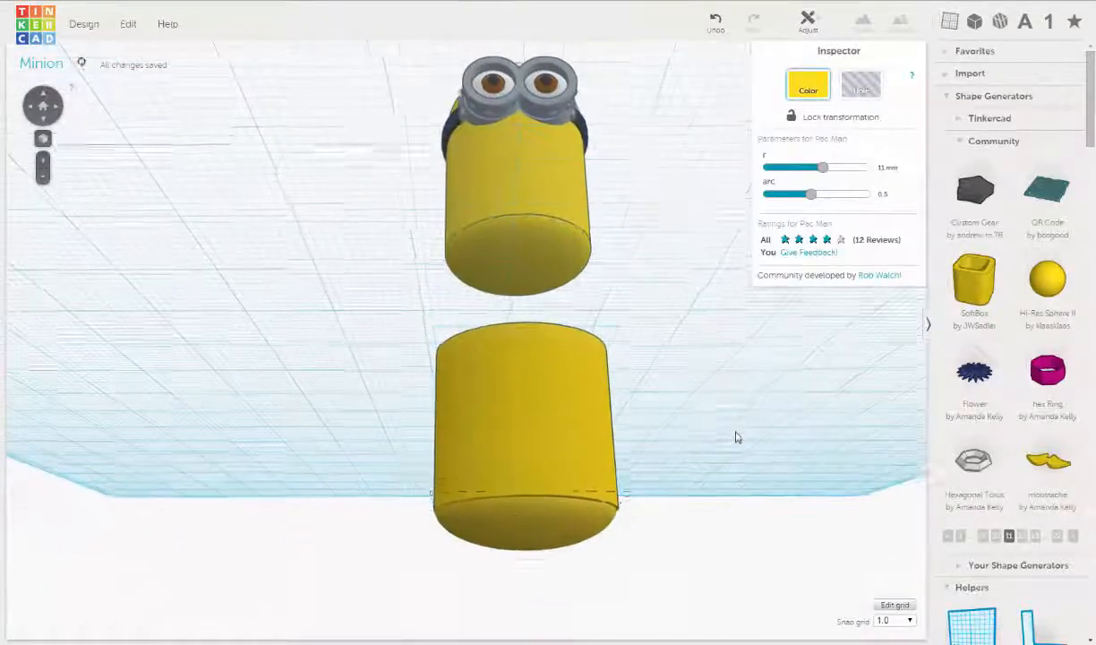
left_click(525, 508)
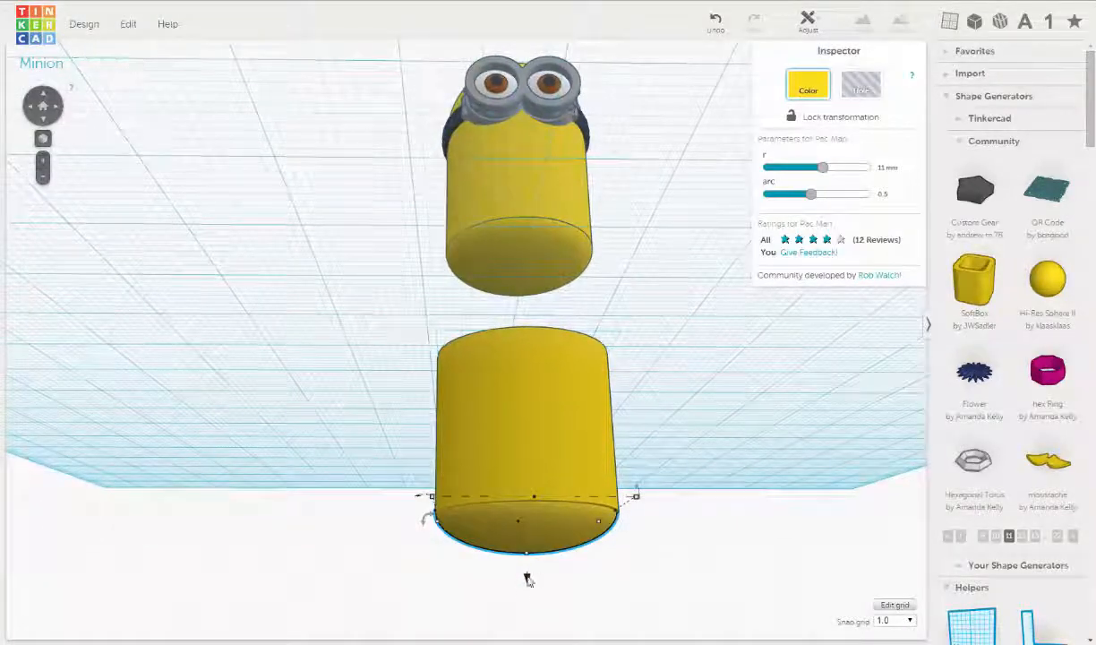
right_click_drag(634, 465, 430, 406)
scroll(540, 355, "up", 4)
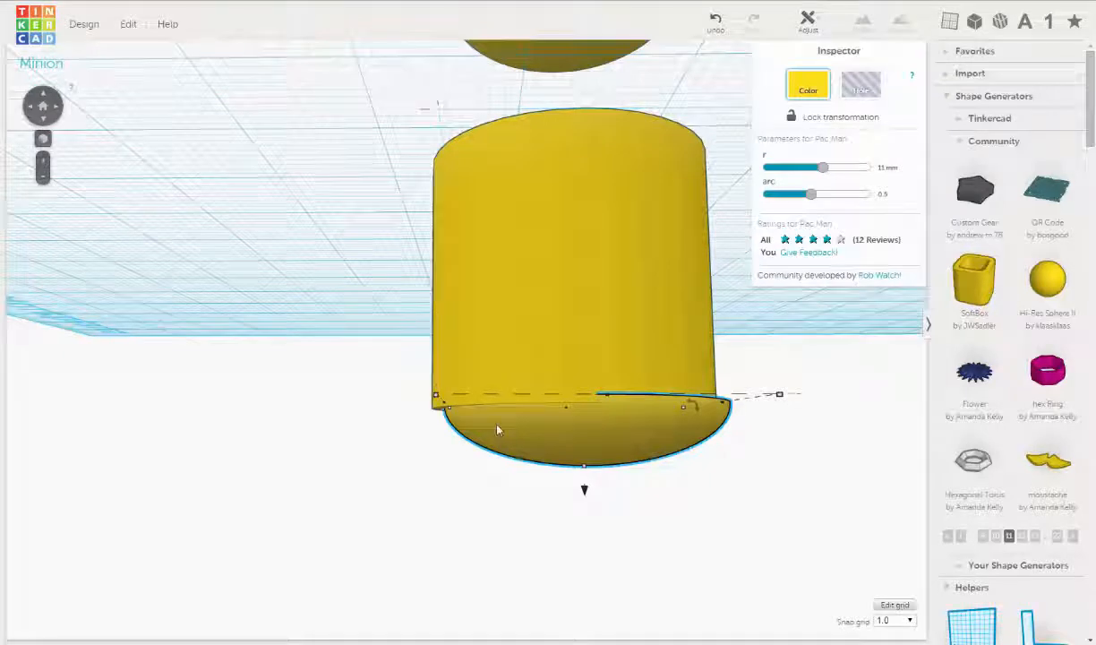
key("Left")
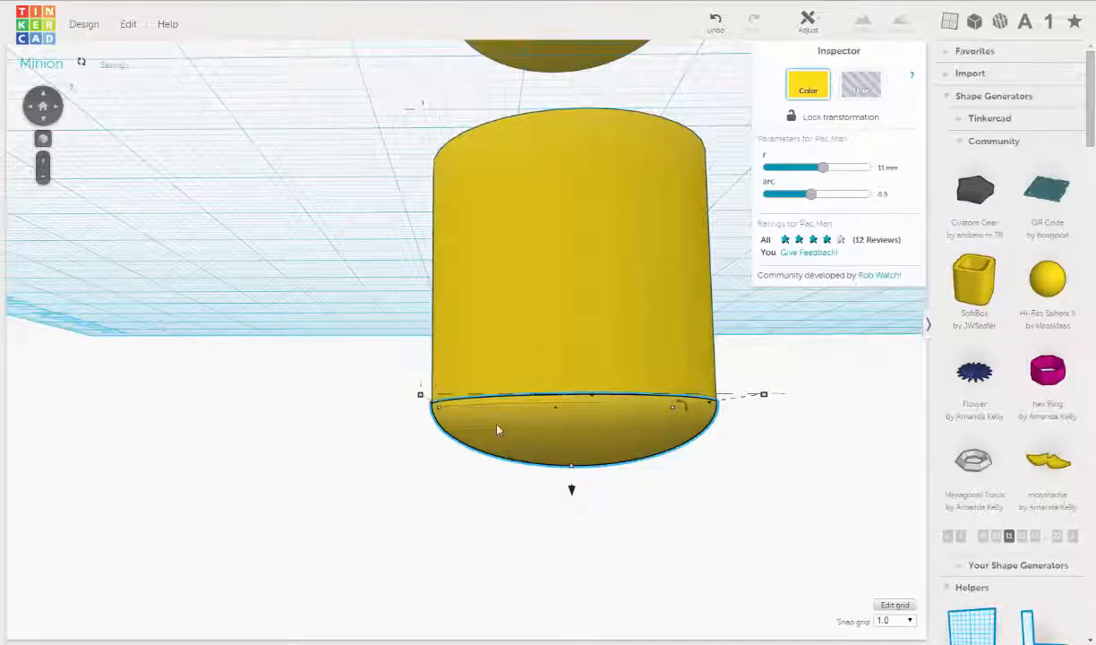
- Select the copied cylinder together with its bottom dome and colour both medium blue from the presets
right_click_drag(500, 408, 656, 450)
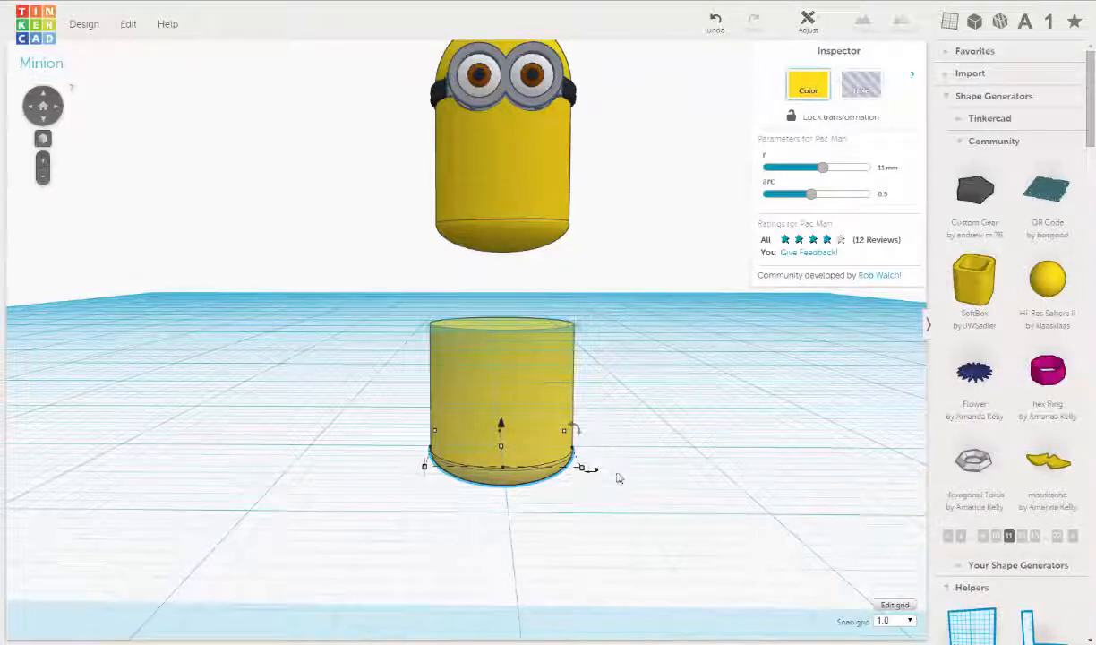
left_click_drag(568, 369, 494, 443)
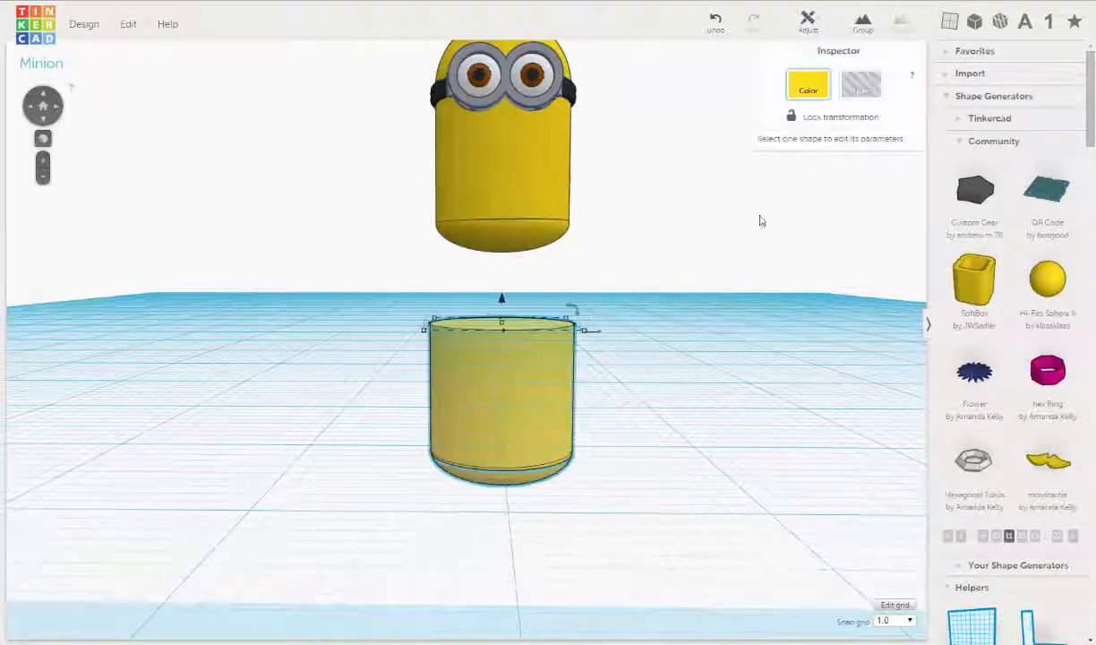
left_click(806, 84)
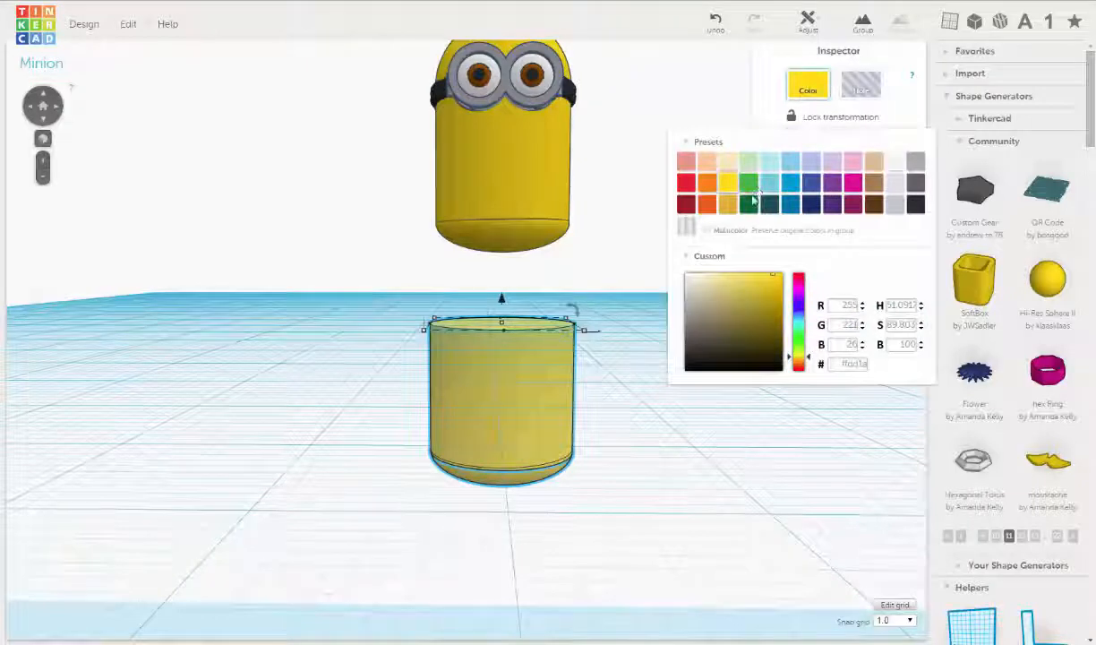
left_click(789, 187)
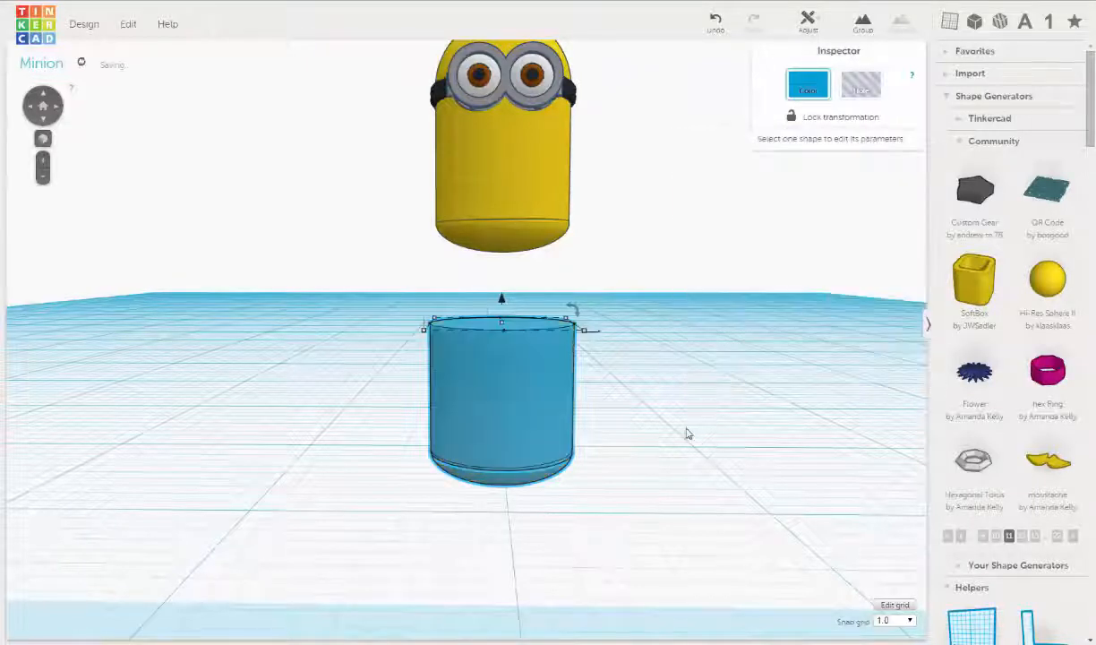
- Set the height of the blue cylinder alone to 15 mm
right_click_drag(615, 335, 529, 361)
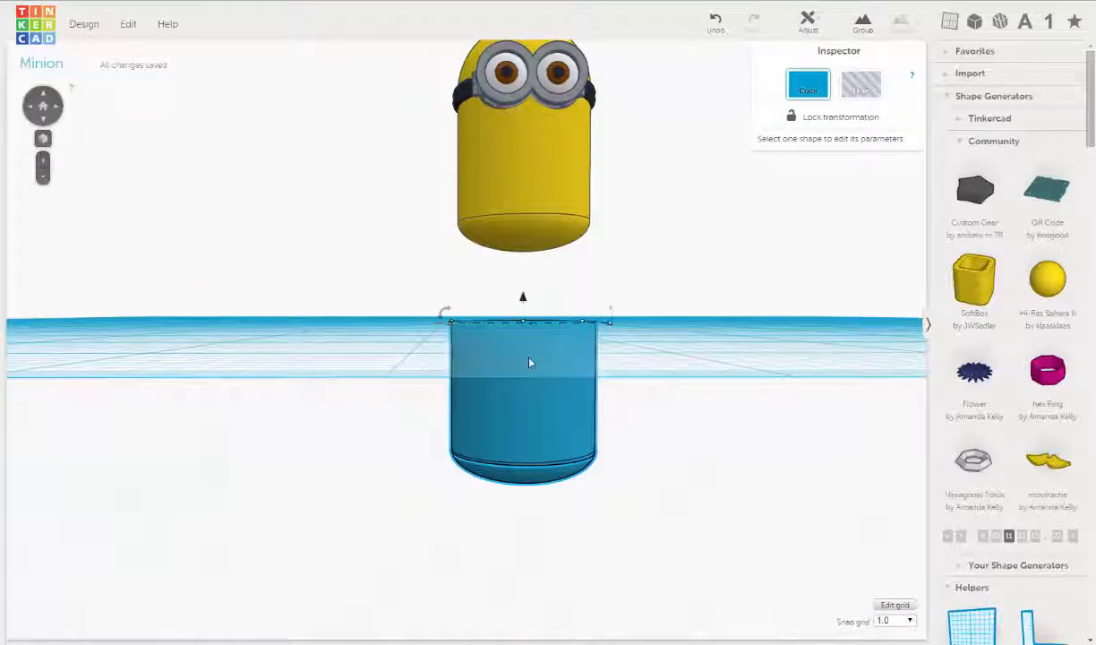
left_click(638, 396)
left_click(553, 386)
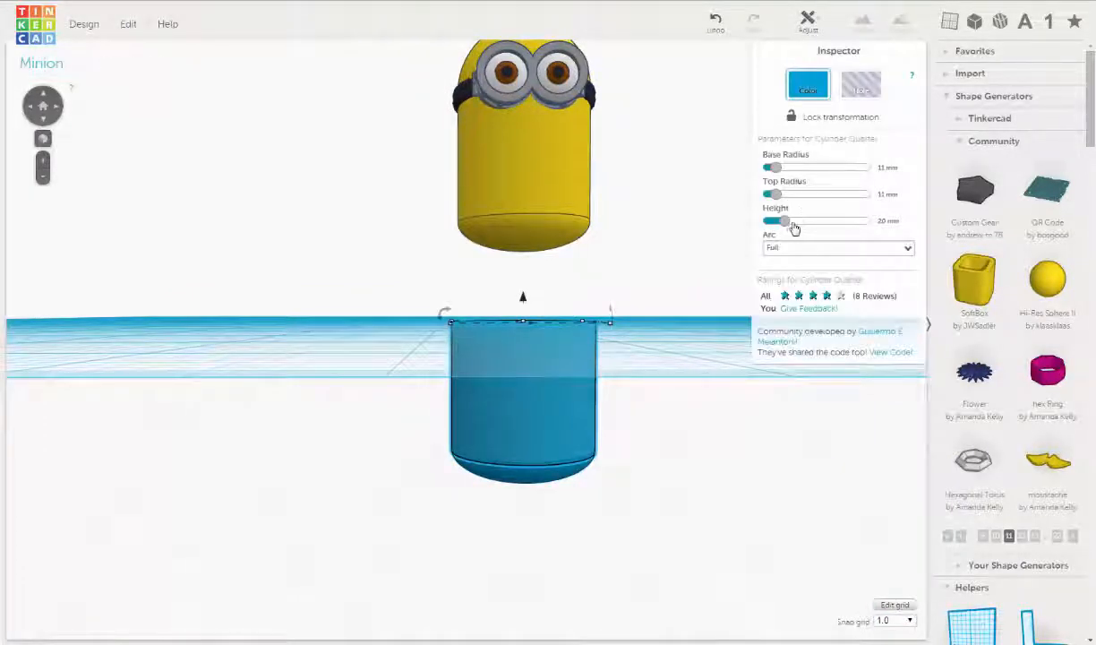
left_click(885, 221)
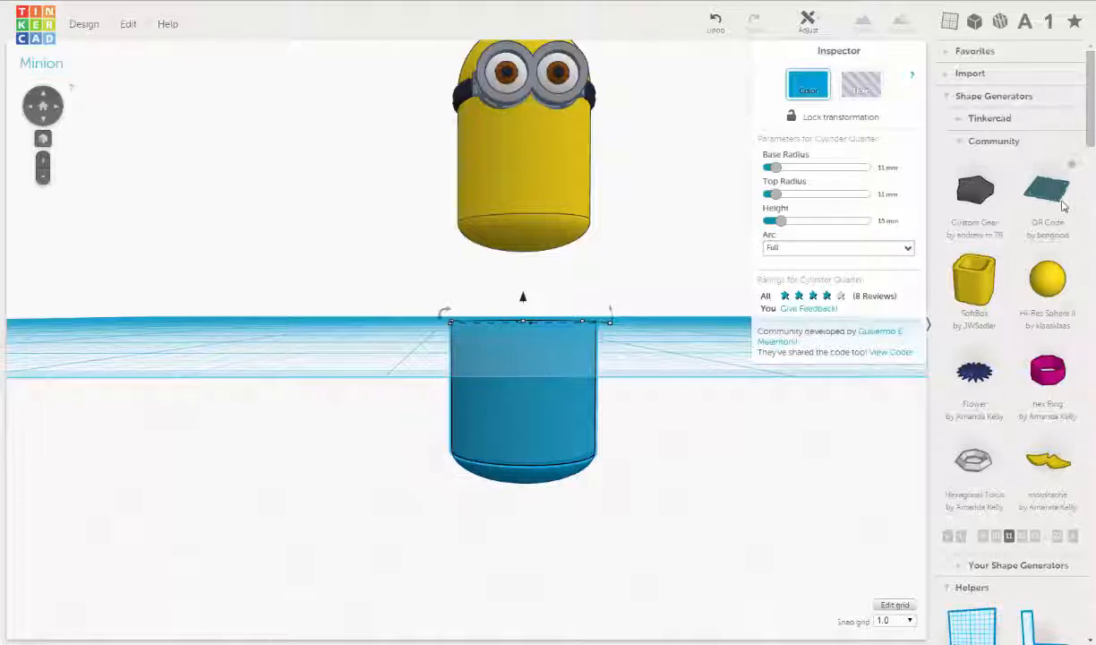
key("Return")
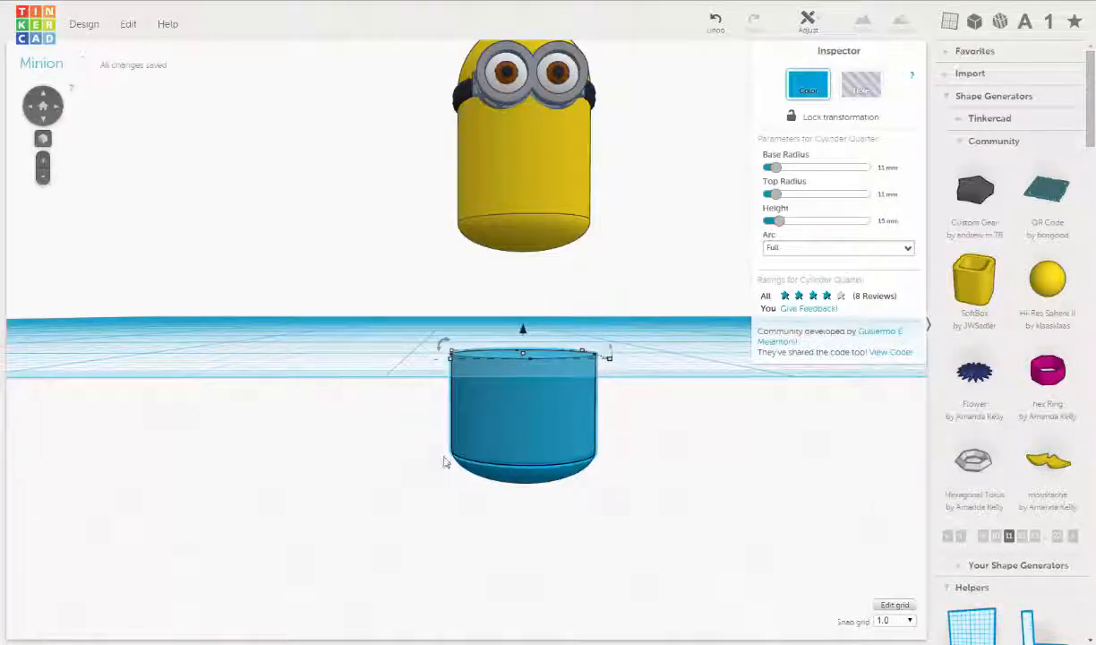
- Raise the blue cylinder and dome together around the Minion's lower body, about 8.6 mm above the workplane, and turn them into holes
left_click_drag(419, 417, 569, 449)
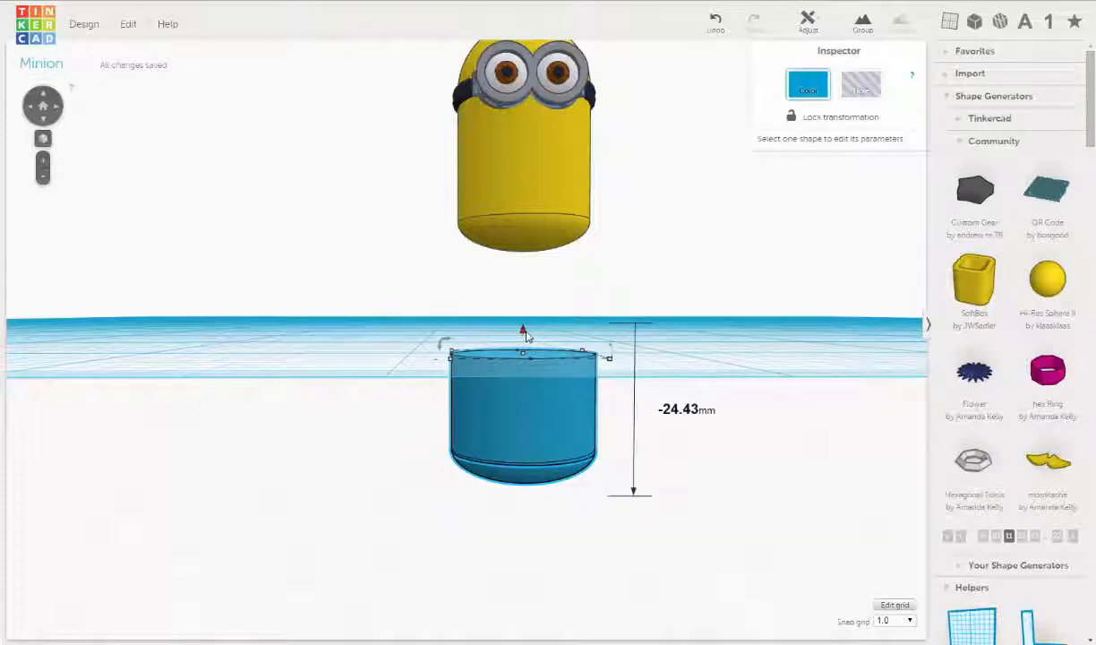
left_click_drag(523, 327, 610, 182)
right_click_drag(610, 182, 586, 262)
left_click(862, 87)
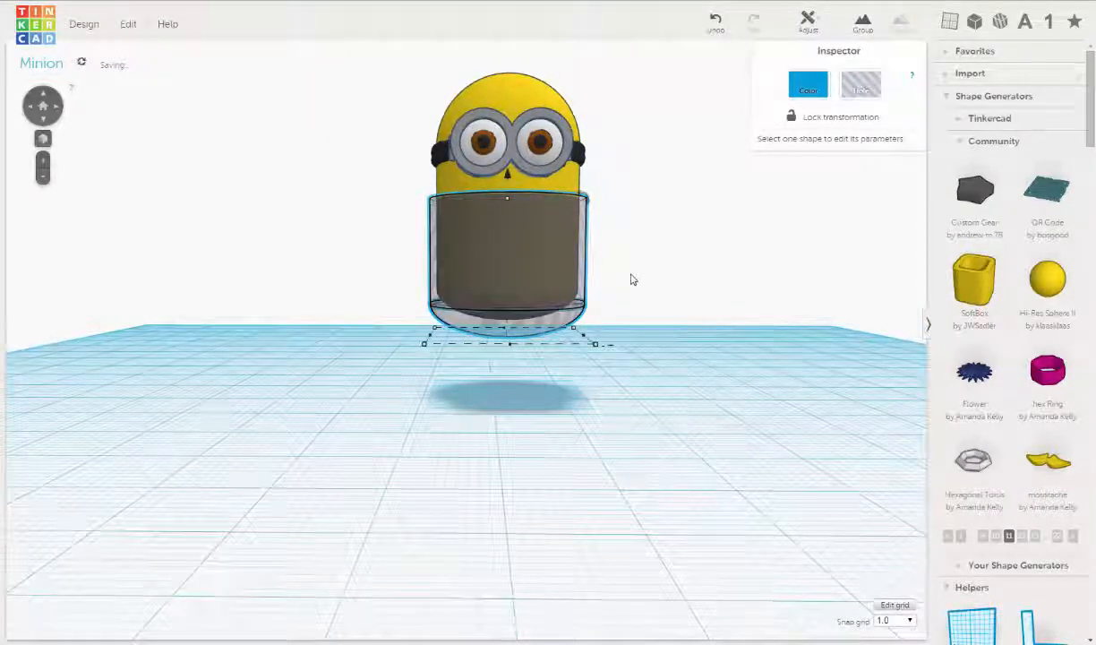
- Raise the cylinder and dome holes slightly to fit them more closely around the underside of the Minion's body
scroll(631, 280, "up", 3)
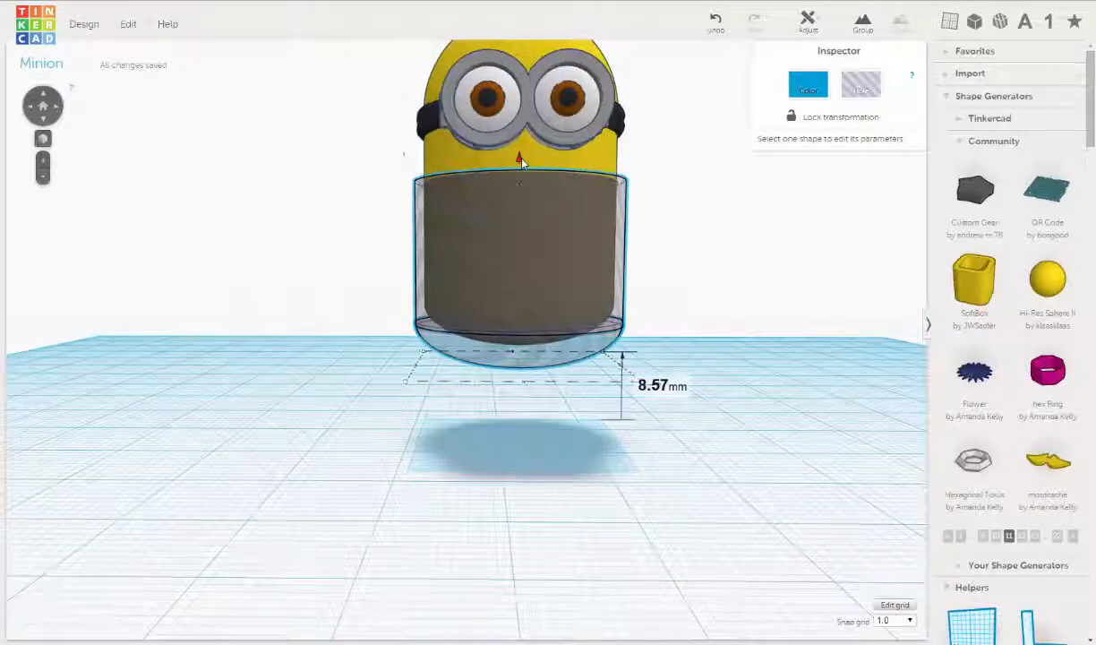
left_click_drag(522, 161, 529, 200)
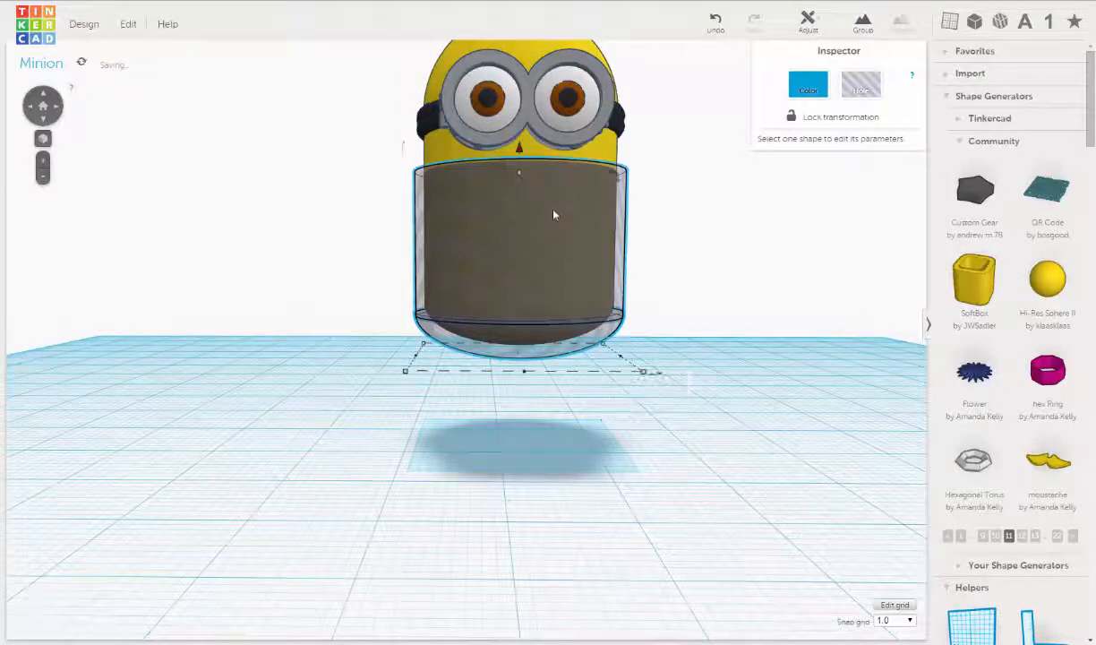
right_click_drag(528, 199, 626, 271)
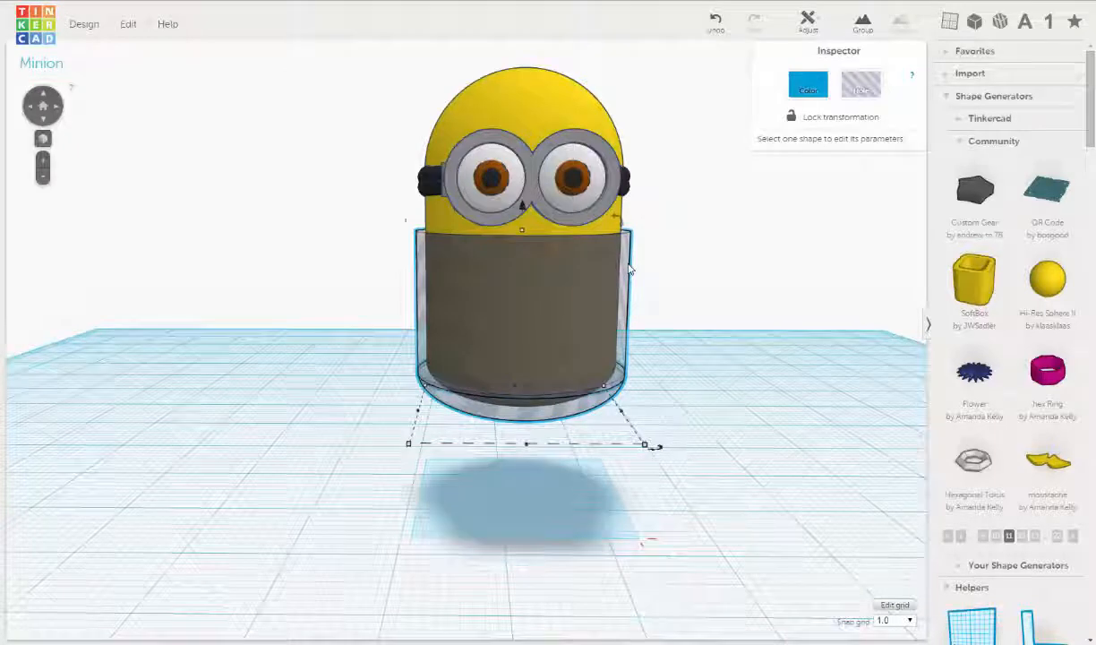
- Set the base radius and top radius of the cylinder hole alone to 10.5 mm
left_click(664, 273)
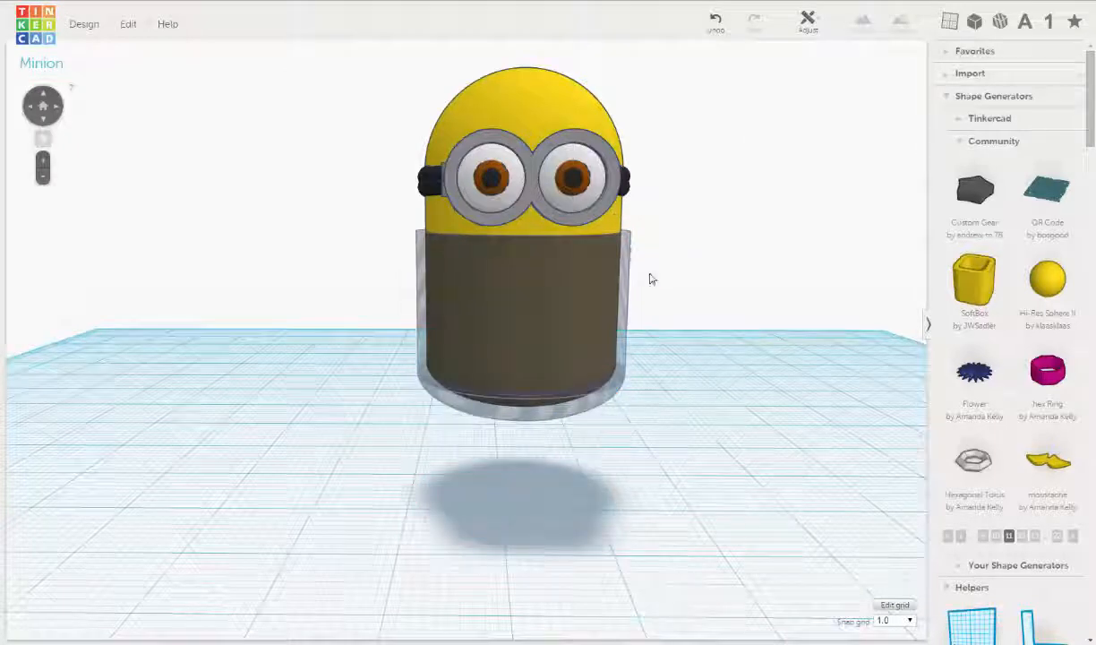
left_click(621, 266)
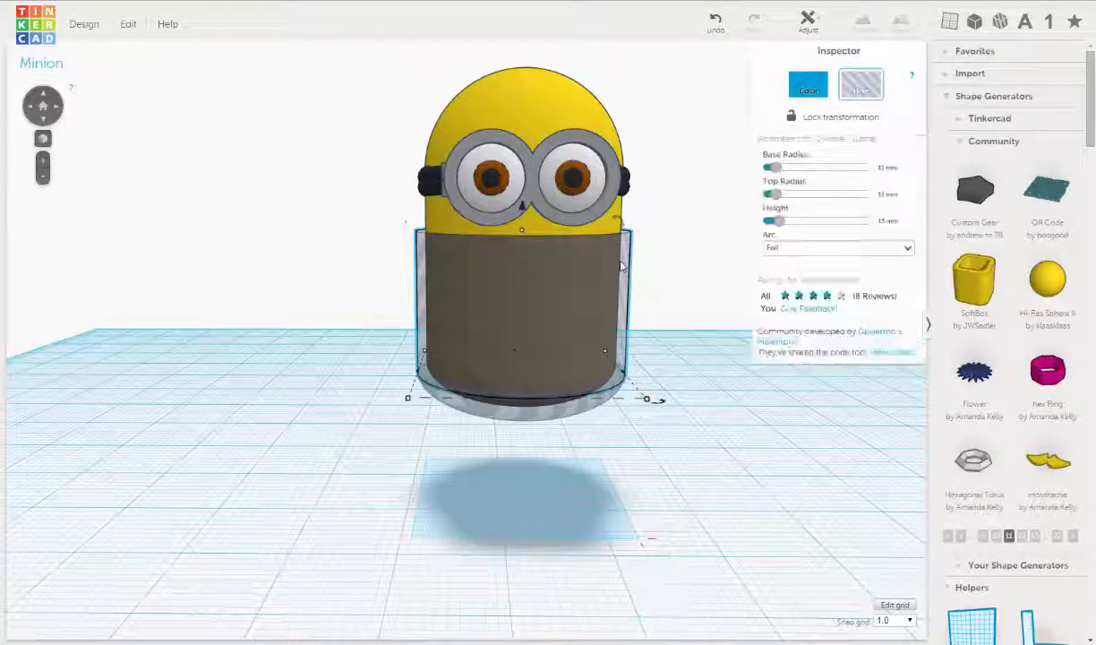
left_click(887, 168)
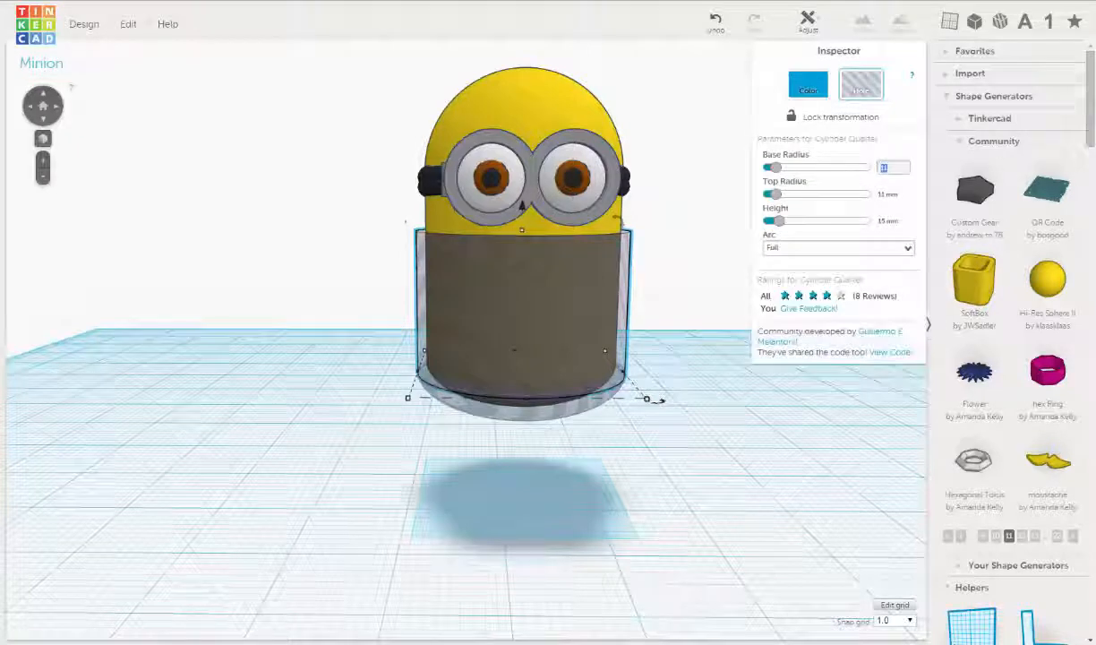
type("10.5")
key("Return")
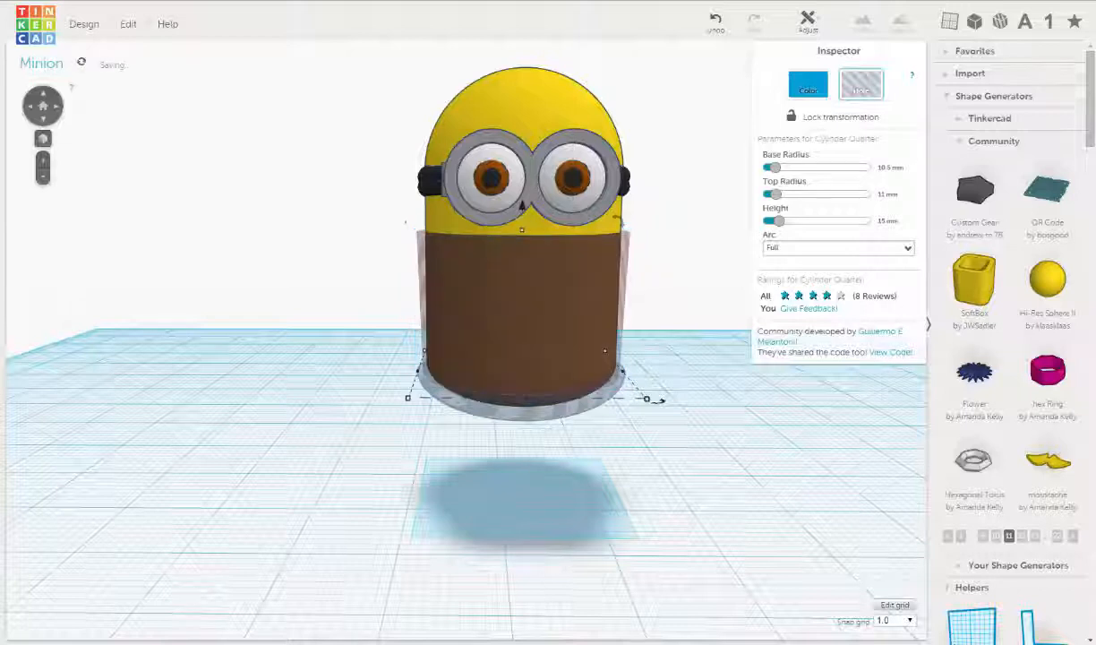
left_click(886, 194)
type("10.5")
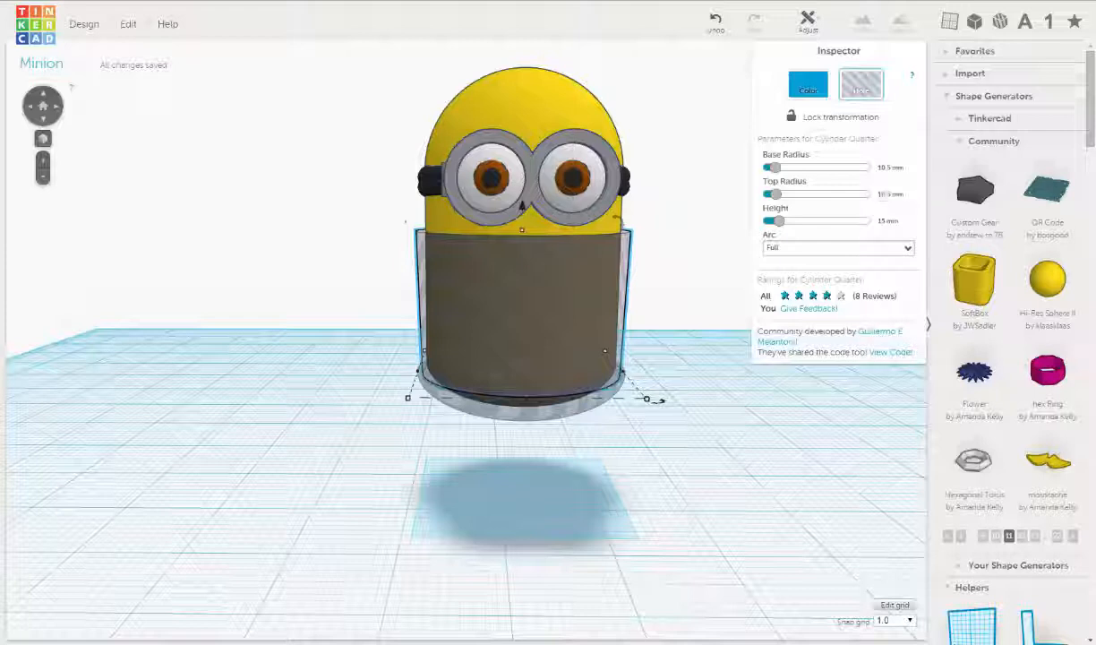
key("Return")
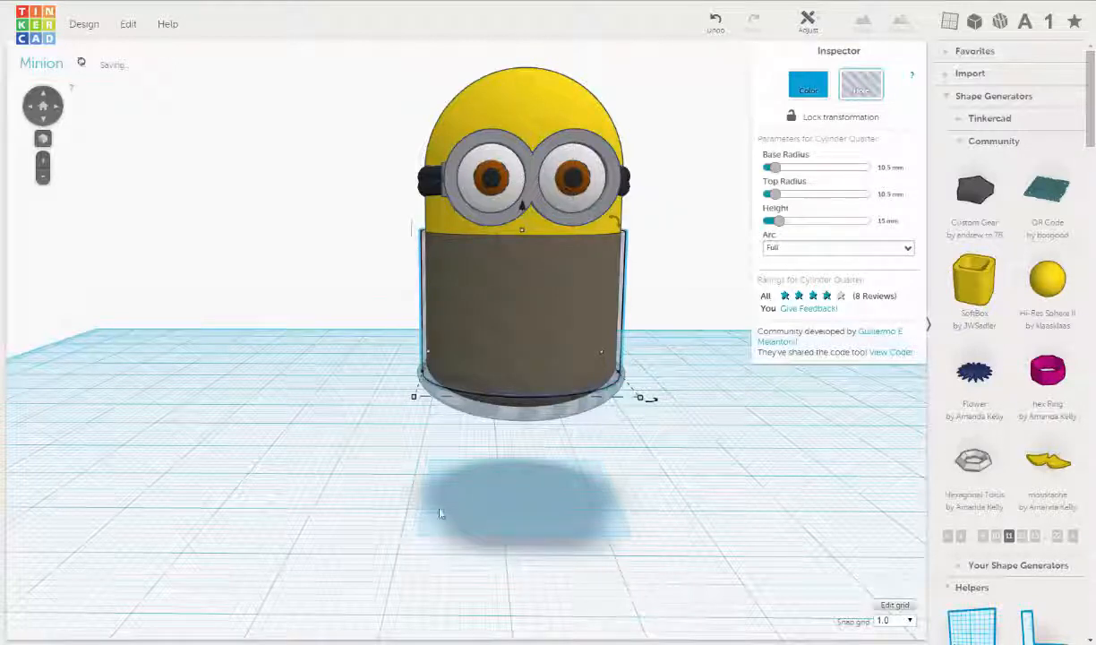
- Set the radius of the dome hole under the Minion's body to 10.5 mm
left_click(555, 412)
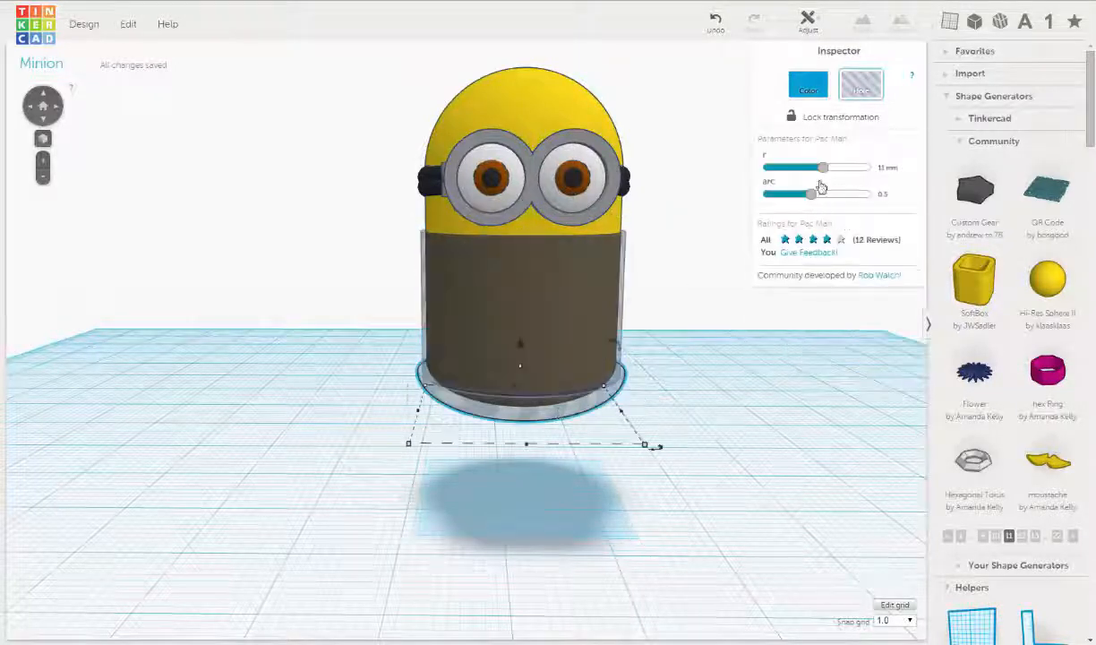
left_click(882, 168)
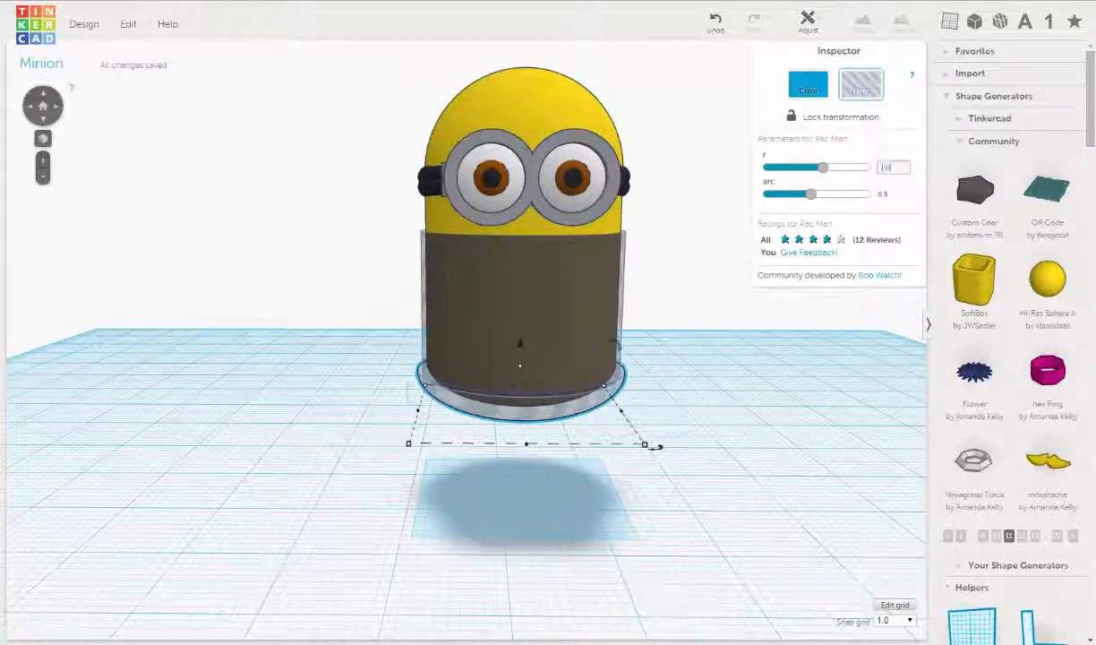
key("Return")
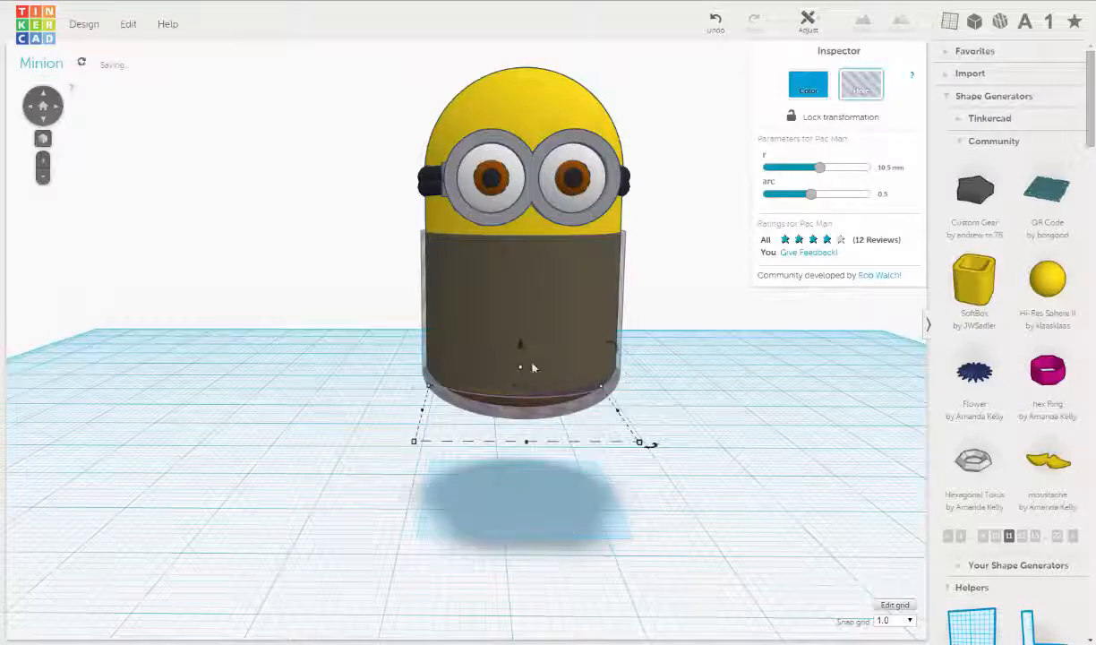
- Set the snap grid to 0.5 and nudge the dome hole sideways until it lines up with the cylinder hole above it
right_click_drag(685, 395, 465, 360)
left_click(464, 359)
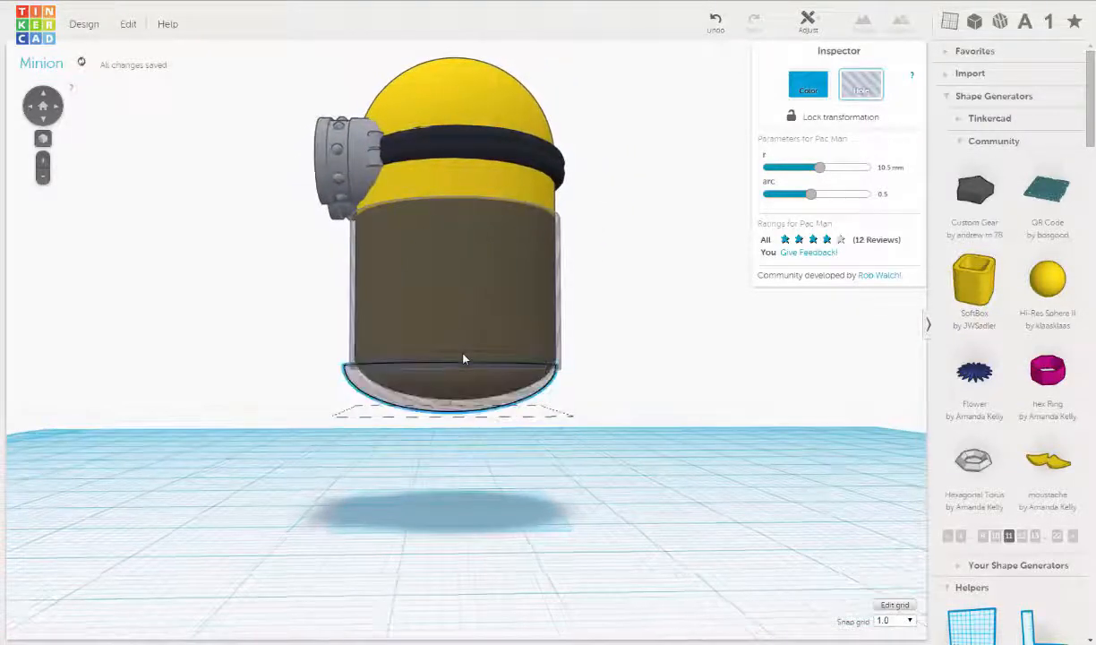
key("Right")
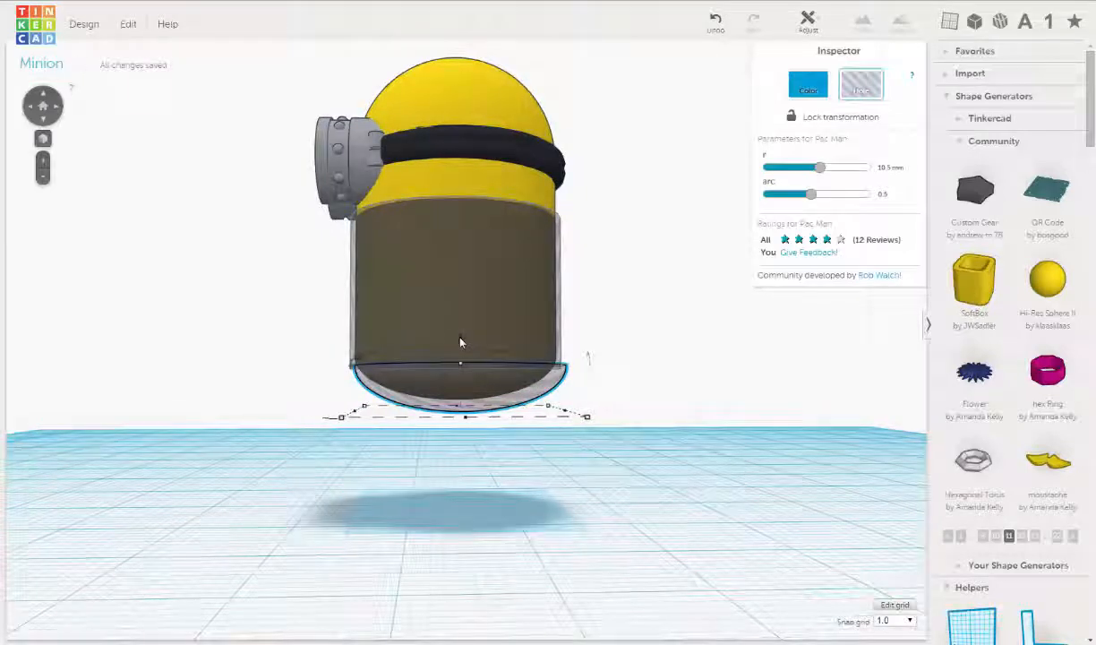
left_click_drag(460, 341, 449, 341)
scroll(452, 451, "up", 3)
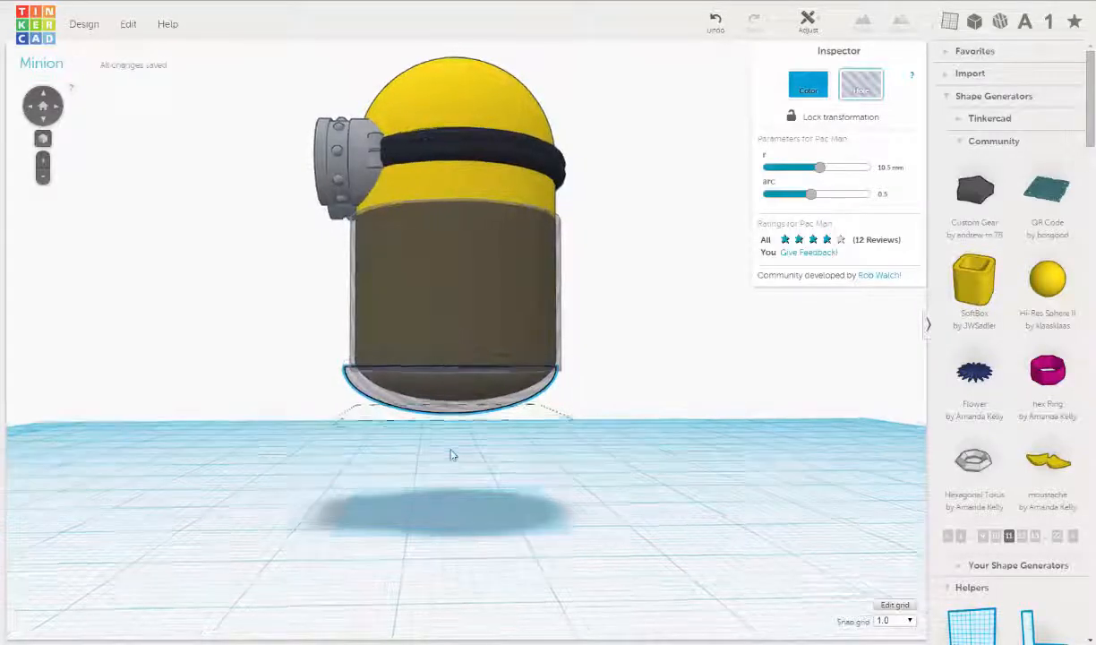
left_click(911, 629)
left_click(858, 551)
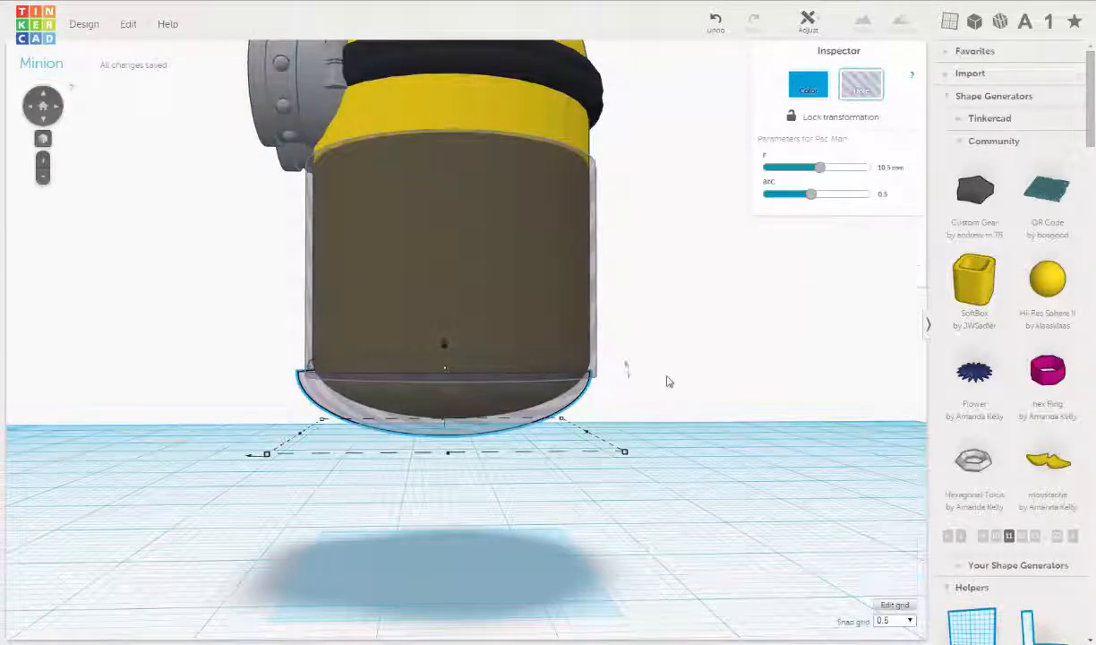
key("Right")
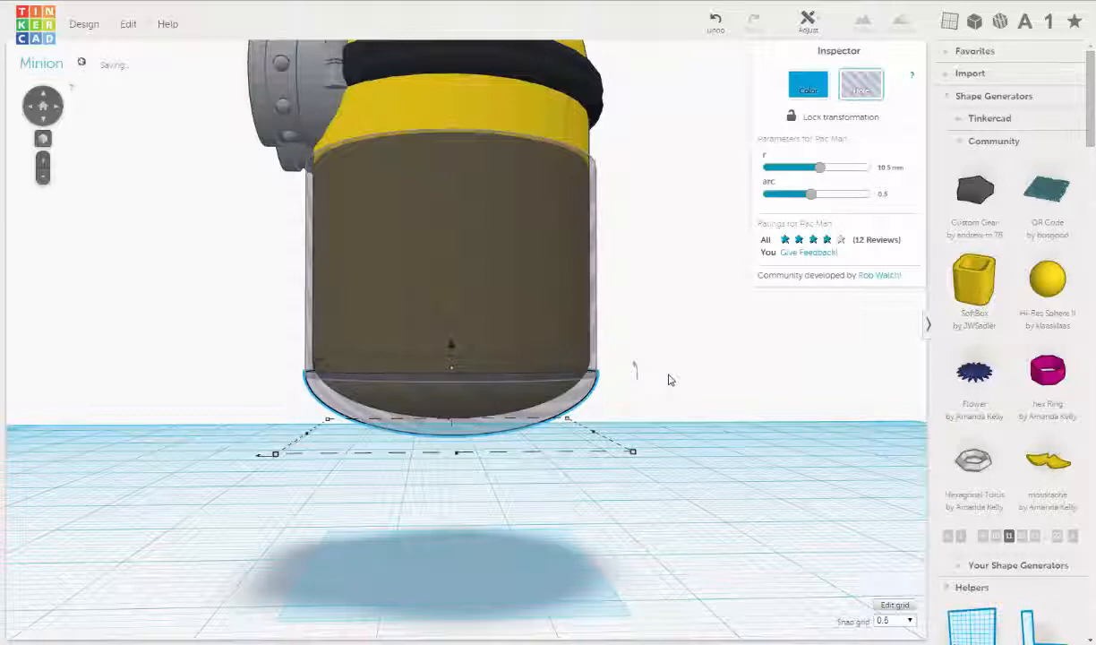
- Raise the cylinder and dome holes together by about 0.7 mm, to 10.5 mm above the workplane
right_click_drag(414, 455, 629, 493)
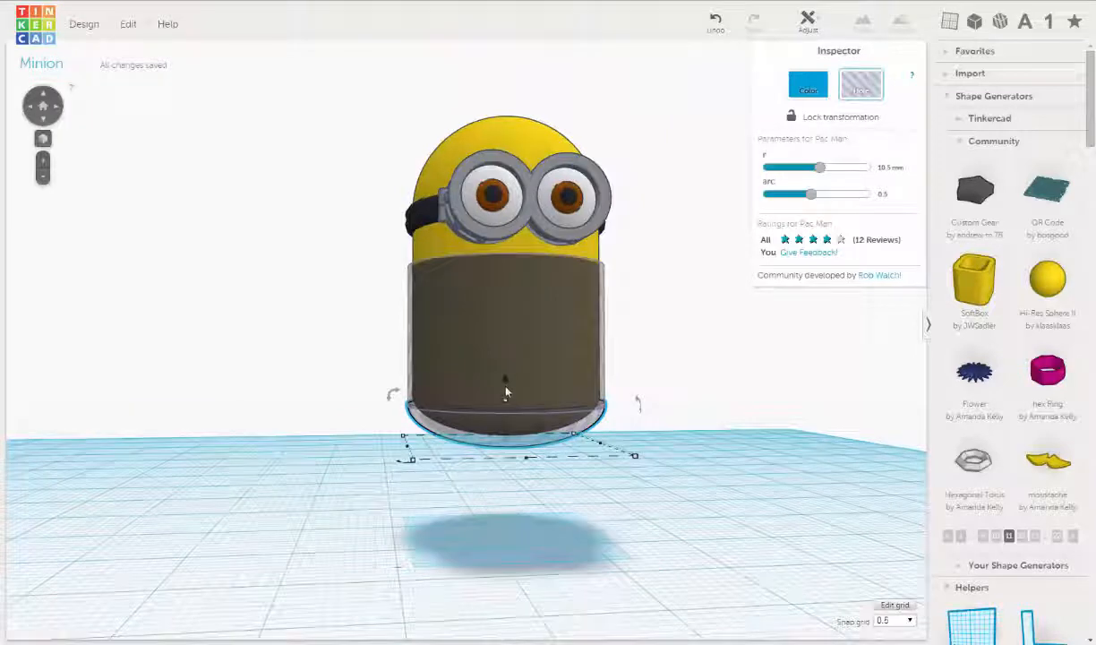
left_click(410, 377, "shift")
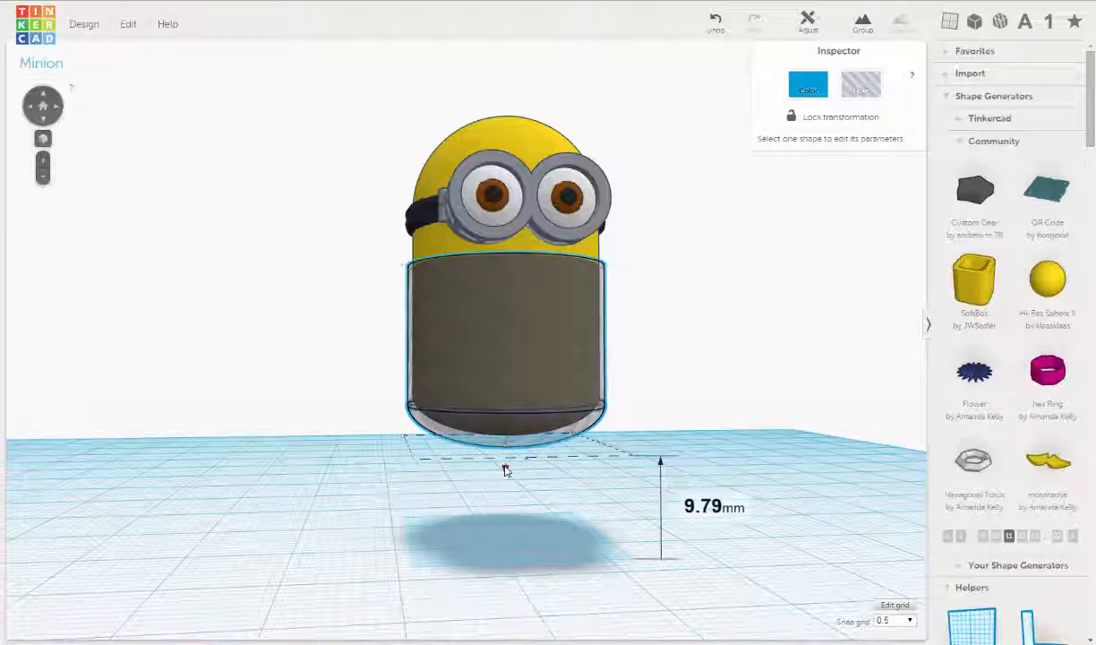
left_click_drag(504, 467, 505, 462)
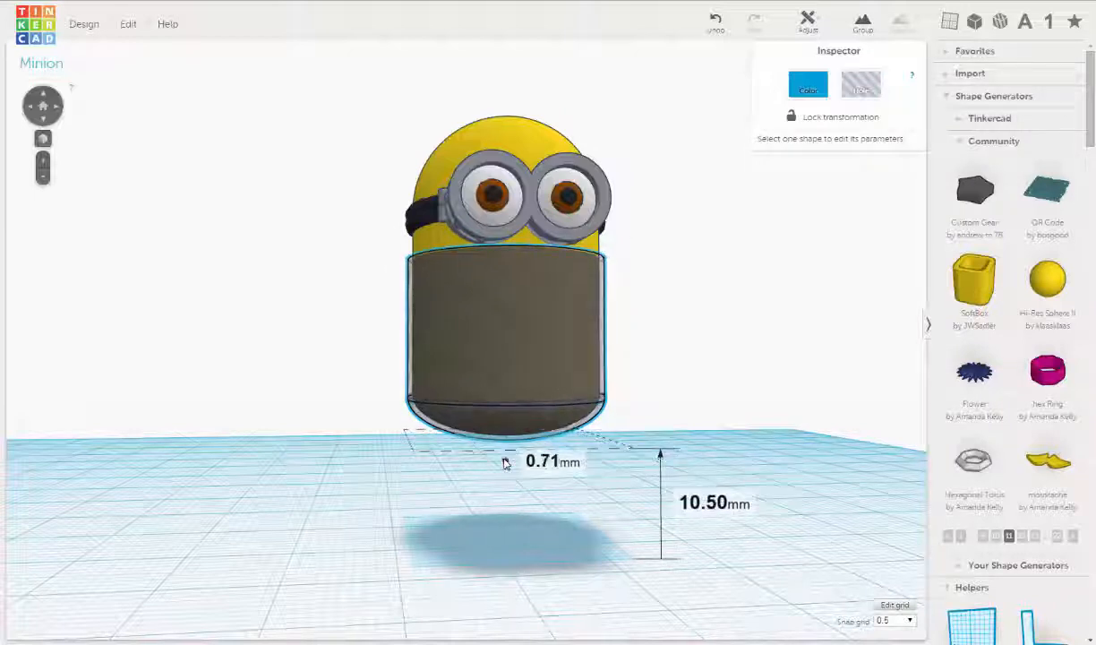
right_click_drag(520, 476, 512, 478)
middle_click_drag(512, 478, 499, 501)
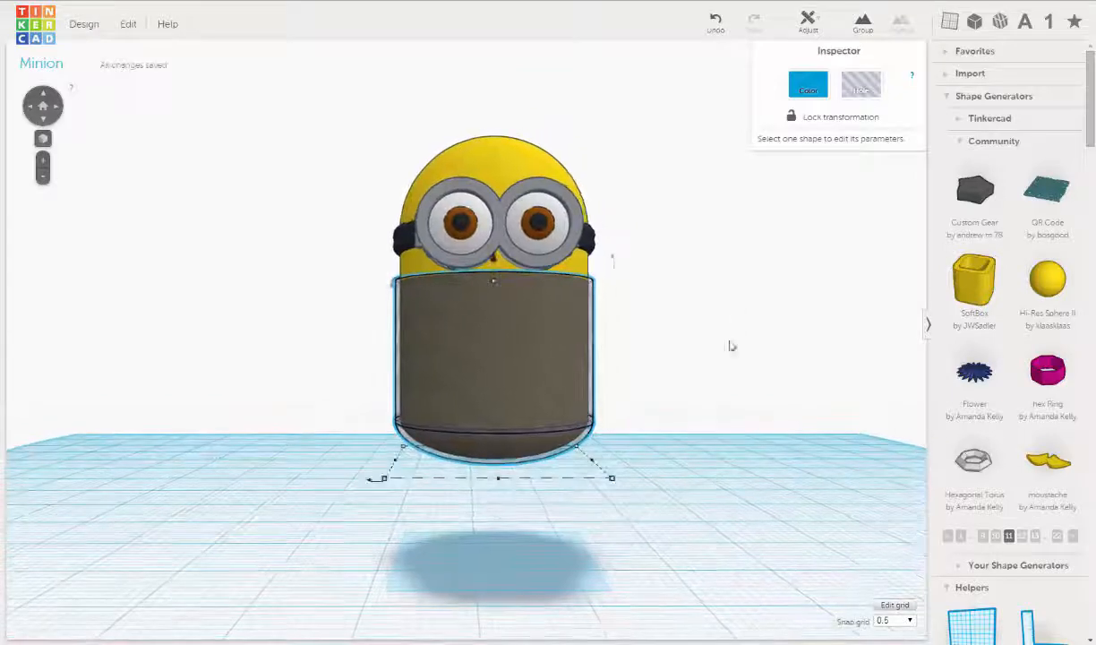
- Check the Minion reference picture and try heights of 10 mm and 8 mm on the cylinder hole alone
right_click_drag(665, 357, 668, 374)
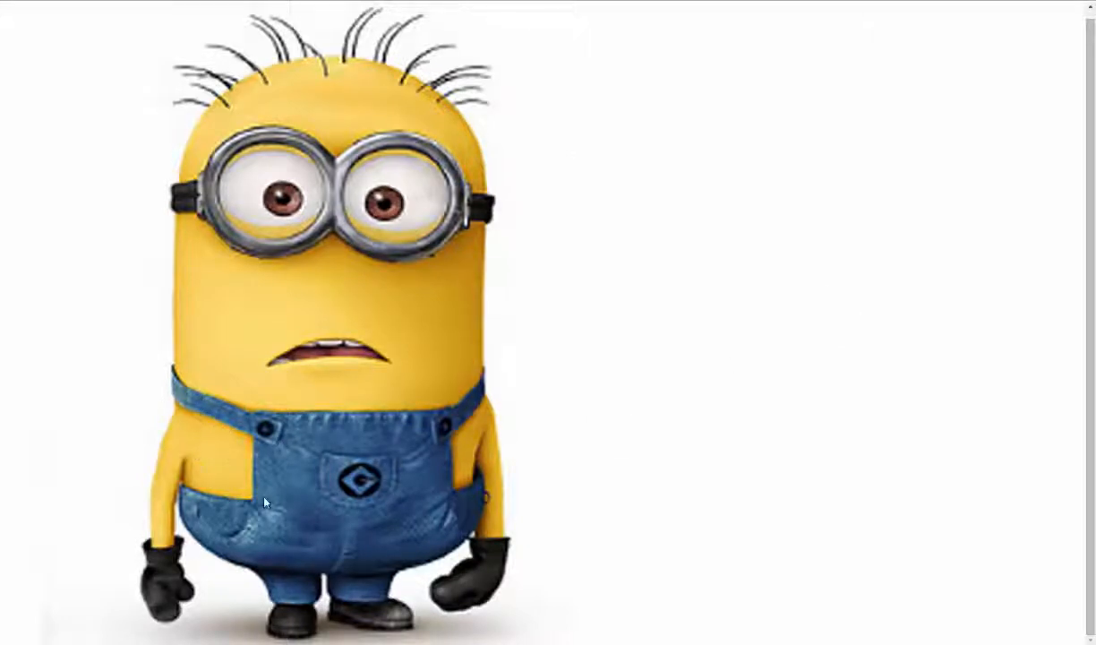
right_click(403, 448)
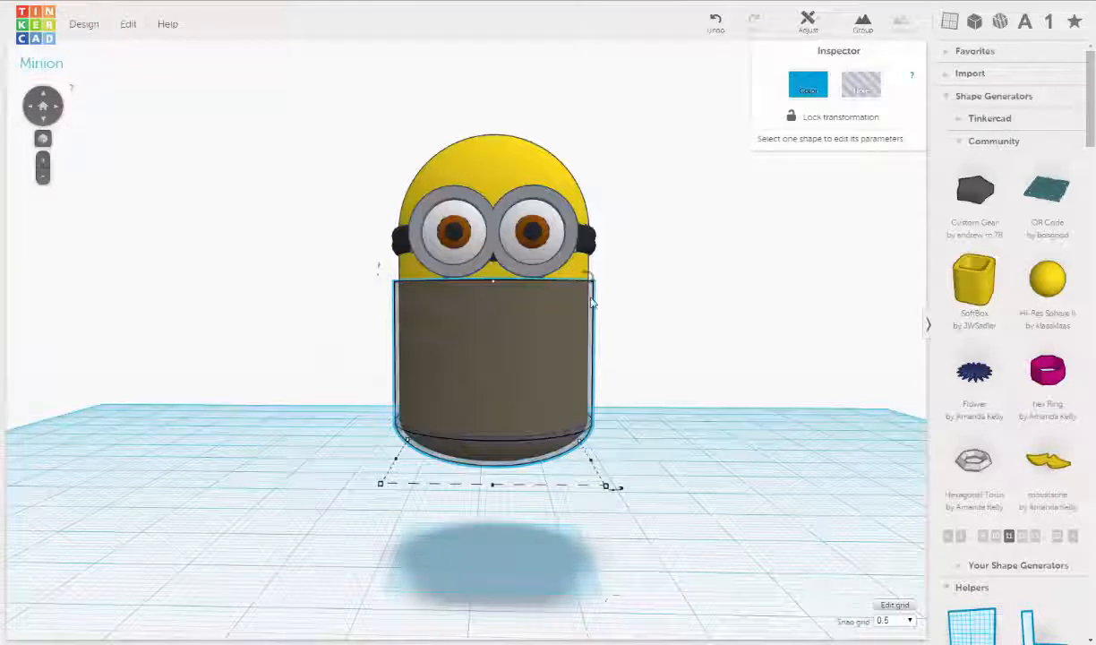
left_click(618, 324)
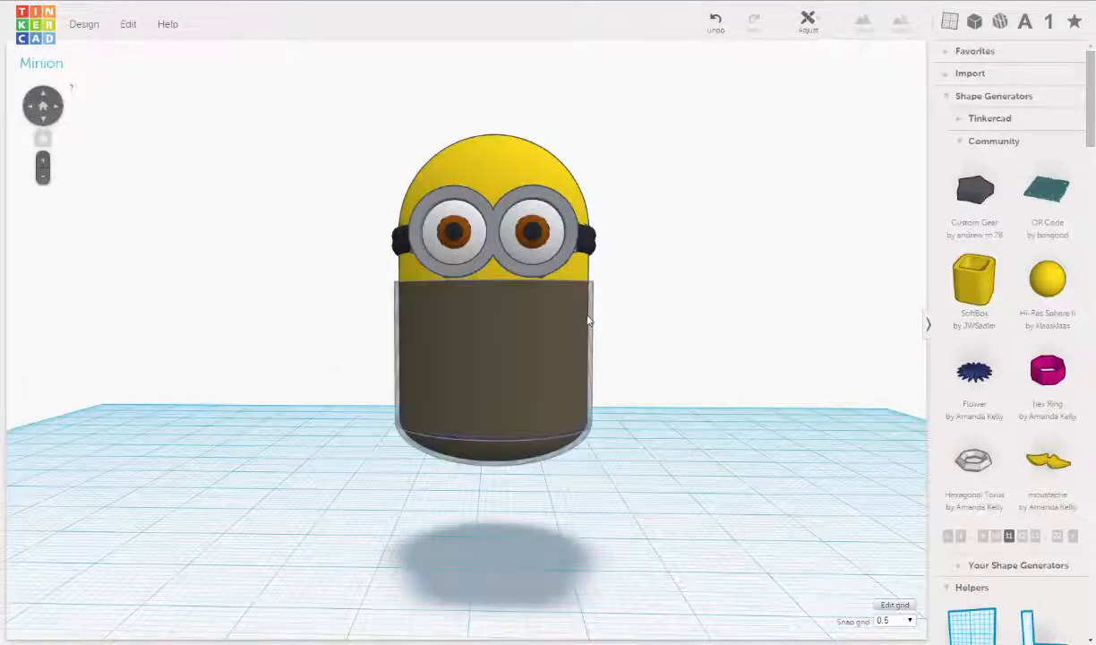
left_click(591, 312)
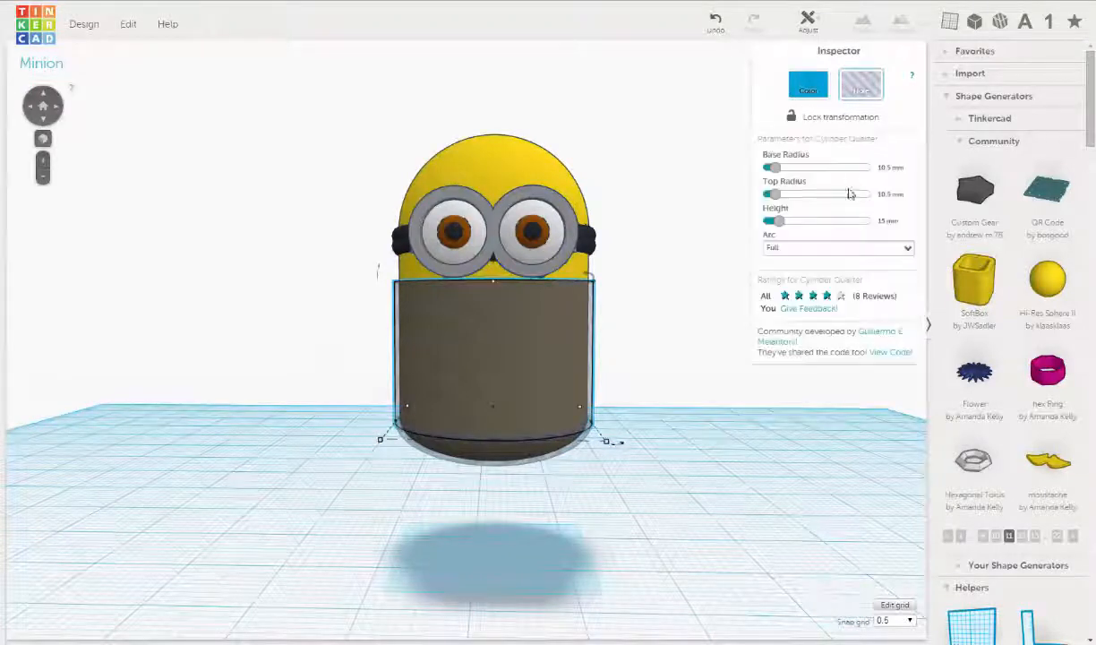
left_click(888, 221)
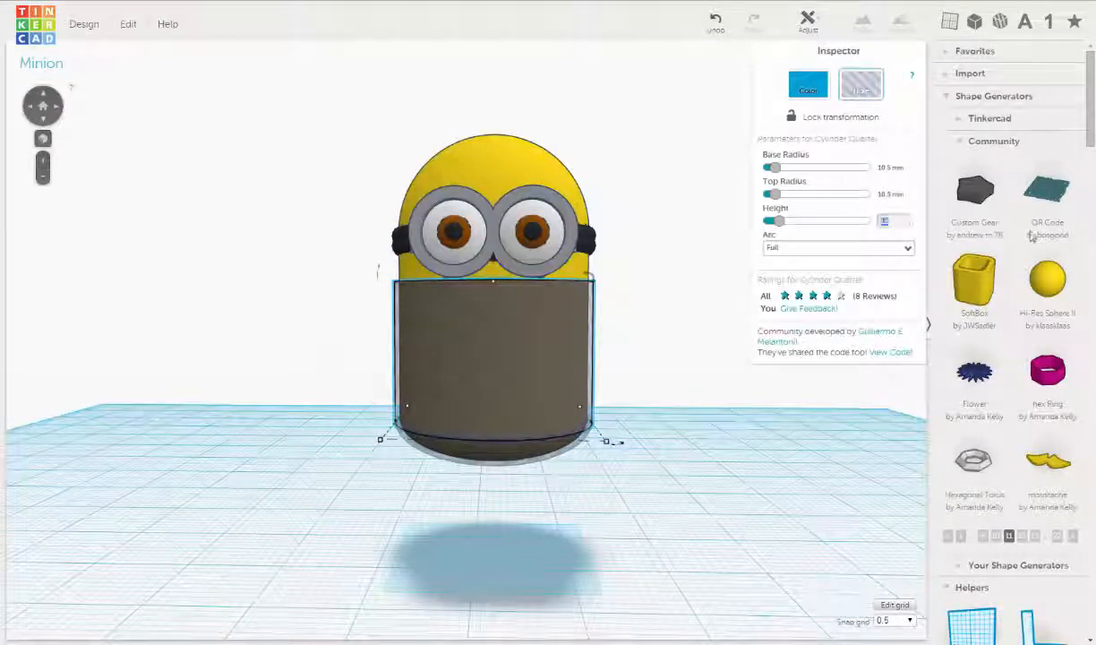
type("10")
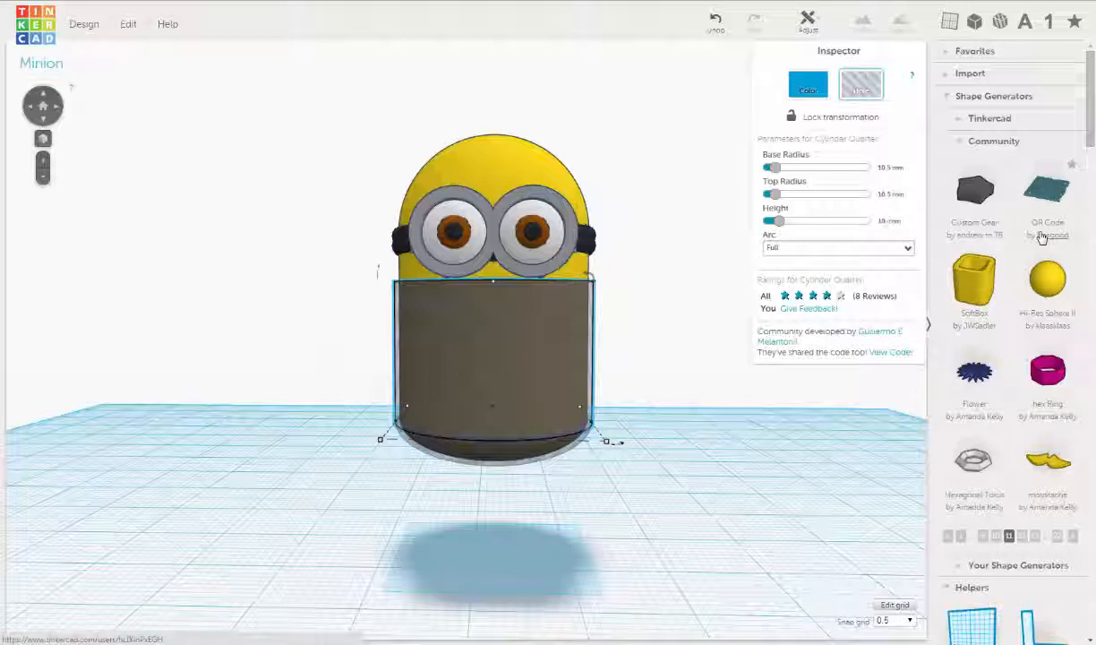
key("Return")
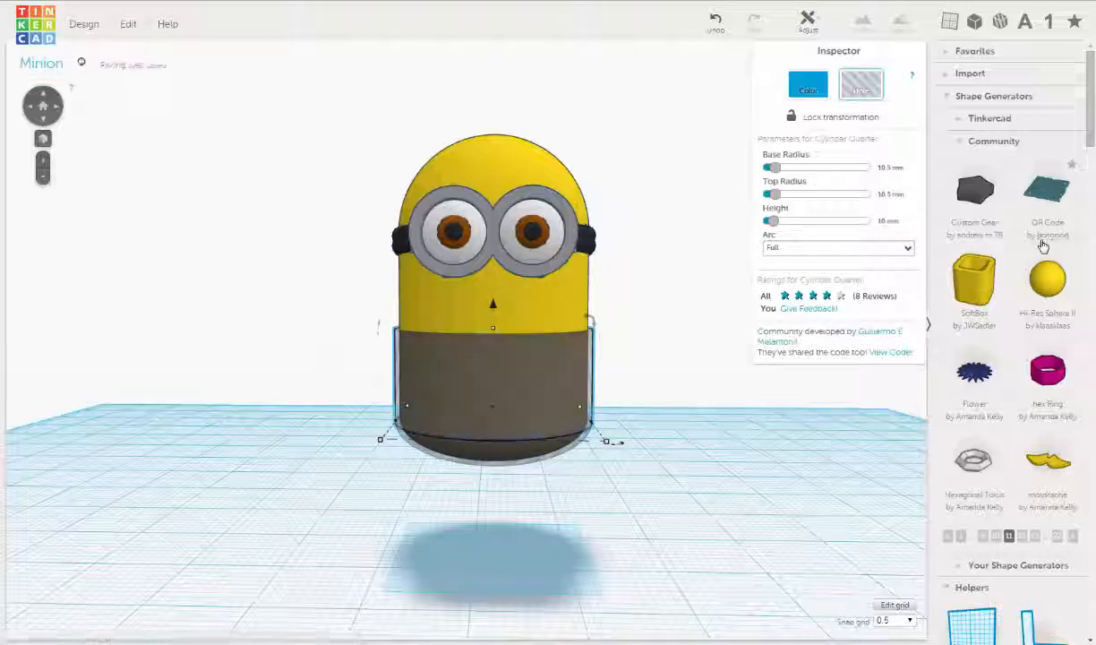
left_click(889, 221)
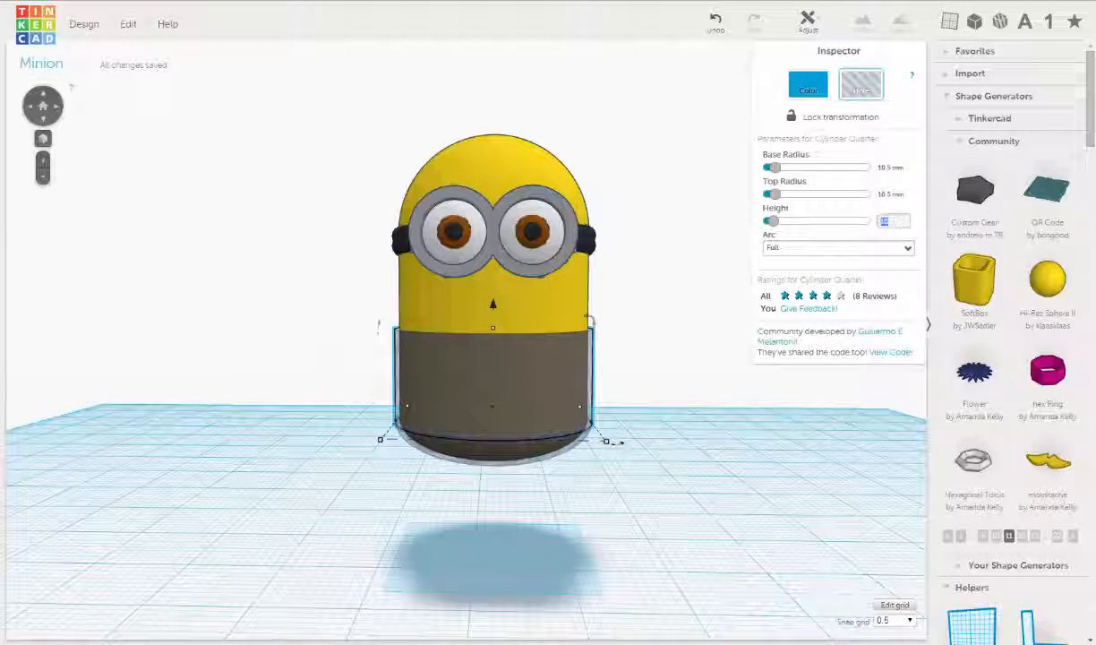
type("8")
key("Return")
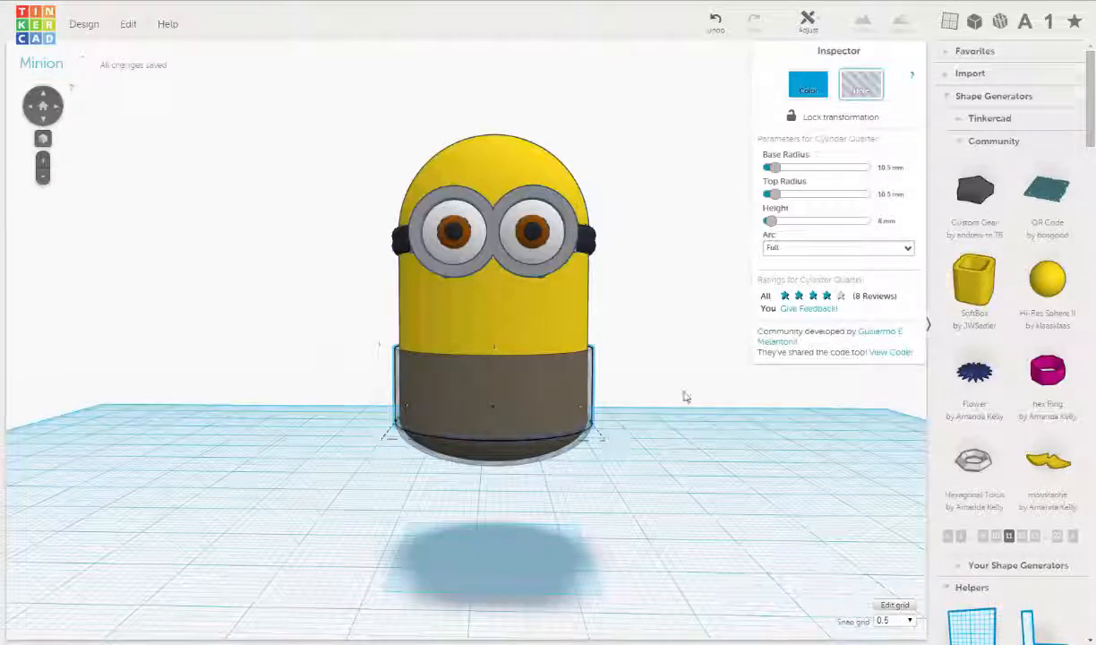
- Set the height of the cylinder hole around the Minion's lower body to 7 mm
right_click_drag(685, 397, 648, 310)
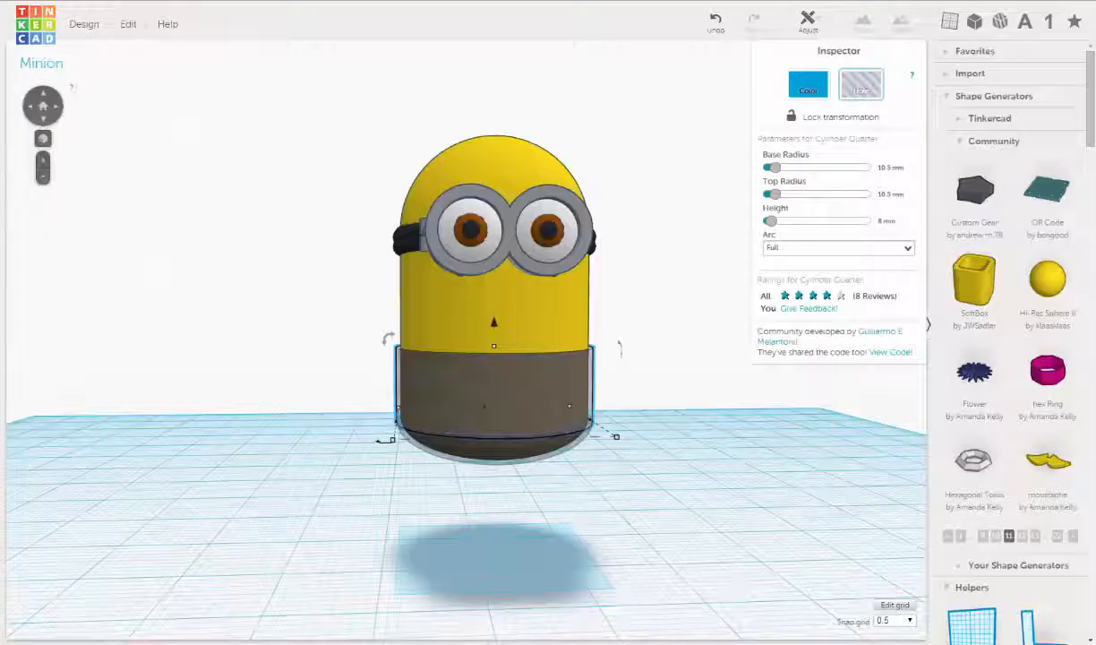
left_click(886, 220)
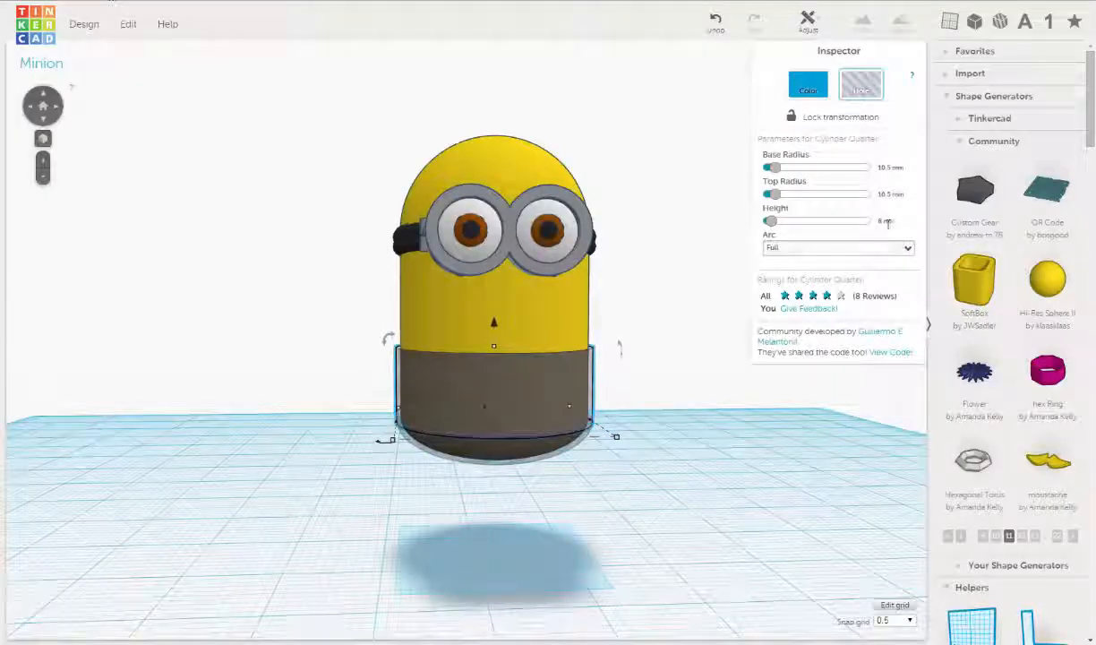
type("7")
key("Return")
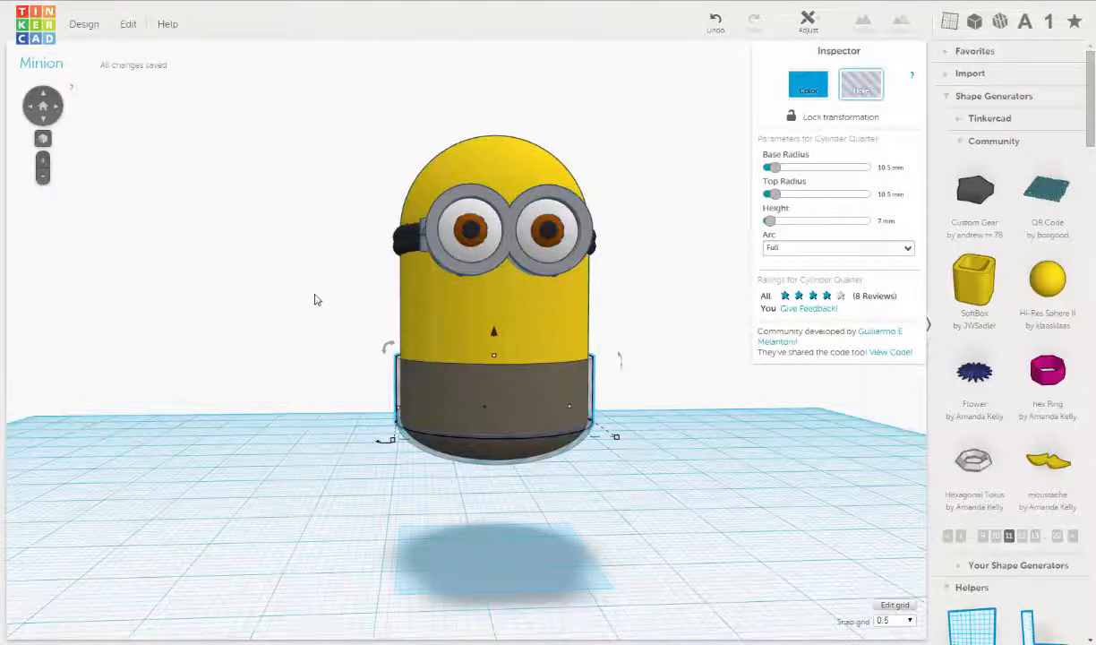
right_click_drag(313, 298, 497, 325)
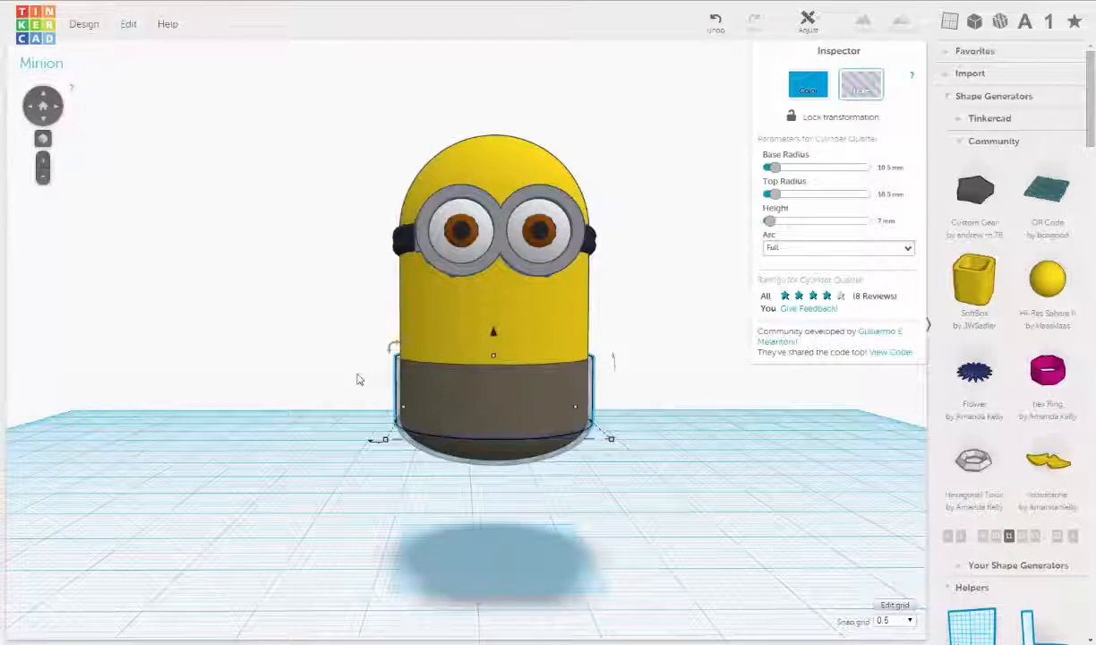
right_click_drag(423, 370, 338, 380)
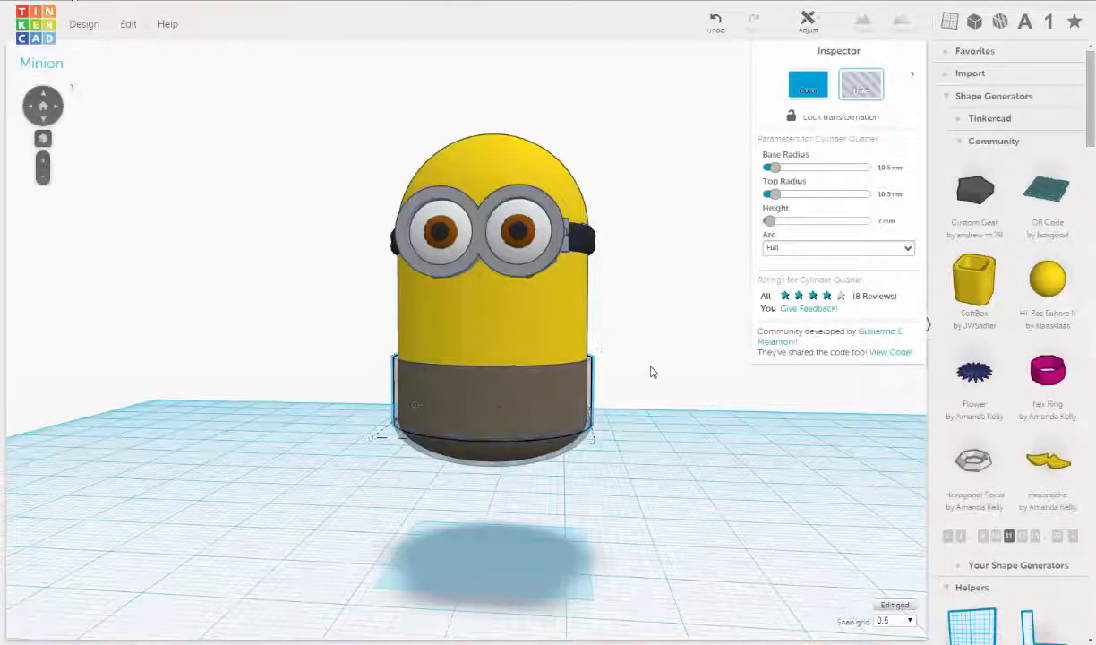
scroll(653, 374, "up", 3)
right_click_drag(592, 374, 538, 379)
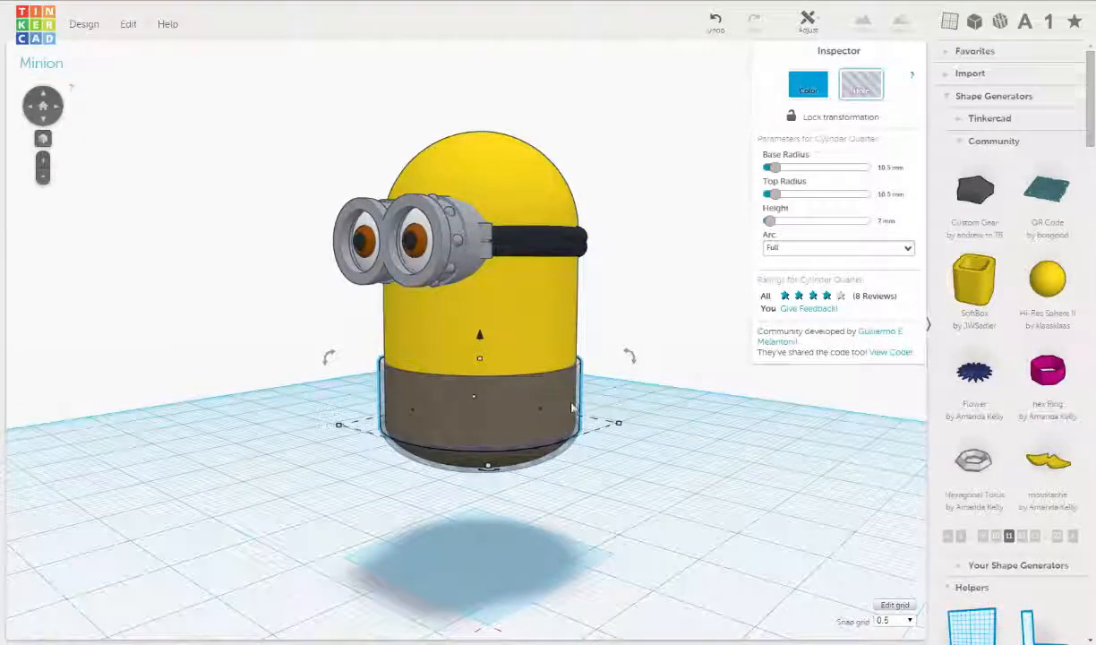
right_click_drag(572, 407, 658, 407)
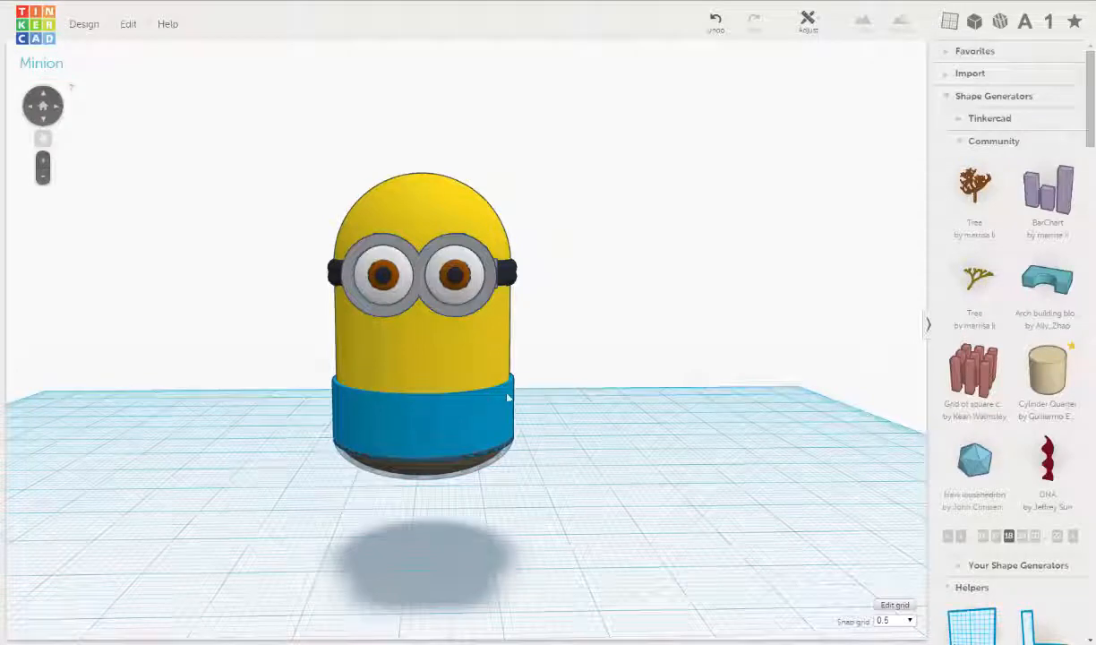
- Duplicate the blue cylinder around the Minion's lower body and move the copy straight down, well clear of the figure
left_click(507, 397)
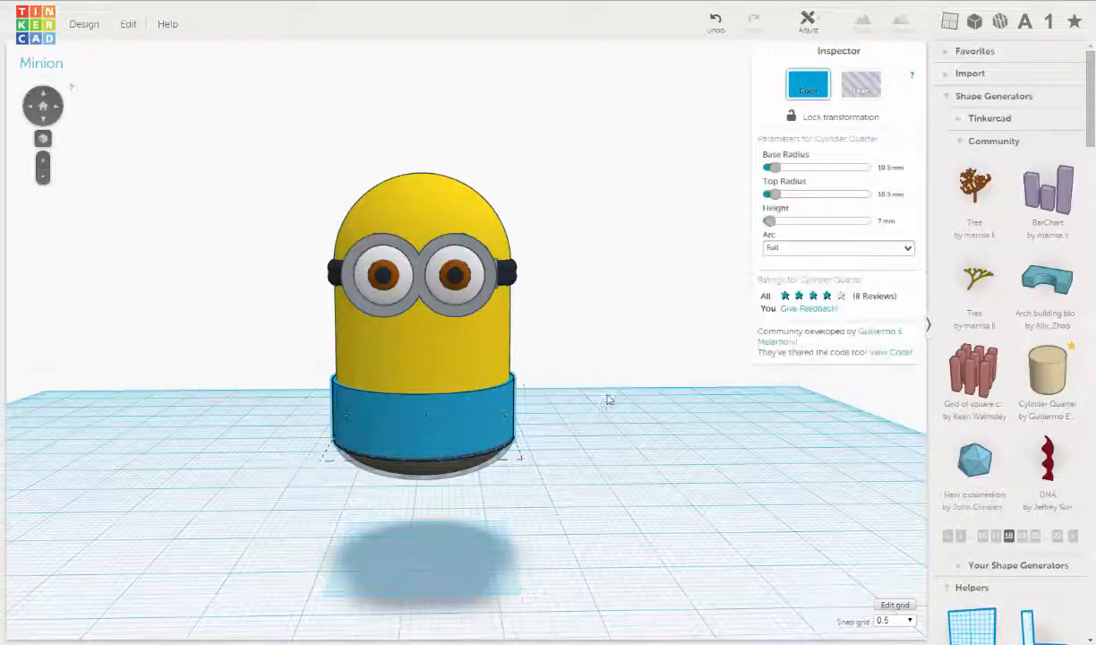
key("f")
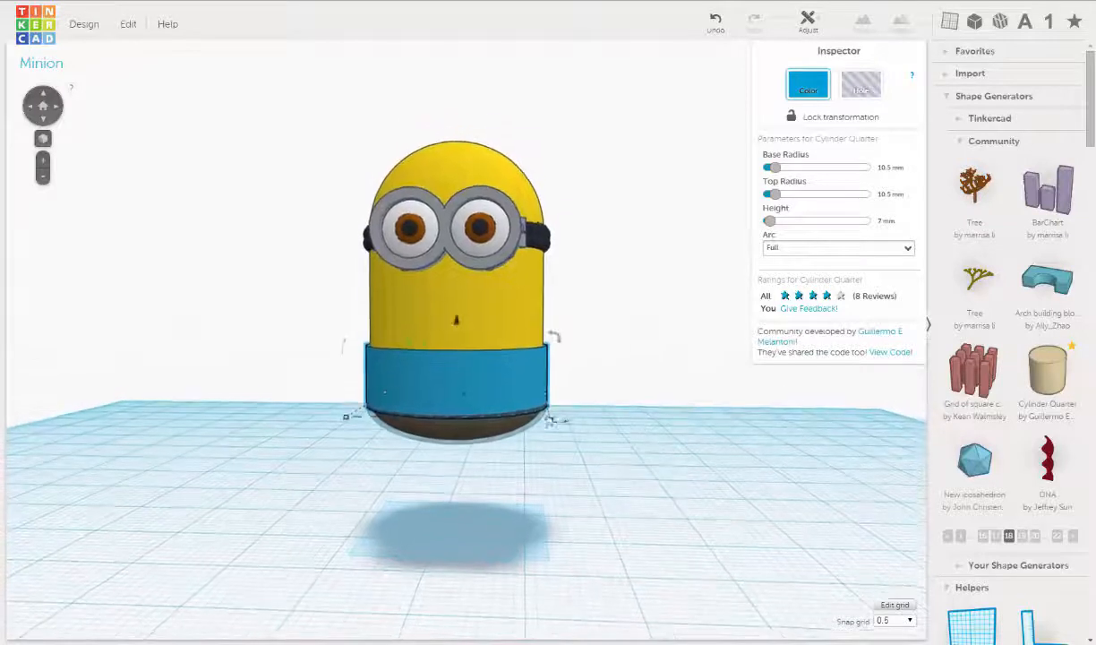
left_click(125, 28)
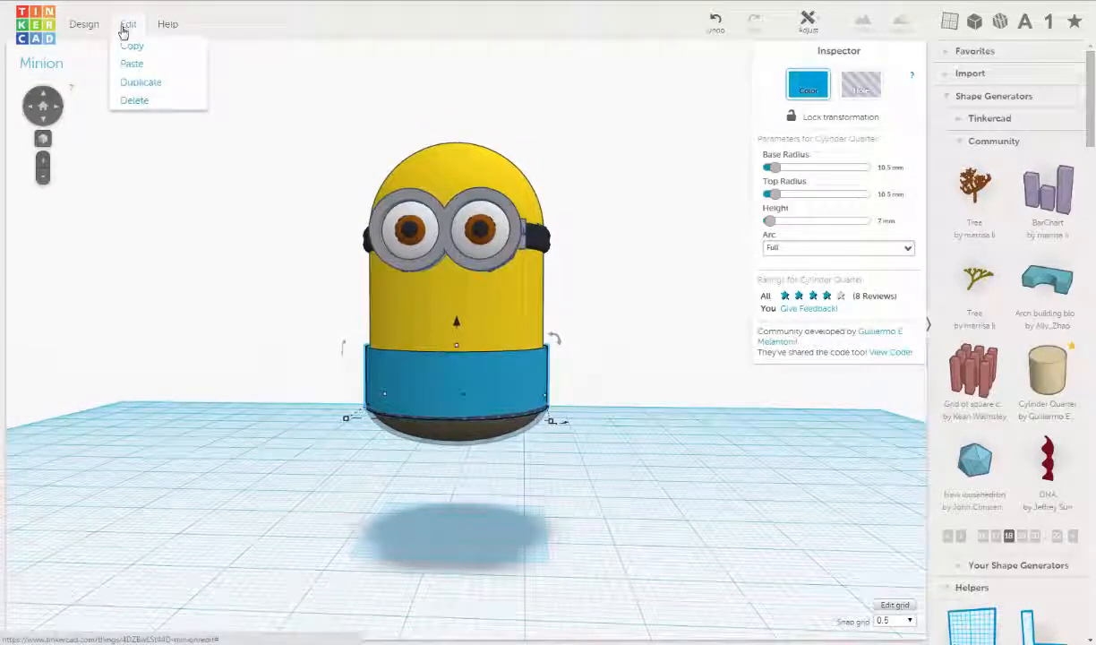
left_click(141, 91)
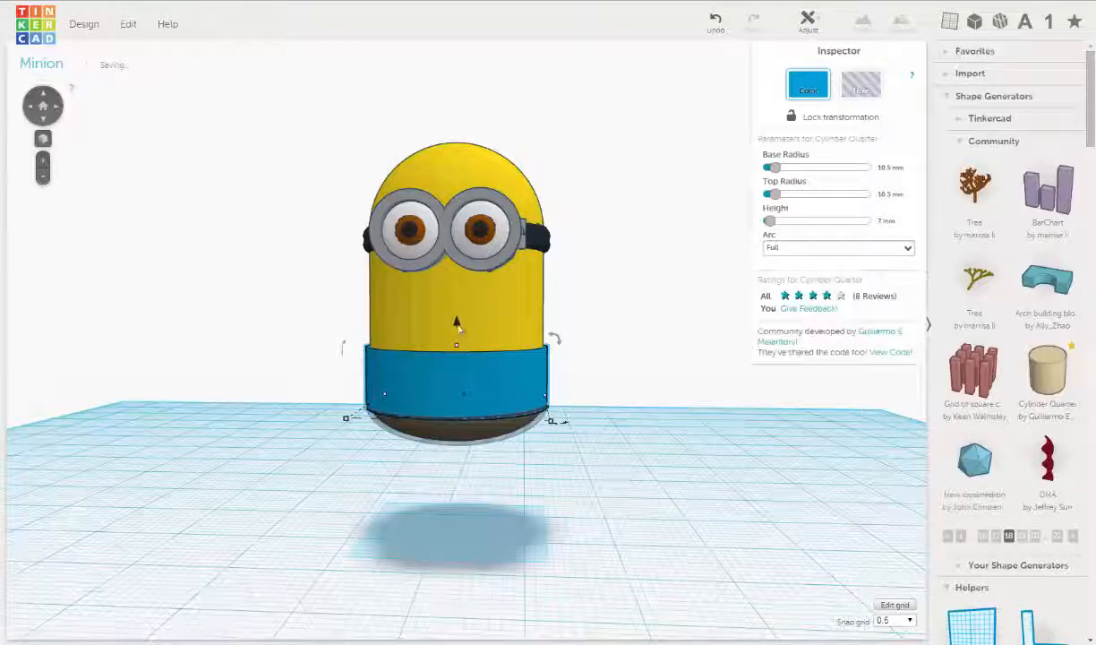
left_click_drag(457, 324, 461, 631)
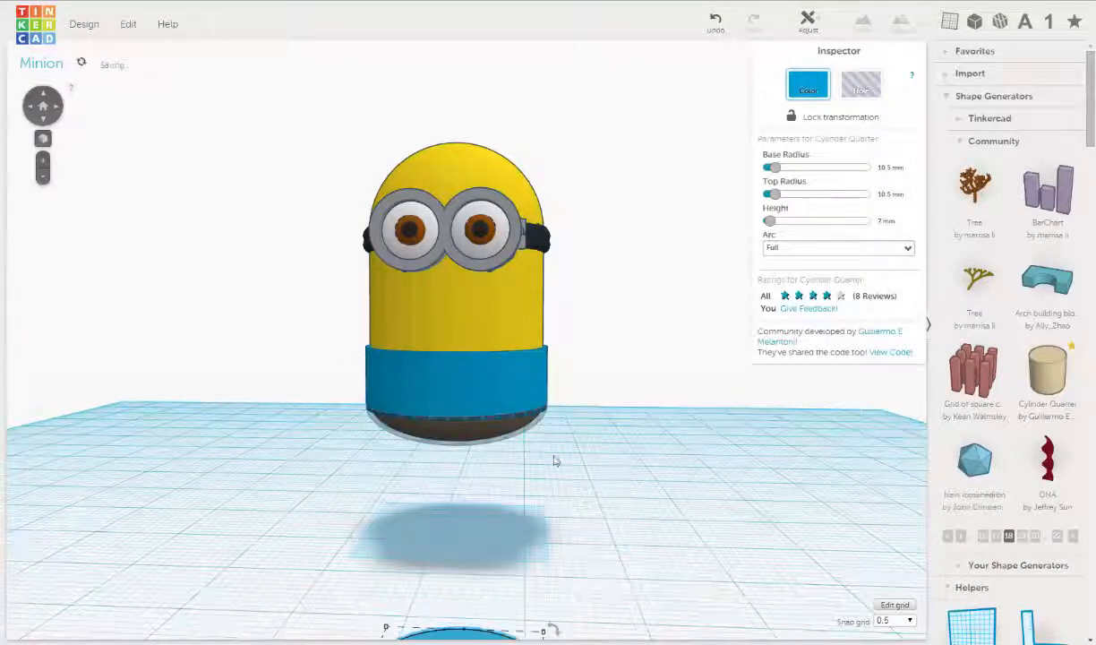
left_click(517, 351)
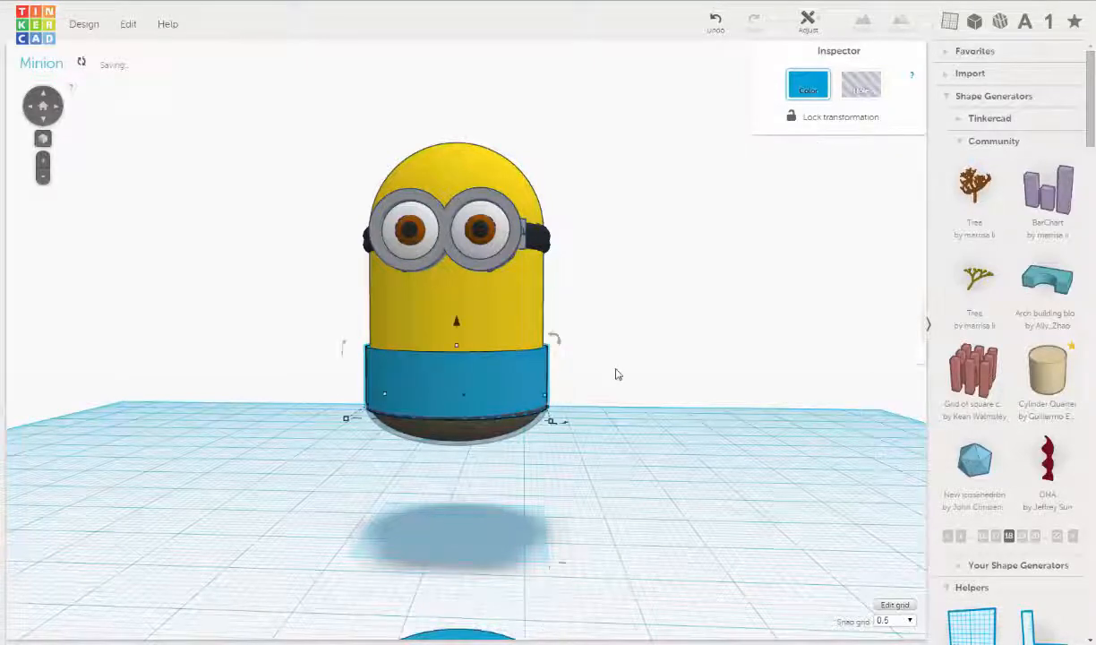
right_click_drag(615, 375, 665, 371)
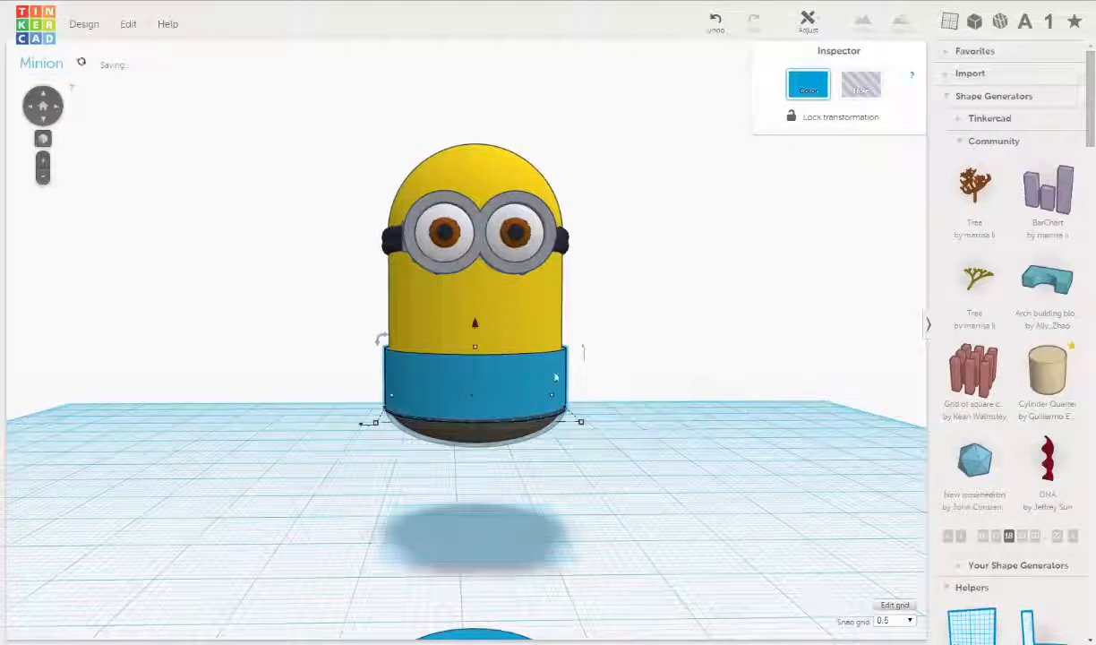
right_click_drag(598, 385, 536, 385)
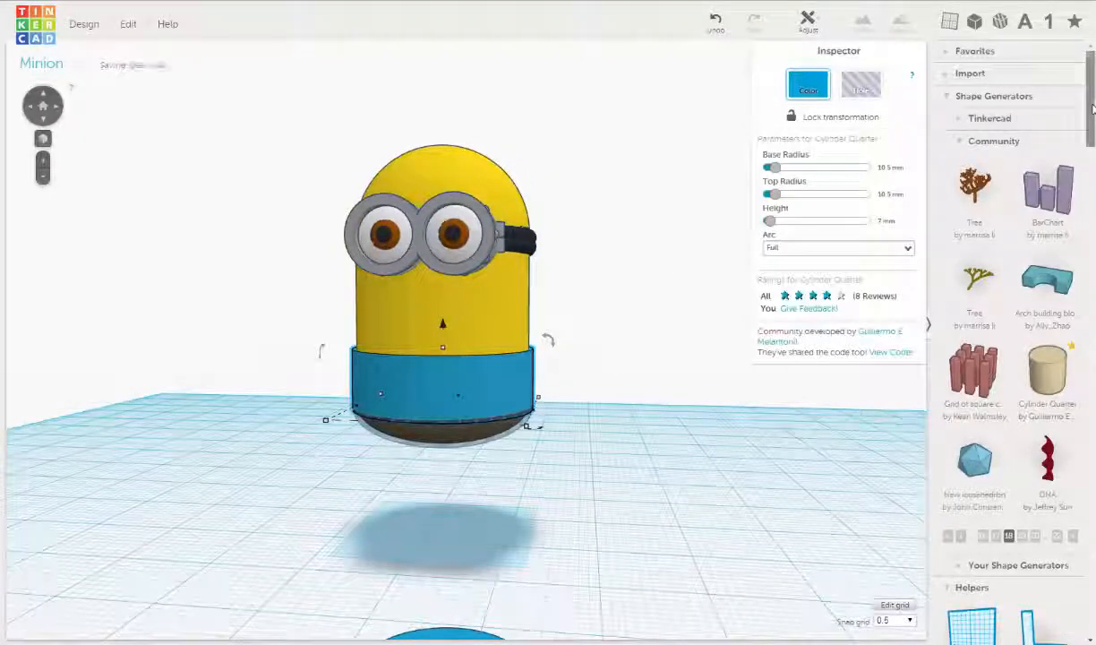
- Place a box hole on the workplane beside the Minion and reduce its height to roughly half
left_click(999, 23)
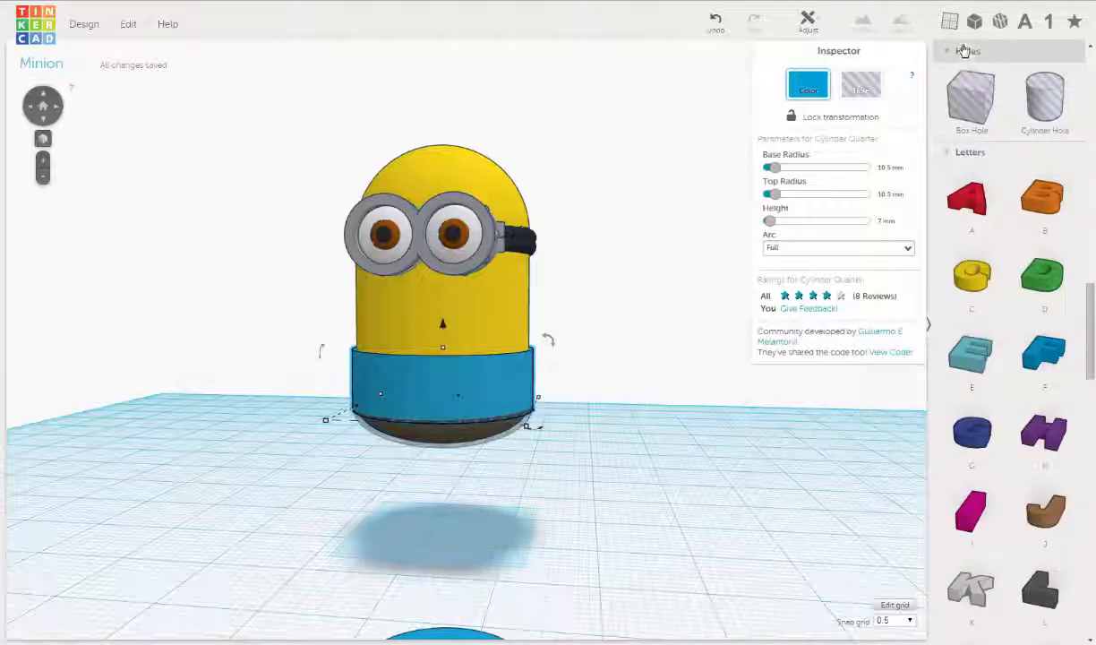
left_click_drag(967, 93, 676, 507)
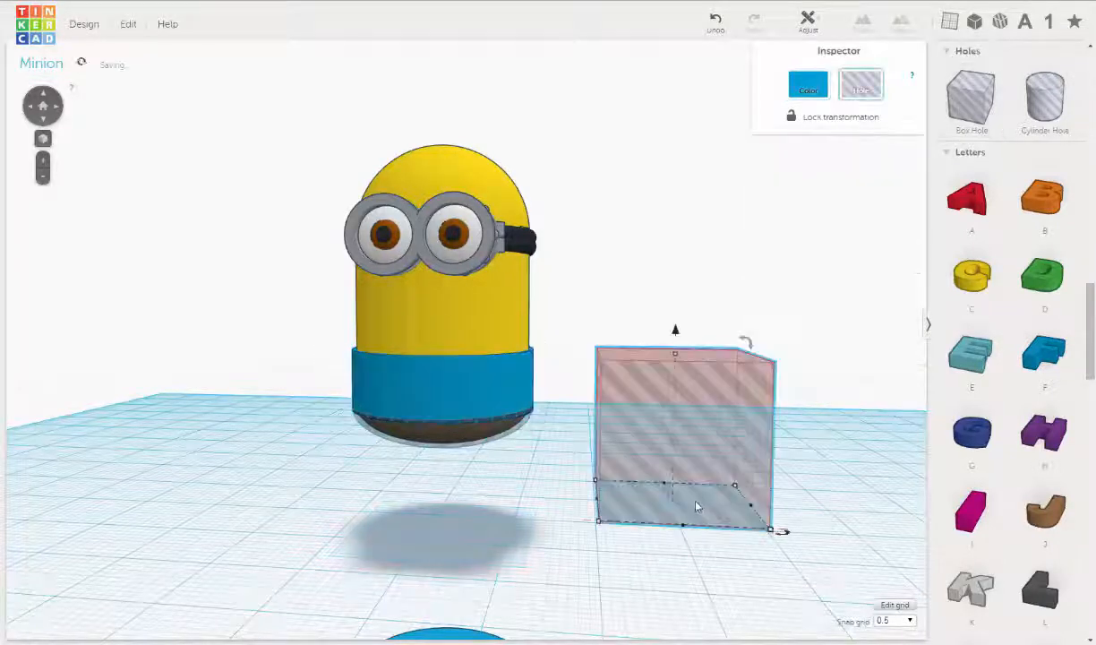
mouse_move(702, 432)
right_mouse_down()
mouse_move(680, 420)
mouse_move(702, 431)
mouse_move(710, 421)
right_mouse_up()
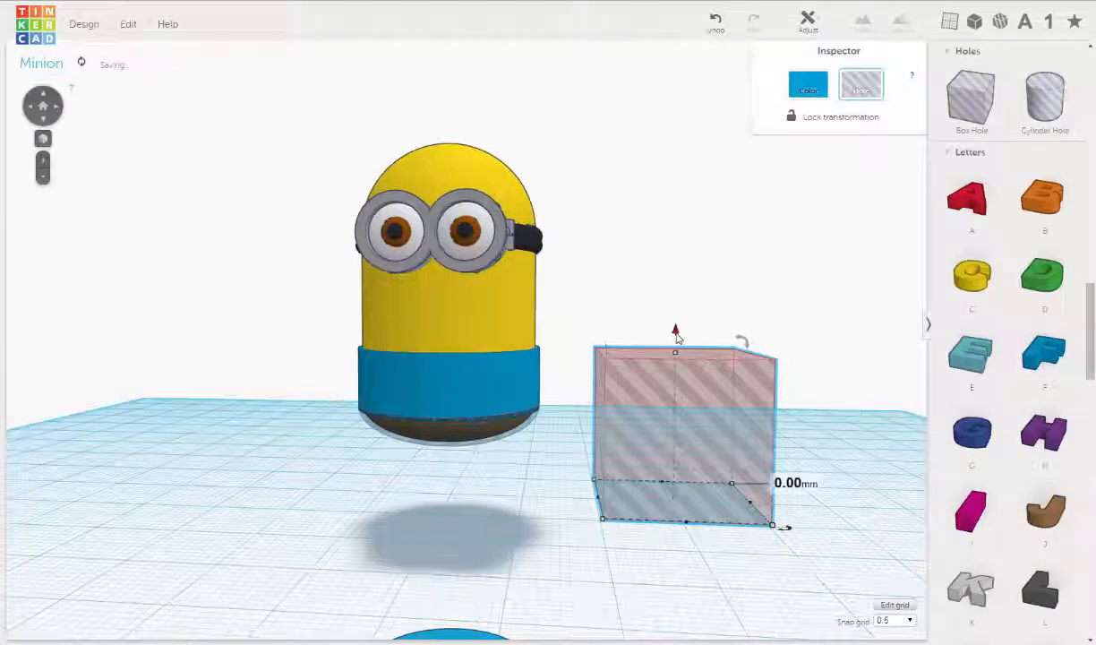
mouse_move(676, 357)
left_click_drag(676, 357, 674, 437)
- Turn the dome hole beneath the Minion into a solid in the same blue as the cylinder above it
left_click(531, 427)
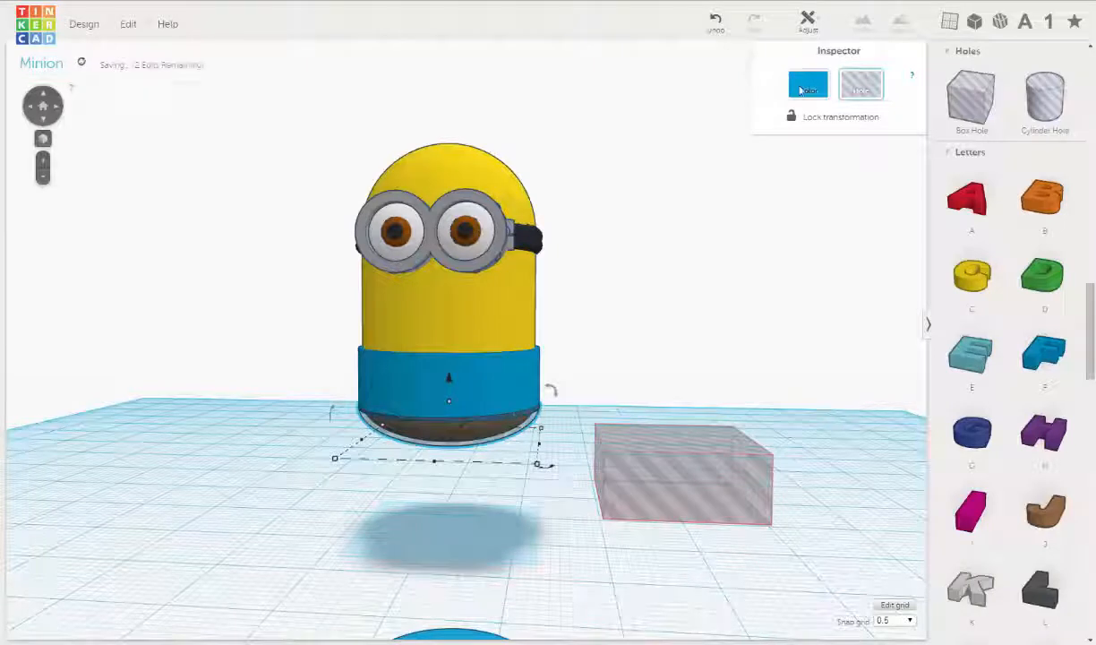
left_click(799, 89)
left_click(586, 377)
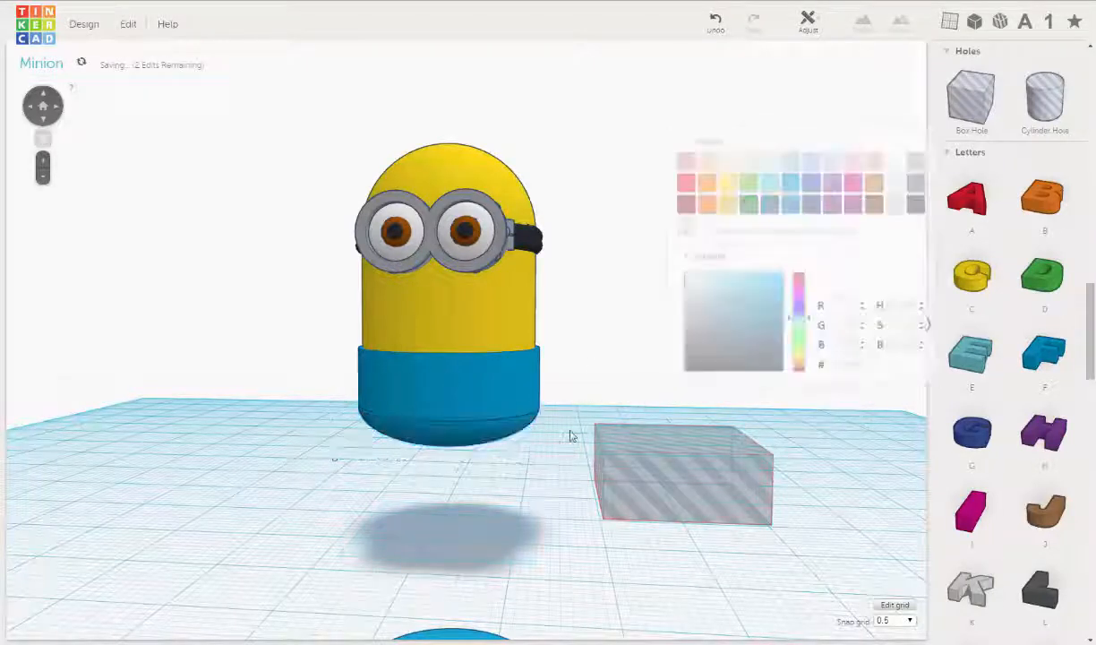
- Raise the box hole 14.5 mm and shift it in depth until it is centred front to back on the overalls
left_click(667, 455)
left_click_drag(675, 414, 676, 314)
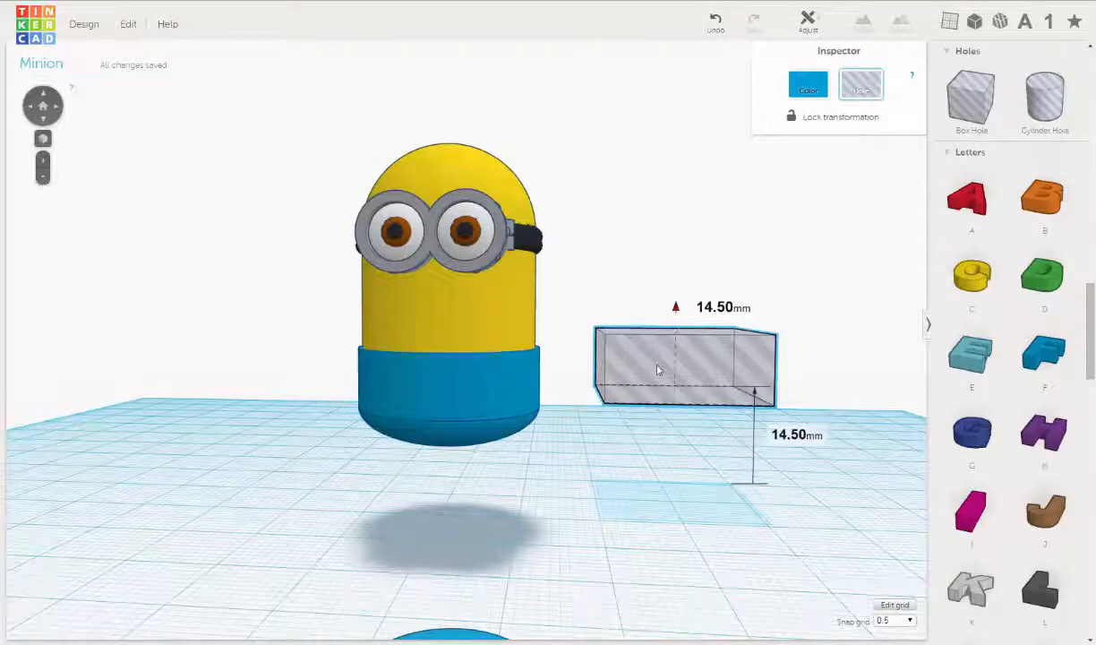
right_click_drag(604, 441, 452, 425)
key("Left")
key("Left")
key("Left")
key("Left")
key("Left")
key("Left")
key("Left")
key("Left")
key("Left")
key("Left")
key("Left")
key("Left")
key("Left")
key("Left")
key("Left")
key("Left")
key("Left")
key("Left")
key("Left")
key("Left")
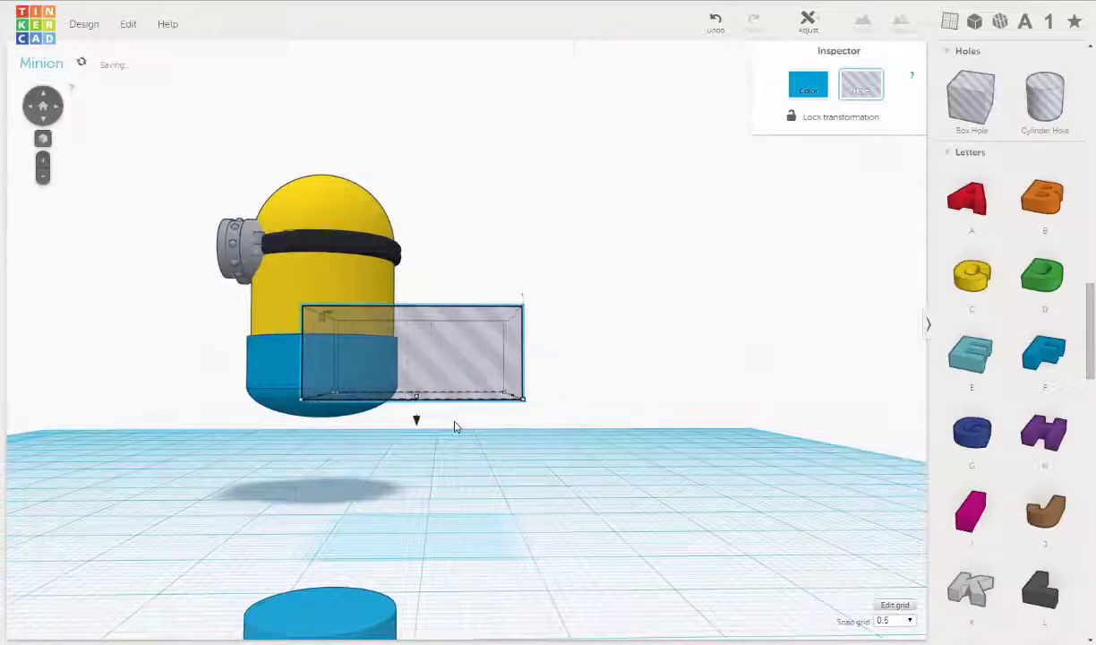
key("Left")
key("Left")
key("Left")
key("Left")
key("Left")
key("Left")
key("Left")
key("Left")
key("Left")
key("Left")
key("Left")
key("Left")
key("Left")
key("Left")
key("Left")
key("Left")
key("Left")
key("Left")
key("Left")
key("Left")
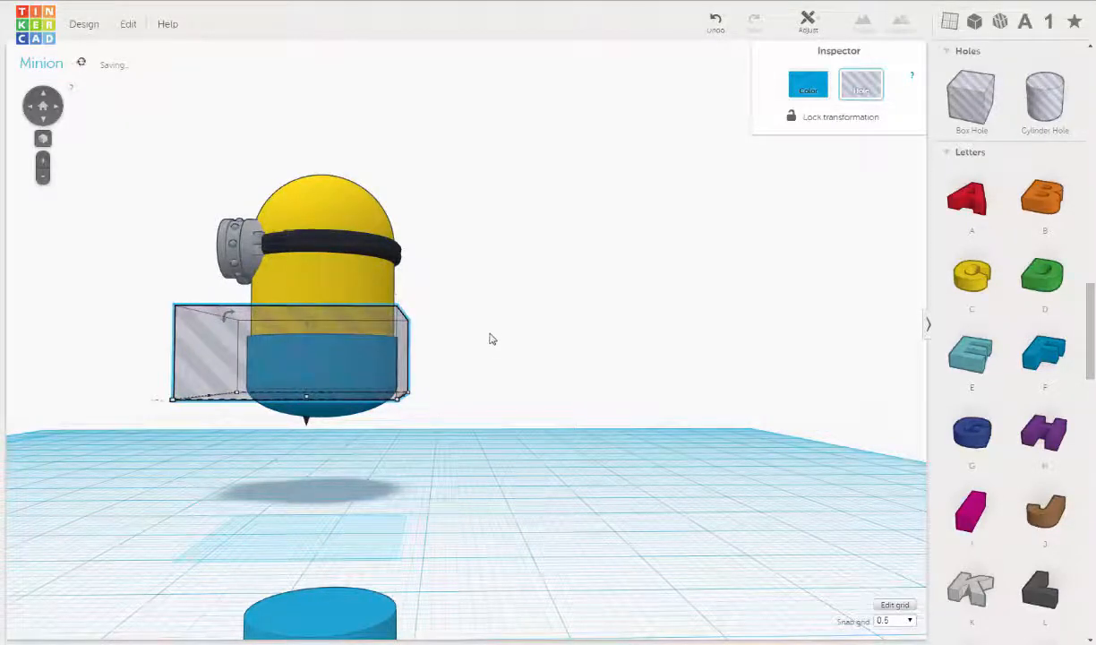
key("f")
right_click_drag(456, 363, 486, 301)
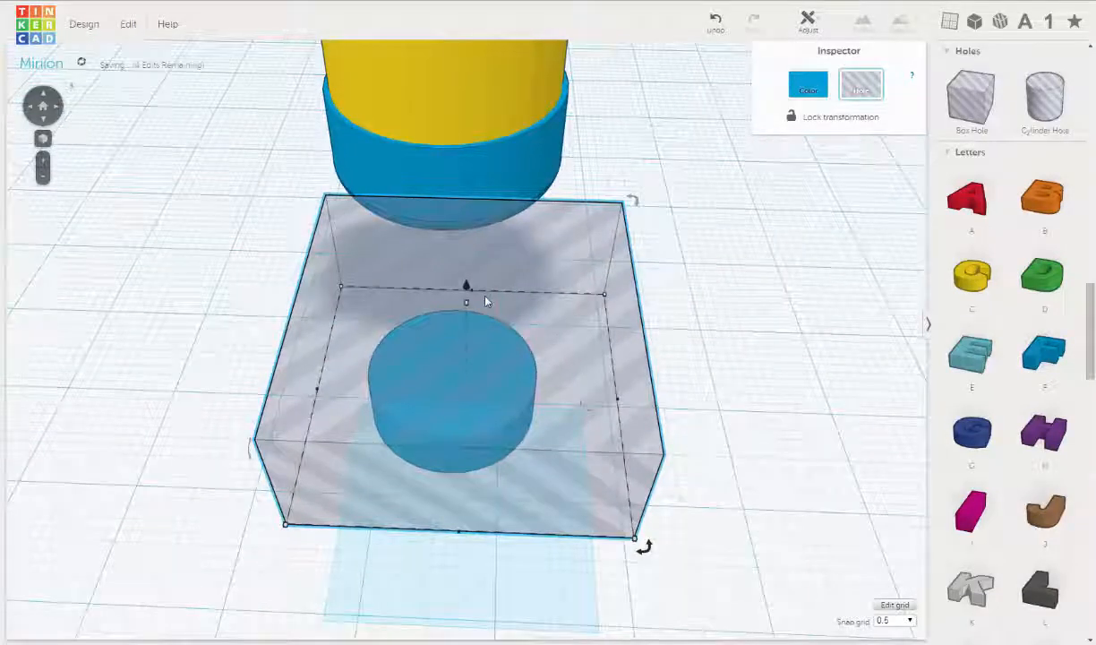
key("Left")
key("Left")
key("Left")
key("Left")
key("Left")
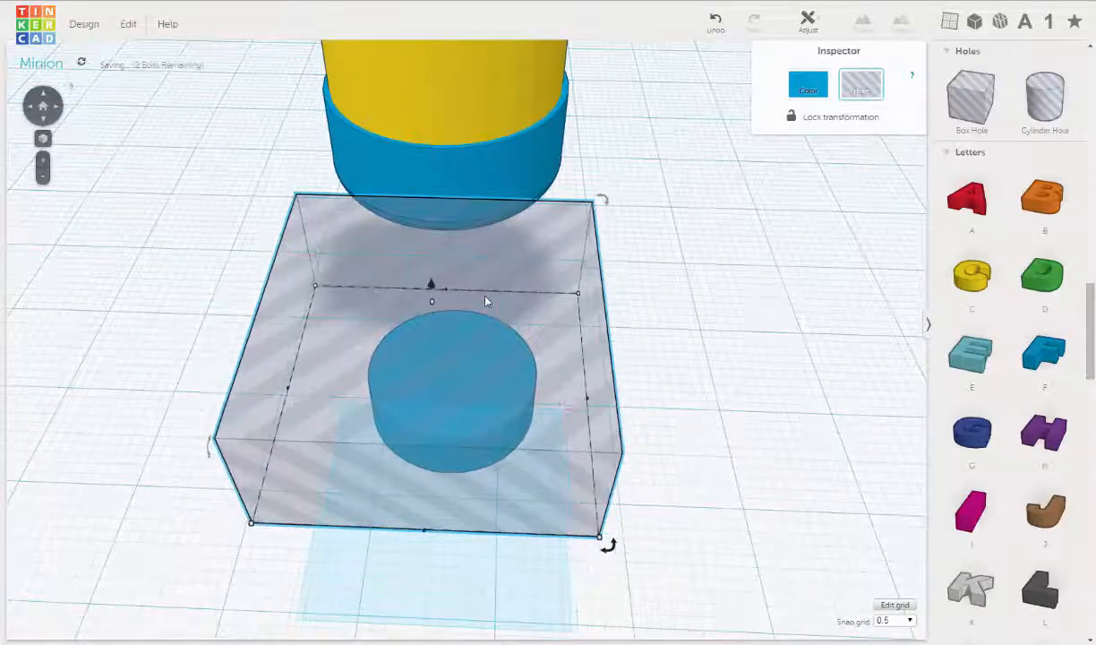
- Set the snap grid to 1.0 and stretch the box hole outward at both its front and back to about 29 mm
left_click(895, 620)
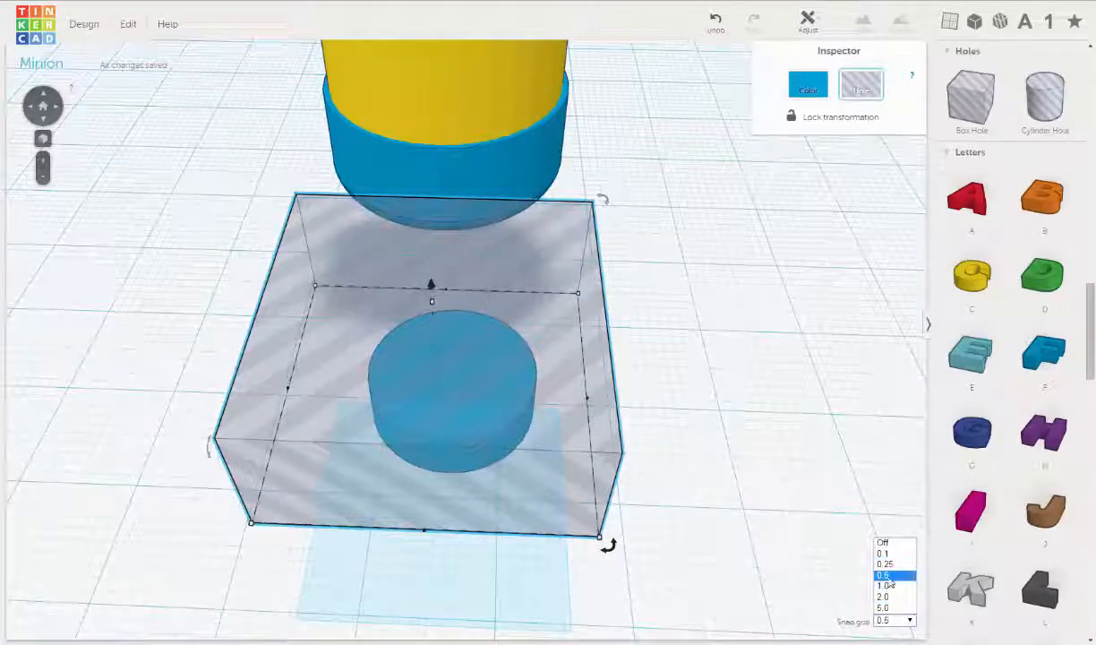
left_click(885, 586)
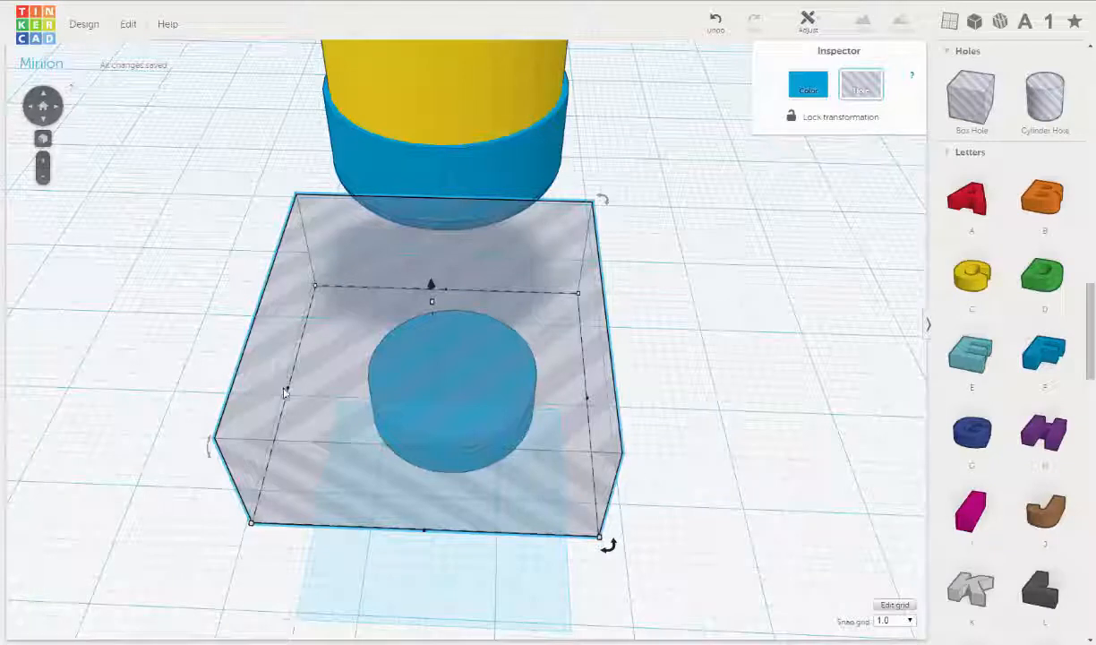
left_click_drag(287, 392, 174, 382)
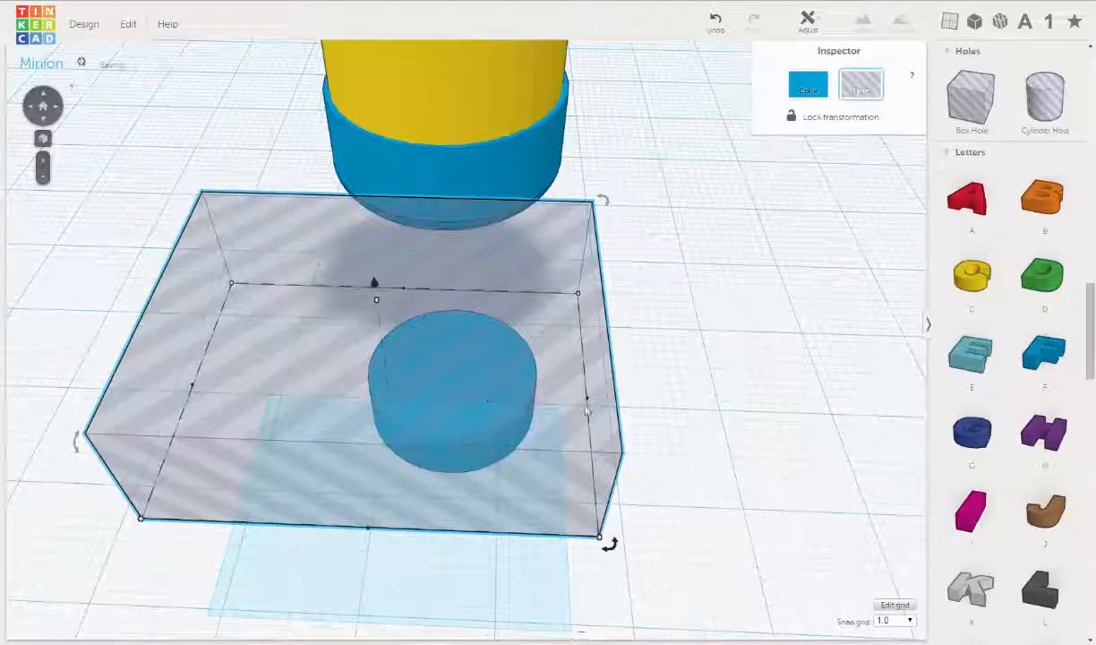
left_click_drag(590, 404, 625, 416)
- Raise the box hole slightly and move it sideways until it cuts into one side of the blue cylinder
right_click_drag(397, 284, 548, 275)
scroll(600, 300, "down", 6)
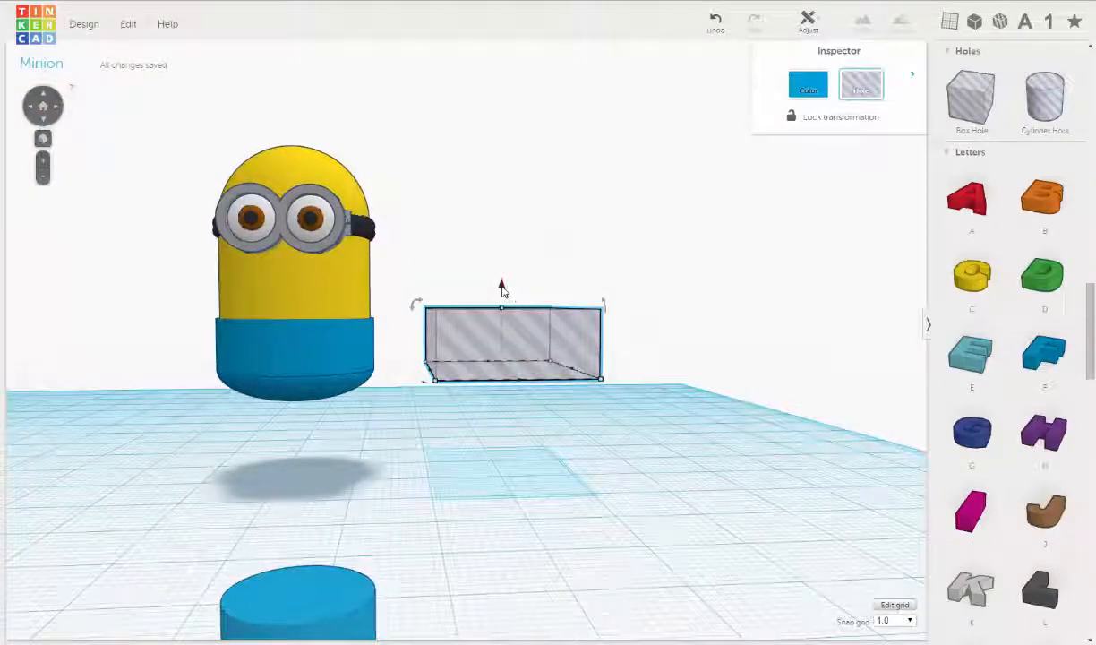
left_click_drag(502, 285, 503, 278)
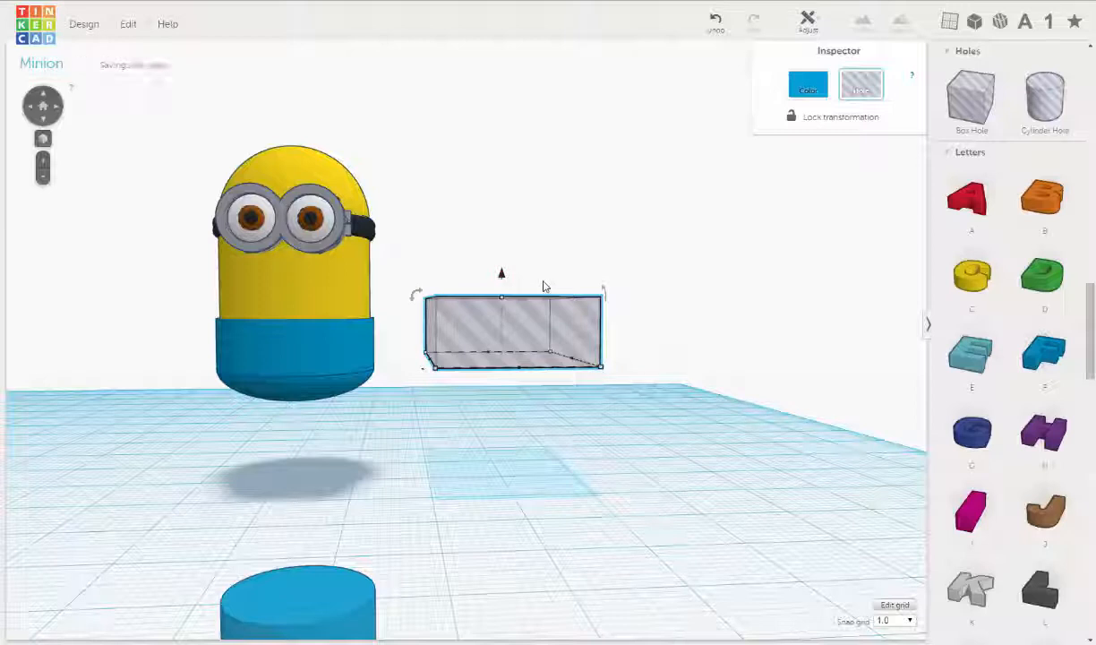
key("Left")
key("Left")
key("Left")
key("Left")
key("Left")
key("Left")
key("Left")
key("Left")
key("Left")
key("Left")
key("Left")
key("Left")
key("Left")
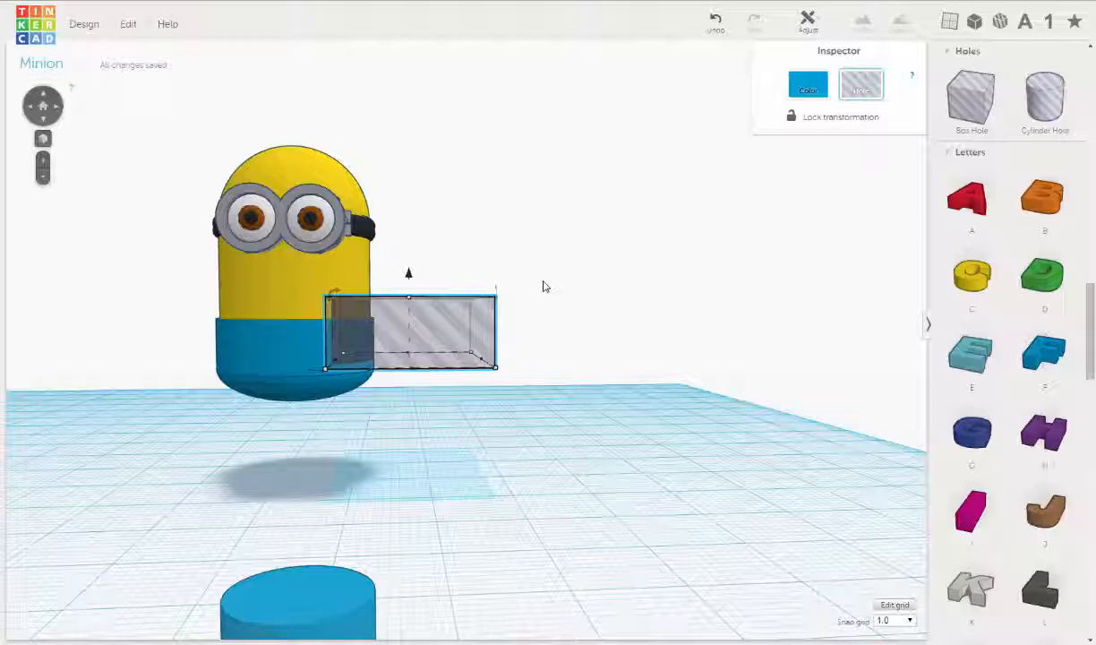
- Shorten the box hole at its front and back until it is 23 mm deep, just enclosing the overalls
right_click_drag(541, 344, 332, 501)
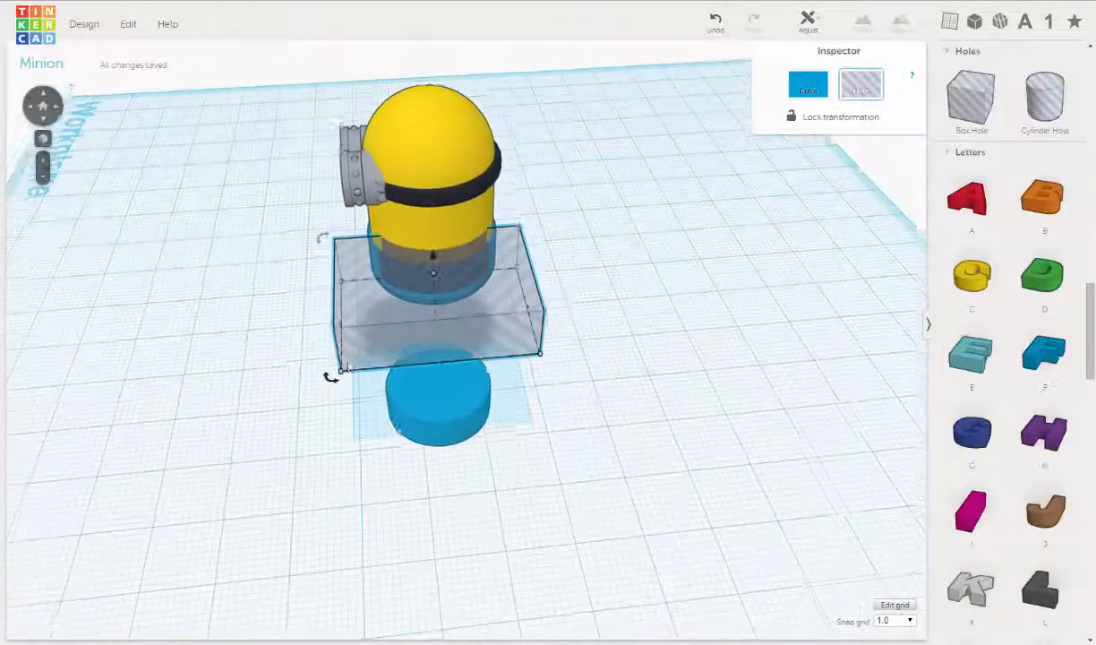
scroll(305, 321, "up", 3)
mouse_move(303, 320)
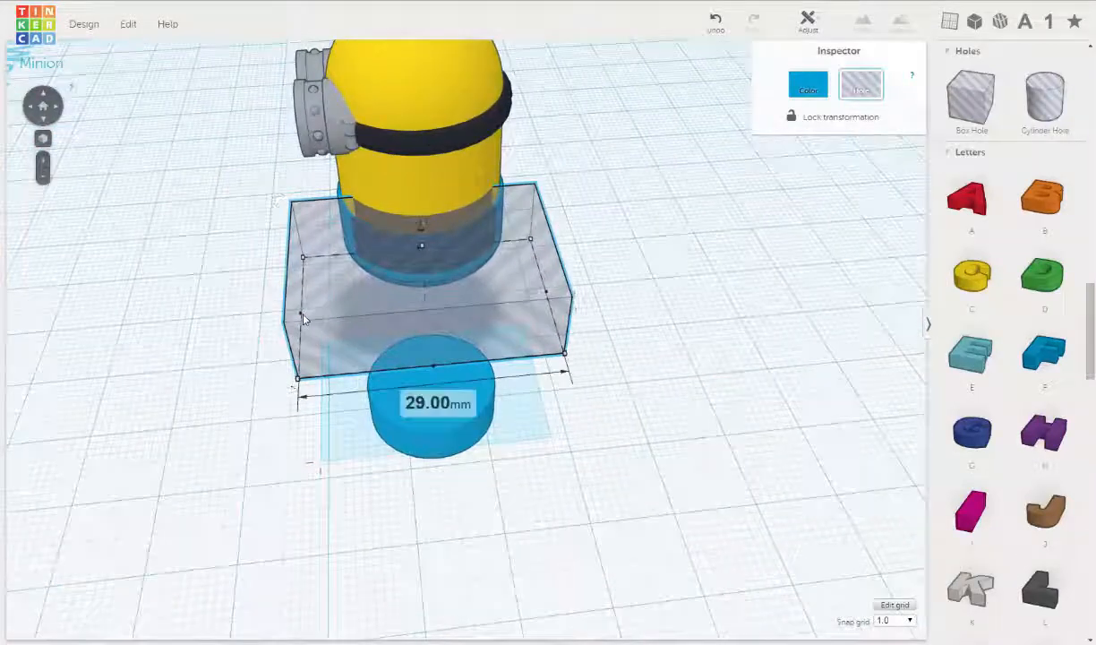
left_click_drag(331, 318, 342, 318)
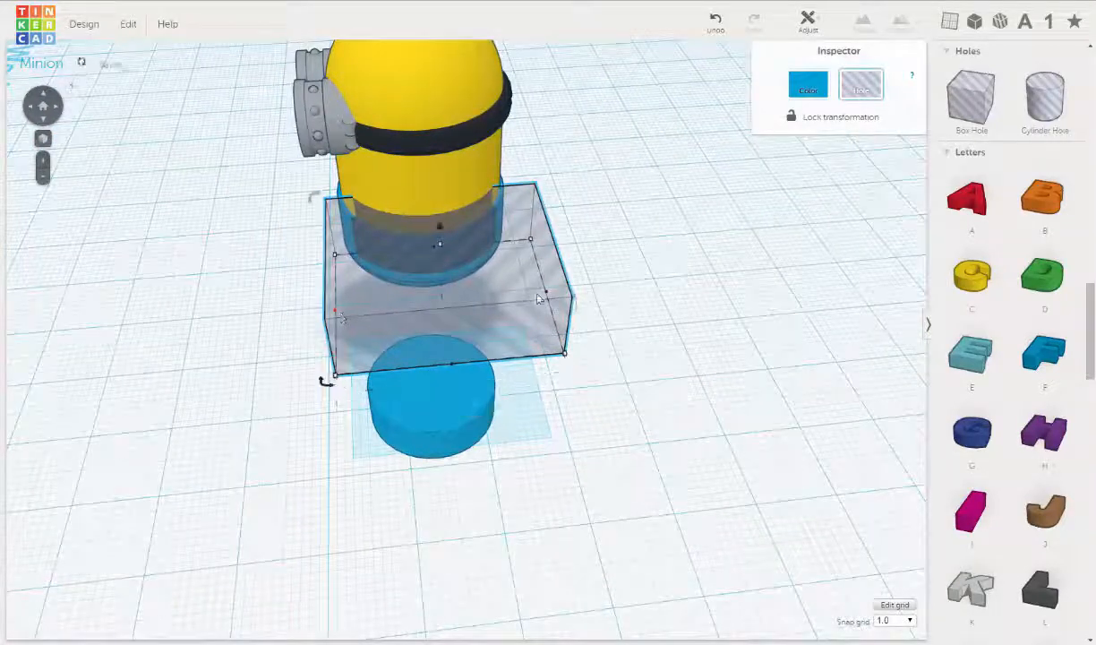
left_click_drag(534, 299, 514, 299)
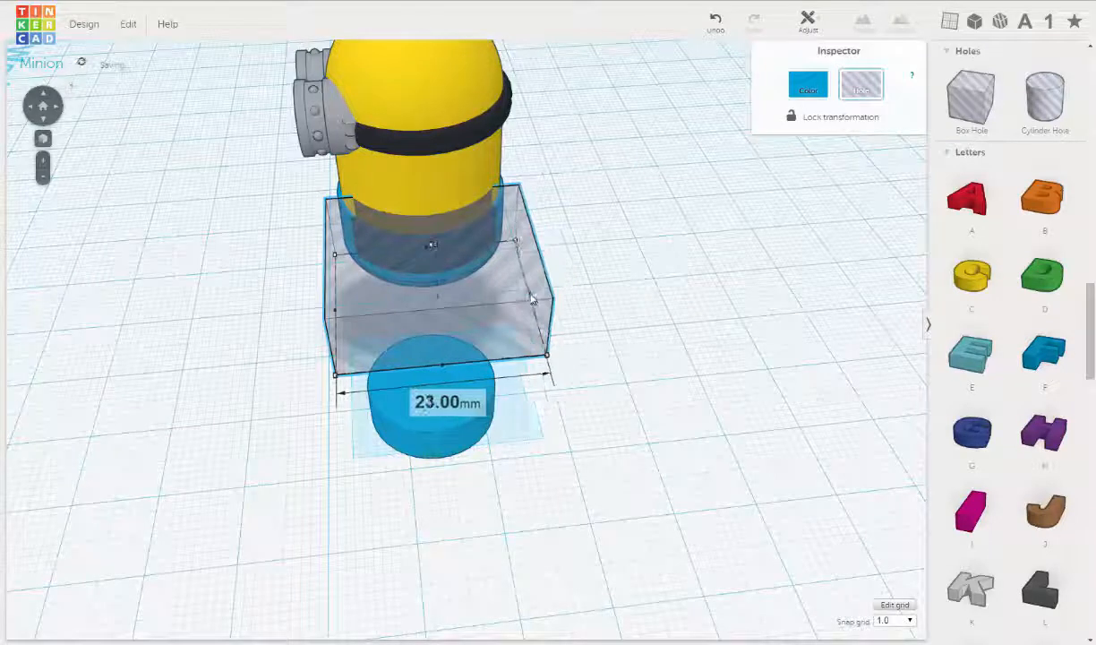
- Check the Minion reference pictures and shift the box hole 1 mm outward from the overalls
right_click_drag(427, 296, 579, 376)
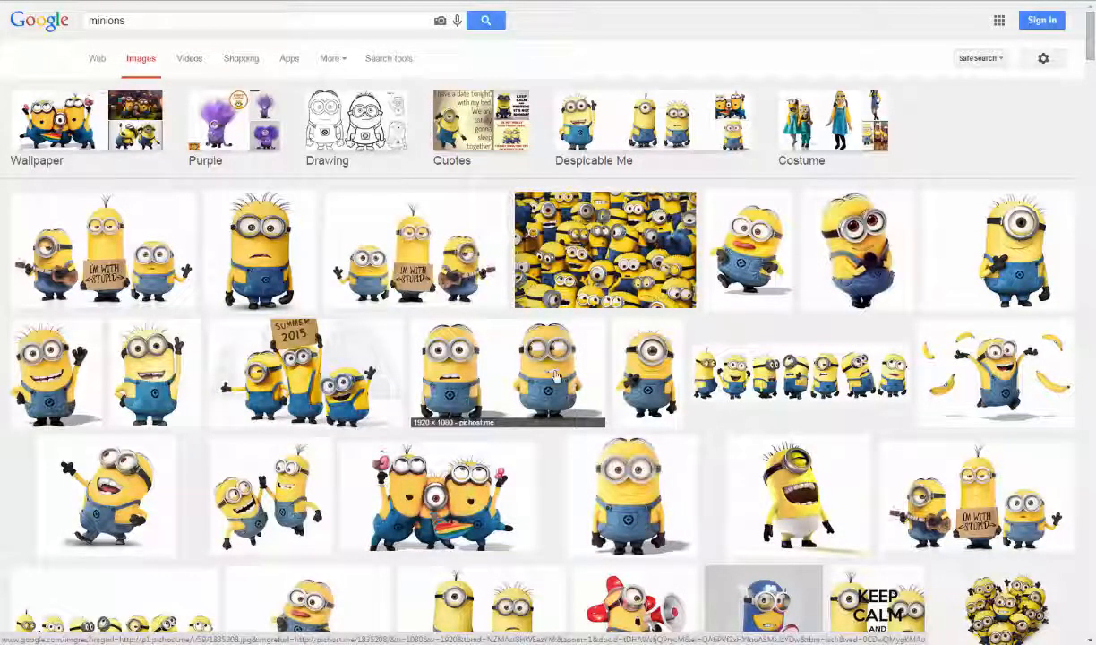
left_click(471, 372)
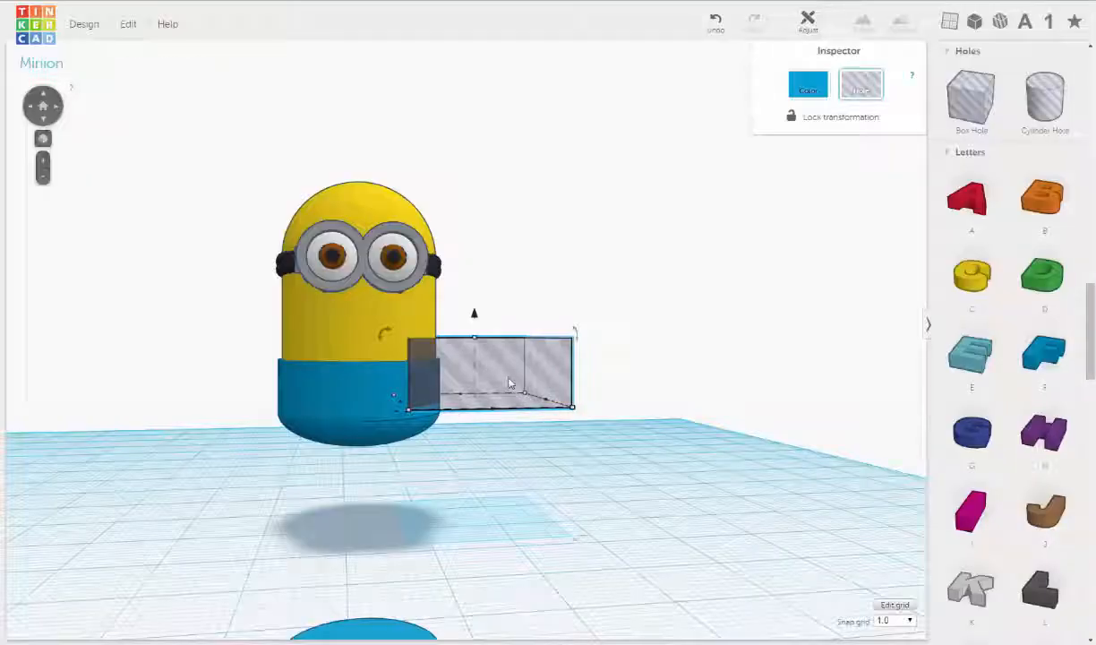
key("Right")
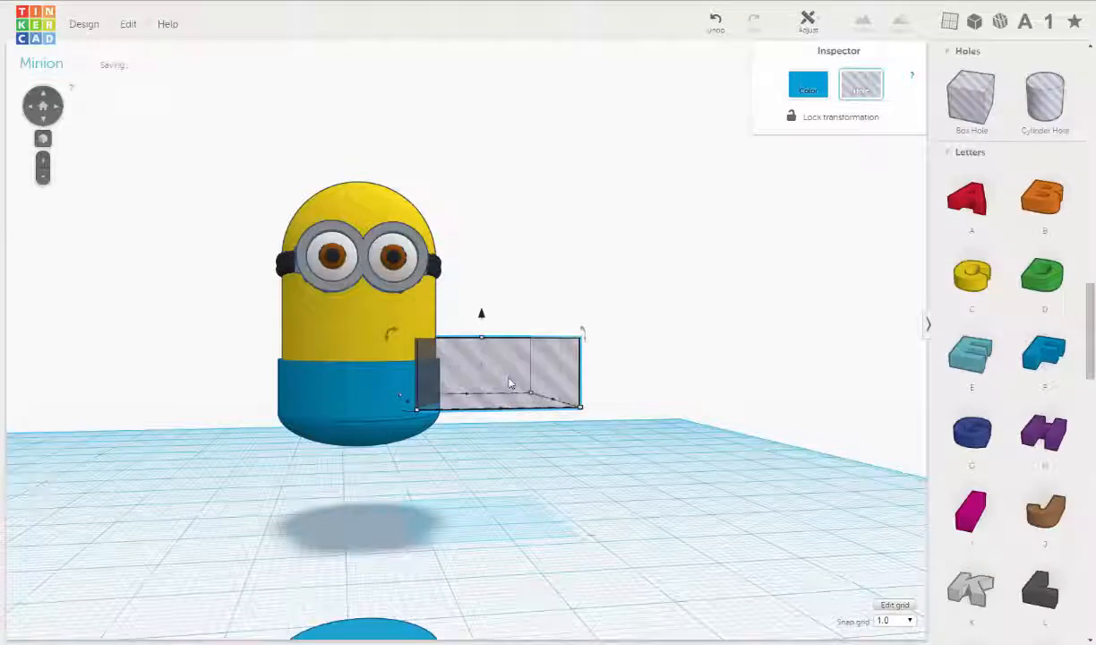
right_click_drag(509, 453, 502, 449)
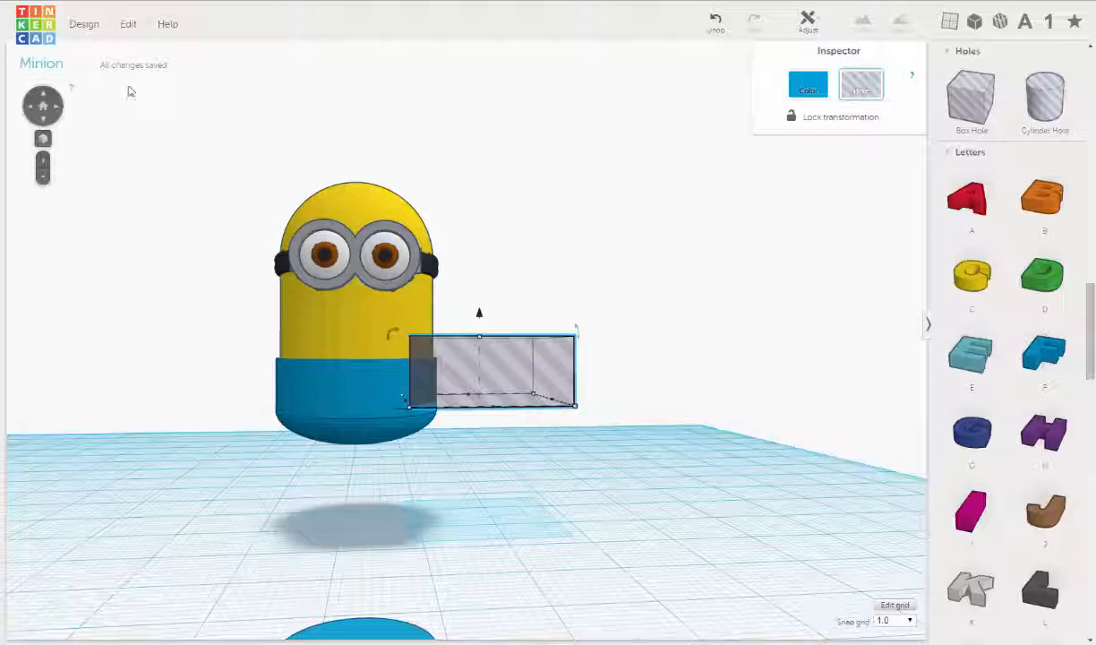
- Duplicate the box hole and move the copy straight across the Minion until it overlaps the opposite side of the overalls
left_click(128, 33)
left_click(188, 89)
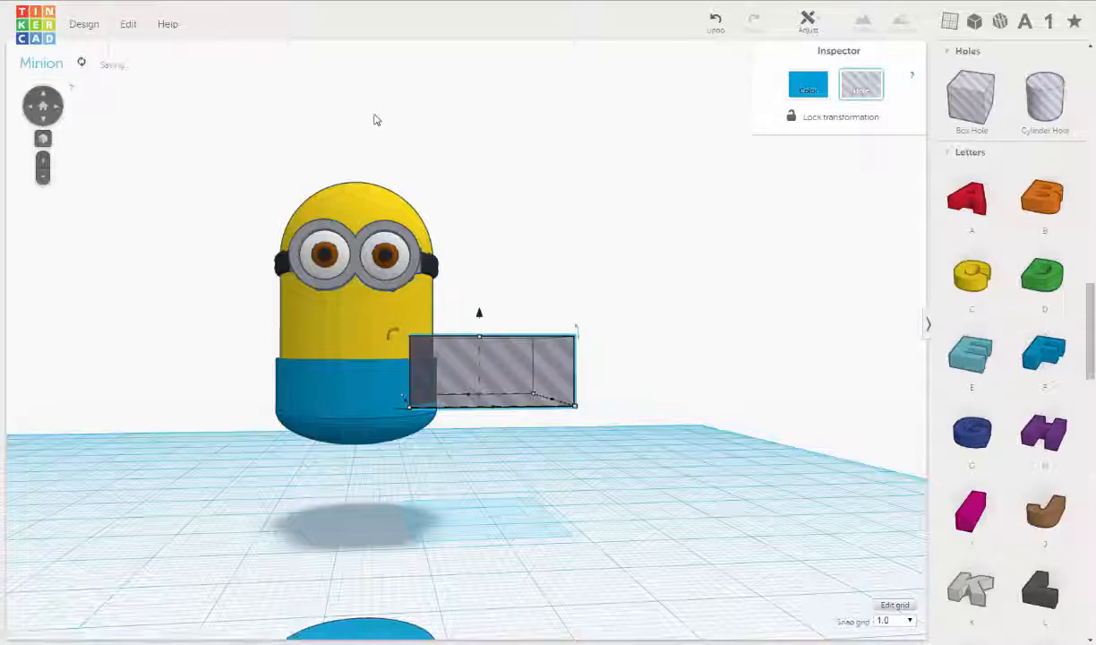
key("Left")
key("Left")
key("Left")
key("Left")
key("Left")
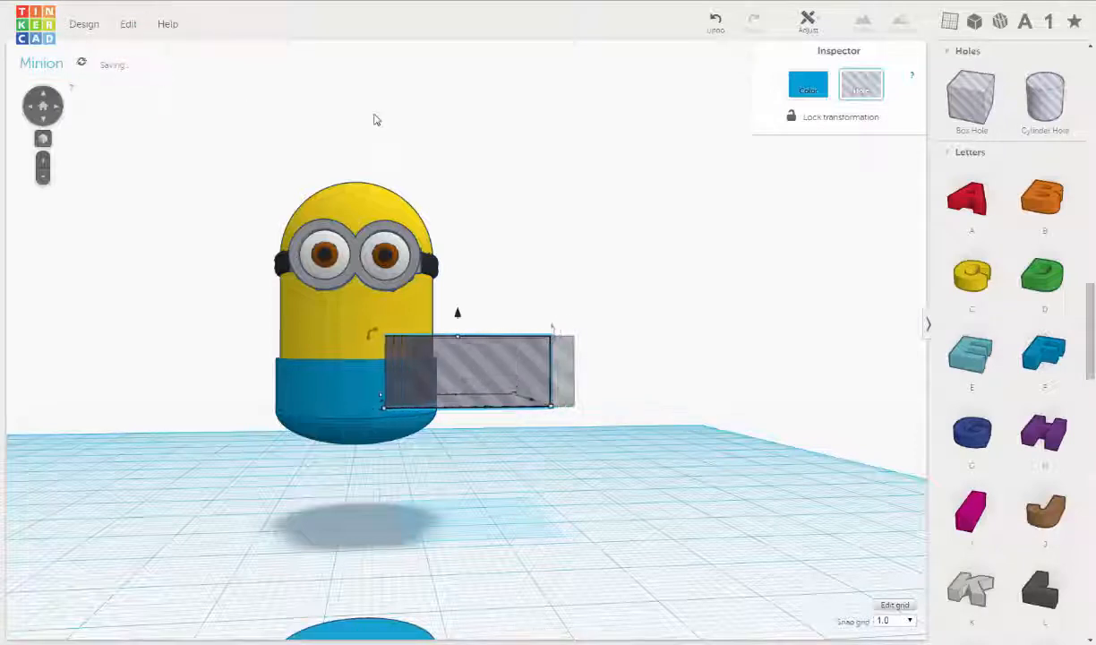
key("Left")
key("Left")
key("Left")
key("Left")
key("Left")
key("Left")
key("Left")
key("Left")
key("Left")
key("Left")
key("Left")
key("Left")
key("Left")
key("Left")
key("Left")
key("Left")
key("Left")
key("Left")
key("Left")
key("Left")
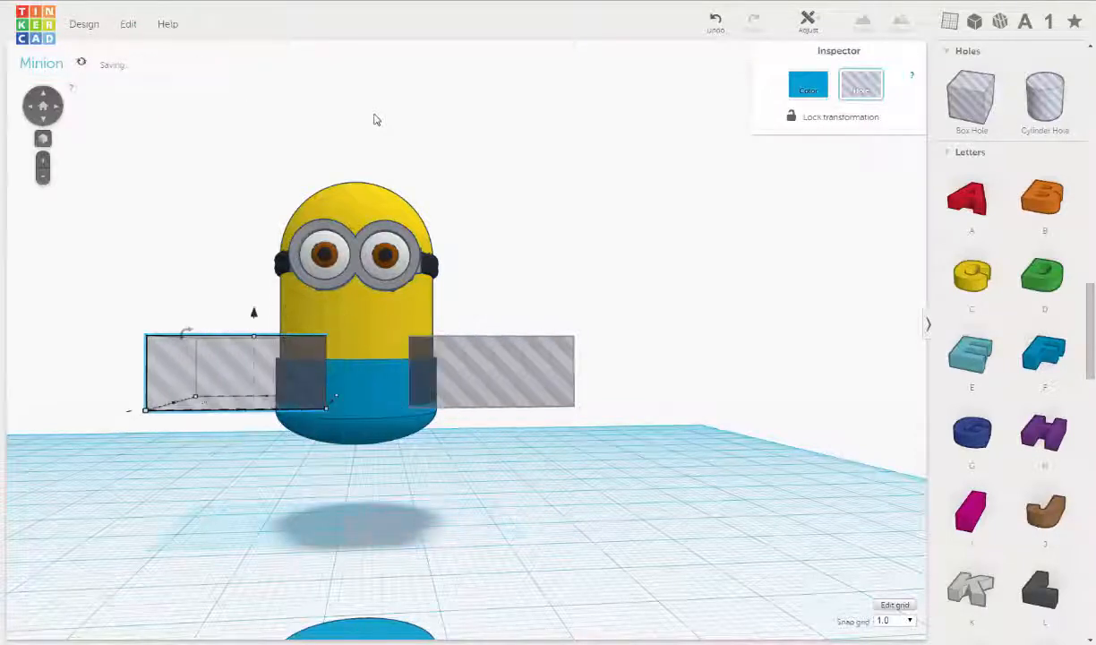
key("Left")
key("Left")
key("Left")
key("Left")
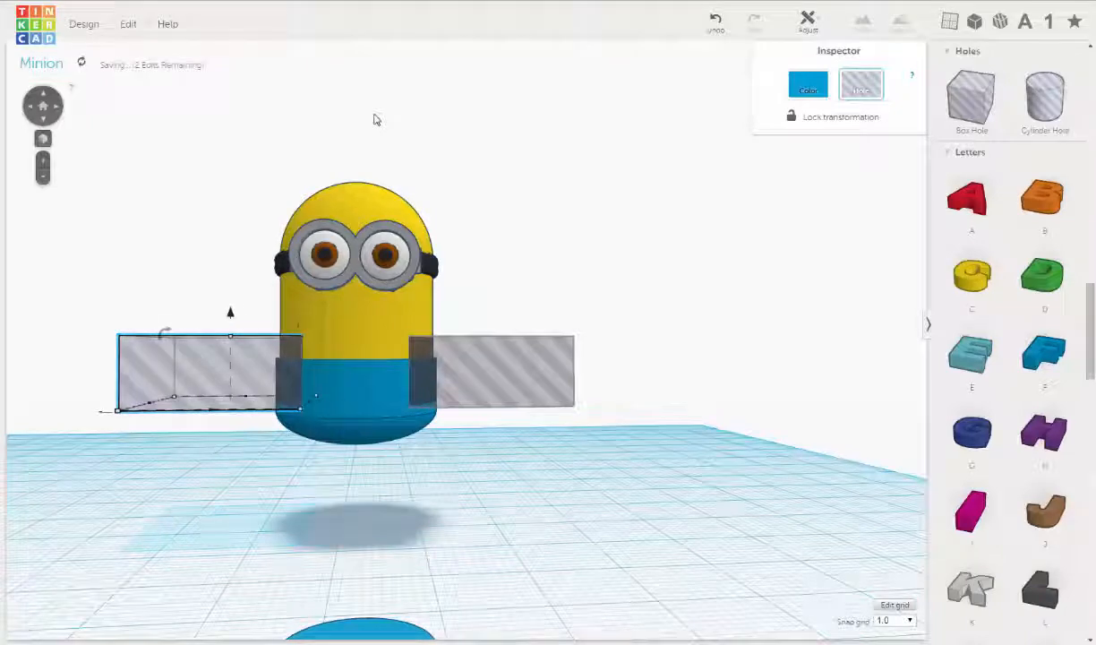
- Compare the overlap of both box holes and shift the duplicated hole 1 mm inward toward the overalls' centre
right_click_drag(494, 519, 520, 492)
scroll(523, 489, "up", 3)
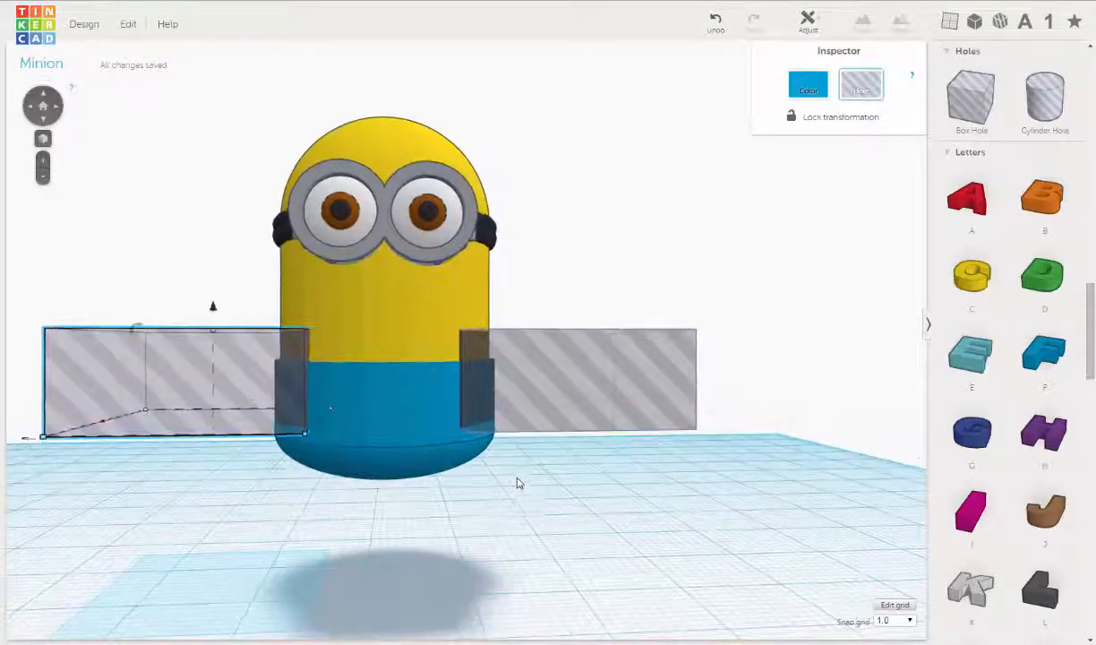
scroll(516, 482, "down", 3)
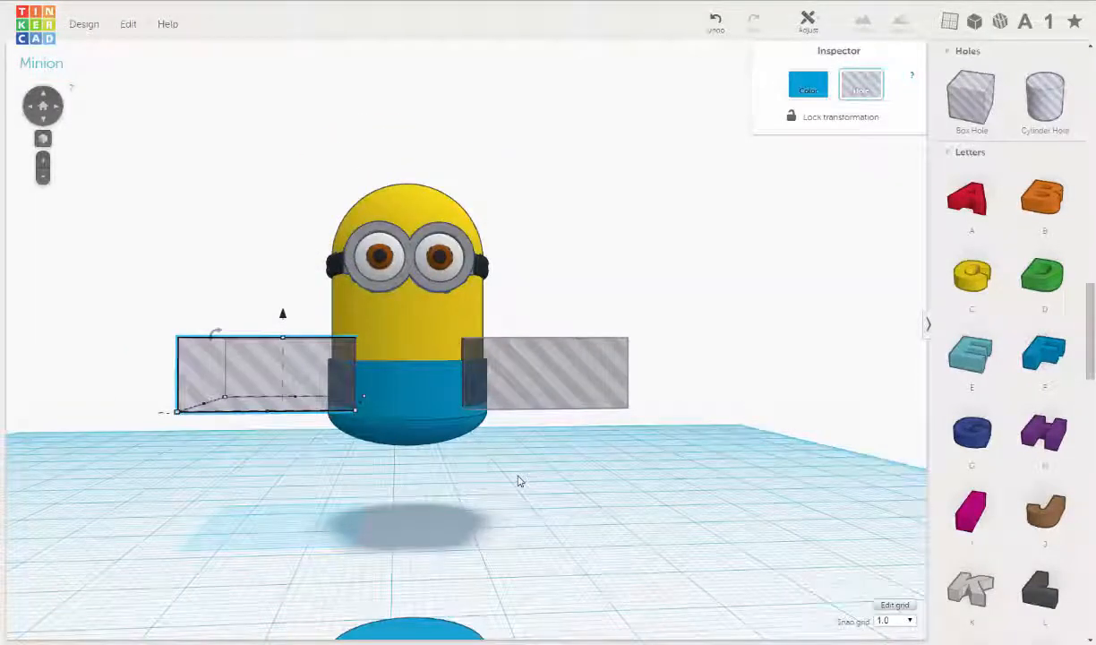
key("Right")
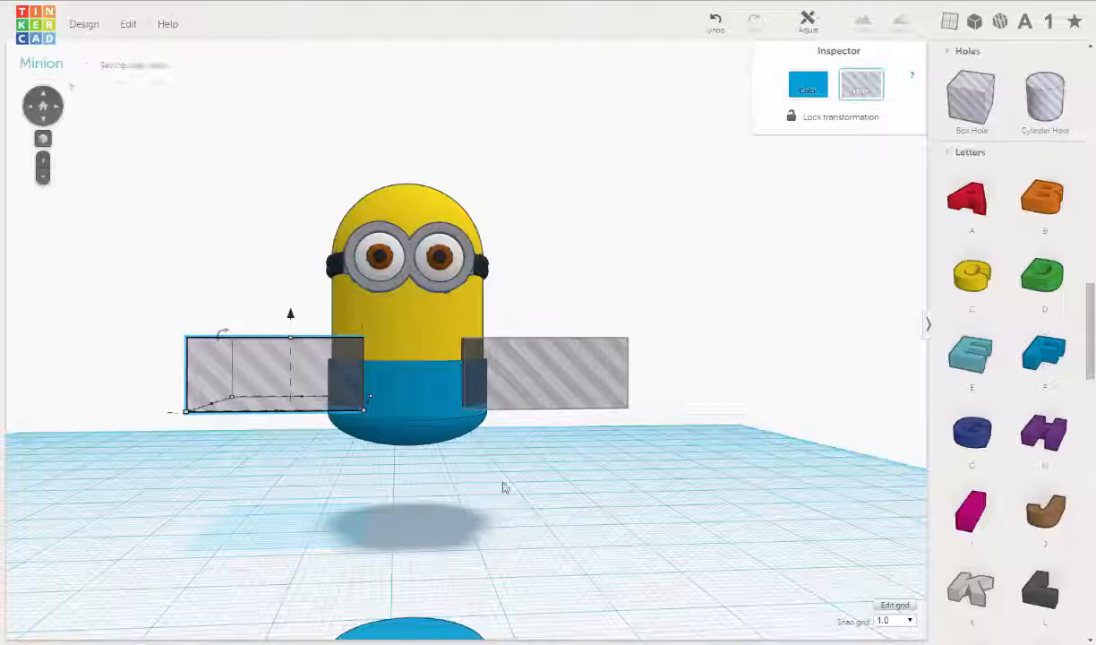
- Set the snap grid to 0.25 and shift the duplicated box hole outward by two 0.25 mm increments to even out the overlaps
mouse_move(501, 486)
right_mouse_down()
mouse_move(504, 517)
mouse_move(507, 491)
right_mouse_up()
scroll(383, 393, "up", 5)
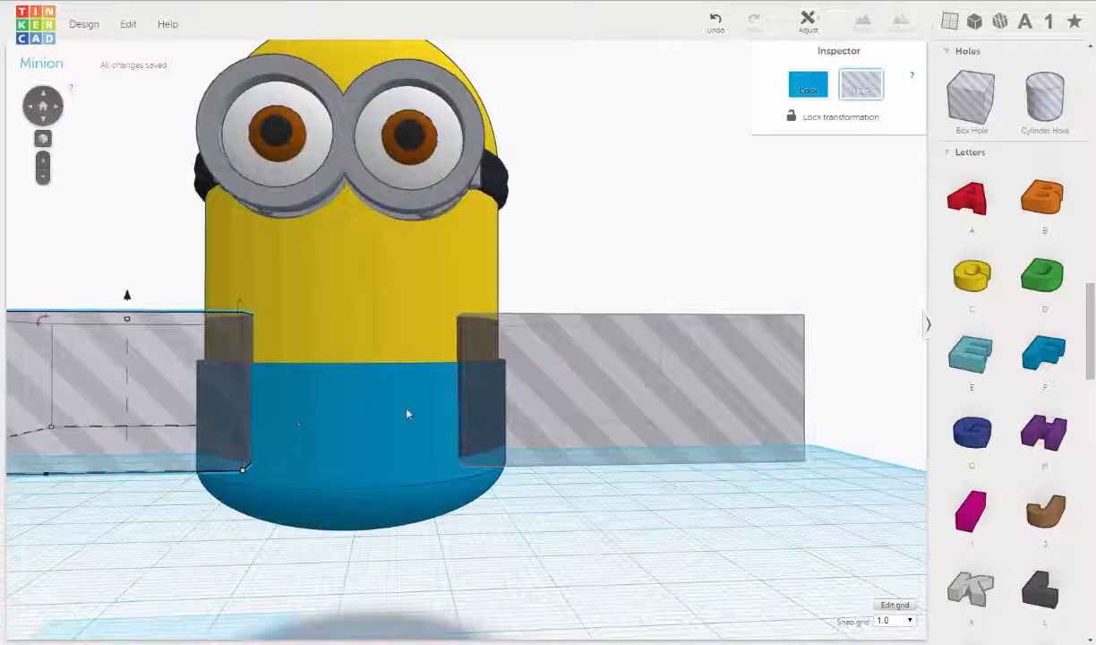
right_click_drag(406, 414, 371, 387)
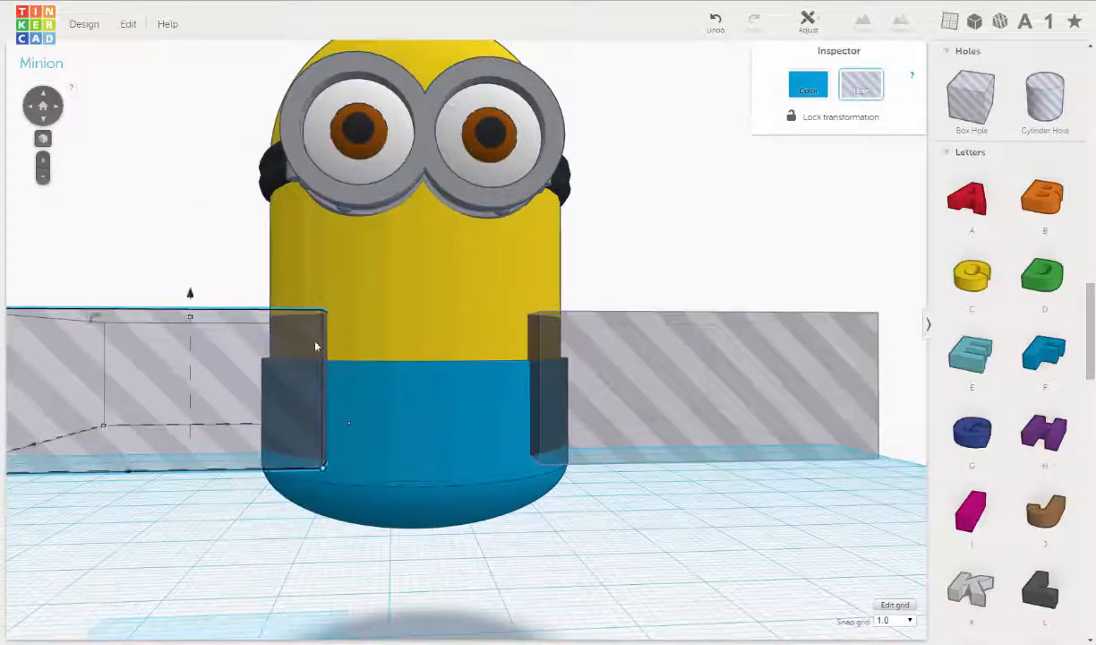
left_click(910, 620)
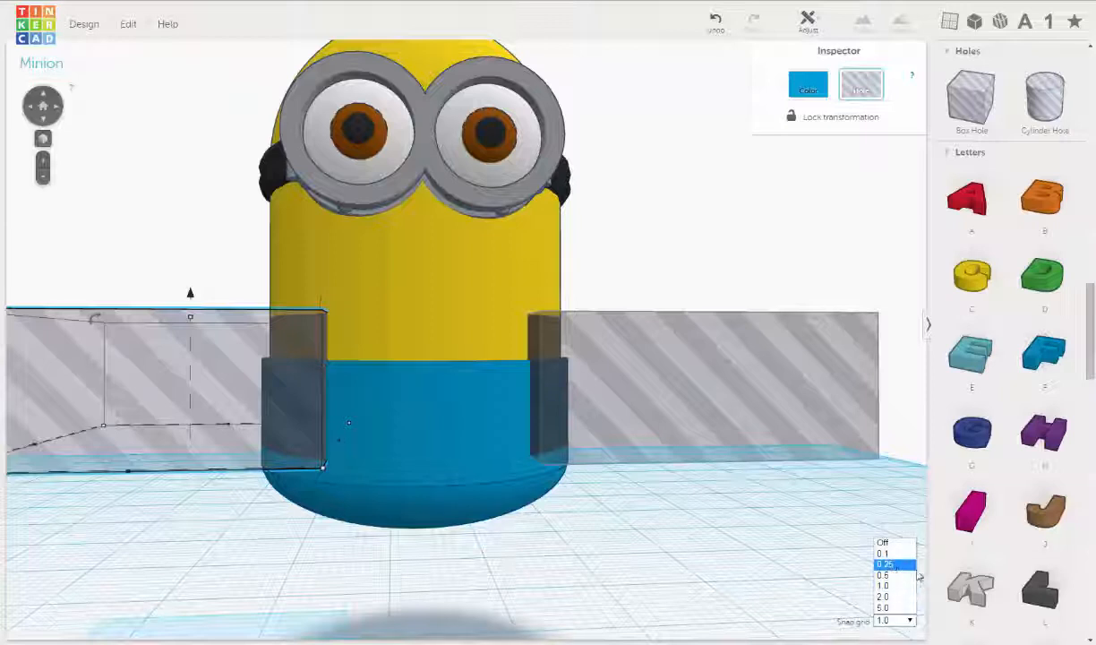
left_click(909, 570)
key("Left")
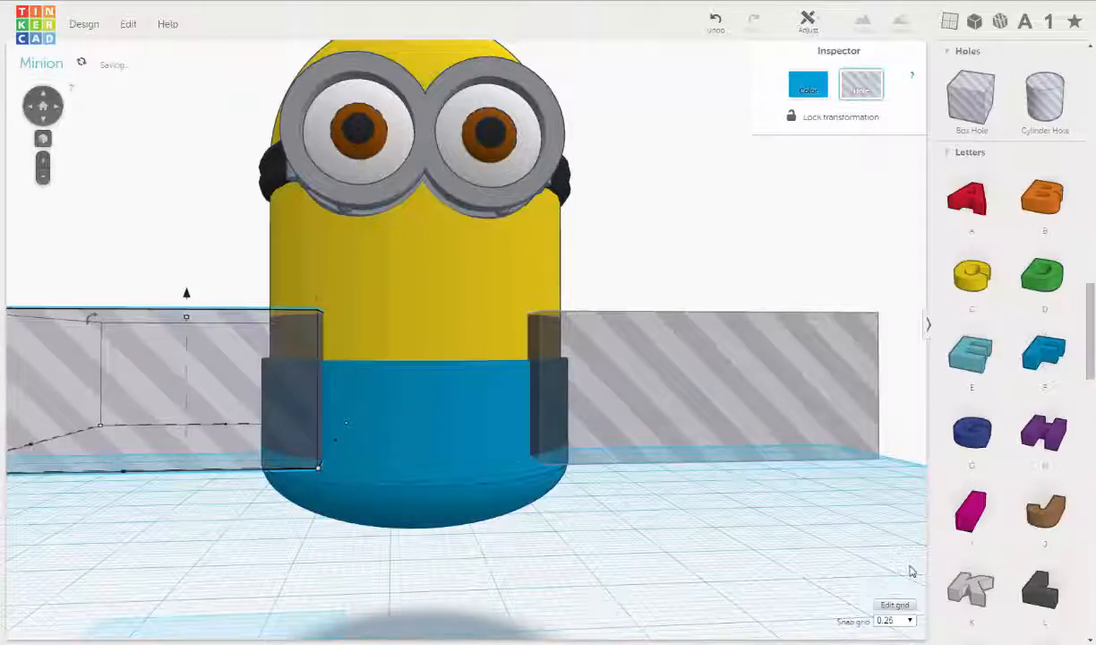
scroll(822, 595, "down", 2)
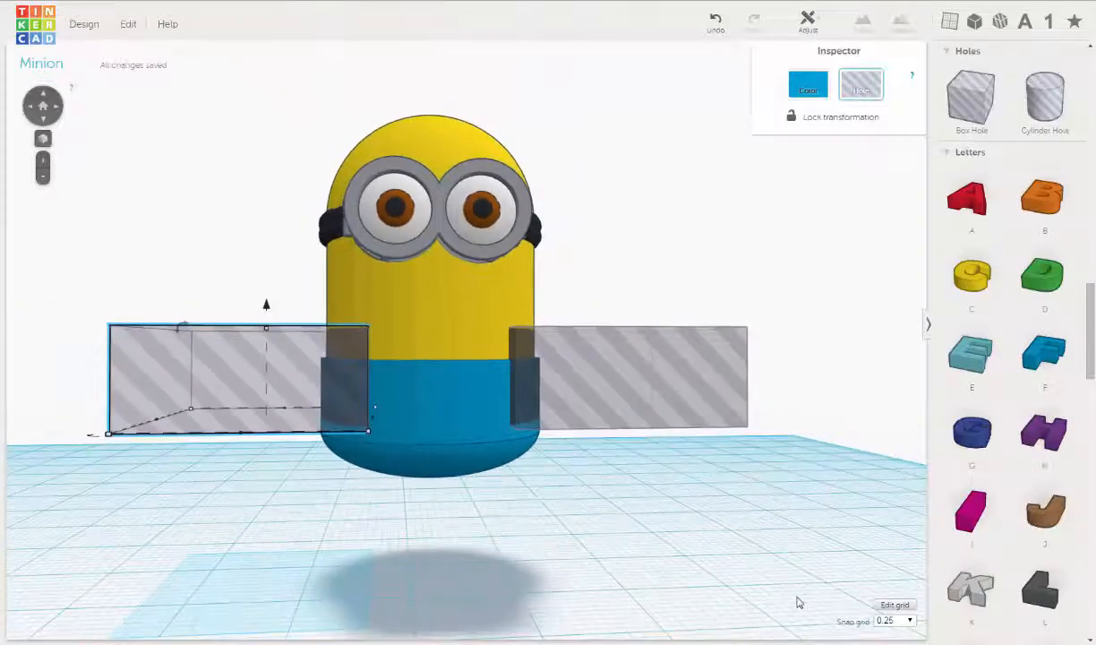
right_click_drag(797, 597, 787, 600)
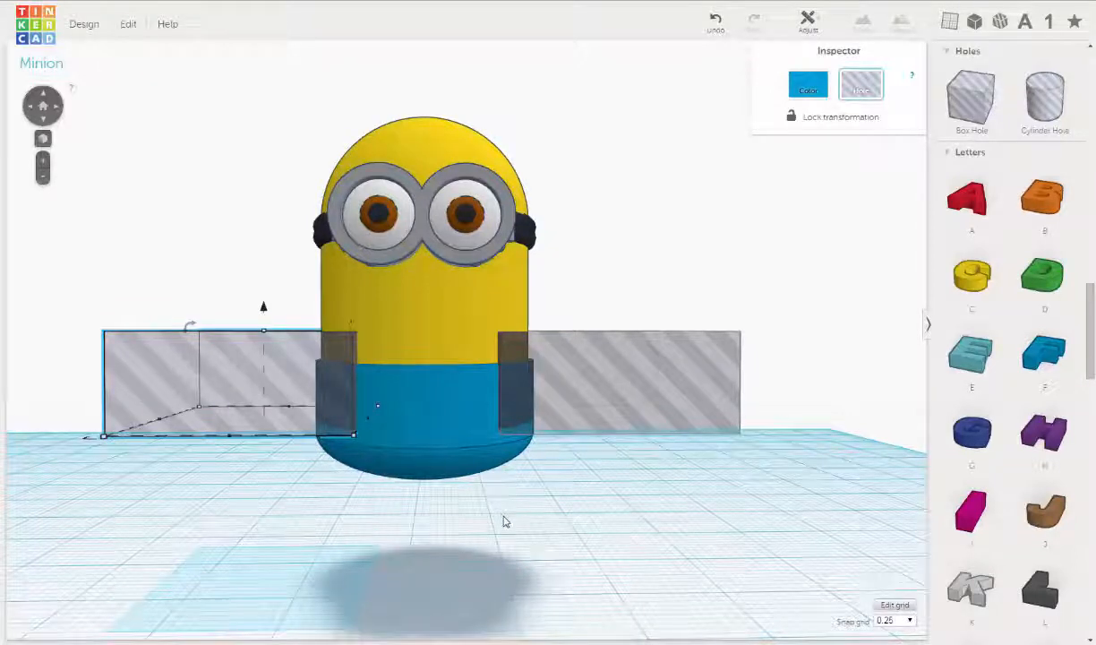
key("Left")
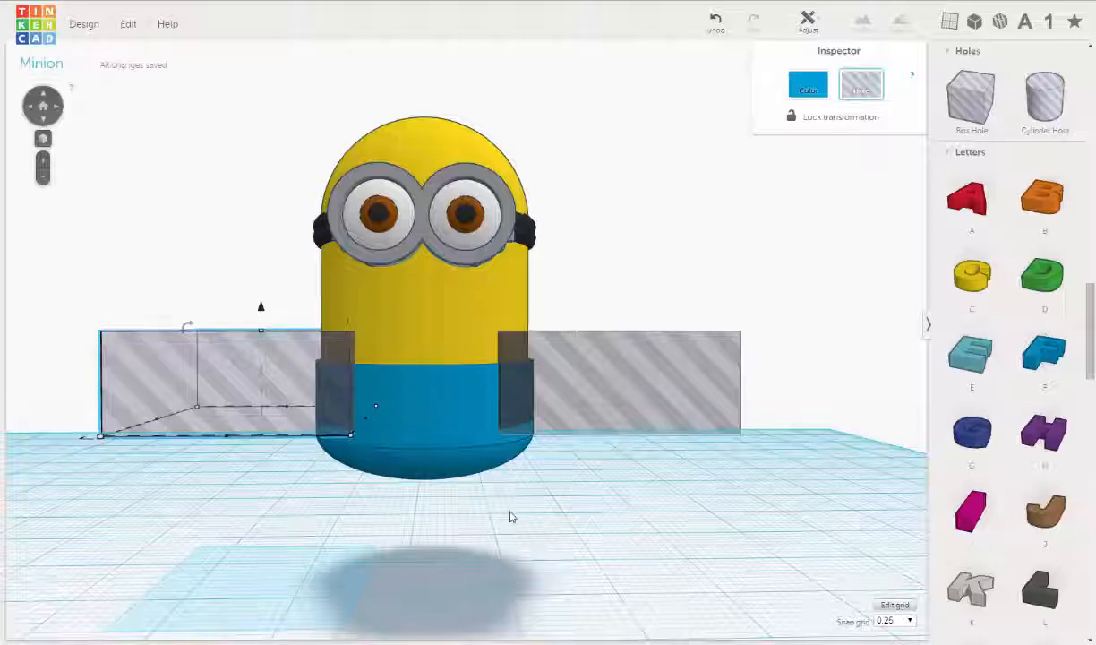
- Shorten both box holes from their outer sides to roughly half their width, keeping their inner faces inside the overalls
mouse_move(509, 516)
right_mouse_down()
mouse_move(517, 499)
mouse_move(516, 512)
right_mouse_up()
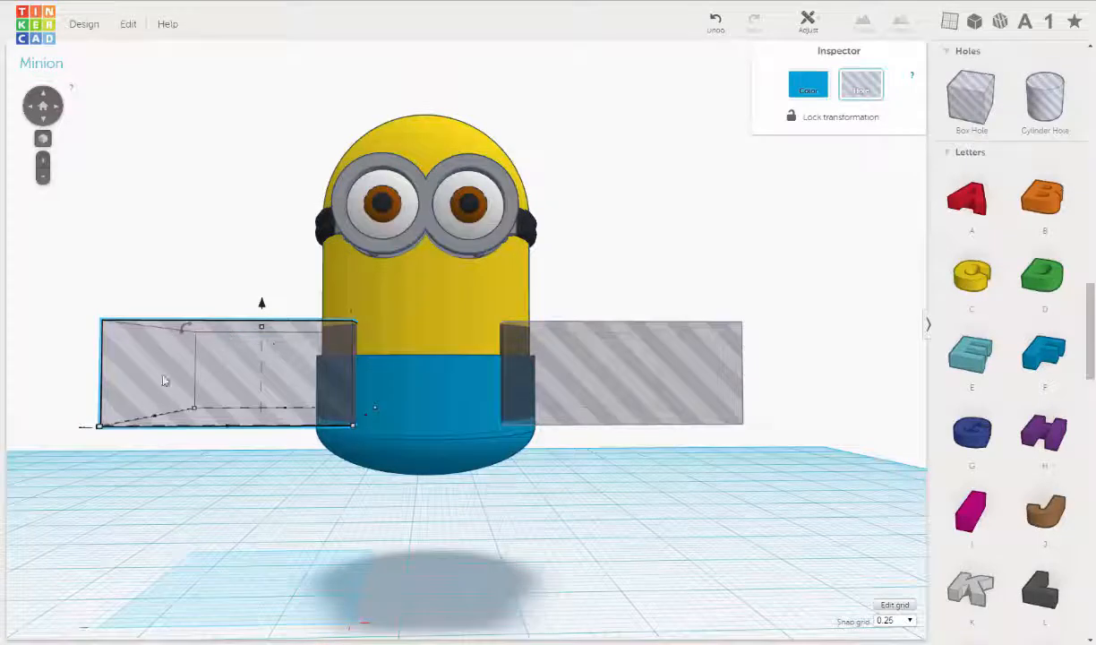
left_click_drag(155, 417, 267, 438)
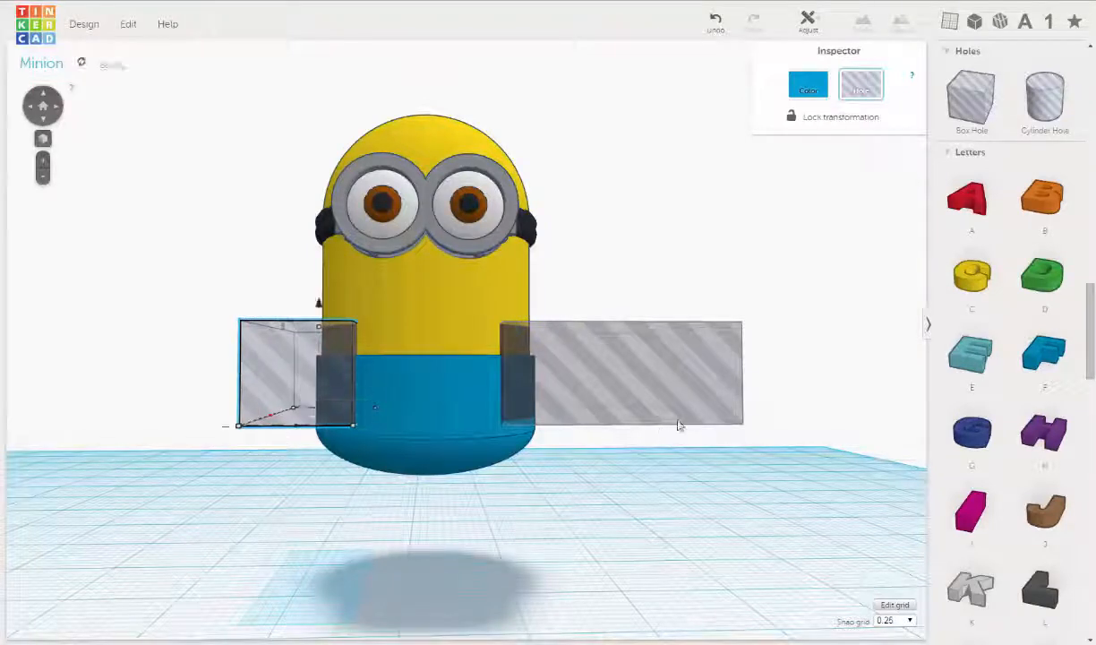
left_click(679, 422)
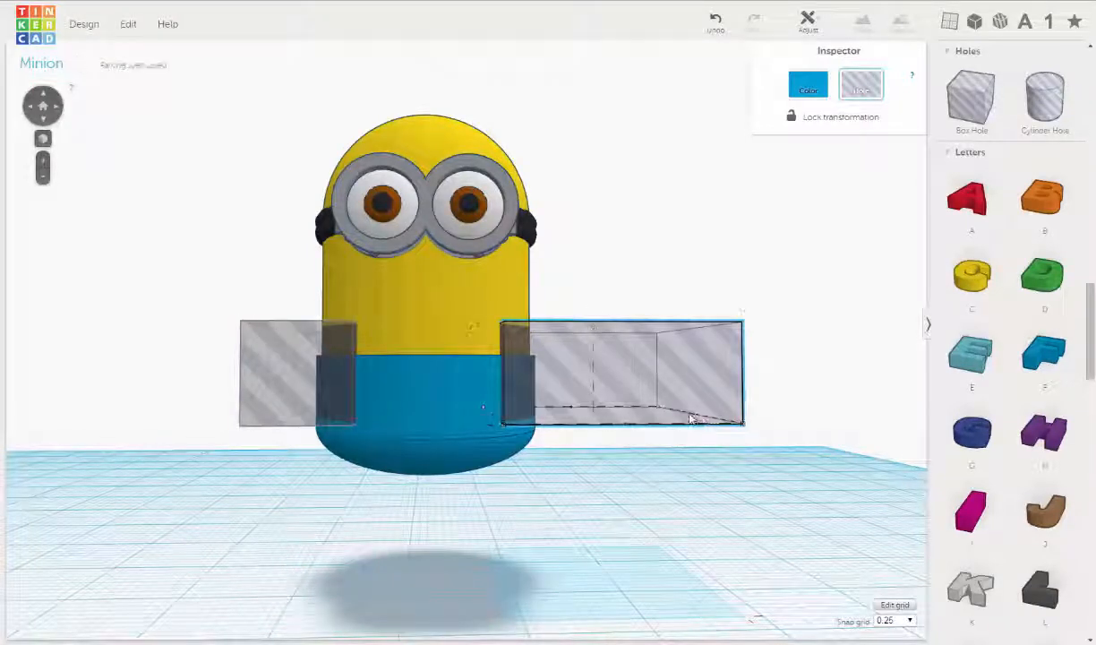
left_click_drag(692, 419, 636, 425)
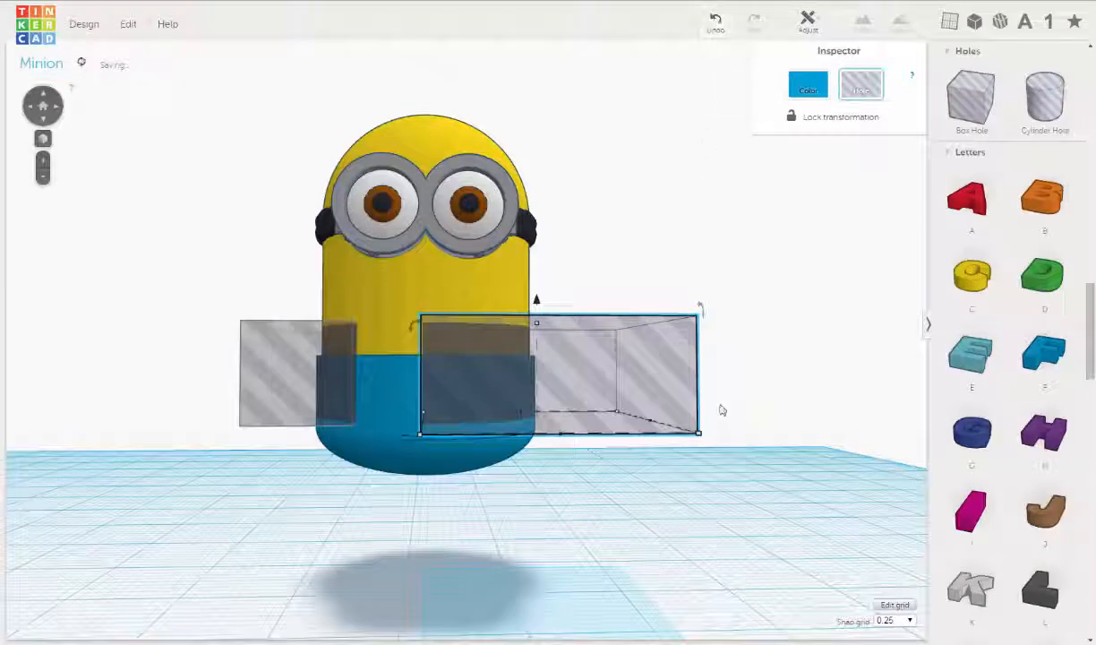
key("ctrl+z")
left_click(673, 402)
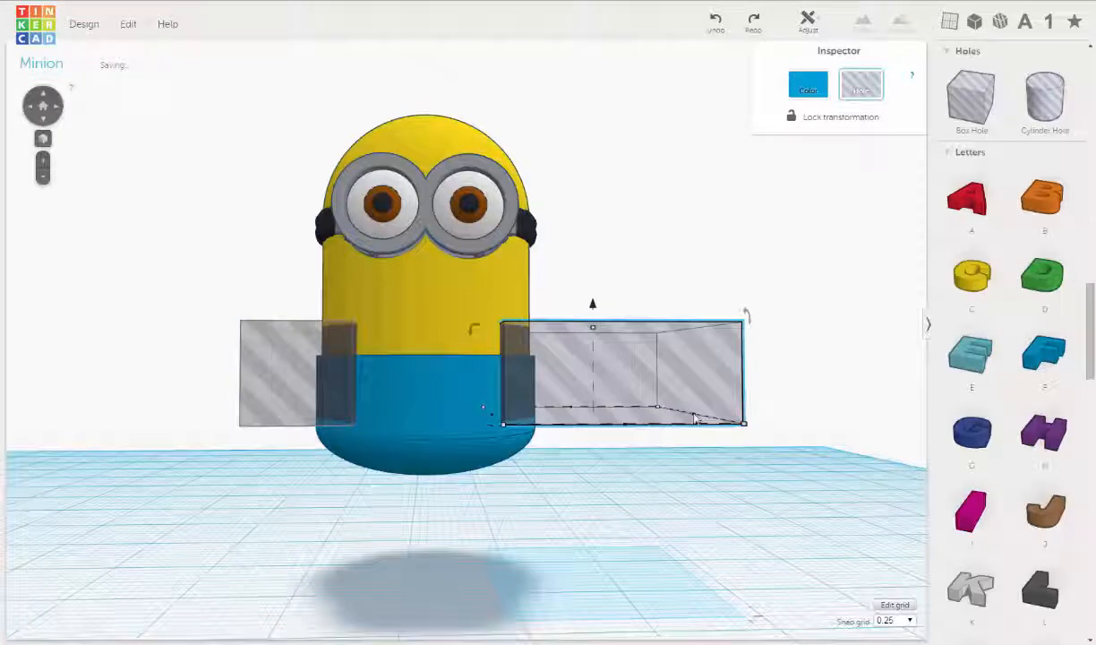
mouse_move(695, 418)
left_click_drag(691, 419, 592, 434)
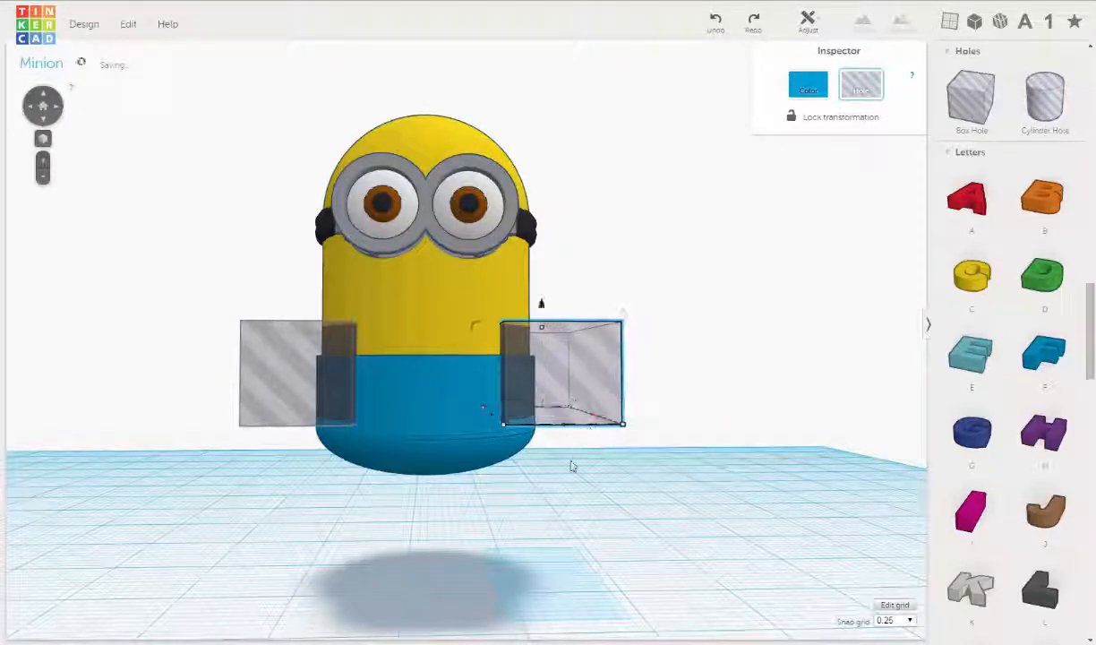
mouse_move(571, 464)
right_mouse_down()
mouse_move(585, 454)
mouse_move(572, 465)
right_mouse_up()
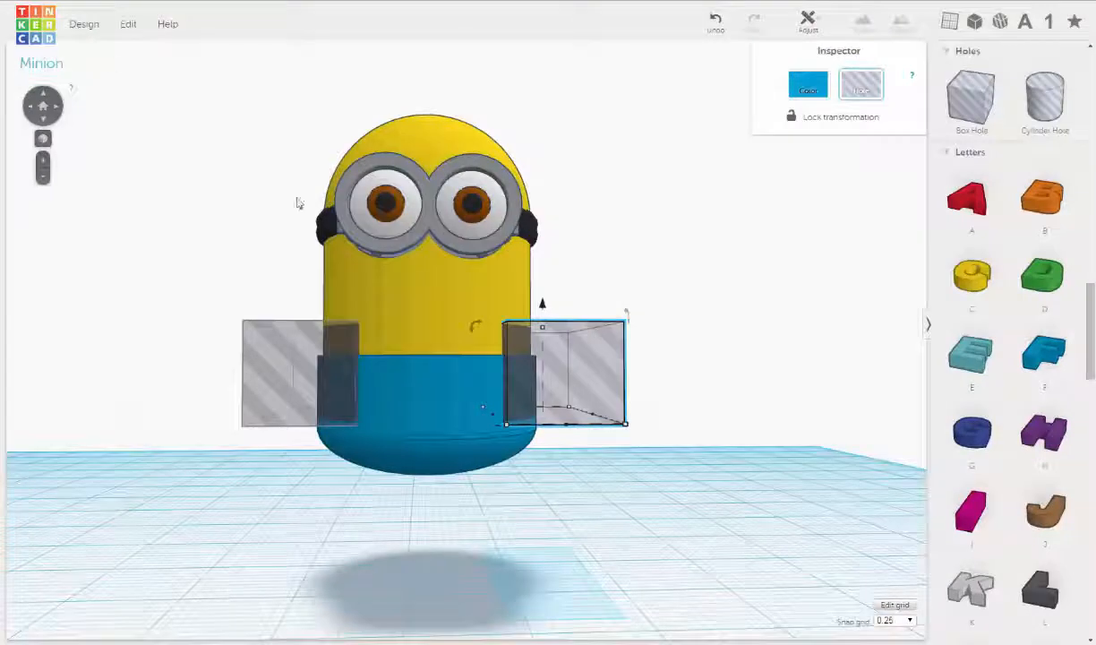
- Select both box holes together and raise them slightly
mouse_move(321, 433)
right_mouse_down()
mouse_move(331, 452)
mouse_move(332, 431)
right_mouse_up()
left_click(275, 349)
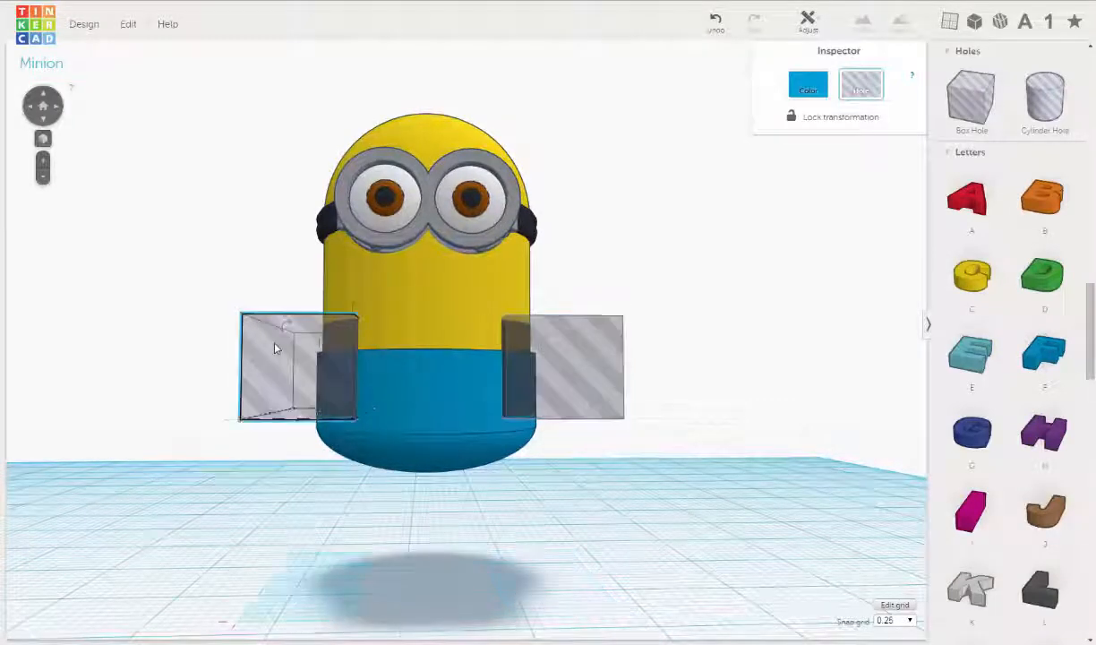
left_click(586, 329, "shift")
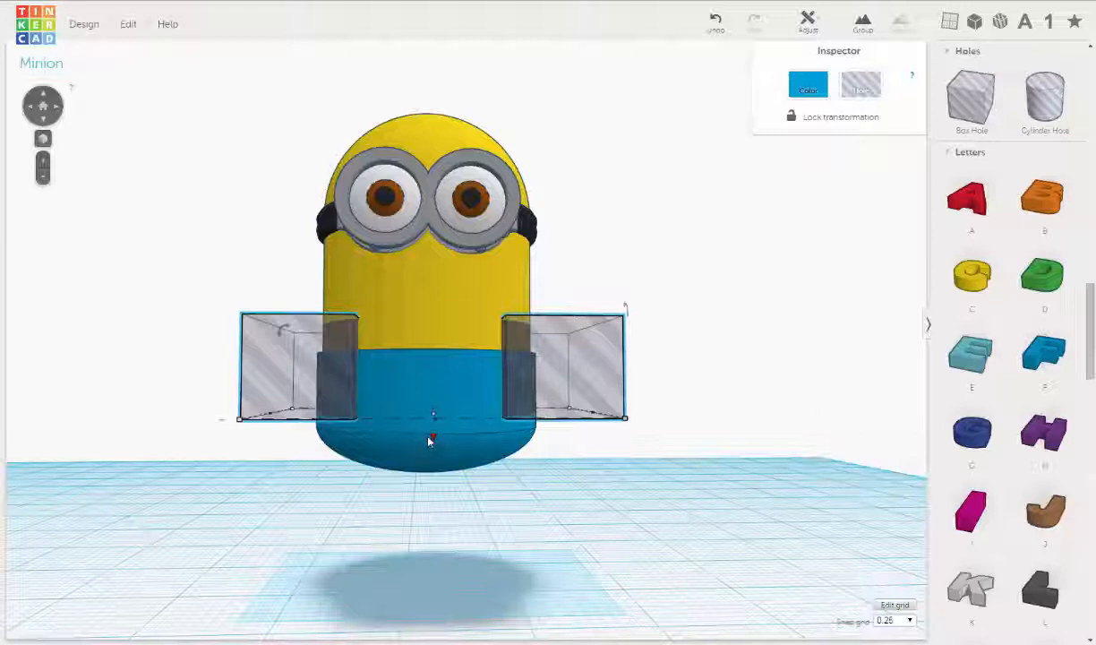
mouse_move(433, 437)
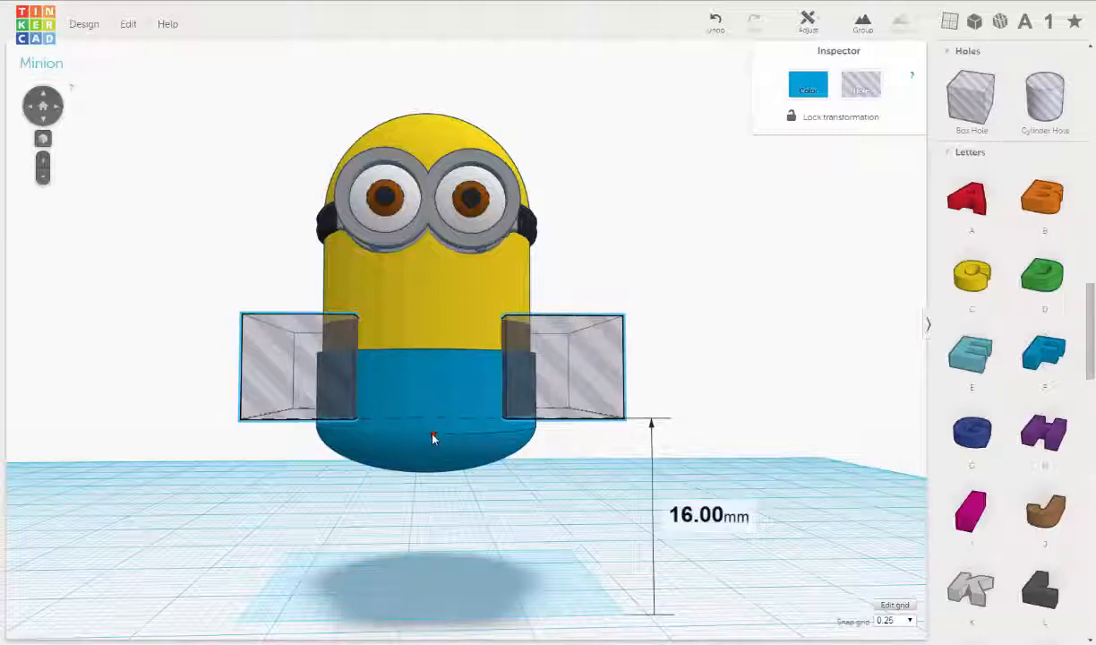
left_click_drag(432, 437, 433, 435)
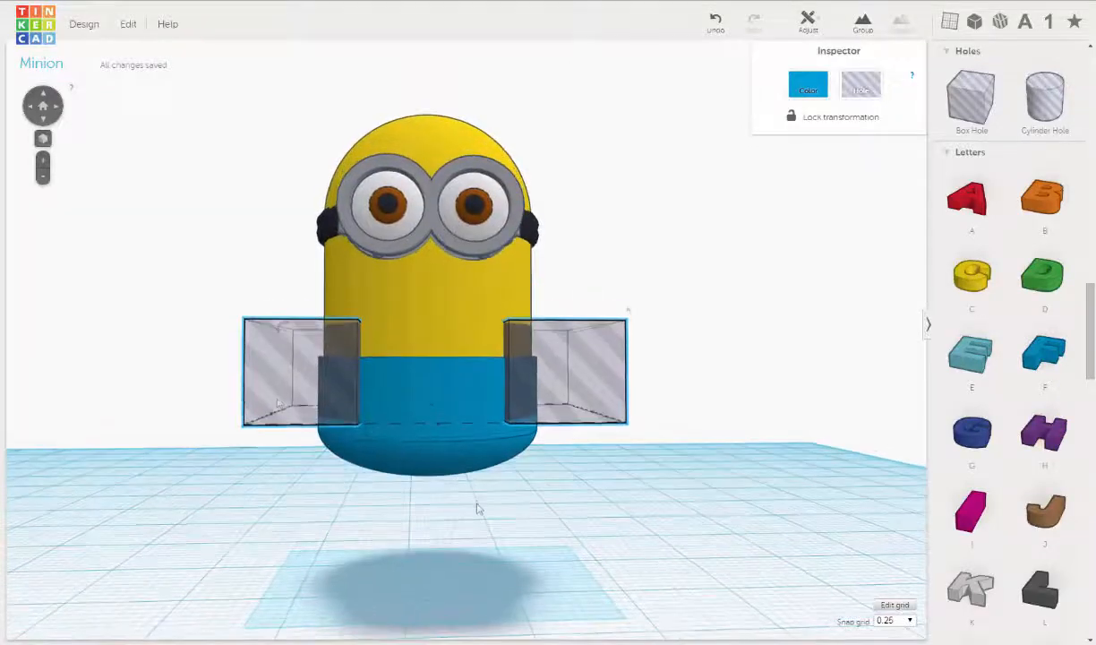
- Try tilting only the duplicated box hole by 5° in the front view so its lower inner edge angles into the overalls
left_click(214, 315)
left_click(265, 325)
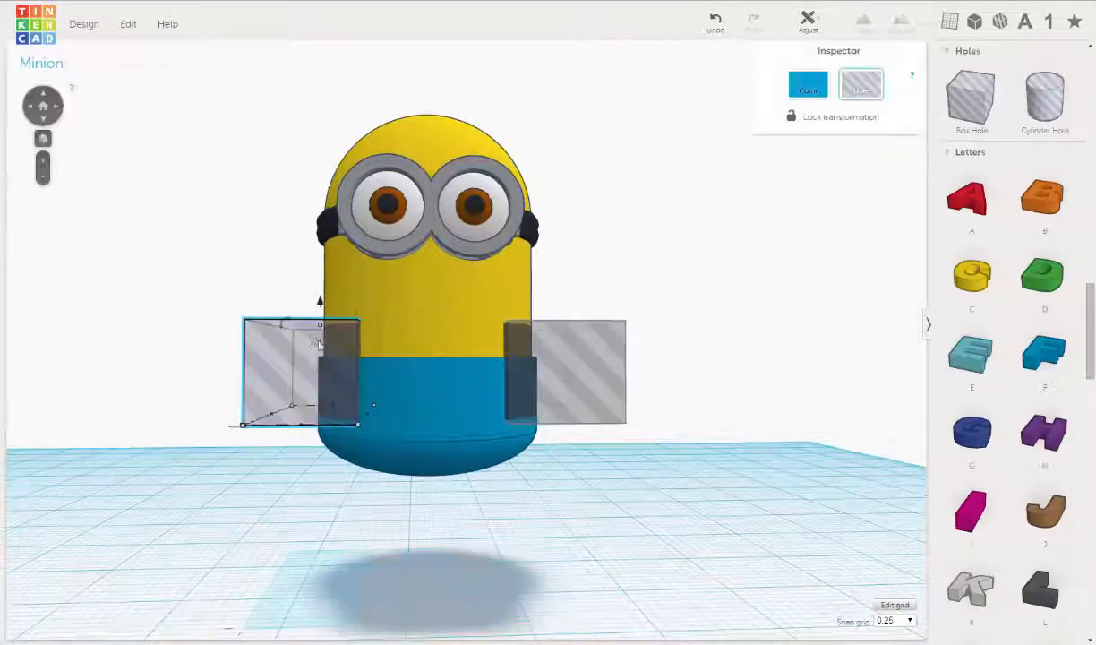
left_click(286, 324)
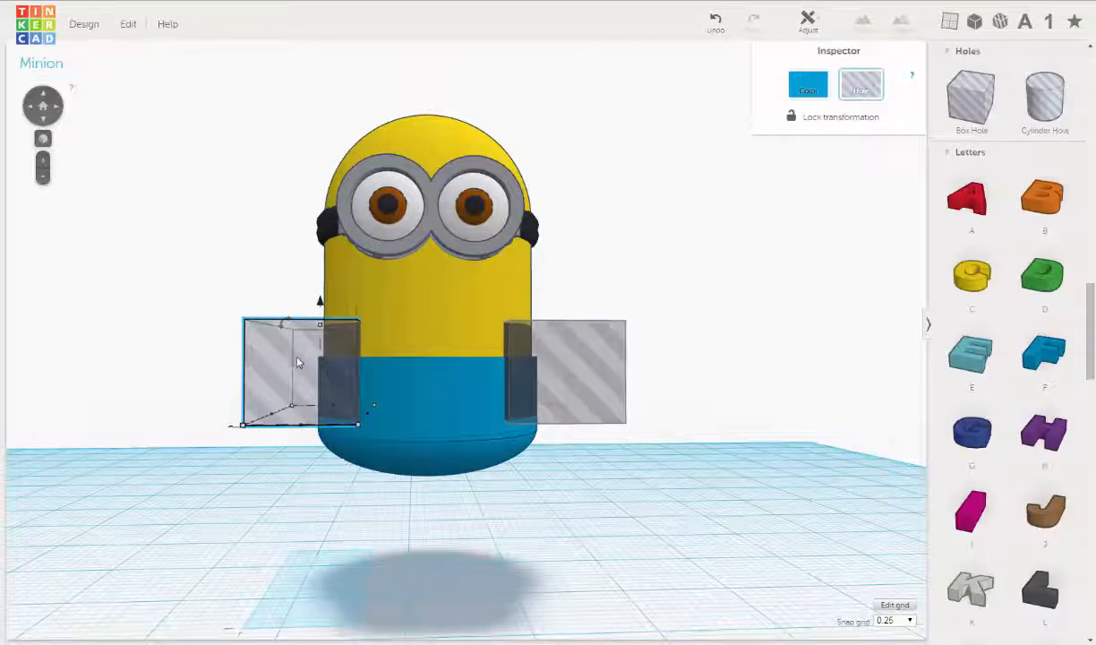
scroll(296, 362, "up", 5)
mouse_move(283, 322)
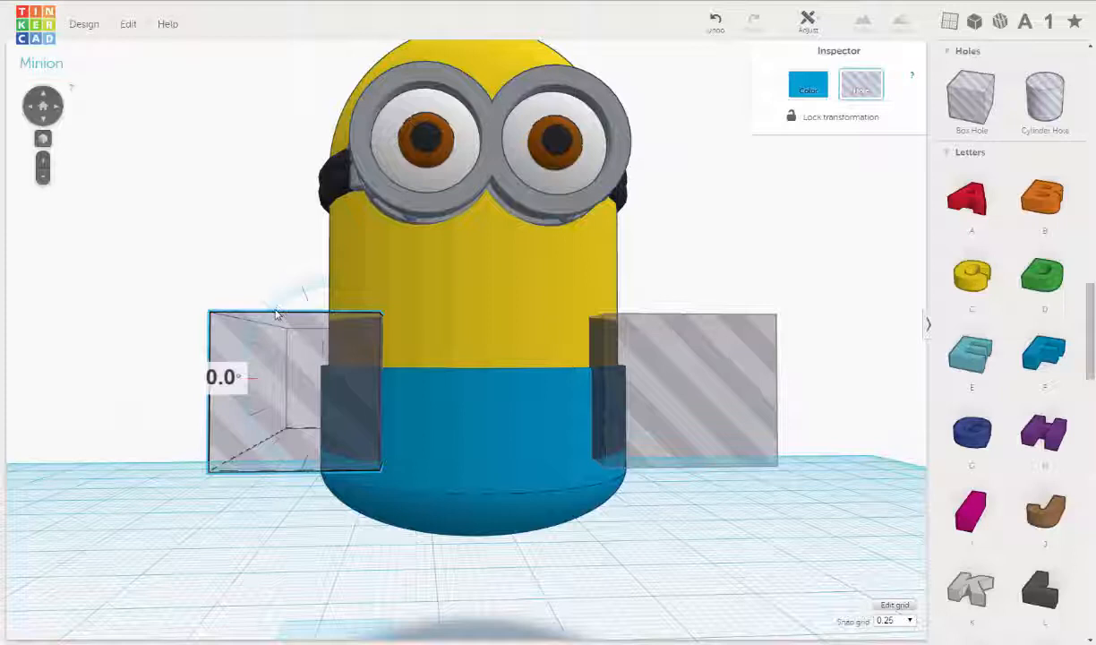
mouse_move(276, 313)
left_mouse_down()
mouse_move(271, 304)
mouse_move(267, 313)
left_mouse_up()
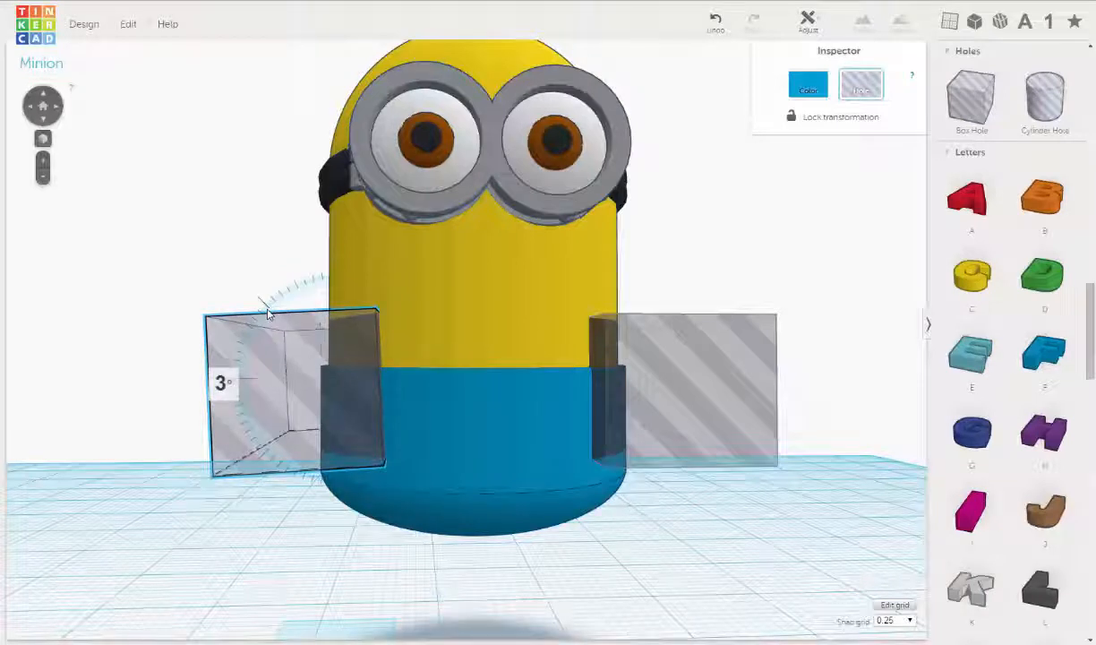
left_click_drag(266, 313, 266, 318)
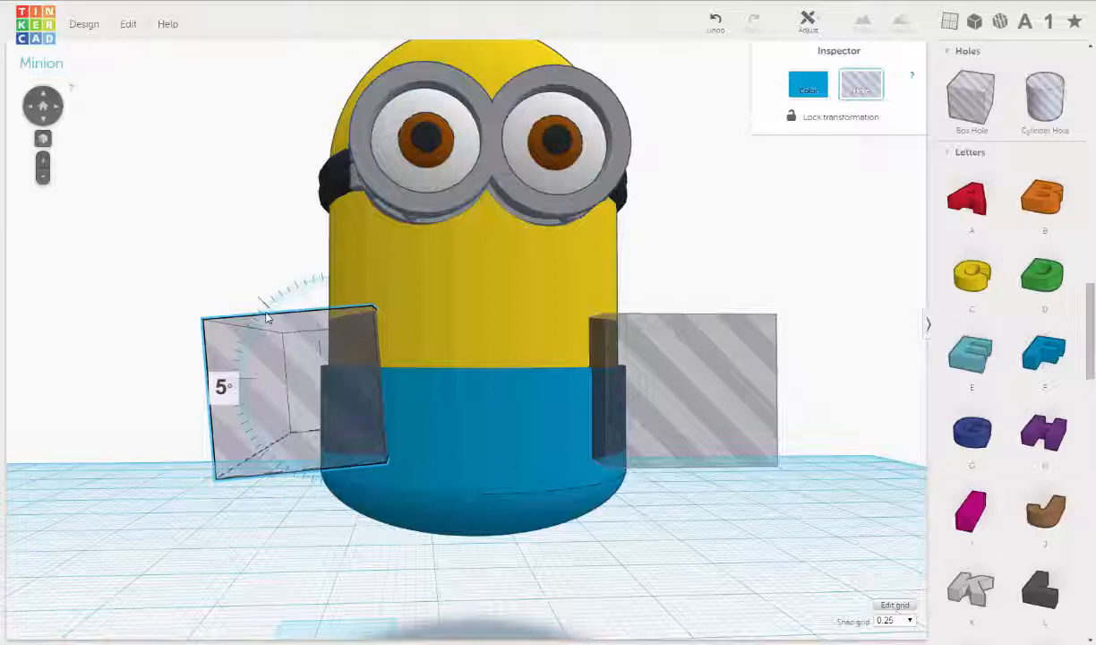
left_click_drag(266, 318, 266, 317)
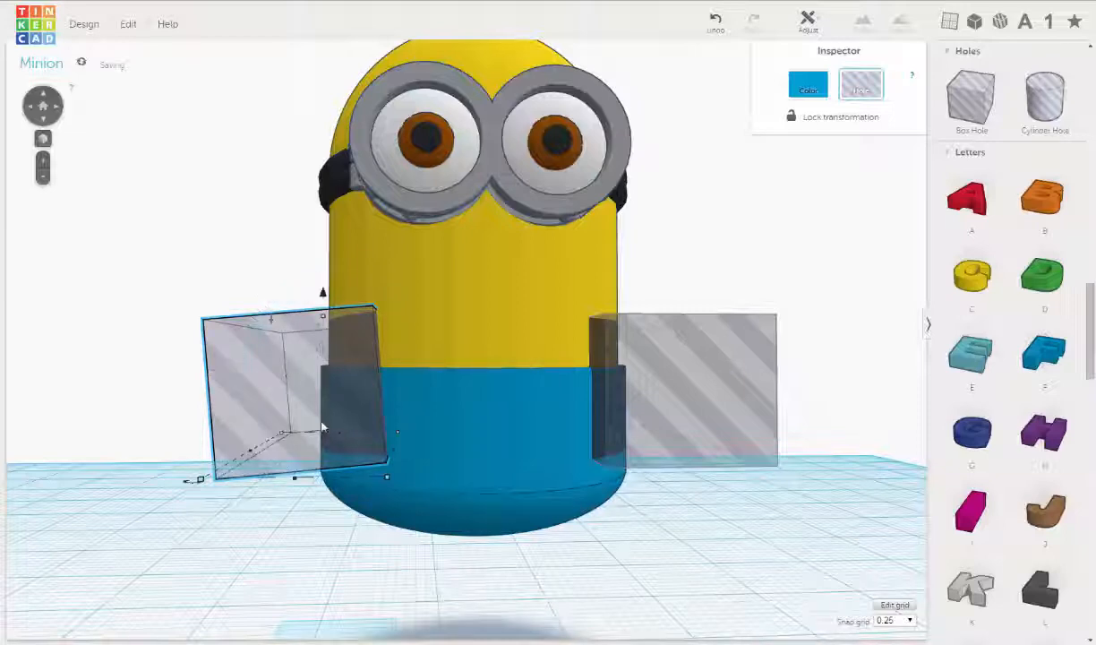
- Tilt the duplicated box hole a few degrees further in the same direction and undo both of its rotations
right_click_drag(395, 459, 415, 455)
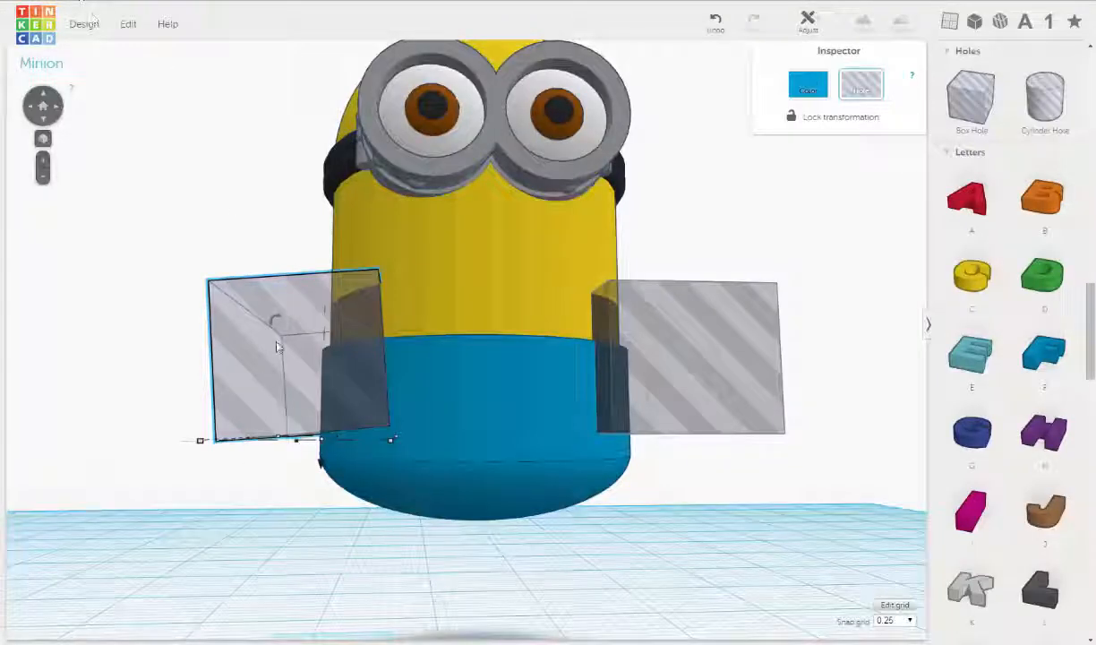
mouse_move(278, 320)
left_click_drag(279, 320, 256, 303)
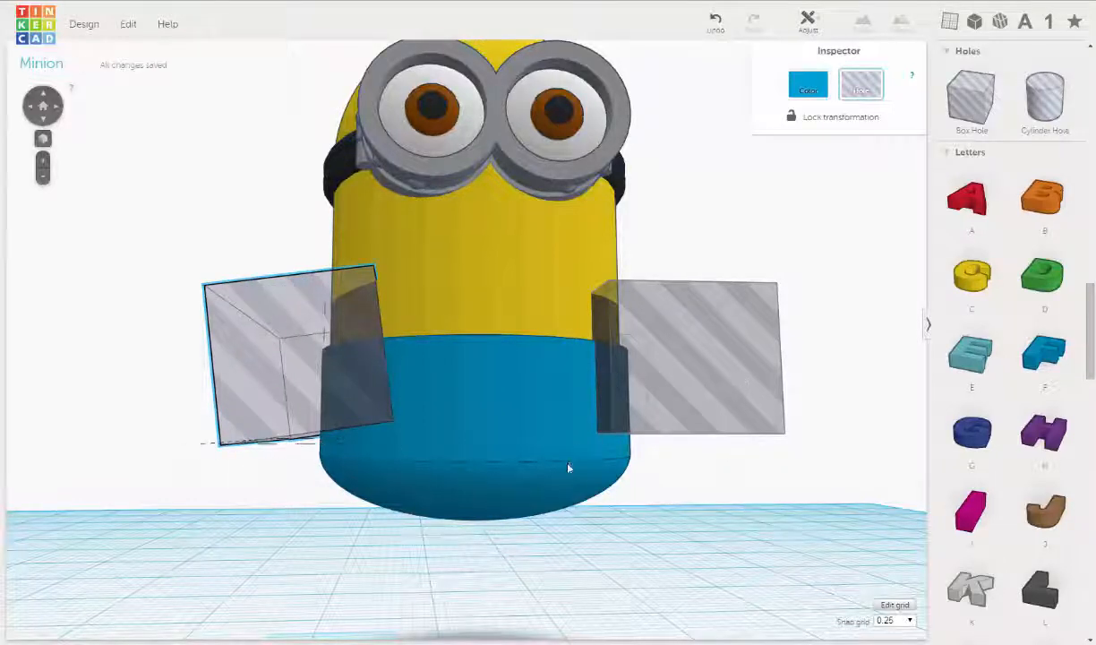
right_click_drag(568, 466, 565, 462)
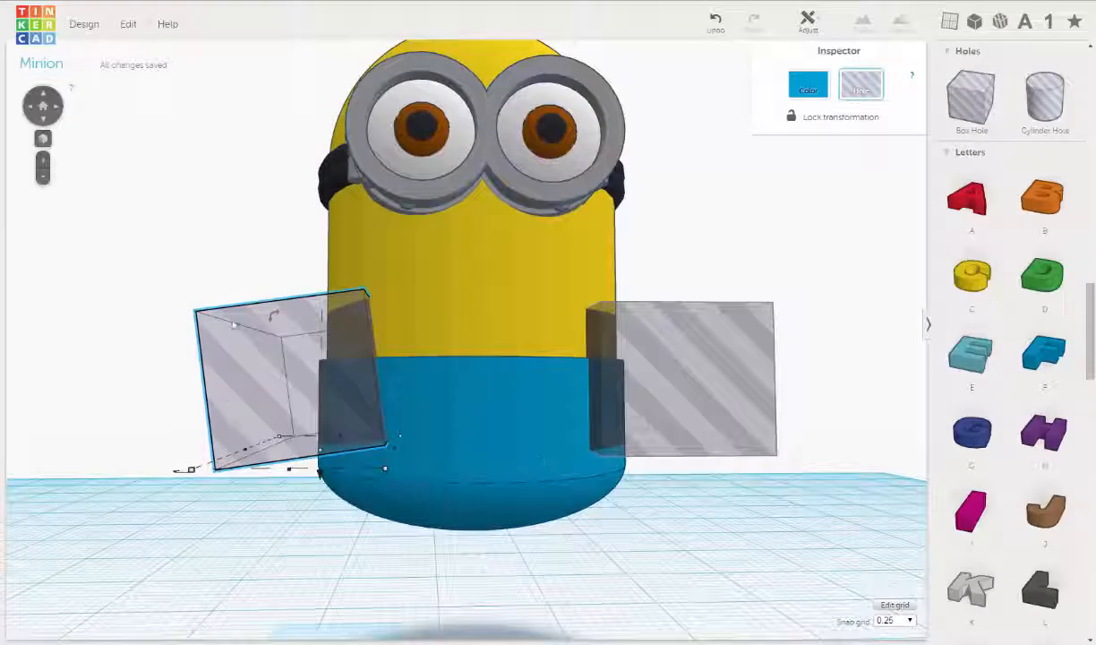
left_click(712, 24)
left_click(713, 24)
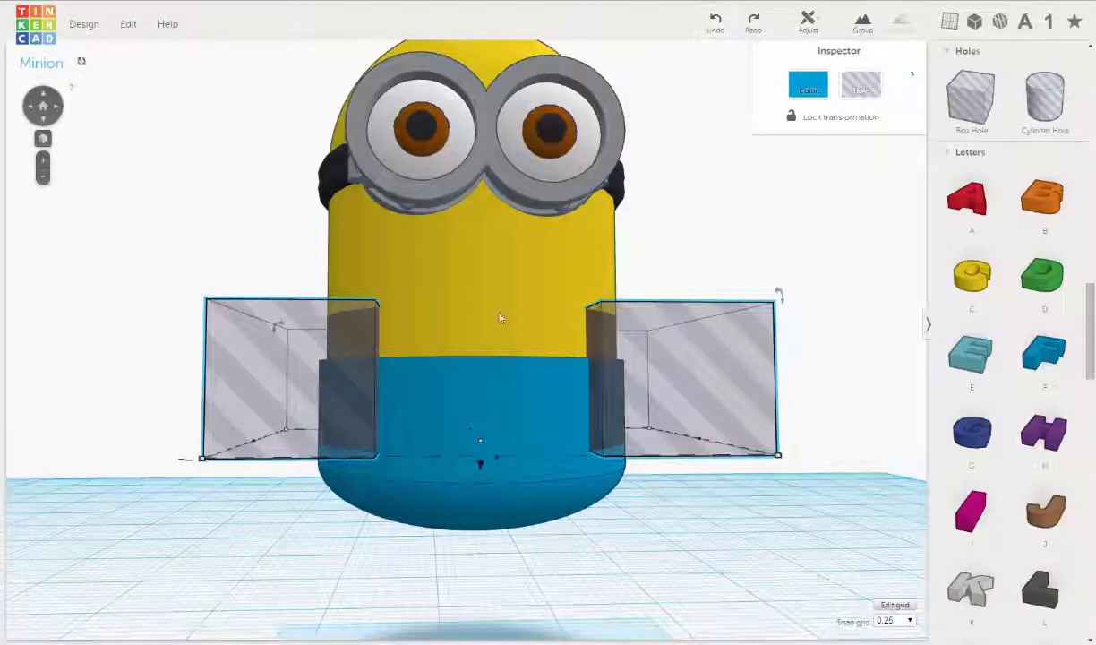
- Tilt only the left box hole slightly in the front view so its lower inner edge angles into the overalls
left_click(295, 315)
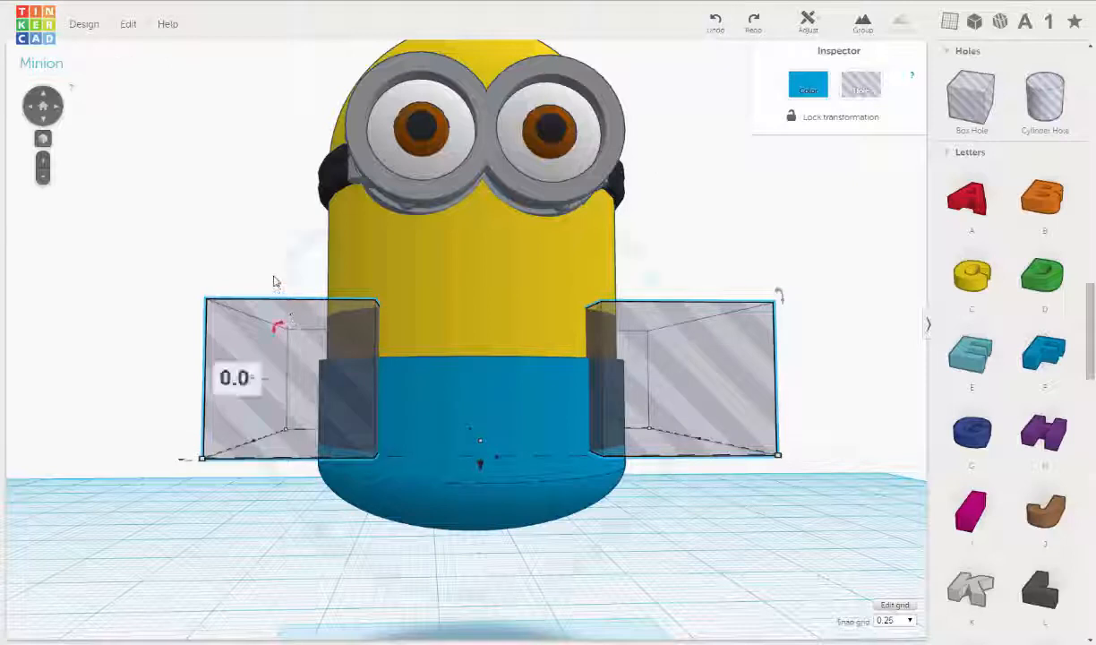
left_click(273, 280)
left_click(288, 322)
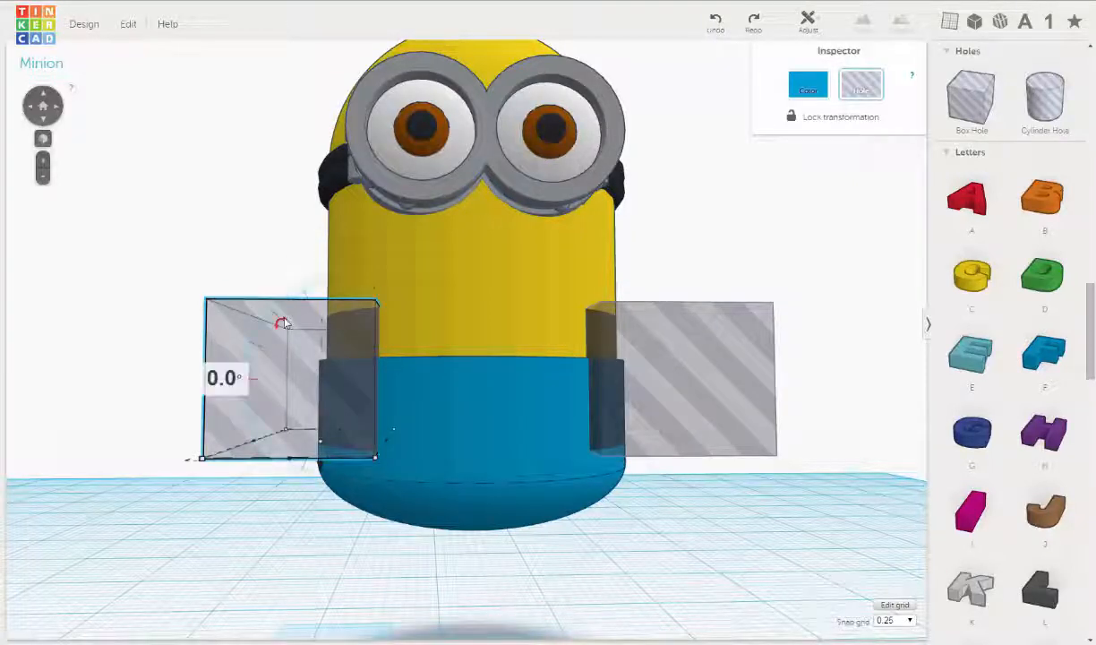
left_click_drag(274, 313, 265, 309)
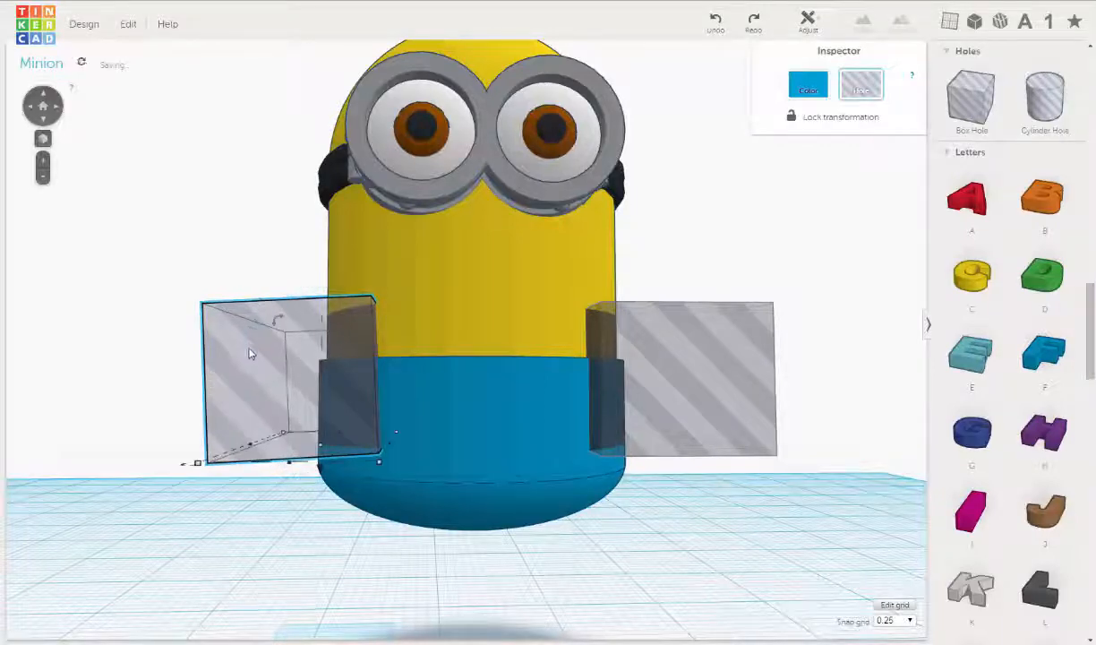
- Tilt the right box hole slightly the opposite way so it mirrors the left one
right_click_drag(249, 355, 257, 340)
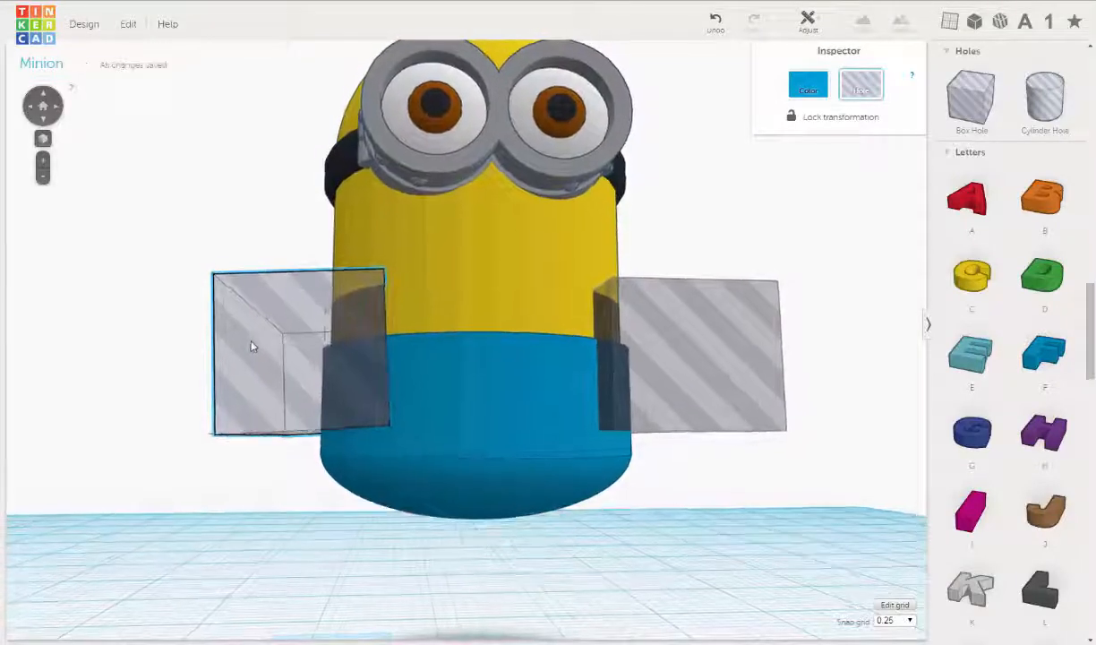
left_click(685, 353)
right_click_drag(812, 374, 788, 382)
left_click_drag(665, 322, 684, 318)
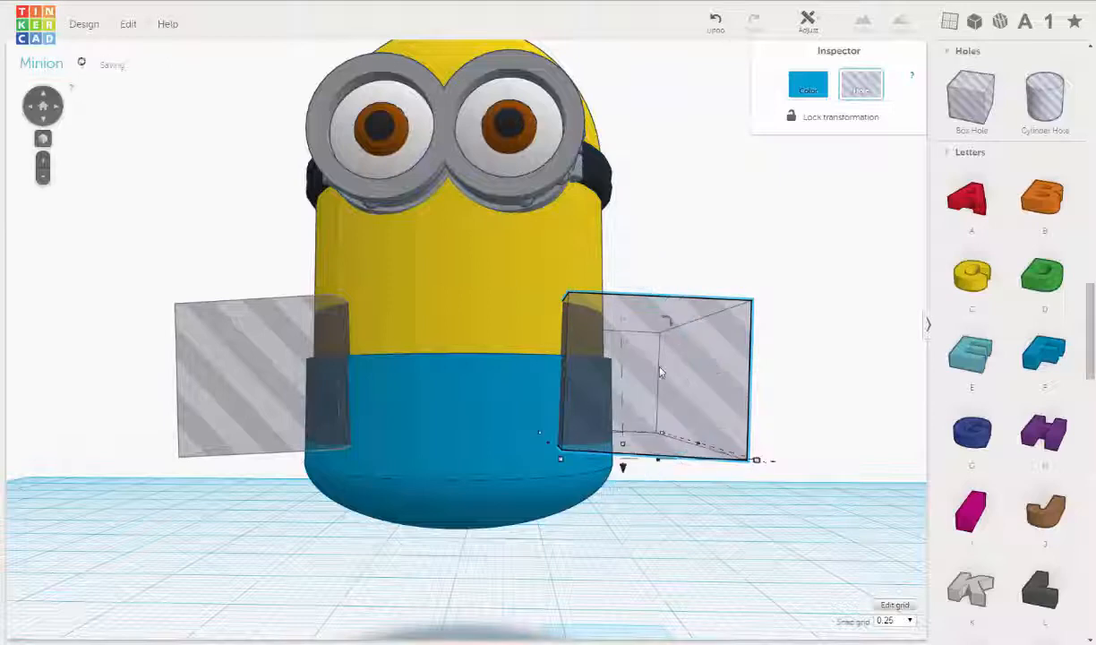
- Group the overalls cylinder with the left box hole and then with the right one to cut away both sides
scroll(656, 365, "down", 3)
right_click_drag(630, 407, 651, 420)
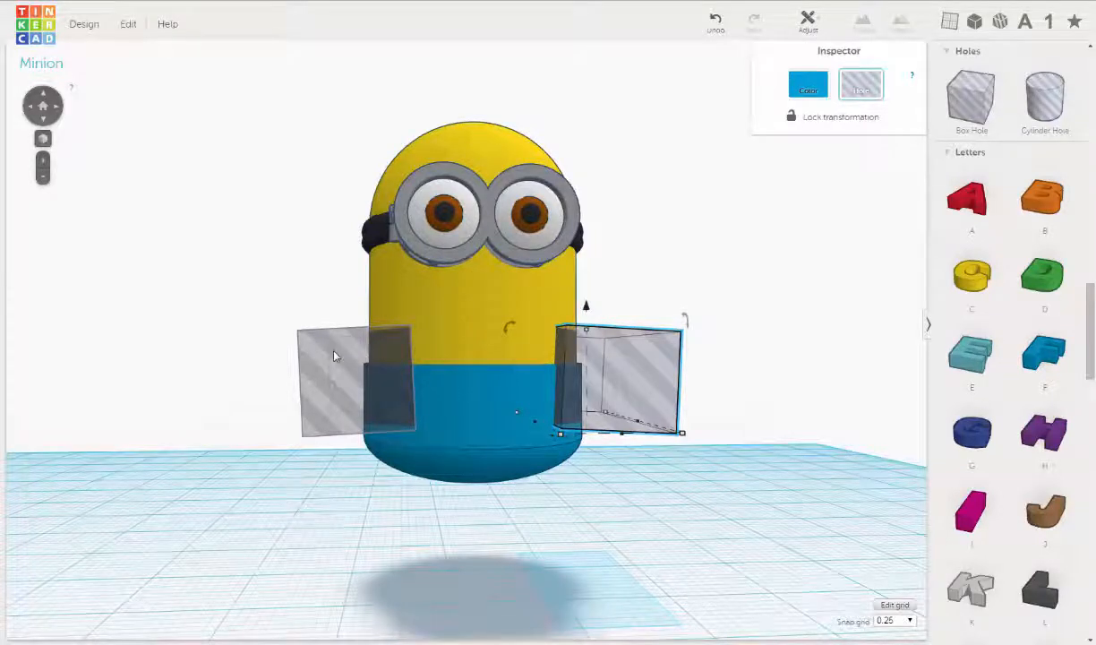
left_click(457, 403)
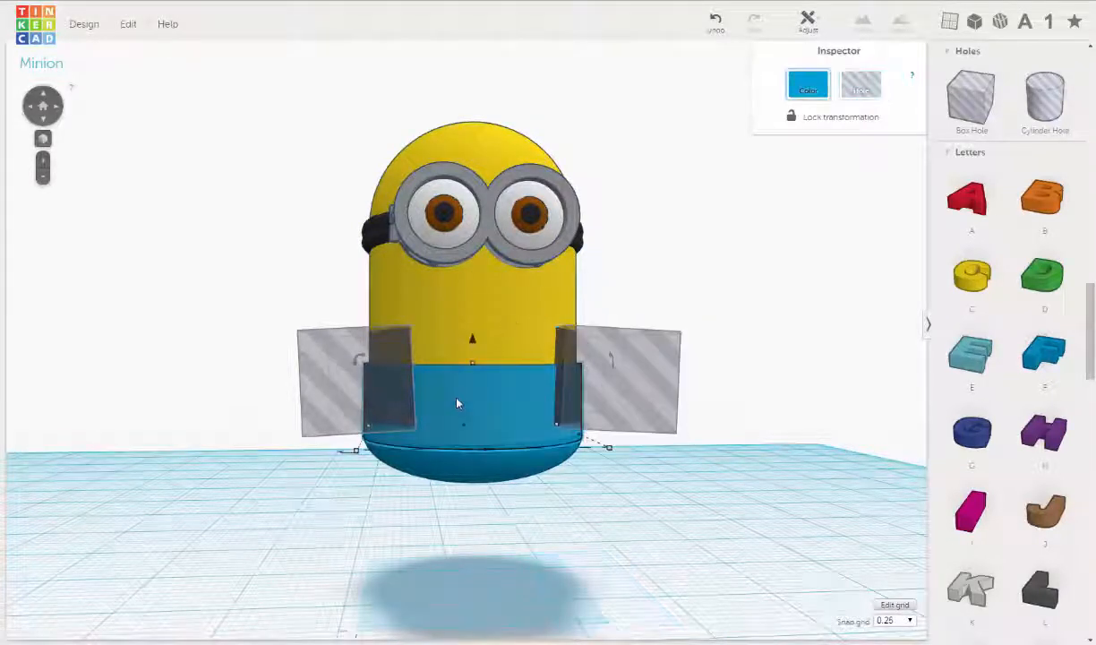
left_click(303, 333, "shift")
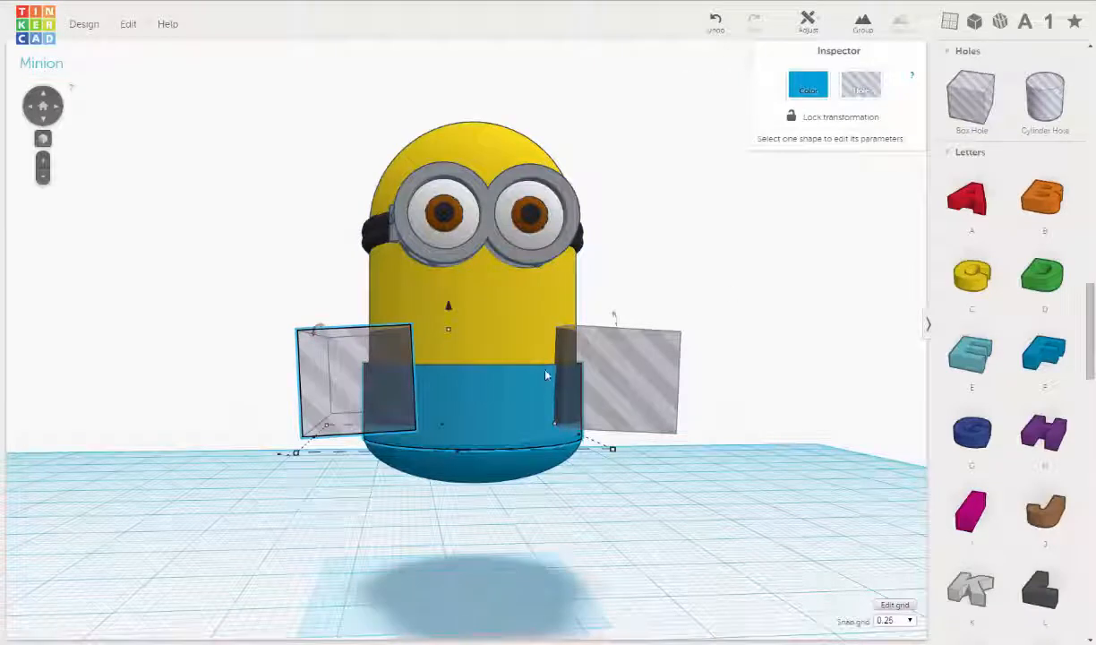
left_click(861, 29)
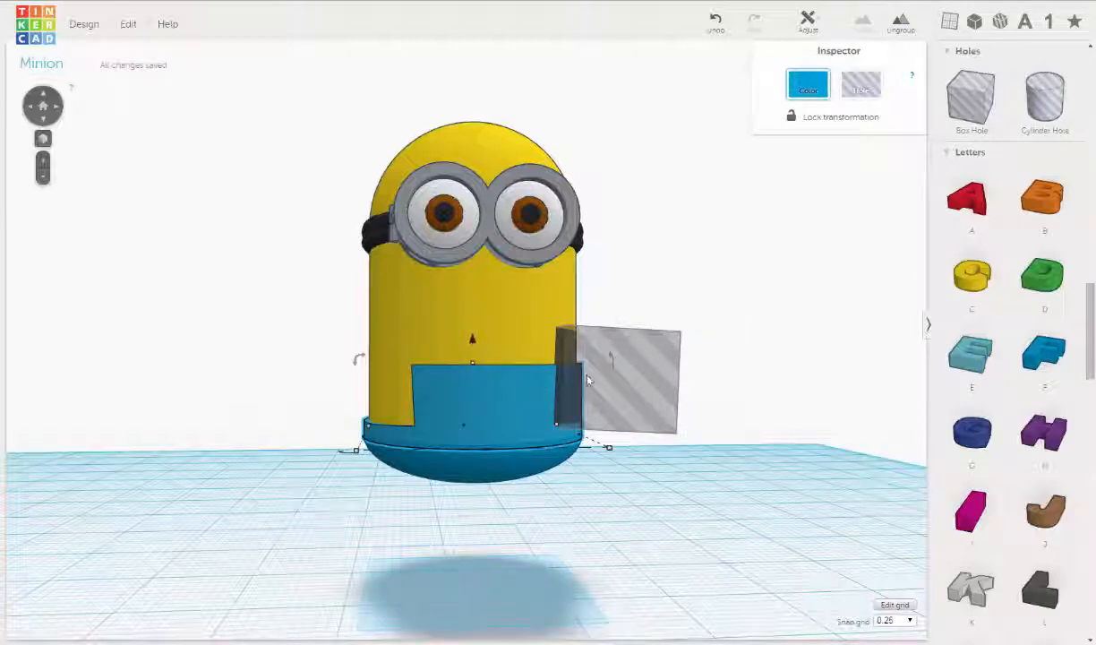
left_click(630, 362, "shift")
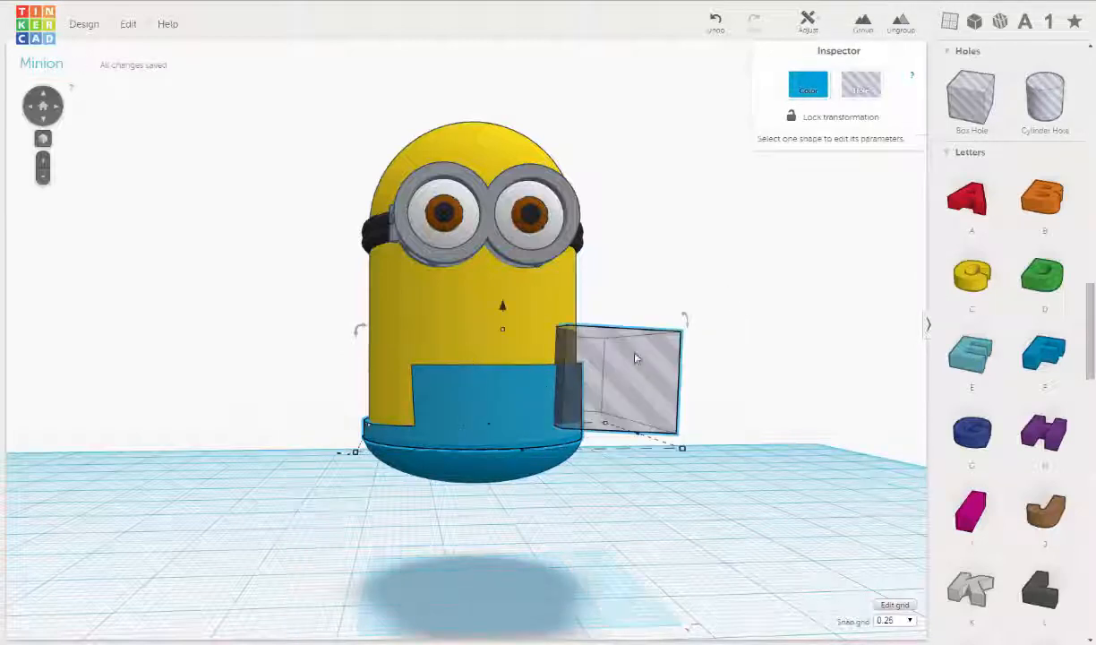
left_click(862, 21)
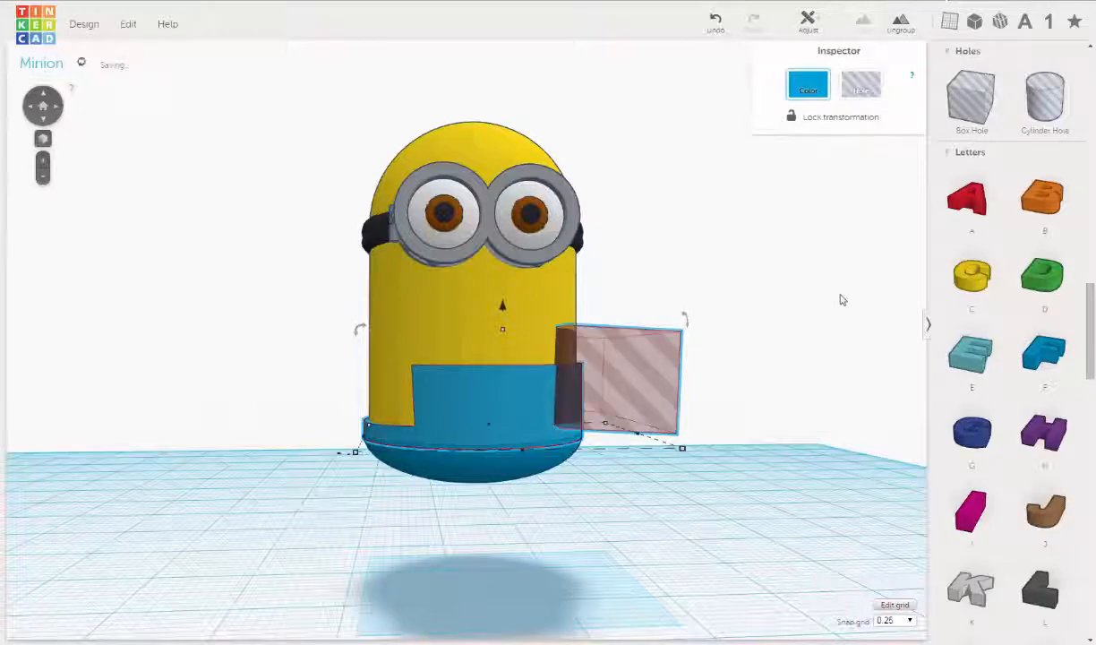
right_click_drag(752, 323, 682, 355)
right_click_drag(653, 440, 725, 448)
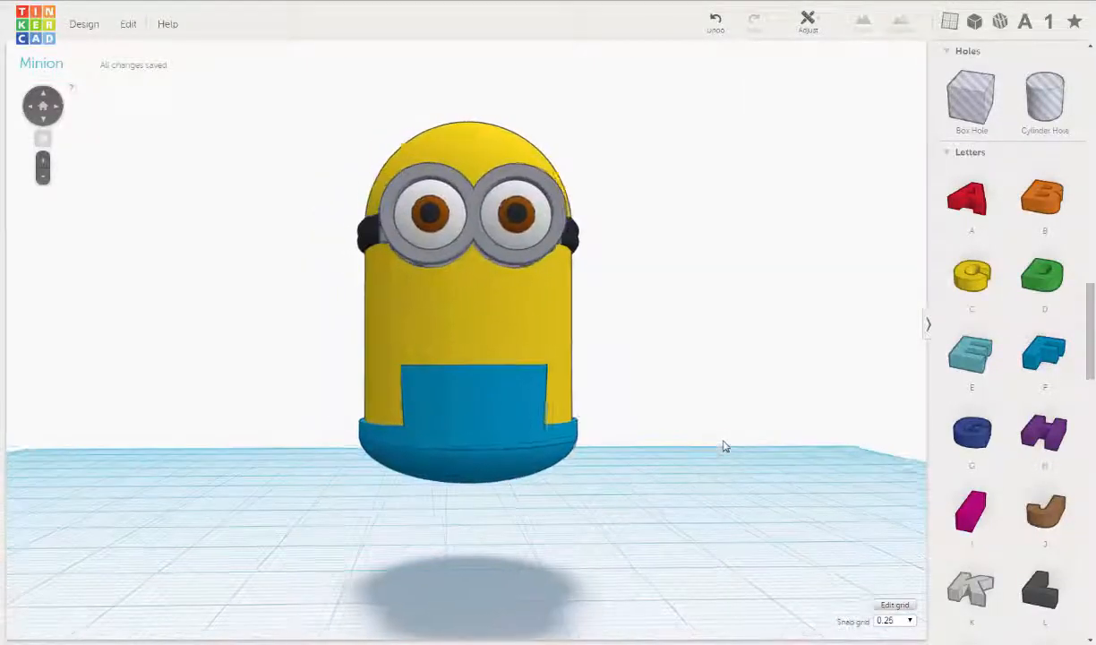
- Raise the spare blue cylinder from below the workplane until it rests on the grid beneath the Minion
scroll(722, 439, "down", 3)
right_click_drag(641, 420, 639, 360)
right_click_drag(535, 582, 518, 552)
left_click(490, 547)
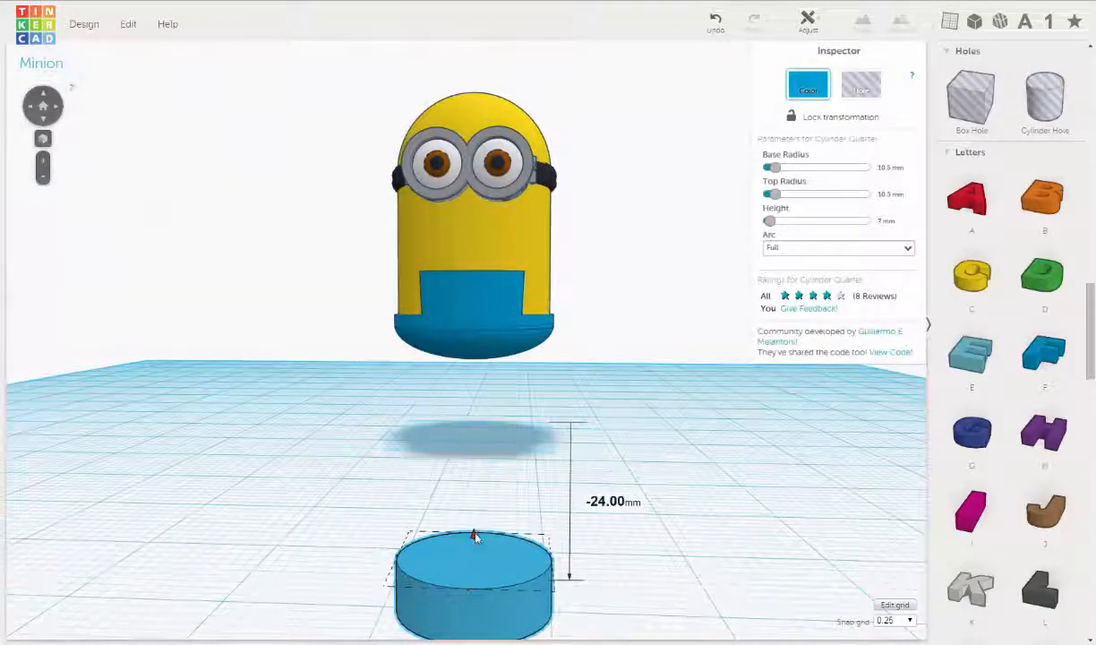
left_click_drag(474, 536, 511, 357)
- Add the community Arch building blocks shape to the workplane near the spare blue cylinder
right_click_drag(602, 457, 405, 445)
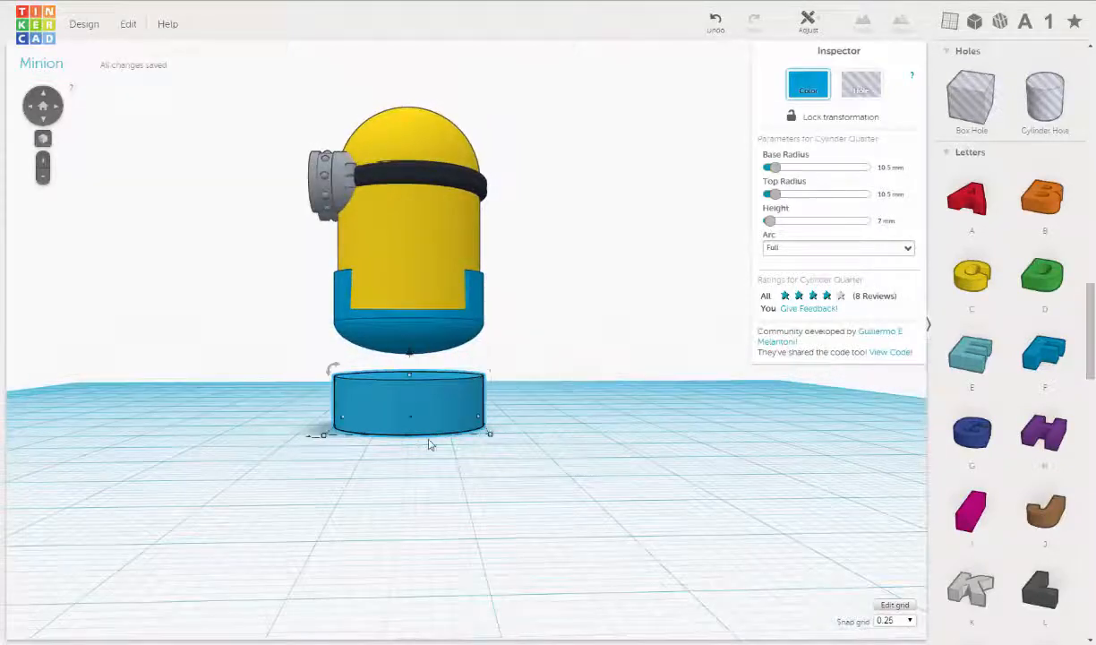
middle_click_drag(423, 428, 449, 475)
scroll(452, 477, "up", 5)
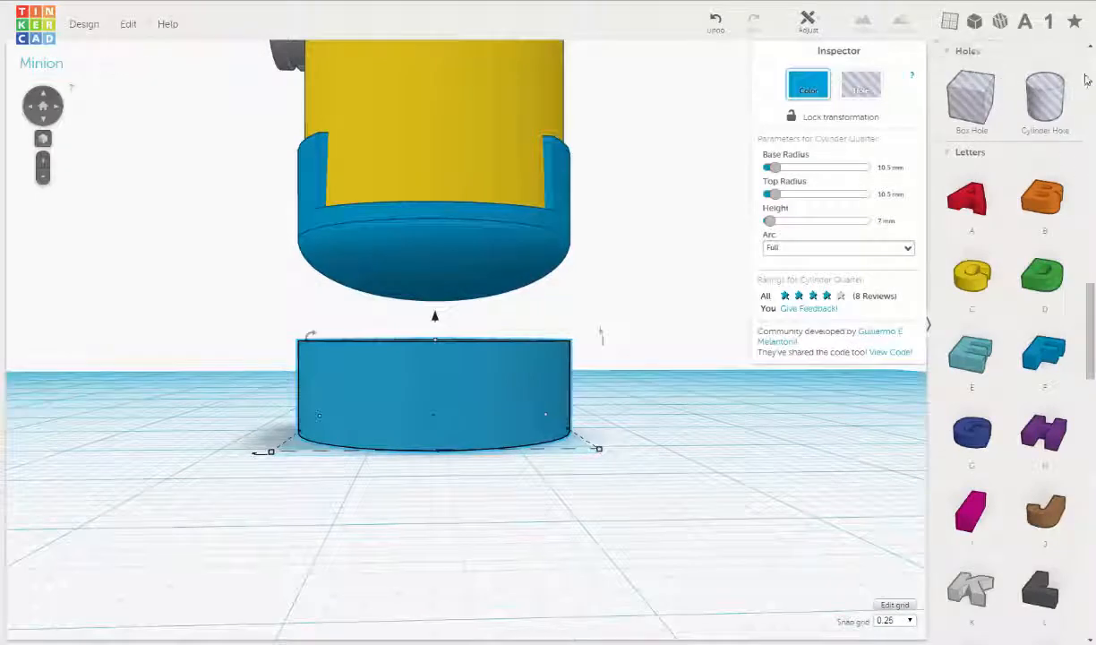
left_click_drag(1088, 303, 1088, 70)
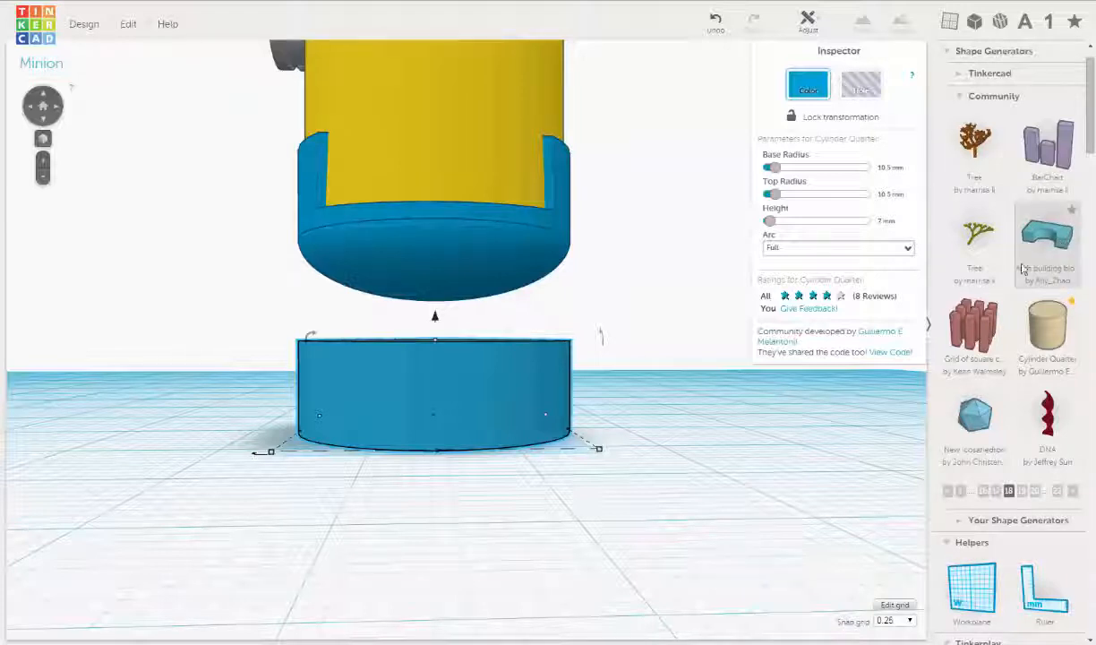
left_click_drag(1023, 268, 423, 466)
- Rotate the arch upright with its opening facing down, and turn it 90° about its vertical axis
right_click_drag(497, 442, 621, 457)
scroll(656, 447, "down", 2)
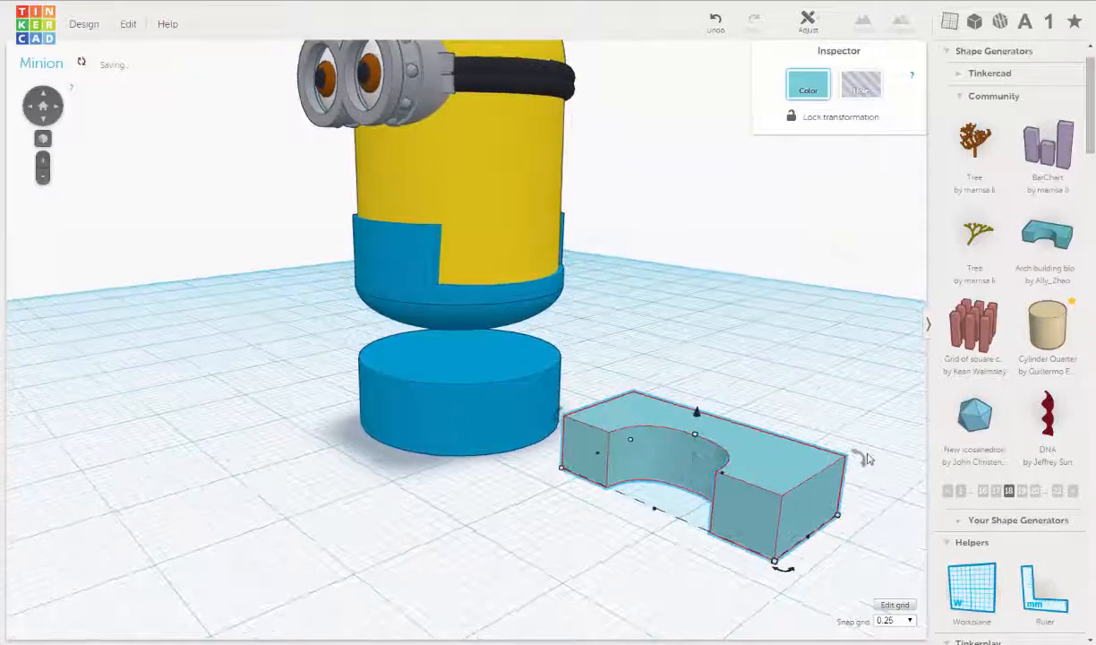
left_click_drag(562, 417, 581, 509)
right_click_drag(625, 548, 692, 548)
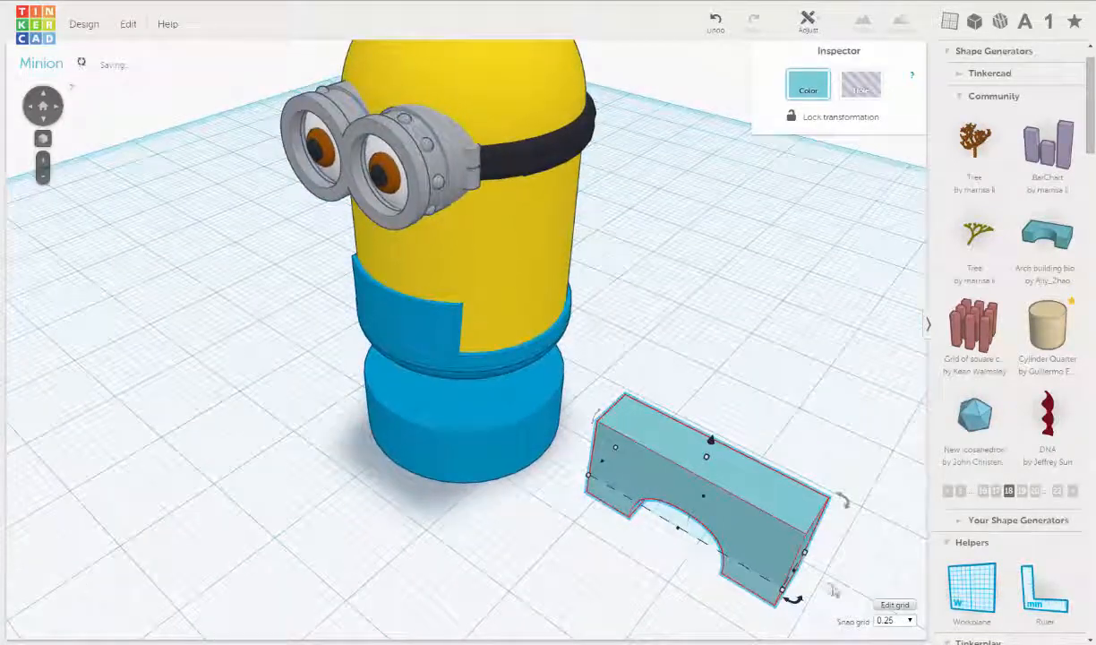
left_click_drag(791, 607, 757, 455)
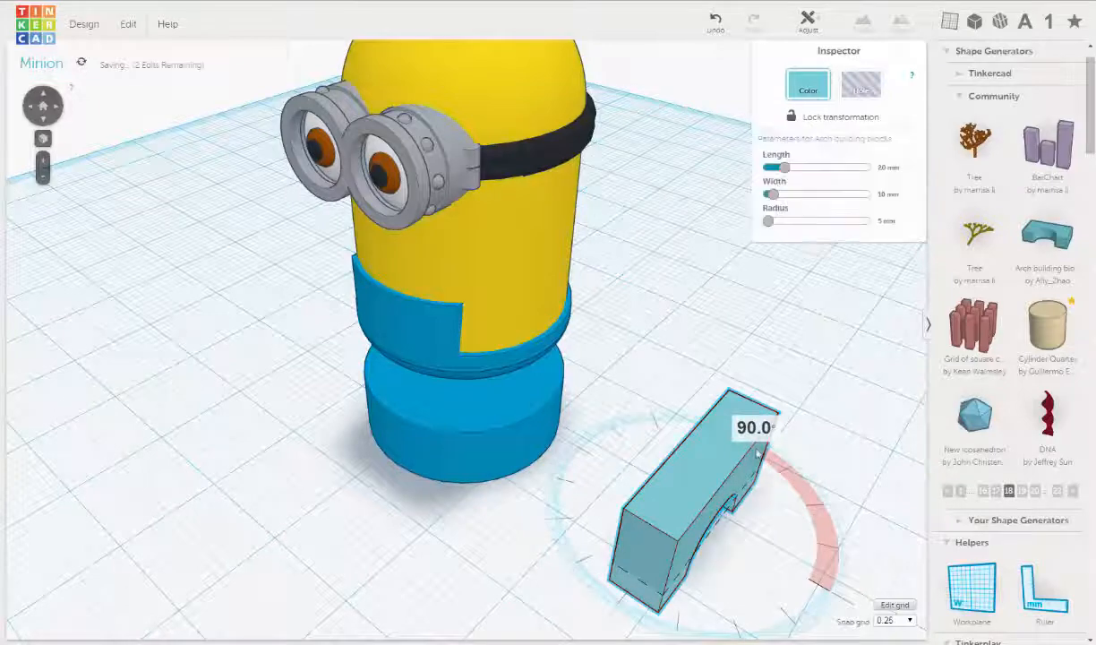
- Raise the arch 2.5 mm so that it rests on the workplane
right_click_drag(709, 444, 631, 387)
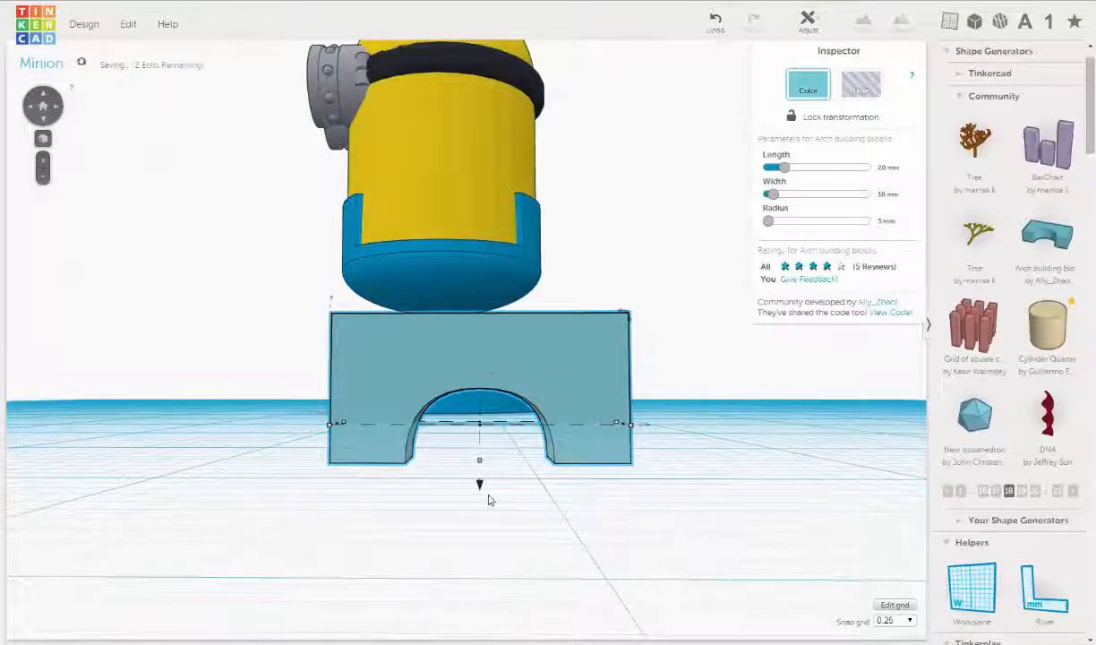
mouse_move(479, 483)
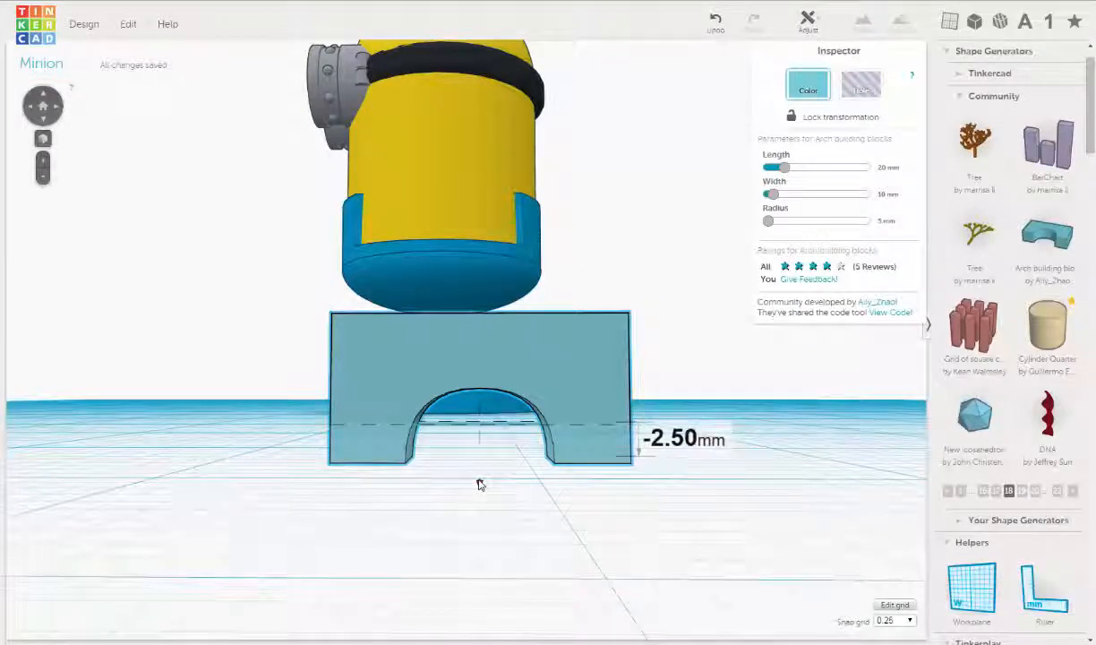
left_click_drag(480, 484, 480, 447)
right_click_drag(484, 439, 494, 449)
- Set the snap grid to 1.0 and shift the arch sideways in the Minion's side view to line up with the cylinder
left_click(910, 621)
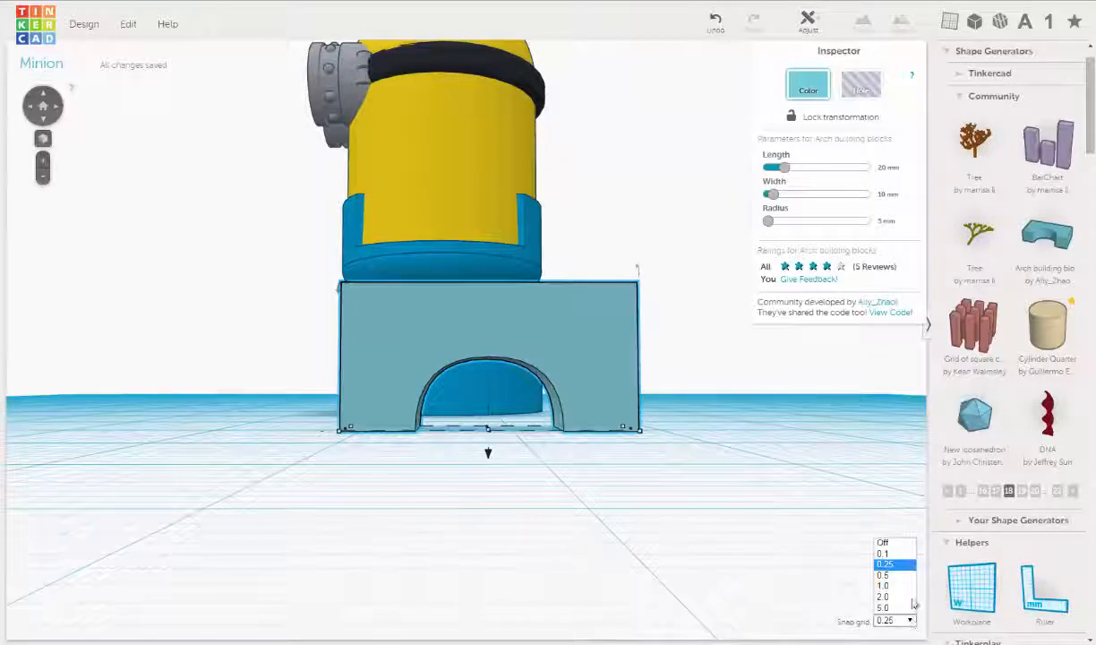
left_click(858, 577)
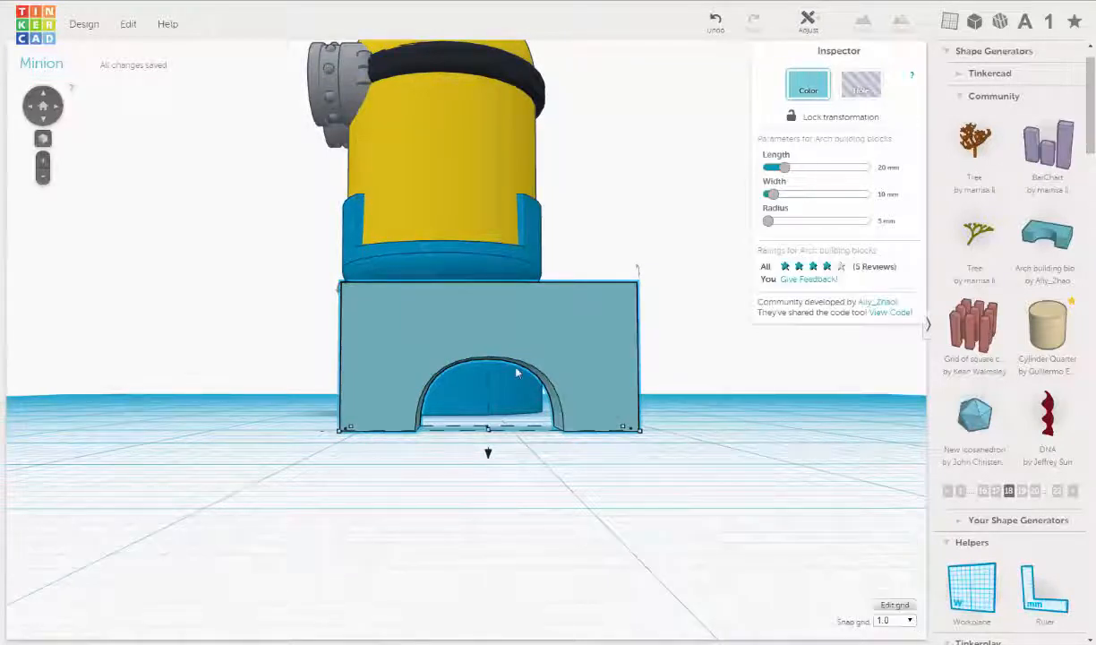
key("Left")
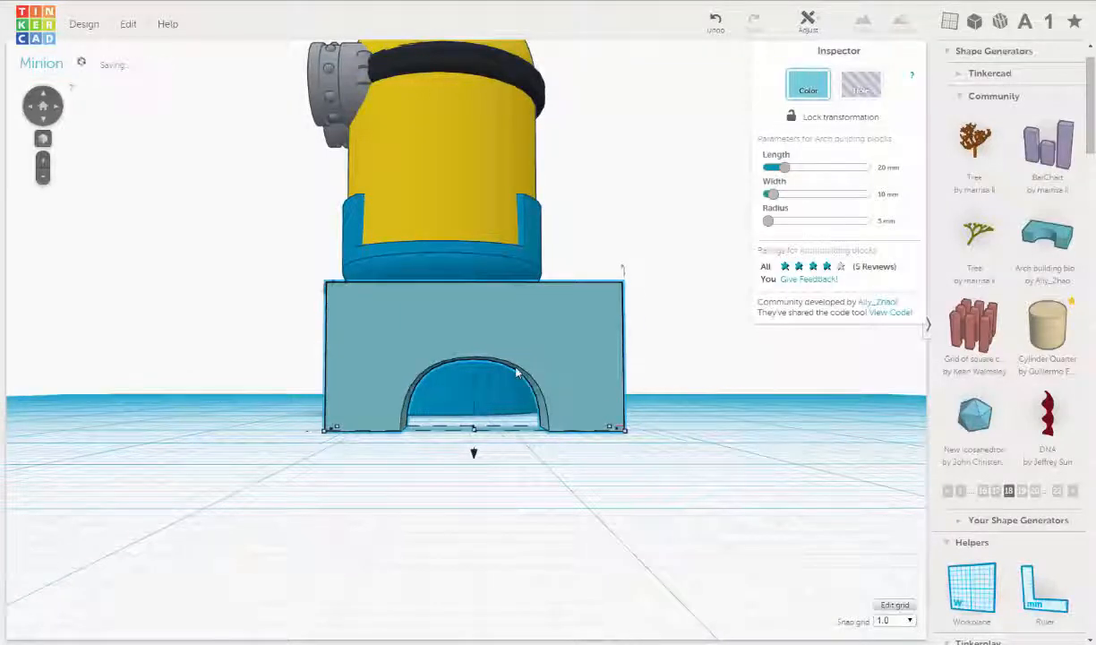
key("Left")
key("Left")
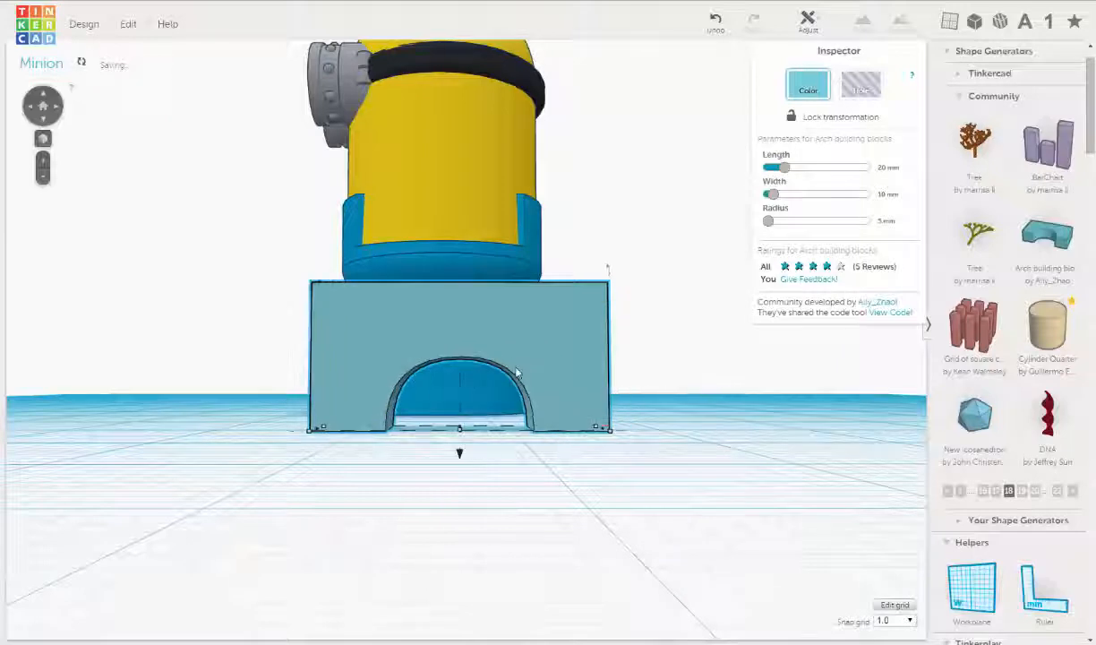
right_click_drag(519, 353, 524, 394)
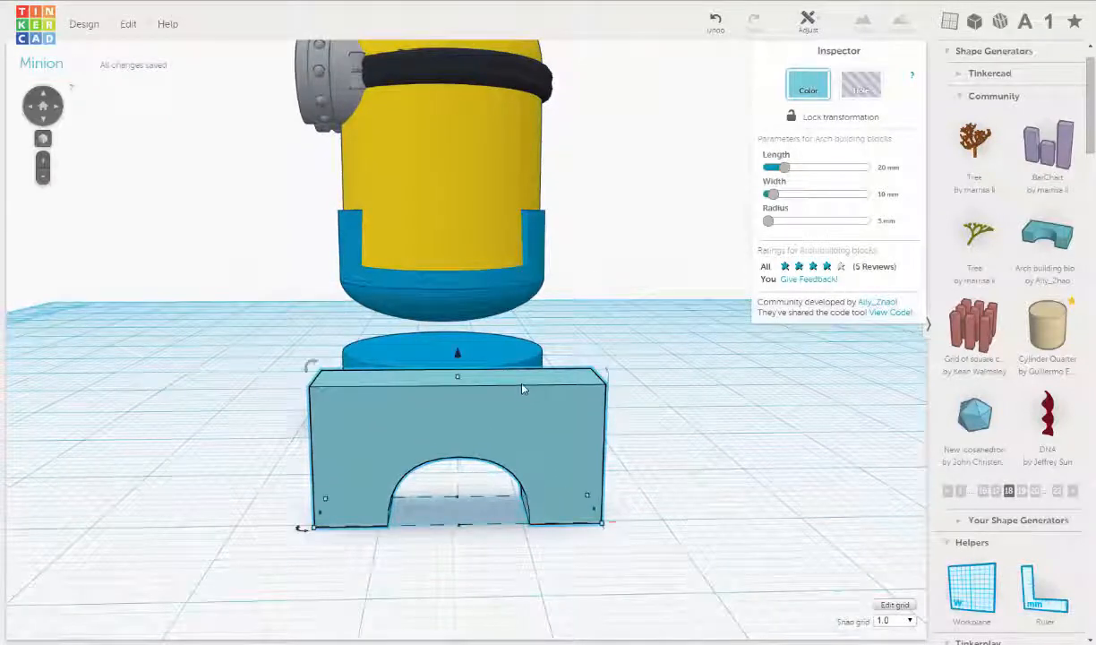
key("Left")
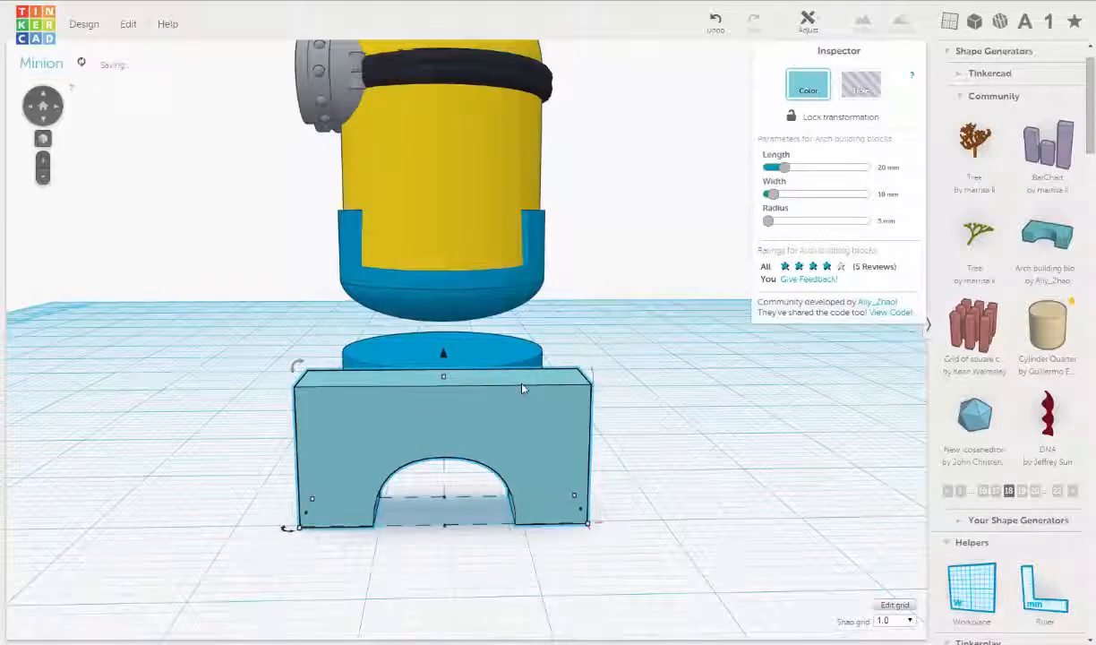
- Move the arch in 1 mm steps toward the blue cylinder until it cuts into the cylinder's near side
right_click_drag(521, 387, 658, 356)
right_click_drag(719, 363, 560, 403)
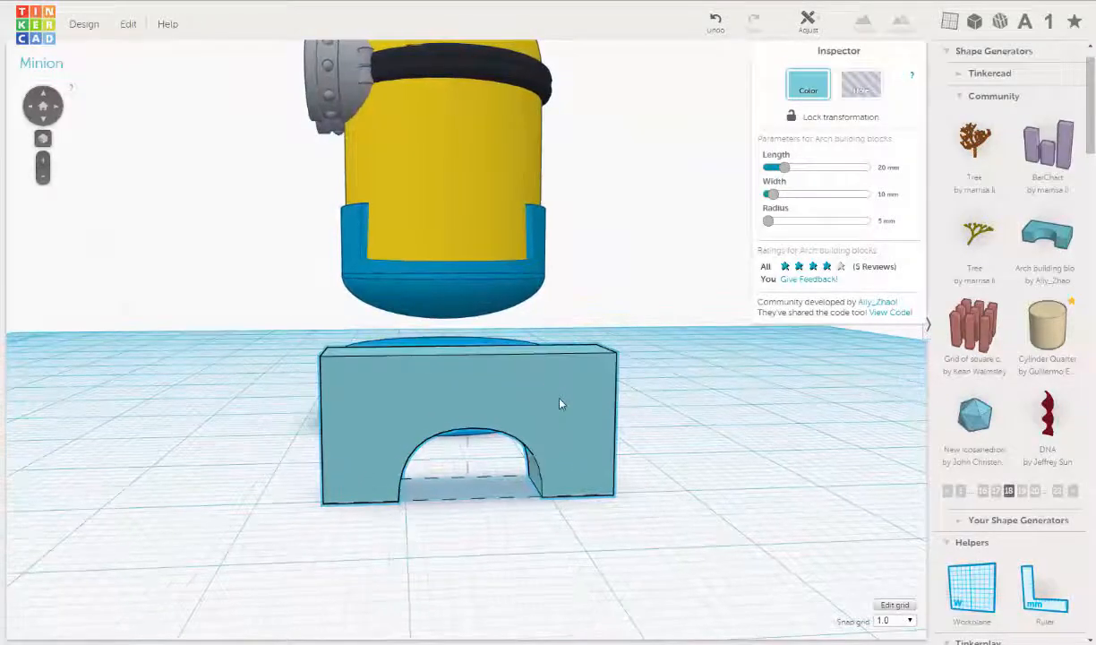
left_click(560, 403)
right_click_drag(596, 433, 682, 474)
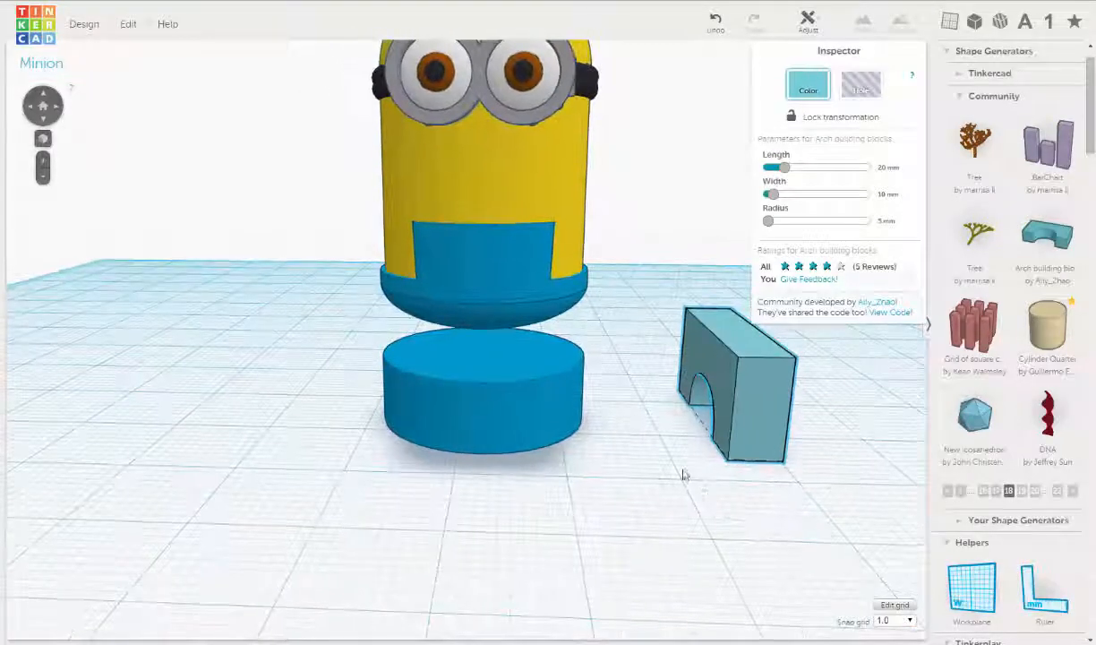
key("Left")
key("Left")
key("Left")
key("Left")
key("Left")
key("Left")
key("Left")
key("Left")
key("Left")
key("Left")
key("Left")
key("Left")
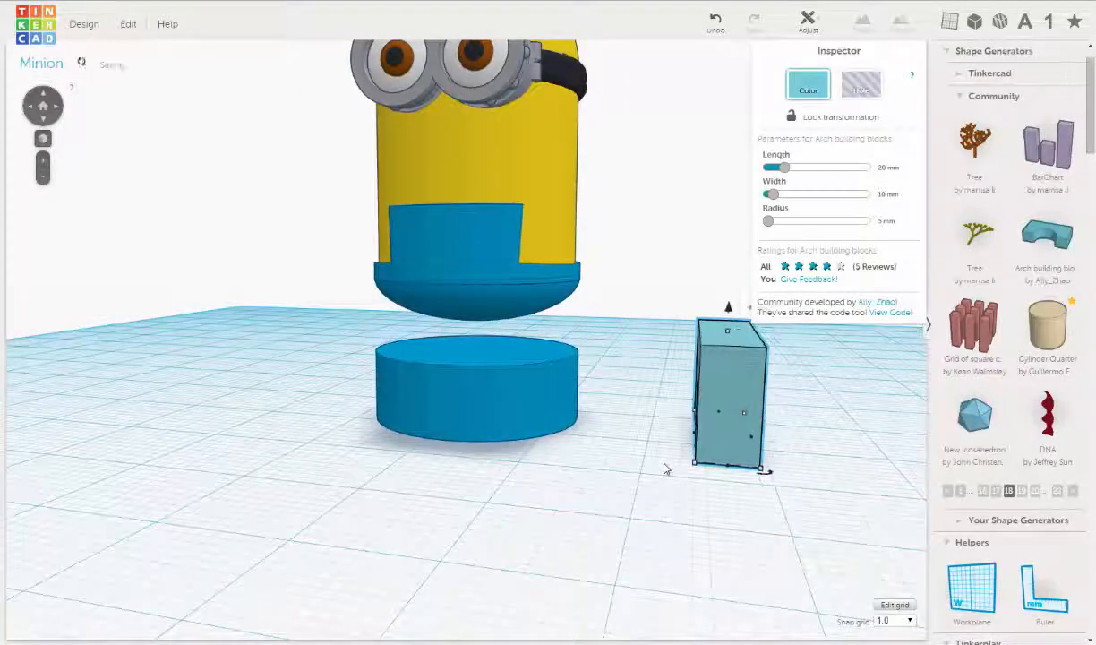
key("Left")
key("Left")
key("Left")
key("Left")
key("Left")
key("Left")
key("Left")
key("Left")
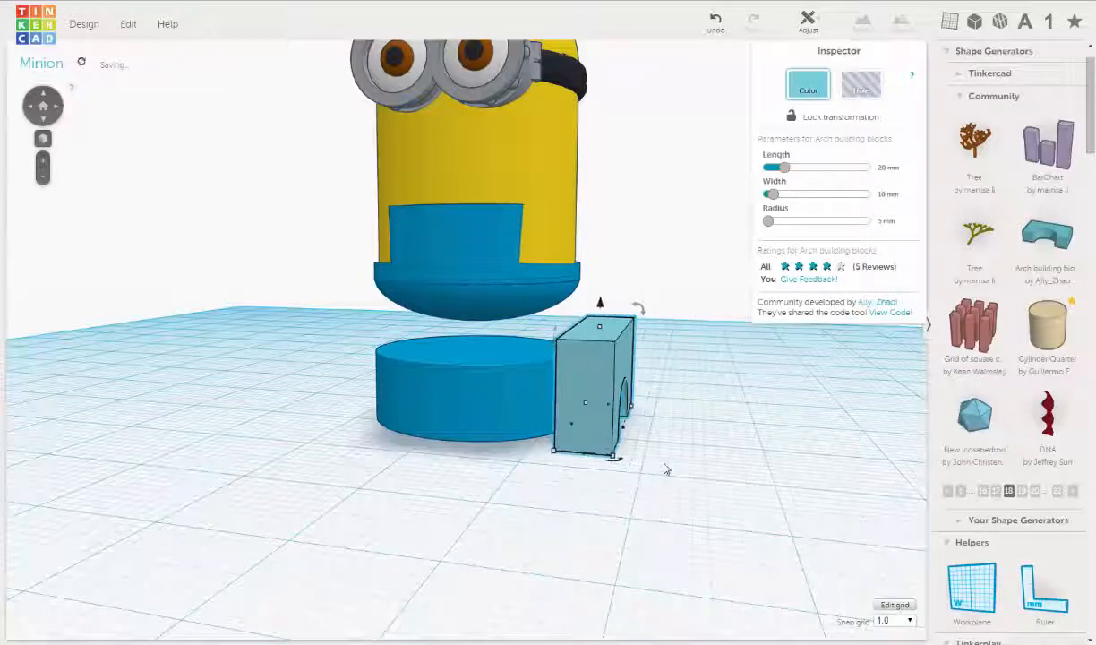
key("Left")
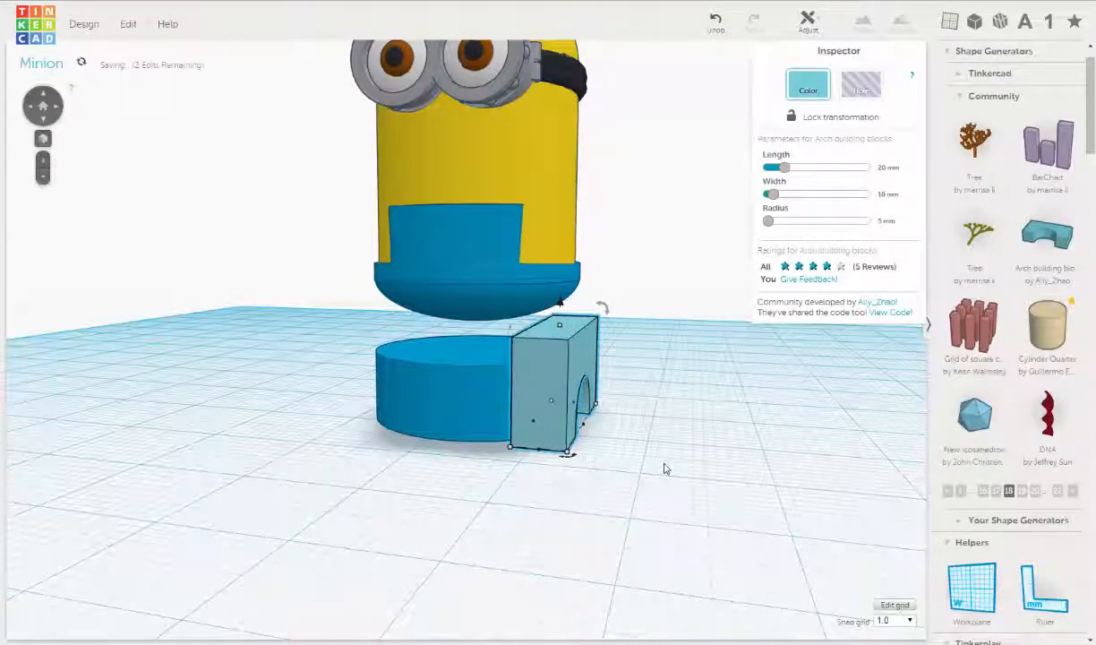
key("Left")
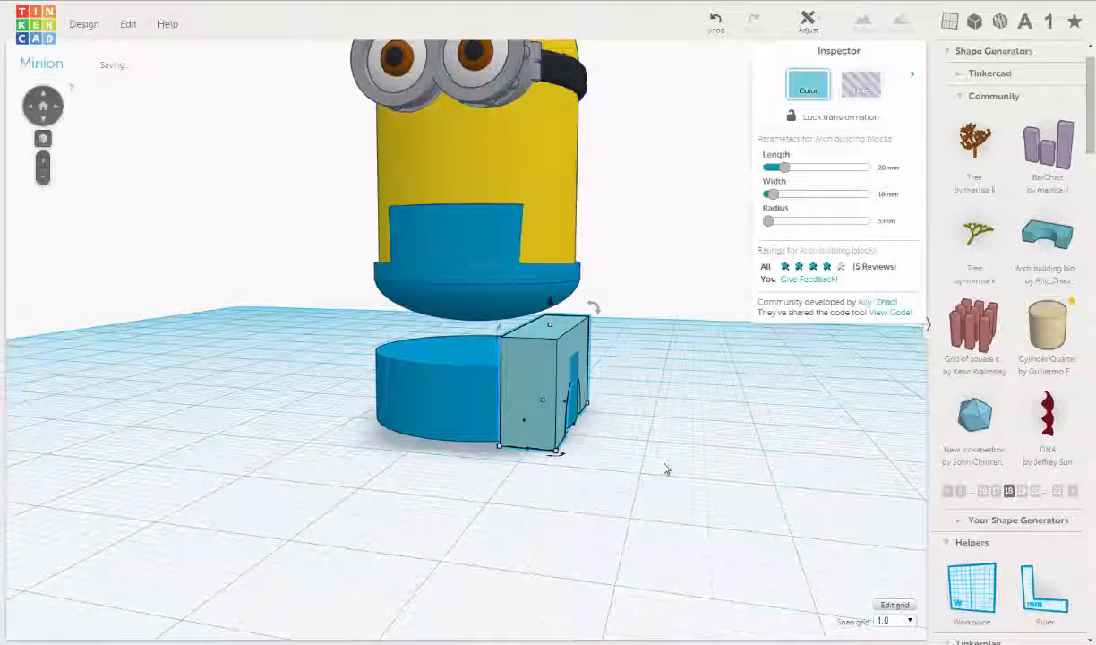
key("Left")
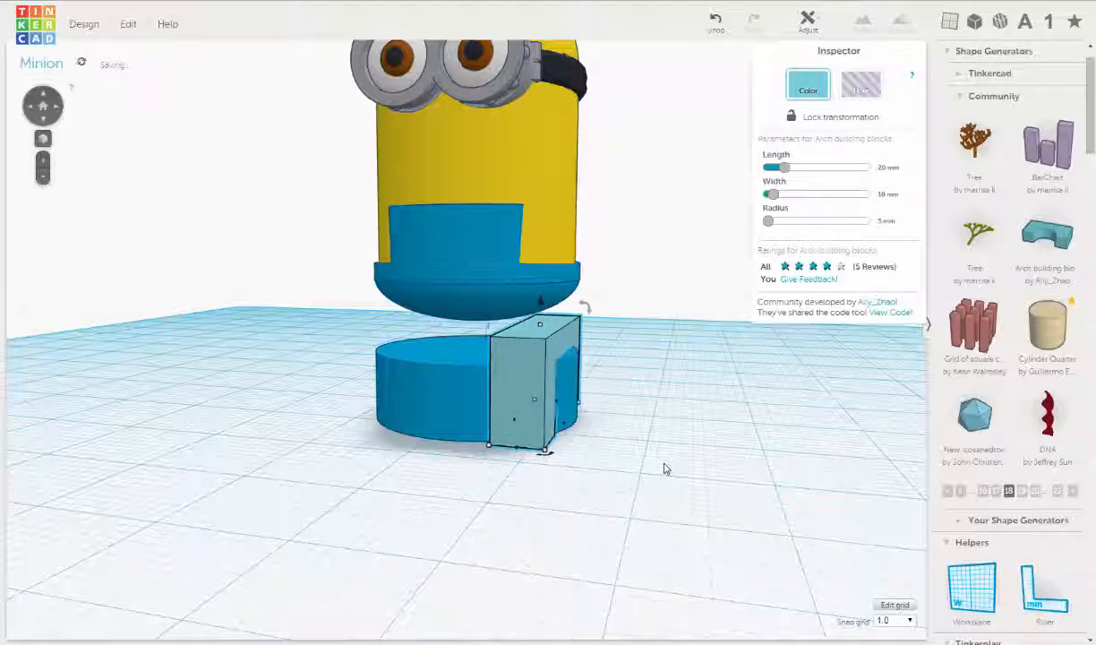
right_click_drag(557, 419, 458, 421)
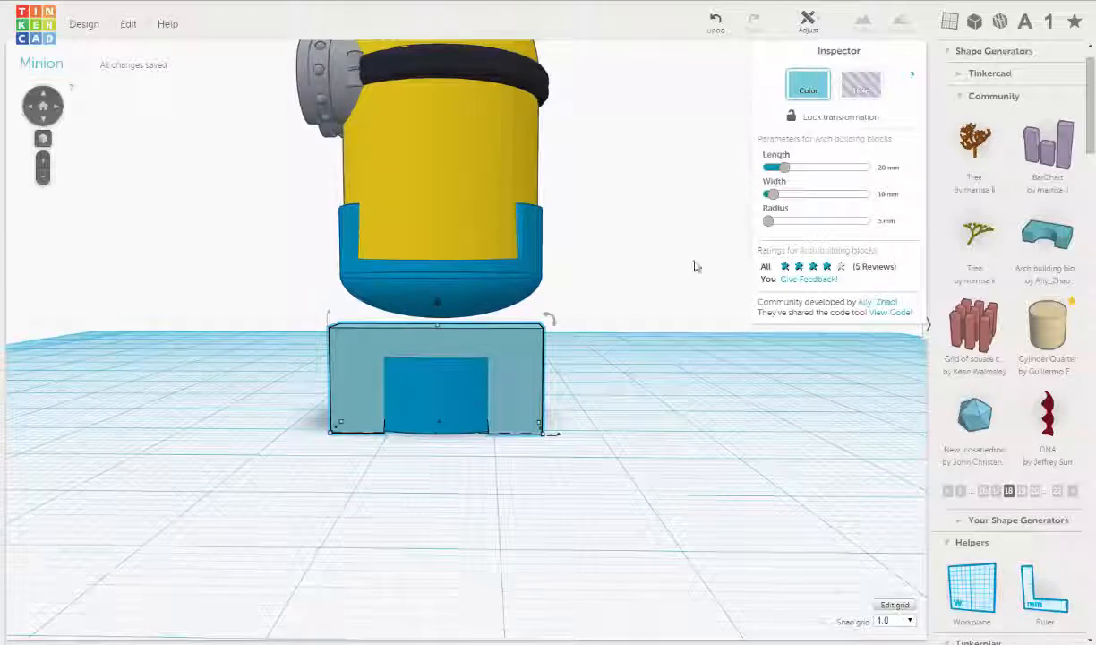
- Turn the arch block into a hole and set its radius to 8 mm
left_click(860, 88)
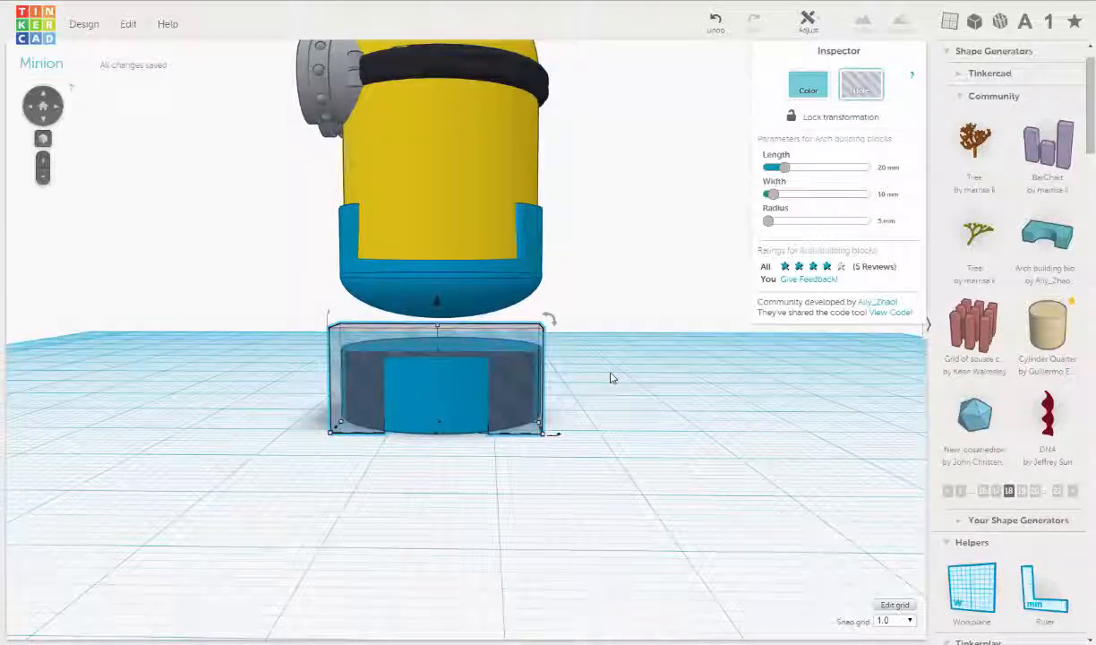
right_click_drag(613, 382, 605, 375)
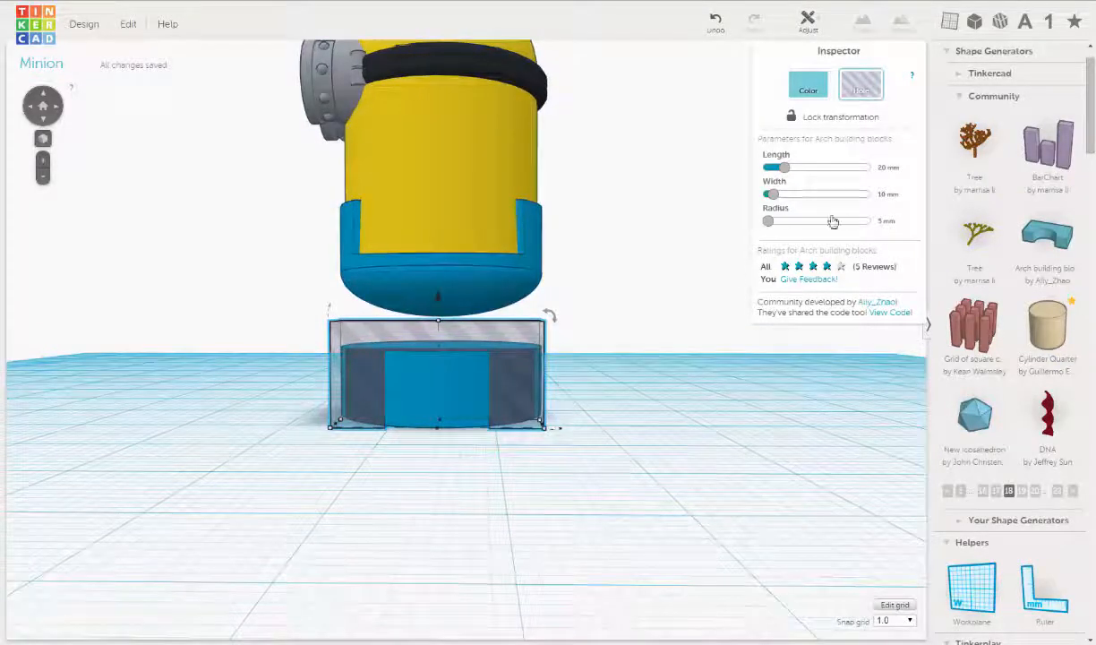
left_click(886, 221)
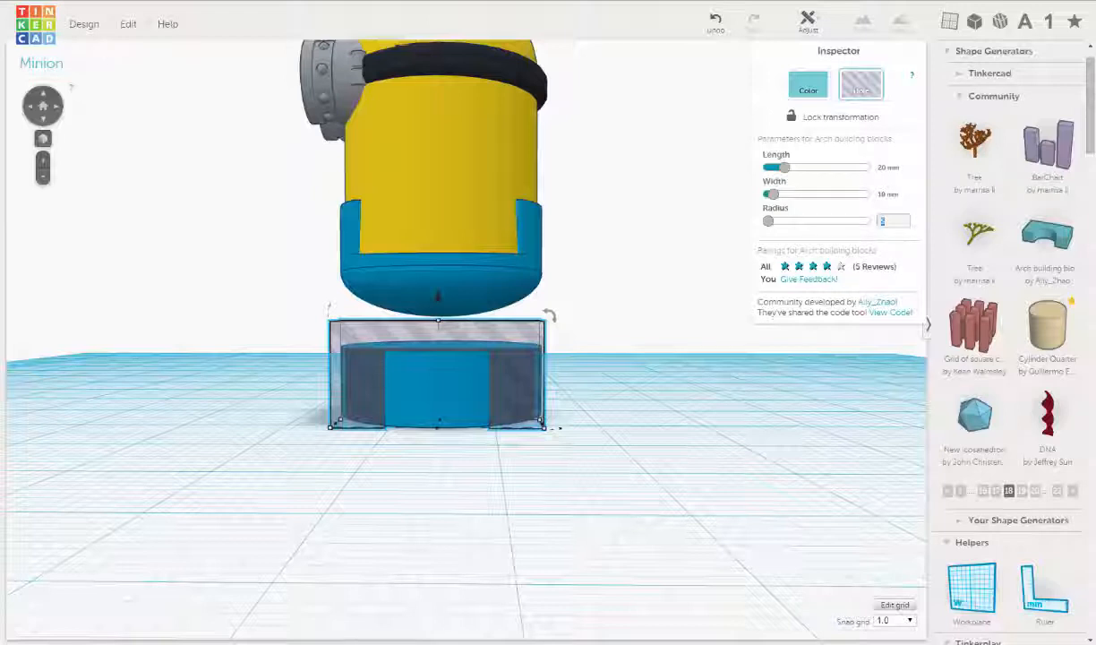
key("Return")
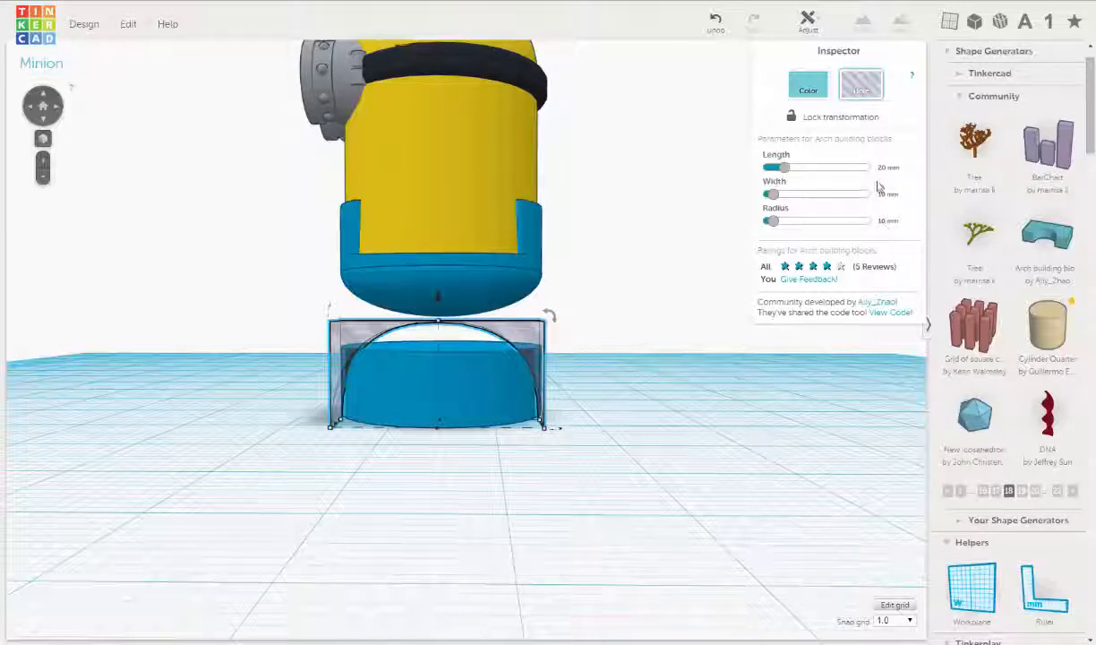
left_click(880, 222)
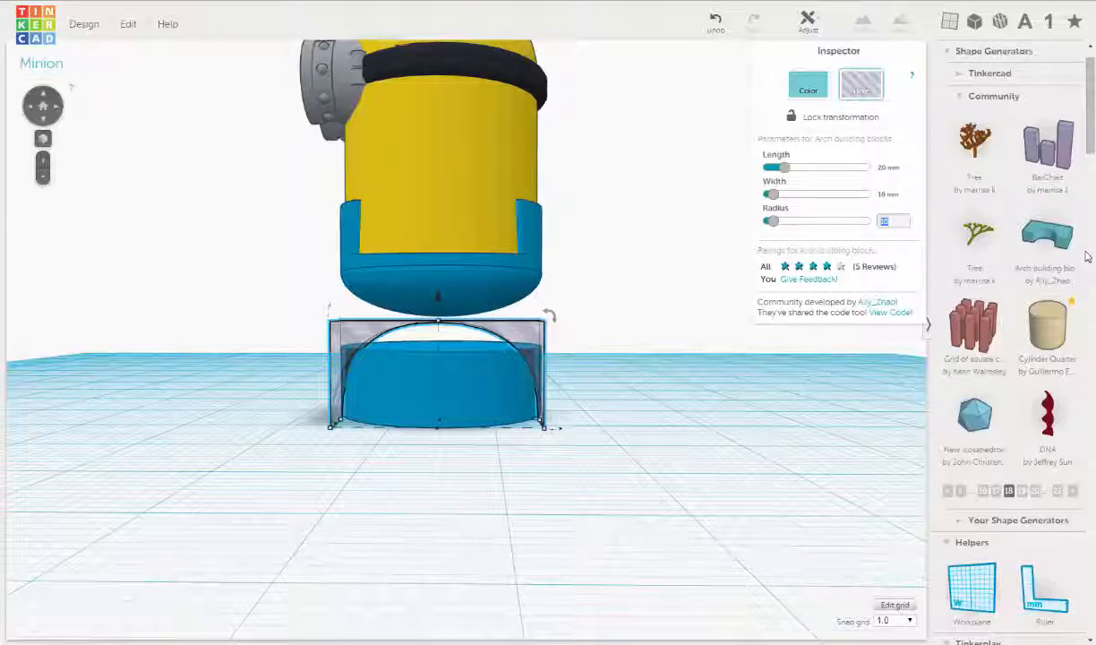
key("Return")
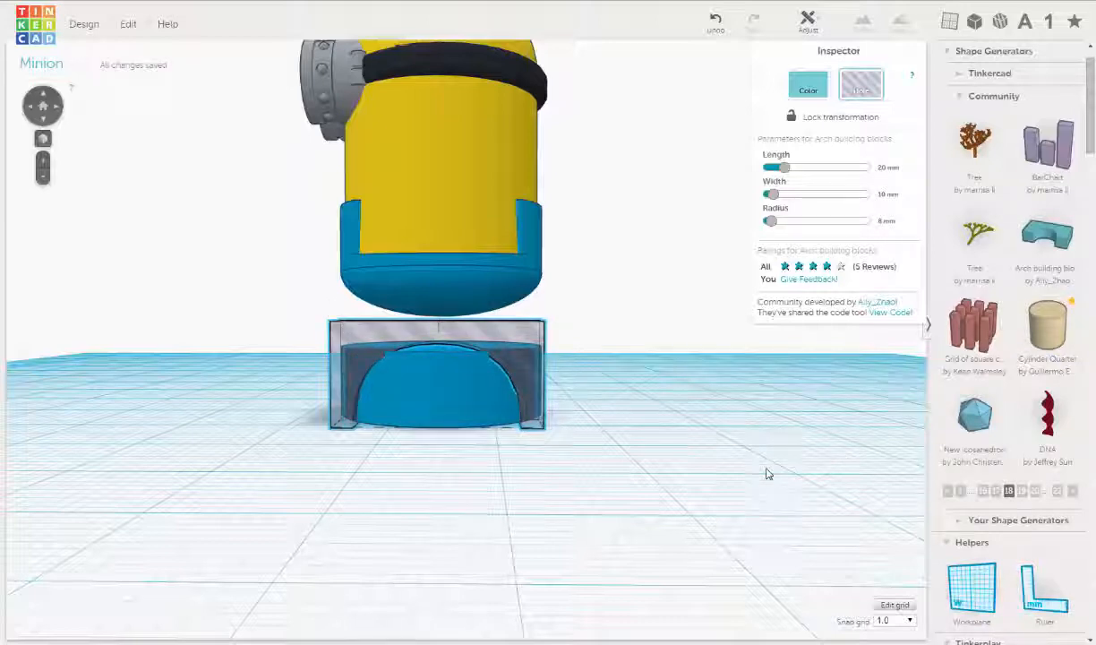
- Set the arch hole's width to 15 mm so that it extends higher above the blue cylinder
right_click_drag(766, 474, 671, 443)
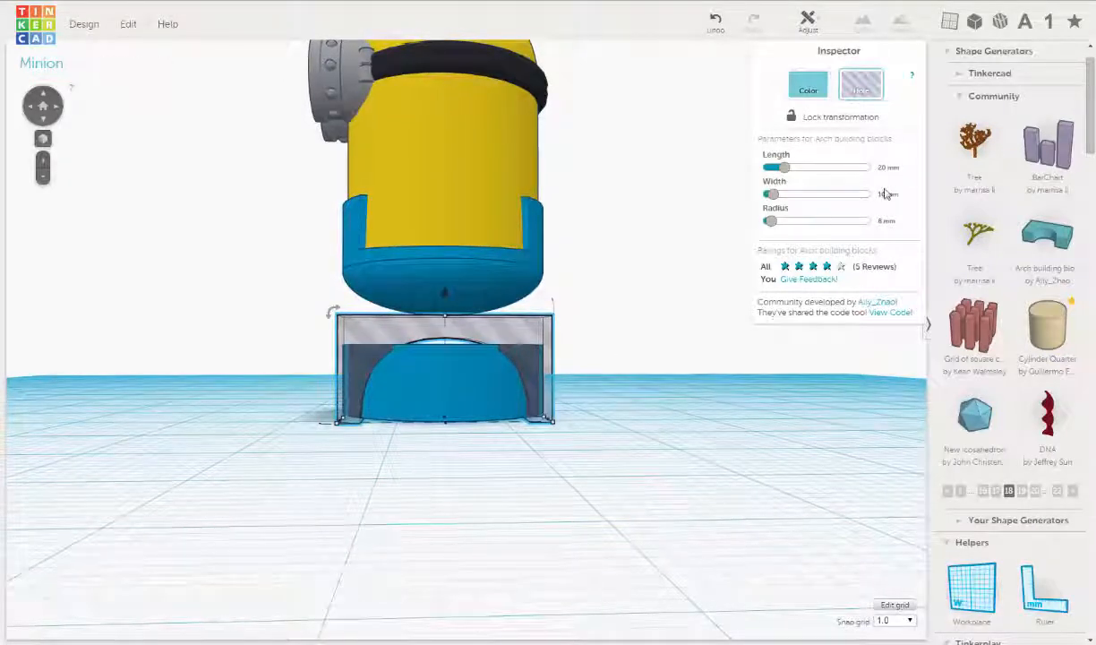
left_click(883, 195)
type("15")
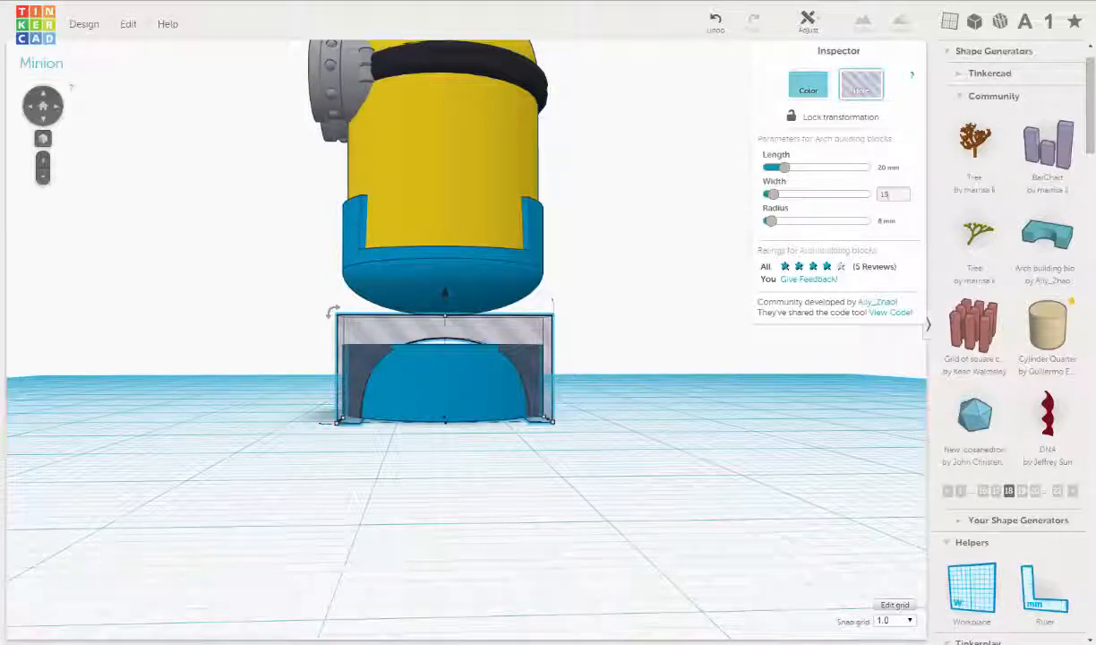
key("Return")
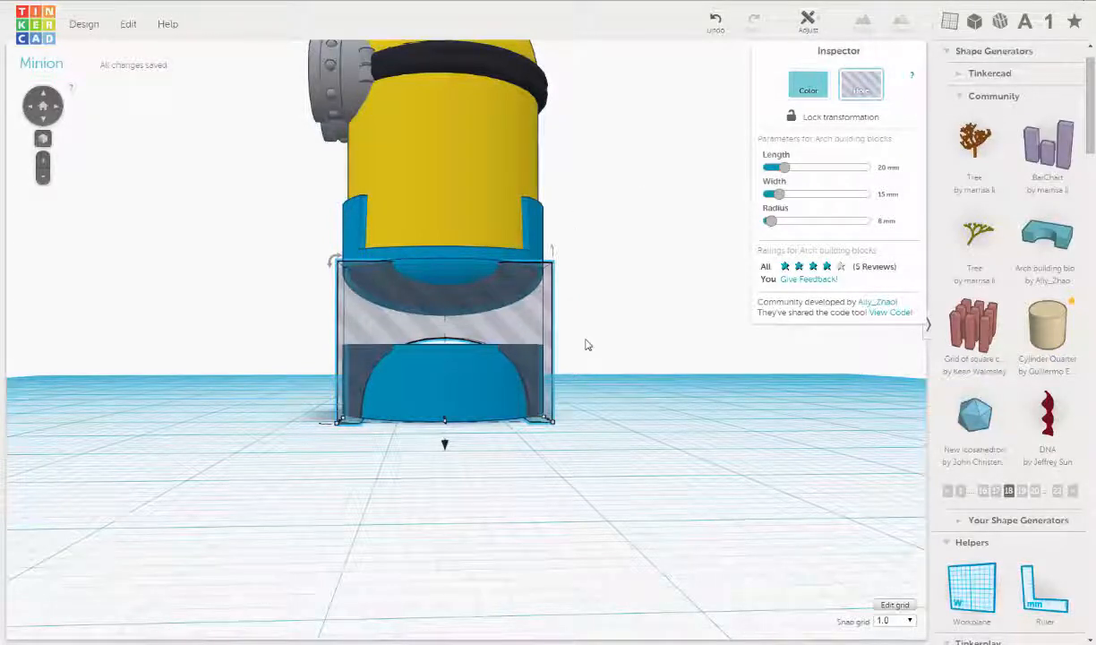
mouse_move(588, 344)
right_mouse_down()
mouse_move(575, 341)
mouse_move(582, 347)
right_mouse_up()
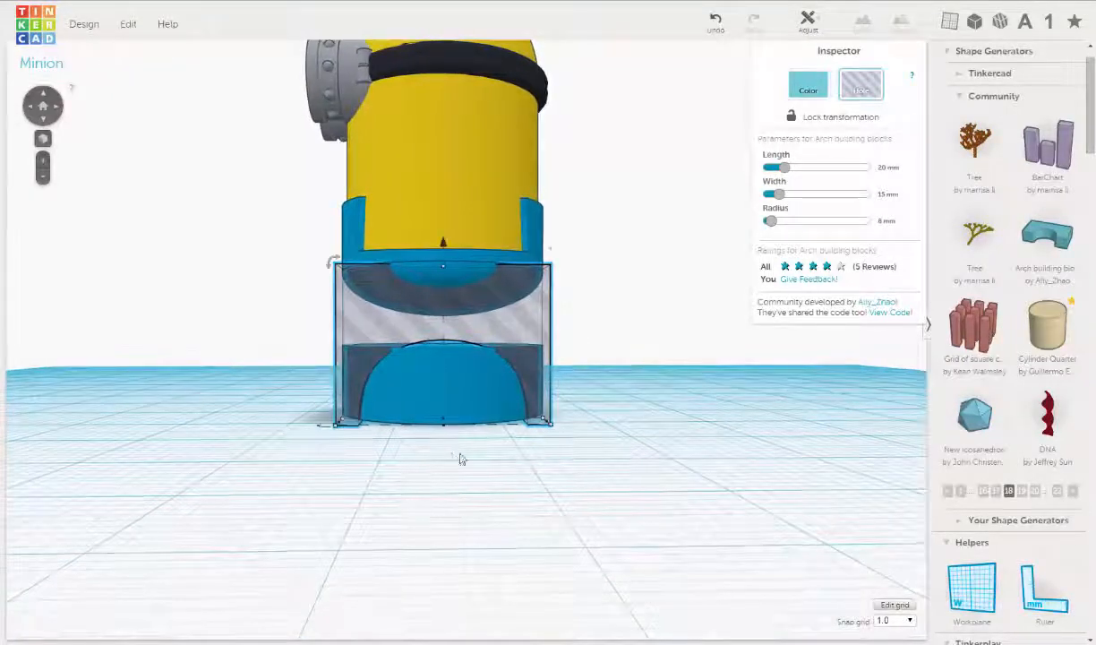
right_click_drag(460, 459, 433, 459)
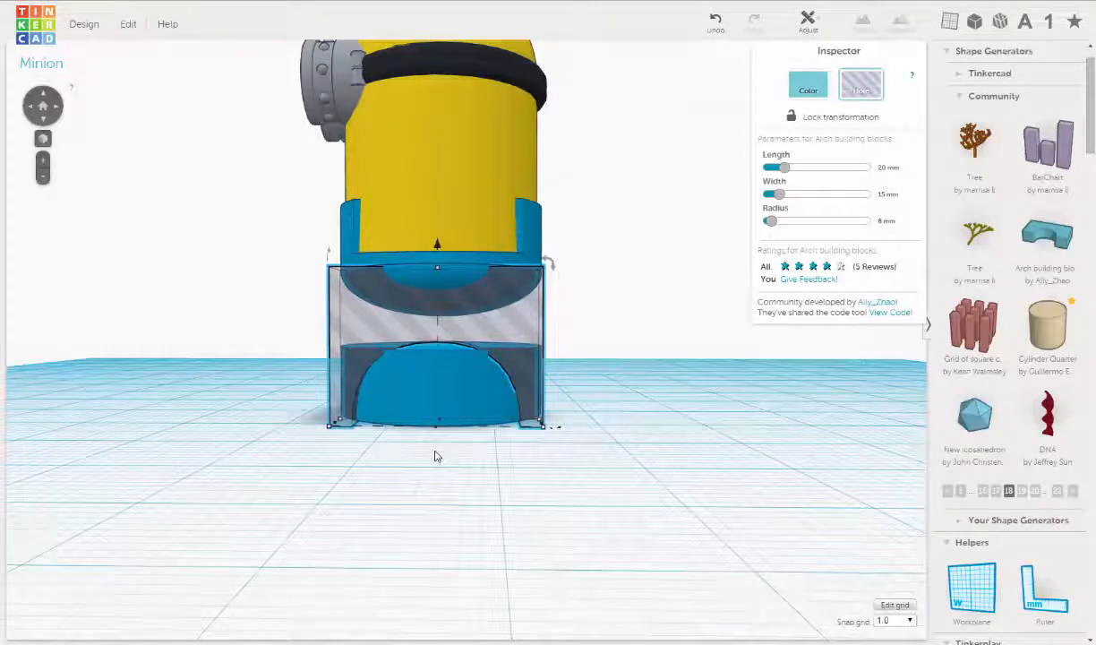
- Set the height of the blue cylinder under the Minion to 10 mm
left_click(456, 384)
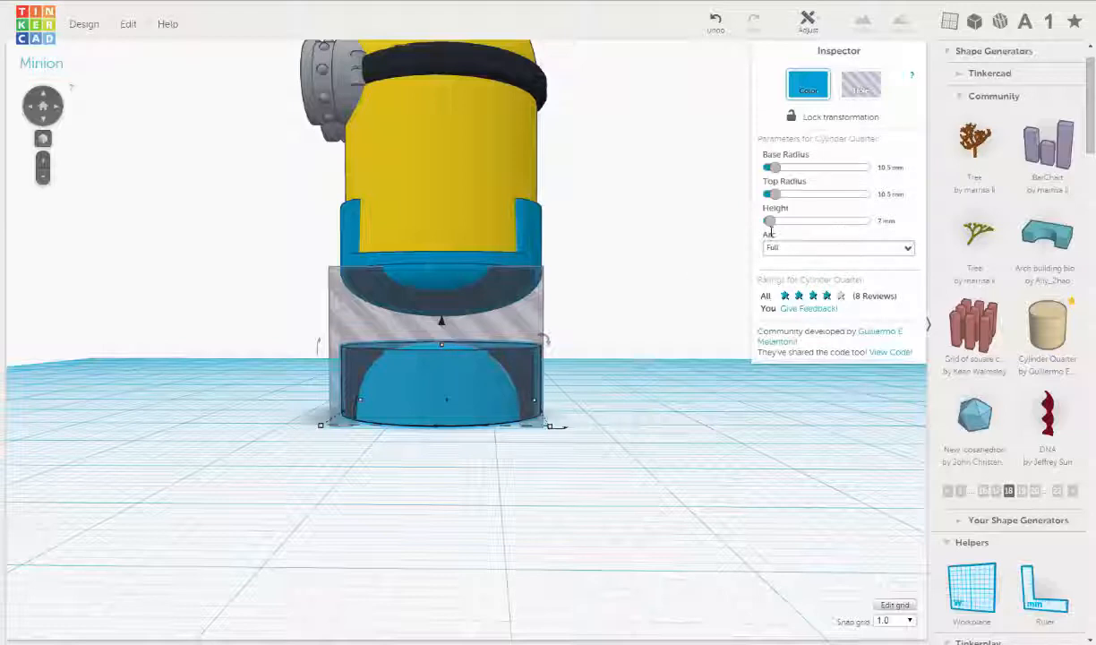
left_click(886, 219)
type("10")
key("Return")
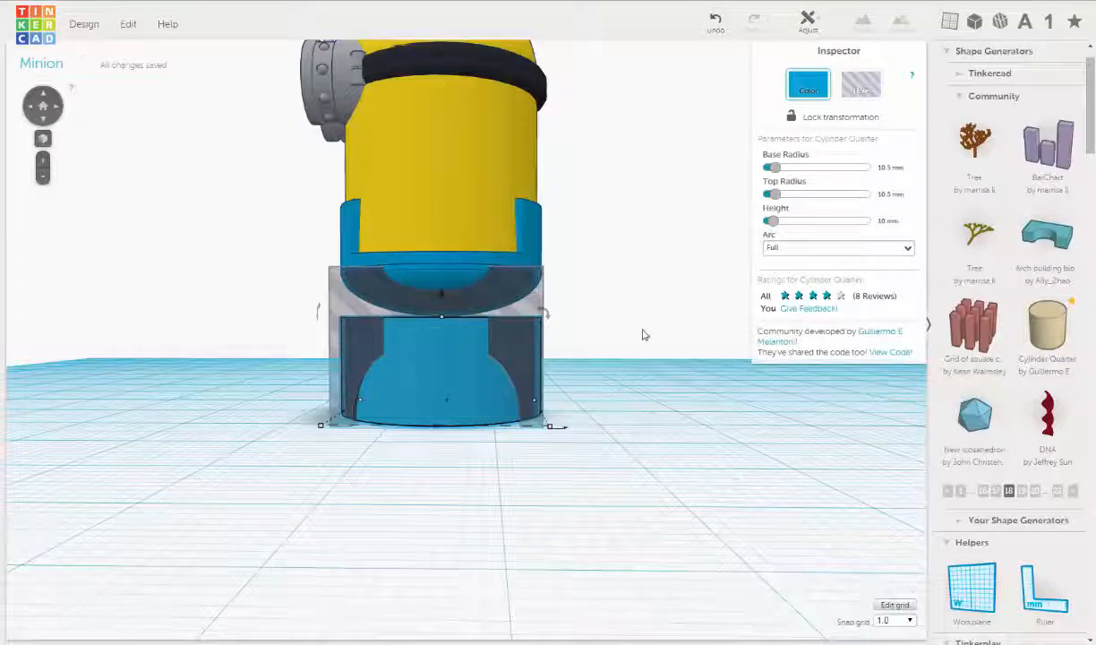
right_click_drag(644, 334, 664, 348)
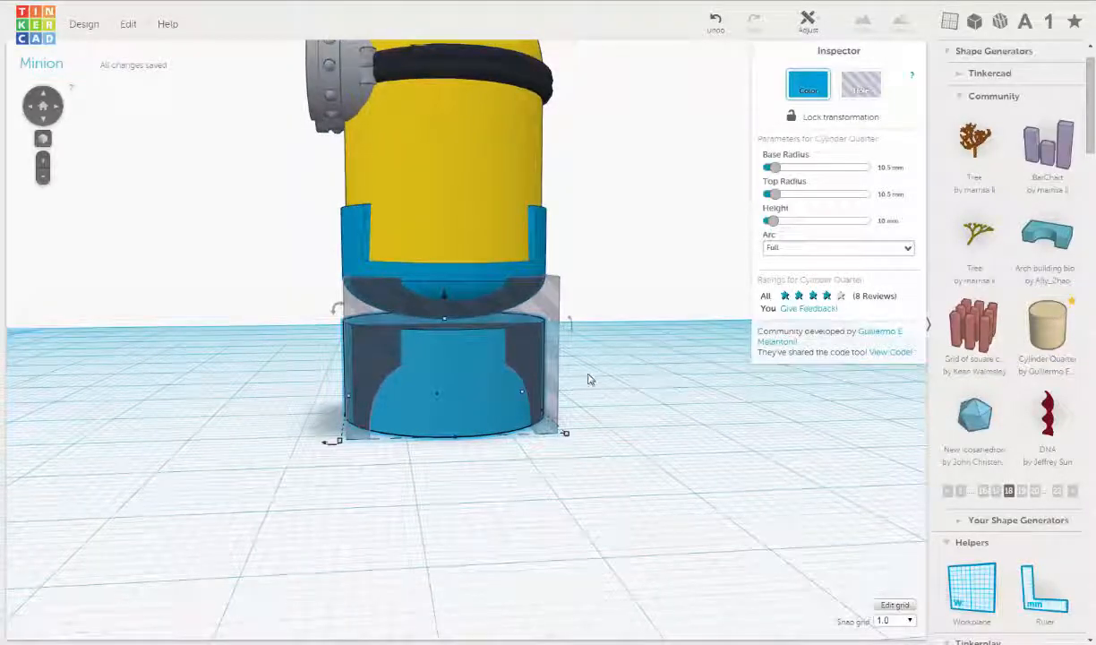
- Move the arch hole in 1 mm steps sideways out of the blue cylinder until it stands clear of the Minion
left_click(474, 389)
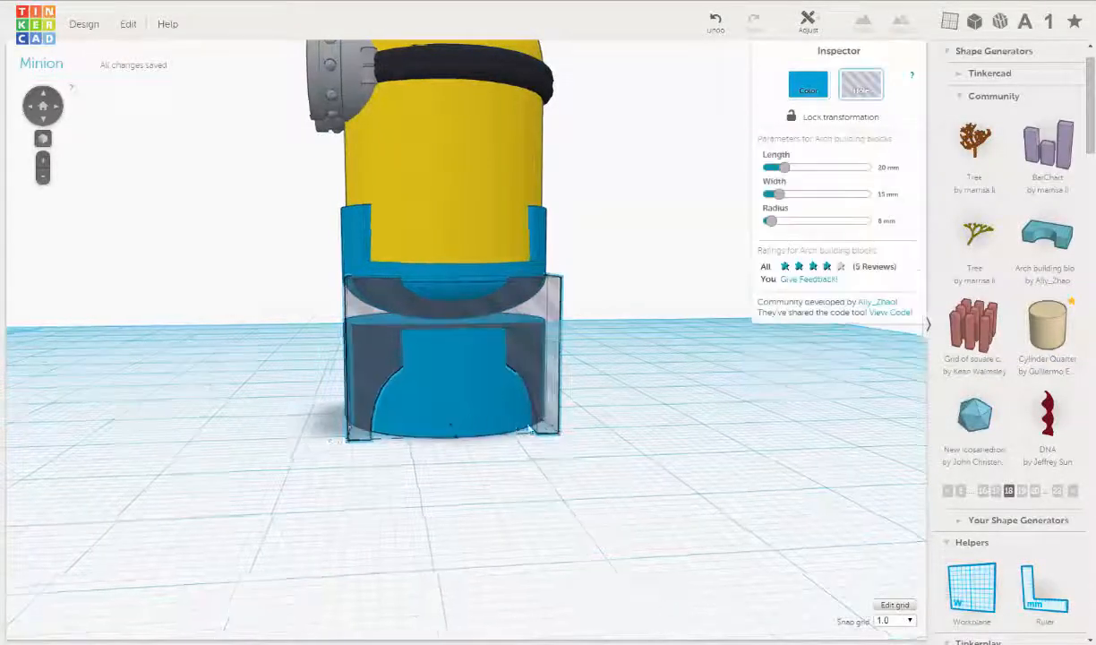
right_click_drag(474, 389, 698, 414)
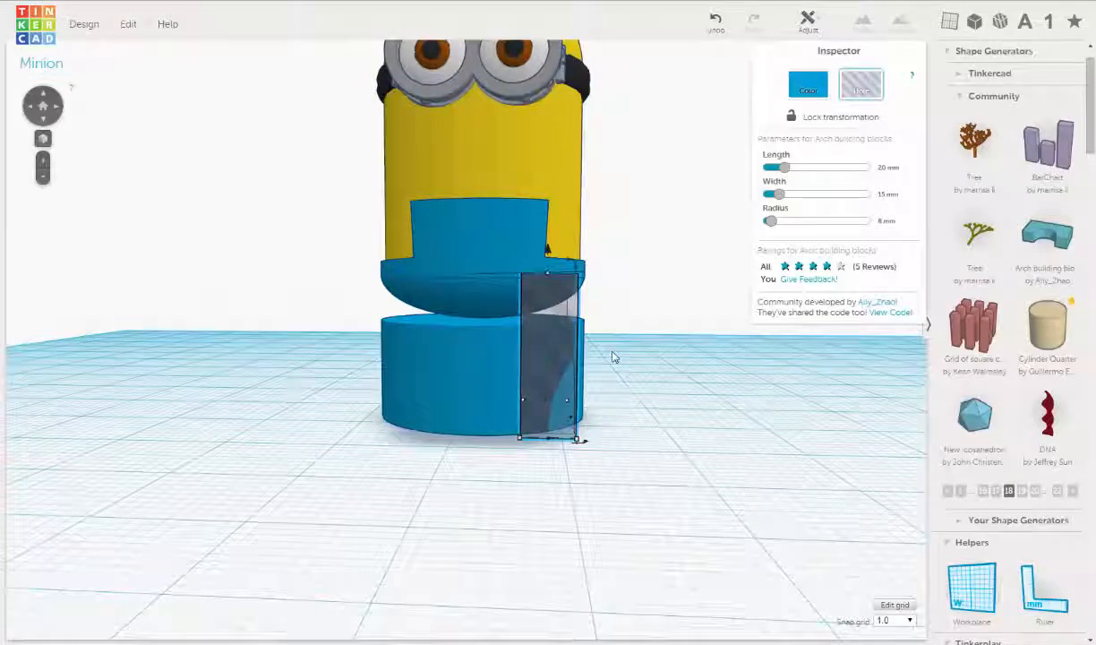
key("Right")
key("Right")
key("Right")
key("Right")
key("Right")
key("Right")
key("Right")
key("Right")
key("Right")
key("Right")
key("Right")
key("Right")
key("Right")
key("Right")
key("Right")
key("Right")
key("Right")
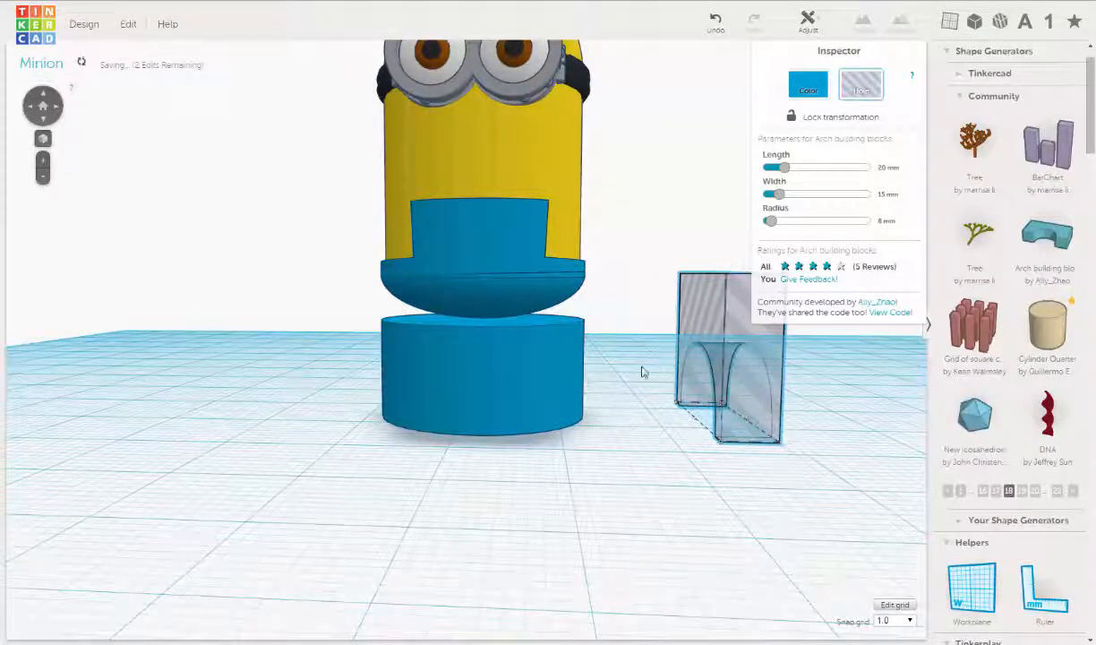
right_click_drag(642, 370, 579, 365)
- Place a box on the workplane beside the arch hole and reduce its height to 13 mm
scroll(627, 368, "down", 5)
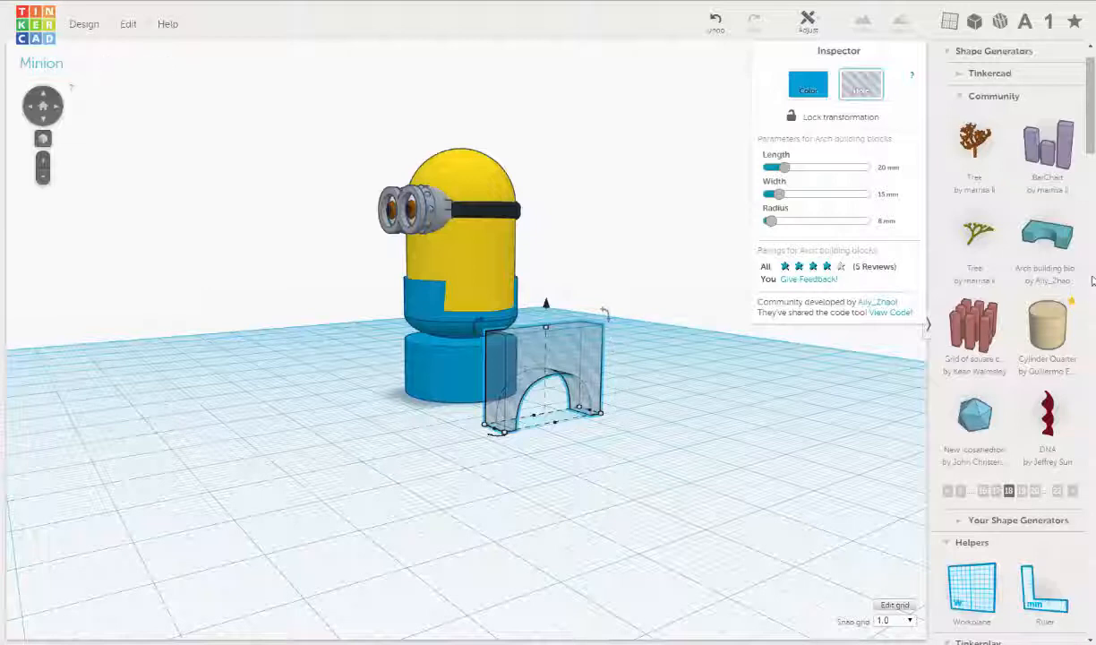
left_click_drag(1092, 87, 1091, 167)
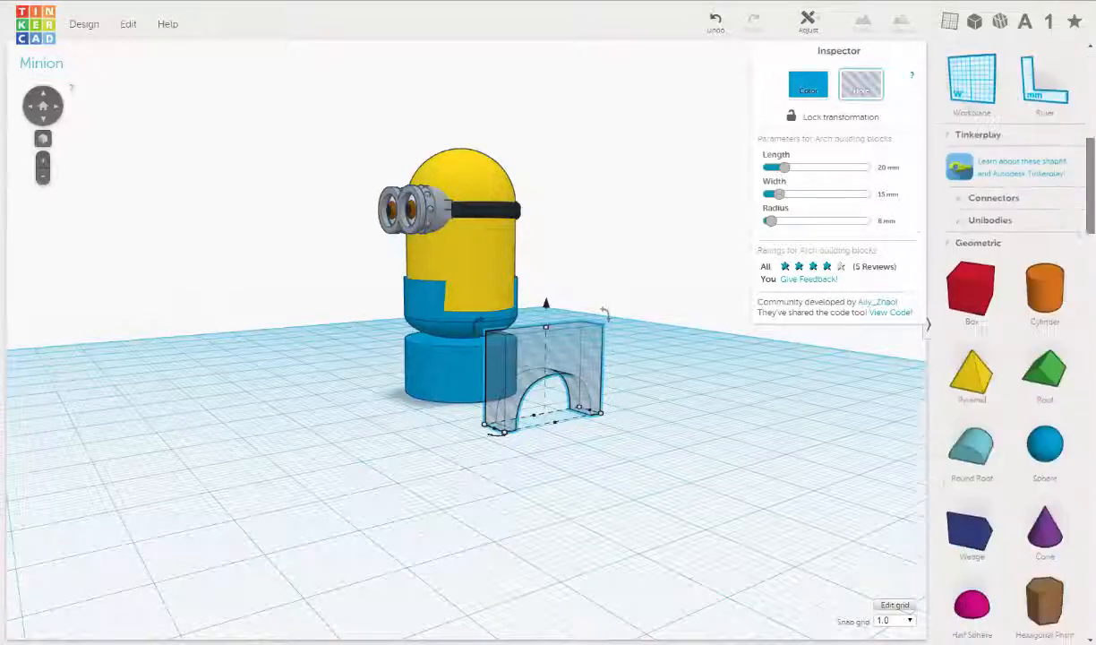
left_click_drag(990, 308, 585, 447)
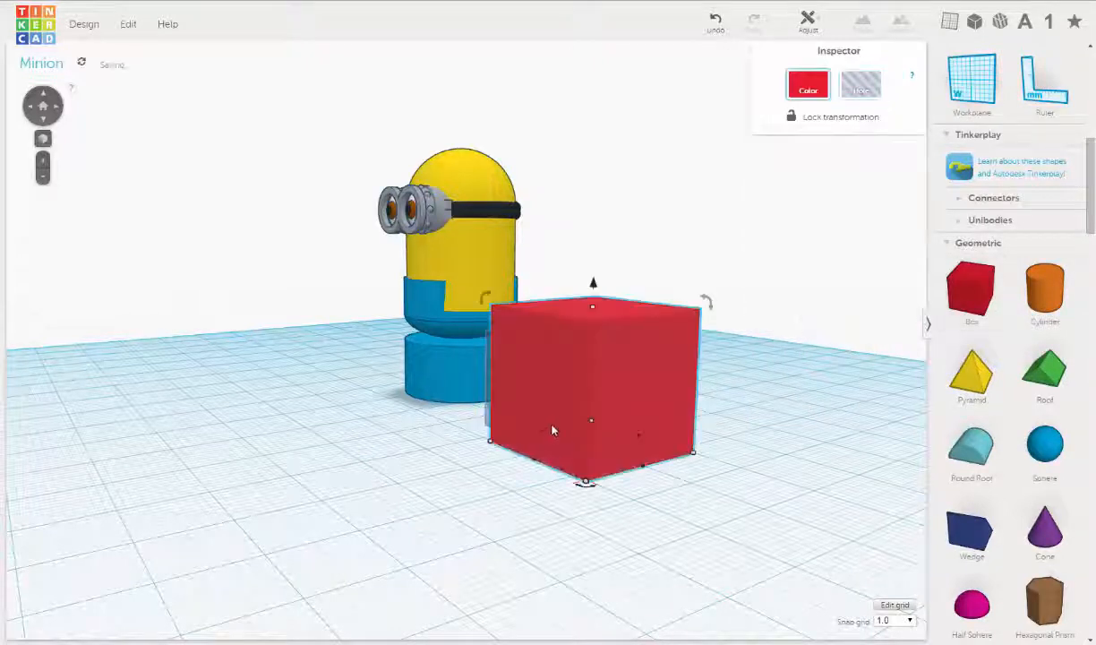
right_click_drag(565, 446, 475, 330)
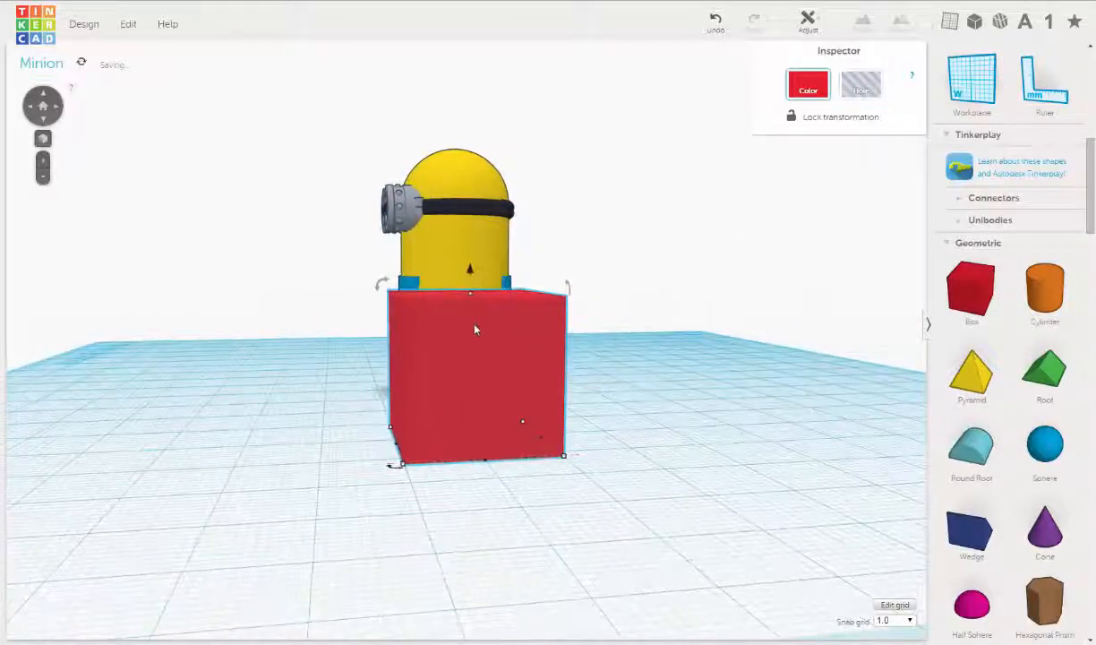
mouse_move(468, 296)
left_click_drag(470, 296, 460, 349)
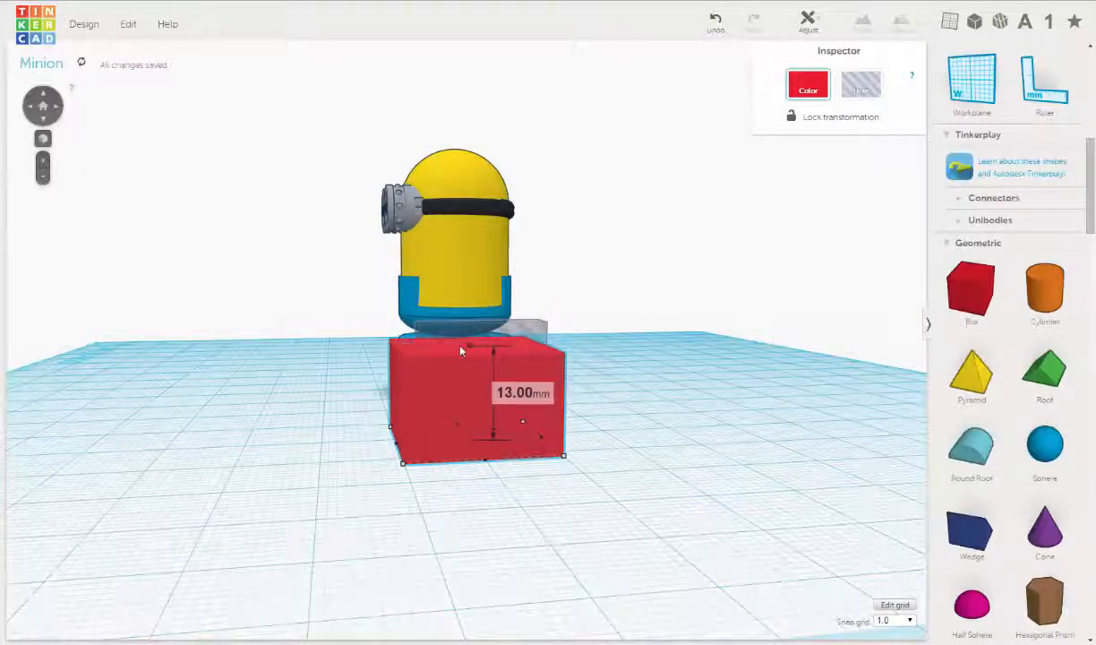
- Shift the red box 5 mm along the arch's length to line it up with the arch hole
right_click_drag(514, 392, 477, 483)
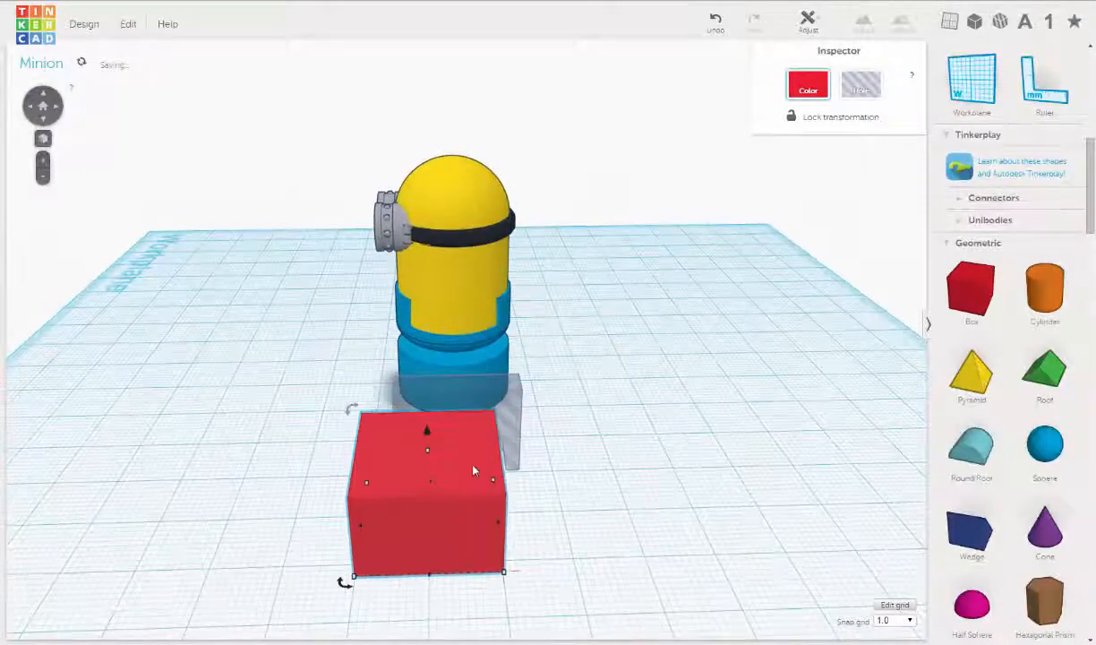
key("Right")
key("Right")
key("Right")
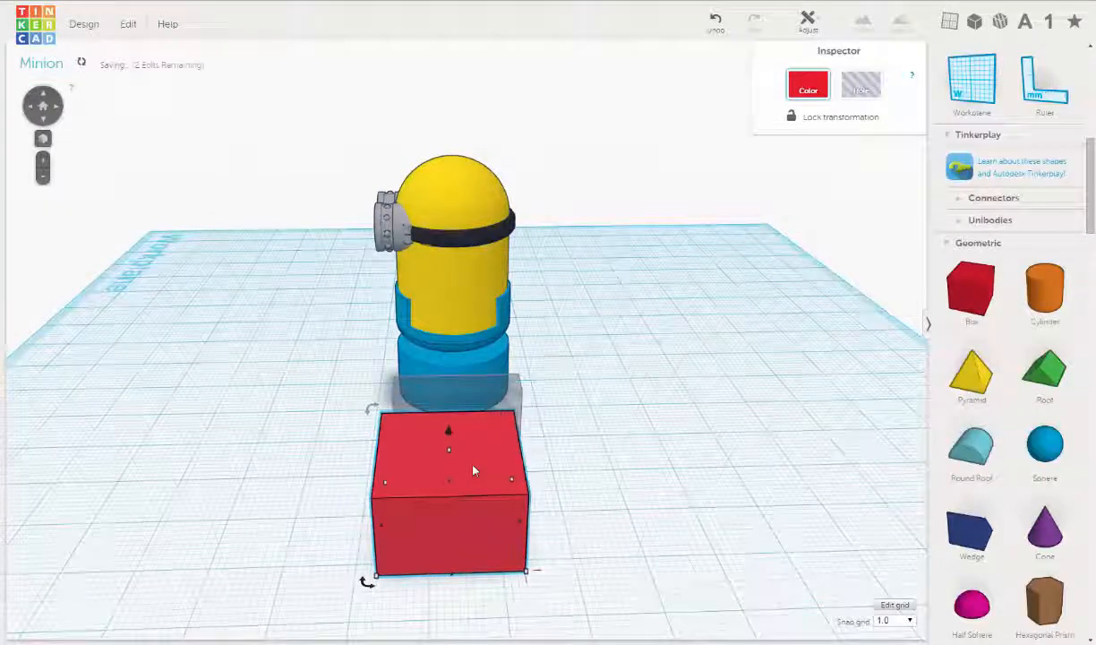
key("Right")
key("Right")
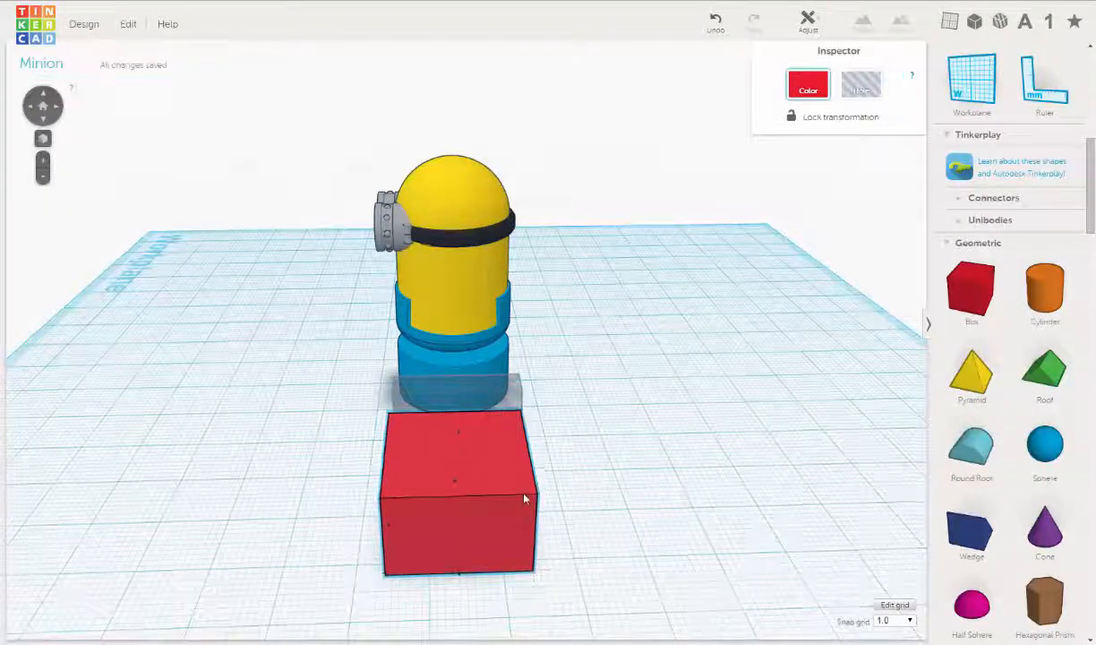
- Shorten the red box along the direction pointing away from the Minion and check its width
right_click_drag(525, 498, 736, 435)
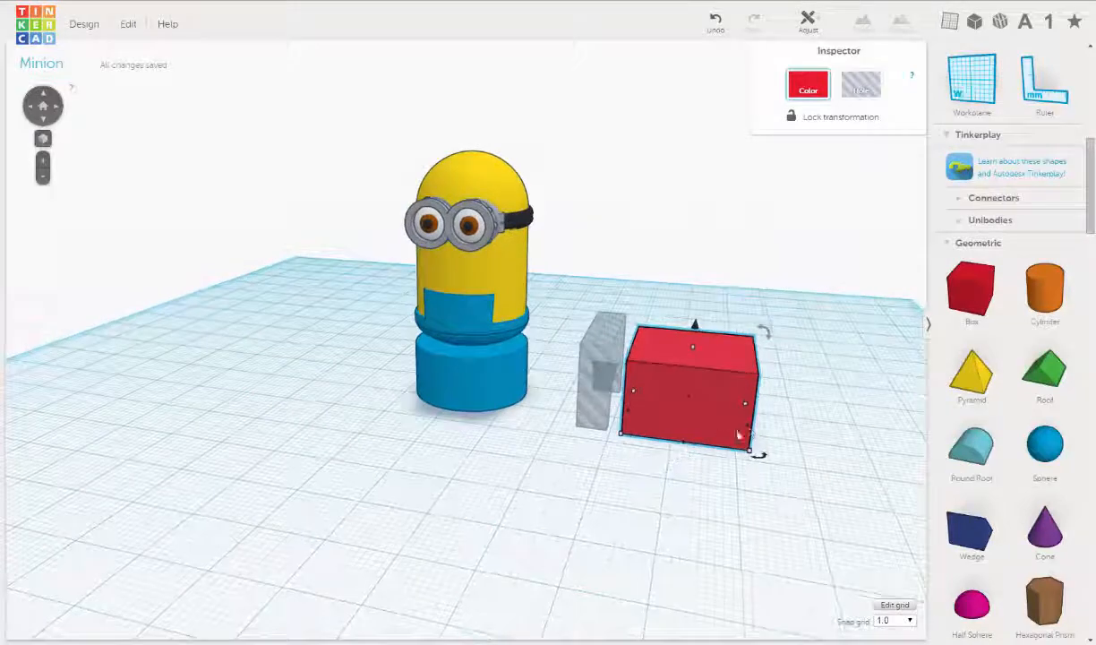
mouse_move(749, 448)
left_mouse_down()
mouse_move(702, 429)
mouse_move(733, 443)
left_mouse_up()
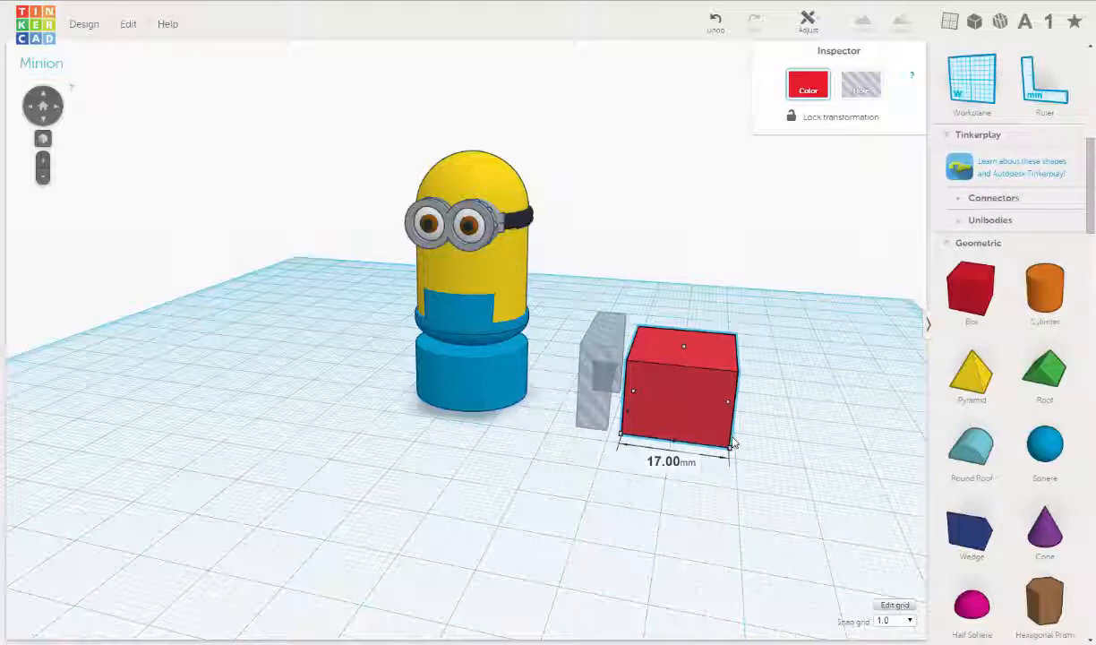
left_click_drag(732, 442, 719, 435)
right_click_drag(718, 435, 482, 346)
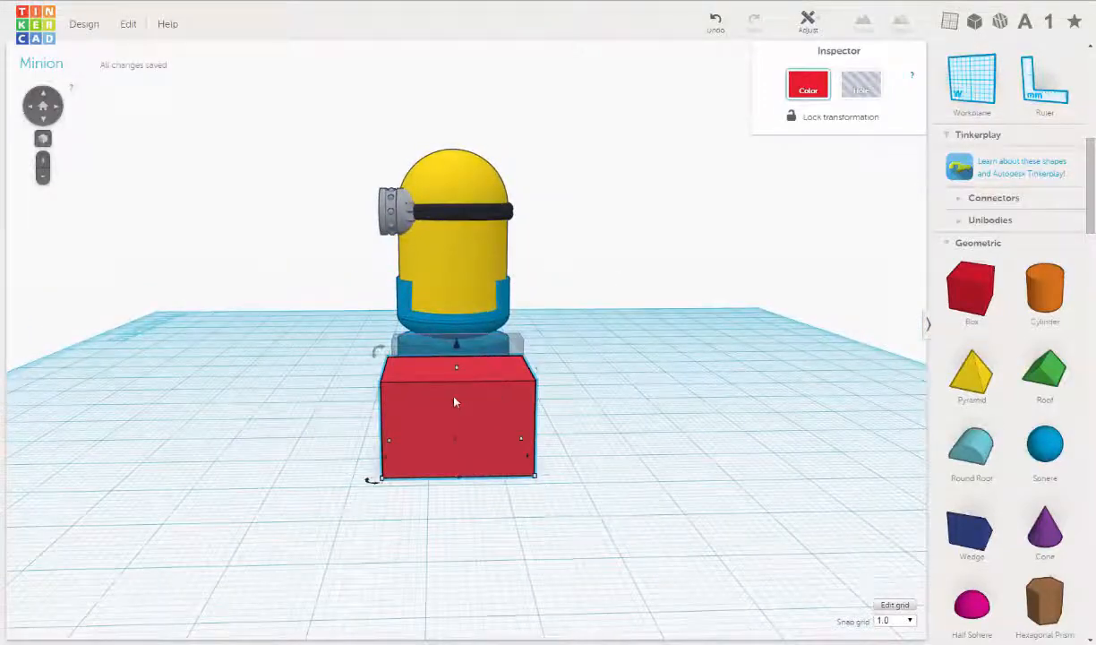
scroll(455, 404, "up", 3)
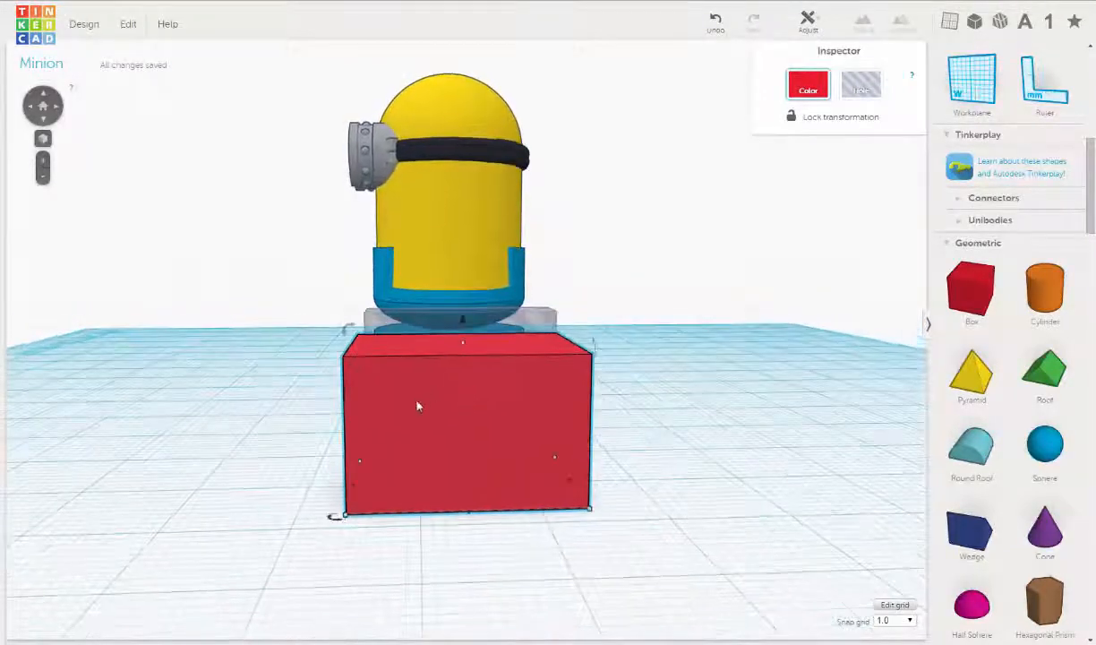
left_click_drag(353, 485, 352, 486)
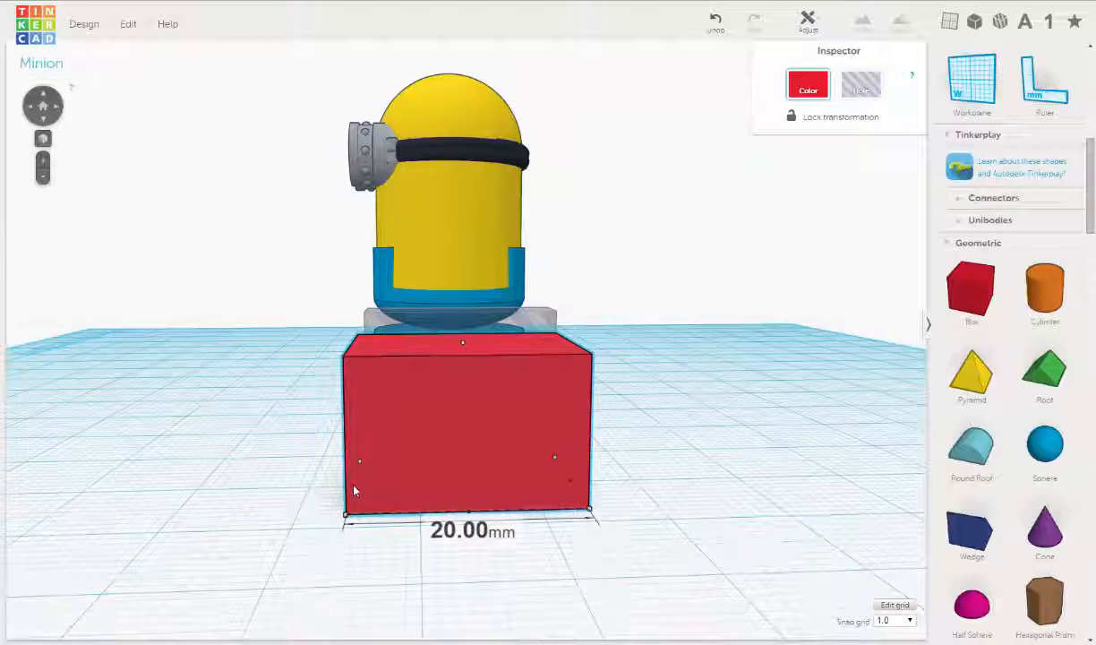
- Move the red box 3 mm toward the arch hole and 1 mm sideways
right_click_drag(457, 450, 472, 415)
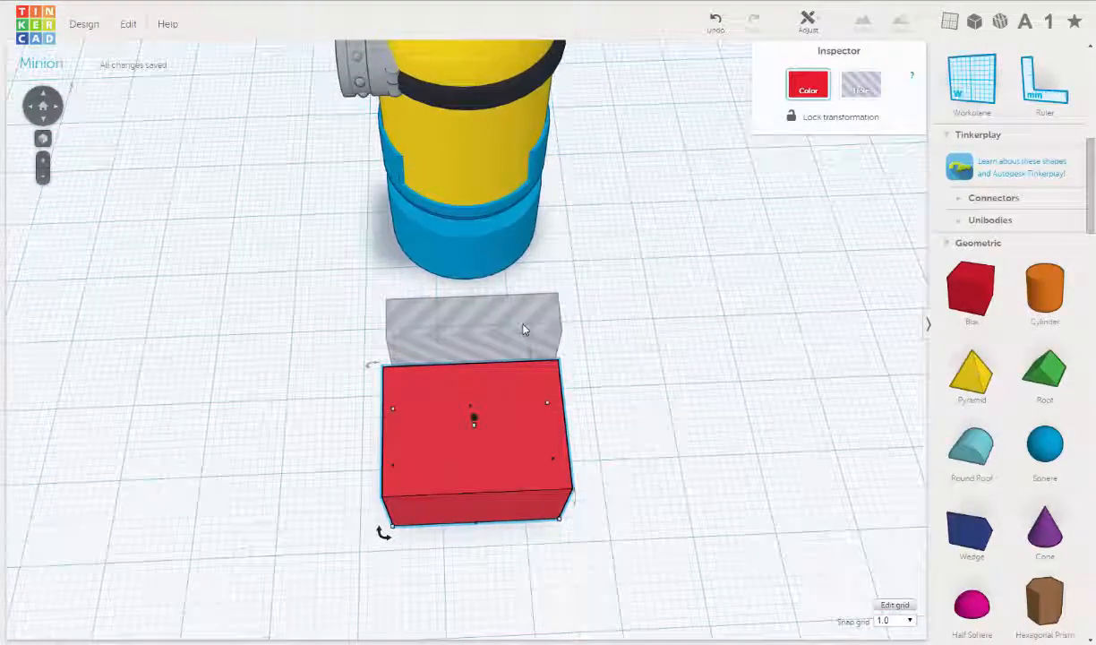
key("Up")
key("Up")
key("Up")
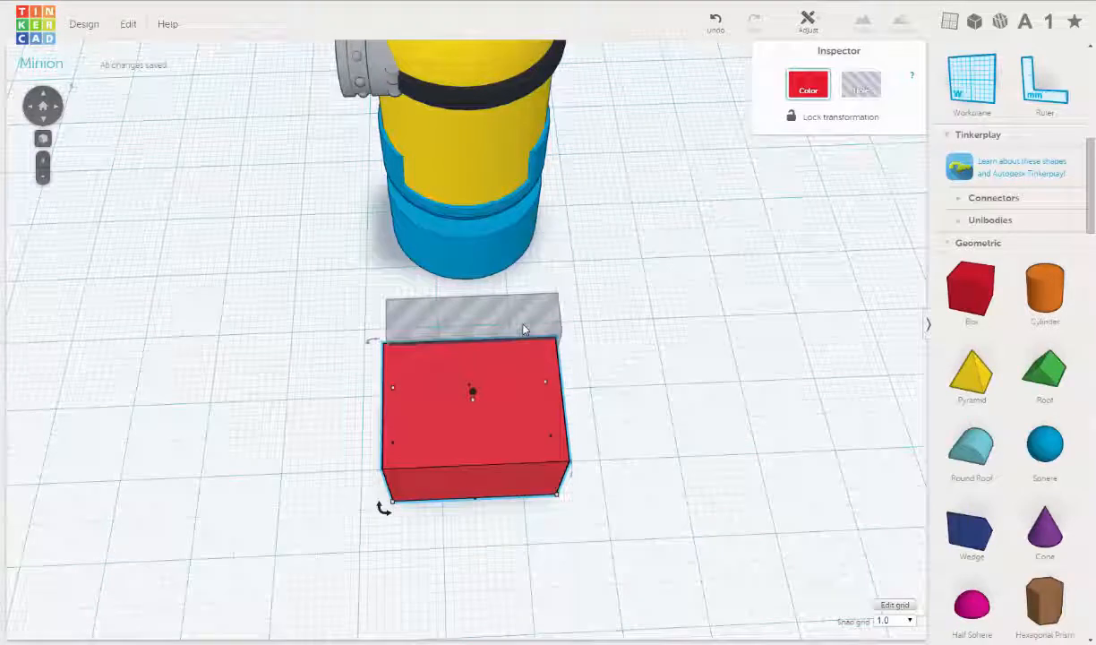
key("Right")
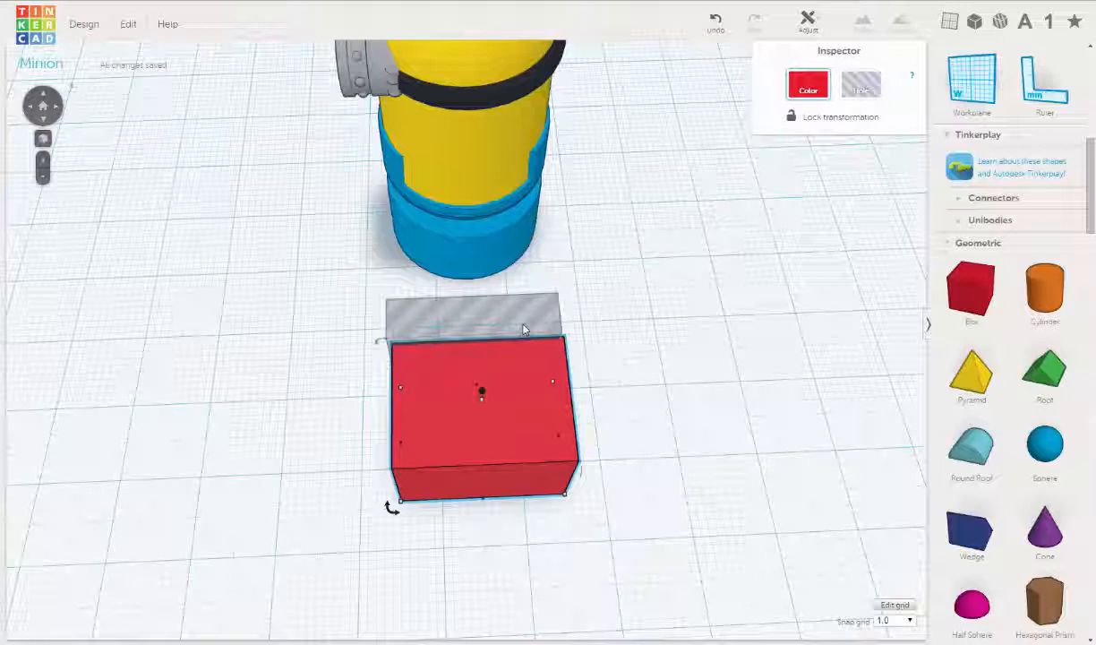
- Set the snap grid to 0.5 and nudge the red box 0.5 mm sideways along the arch hole's length
scroll(524, 329, "up", 3)
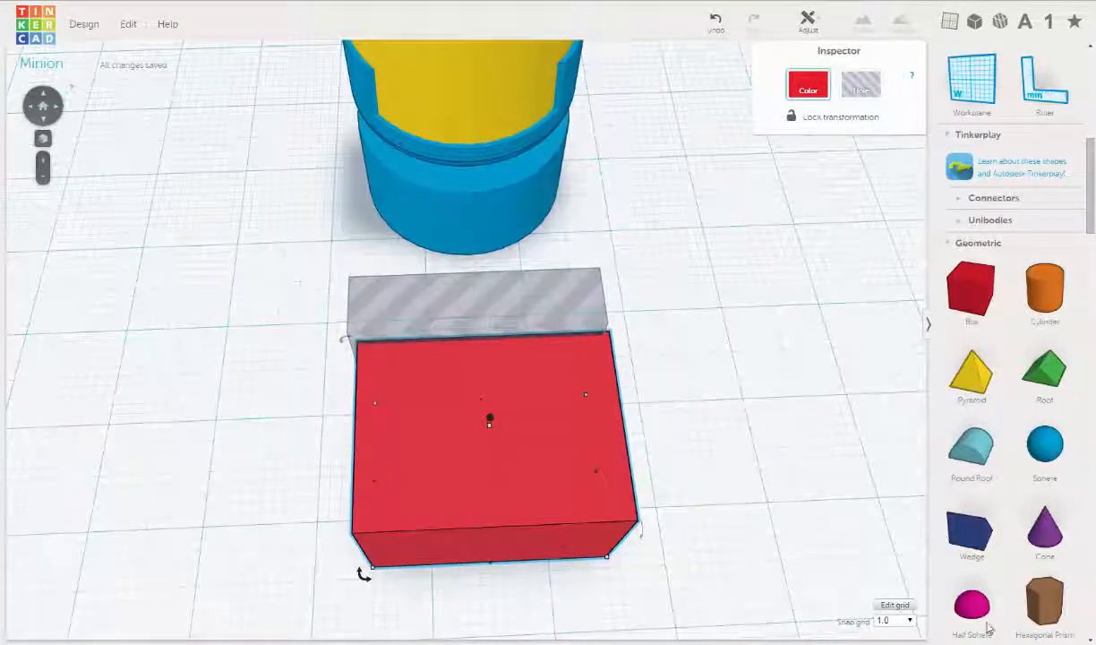
left_click(898, 619)
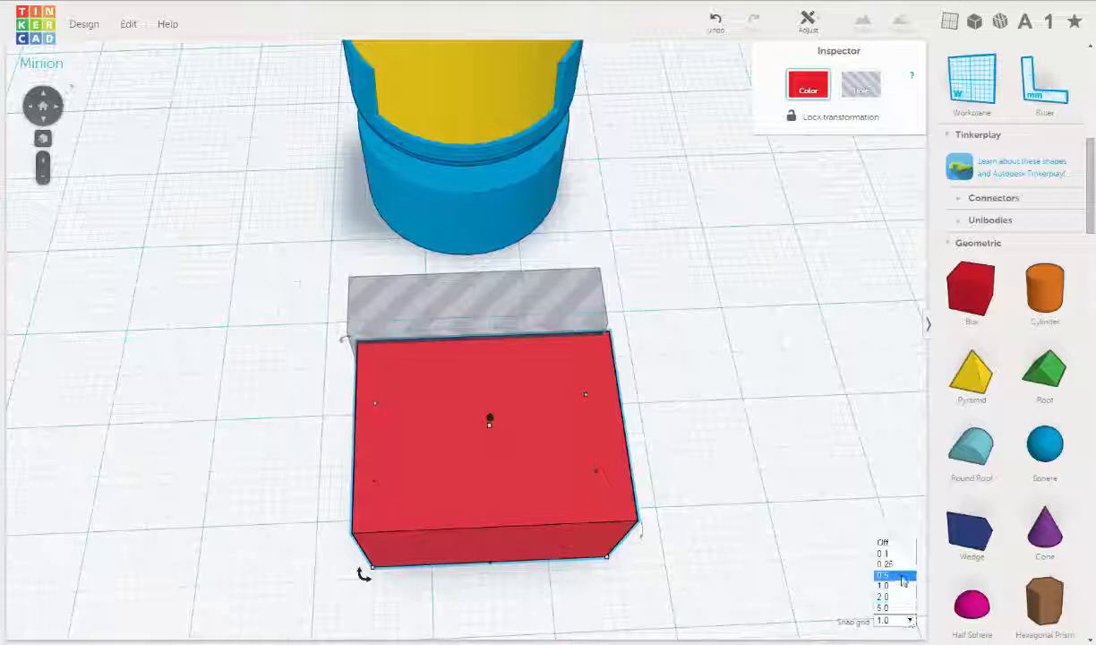
left_click(895, 574)
key("Left")
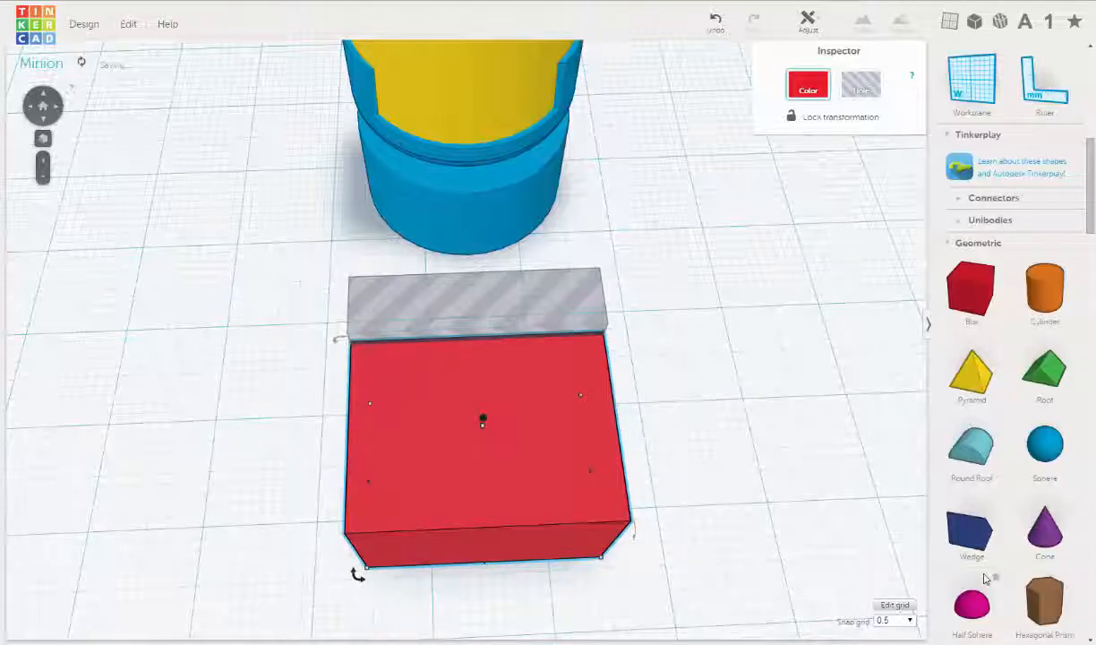
- Duplicate the arch hole in place beside the red box
right_click_drag(440, 446, 599, 305)
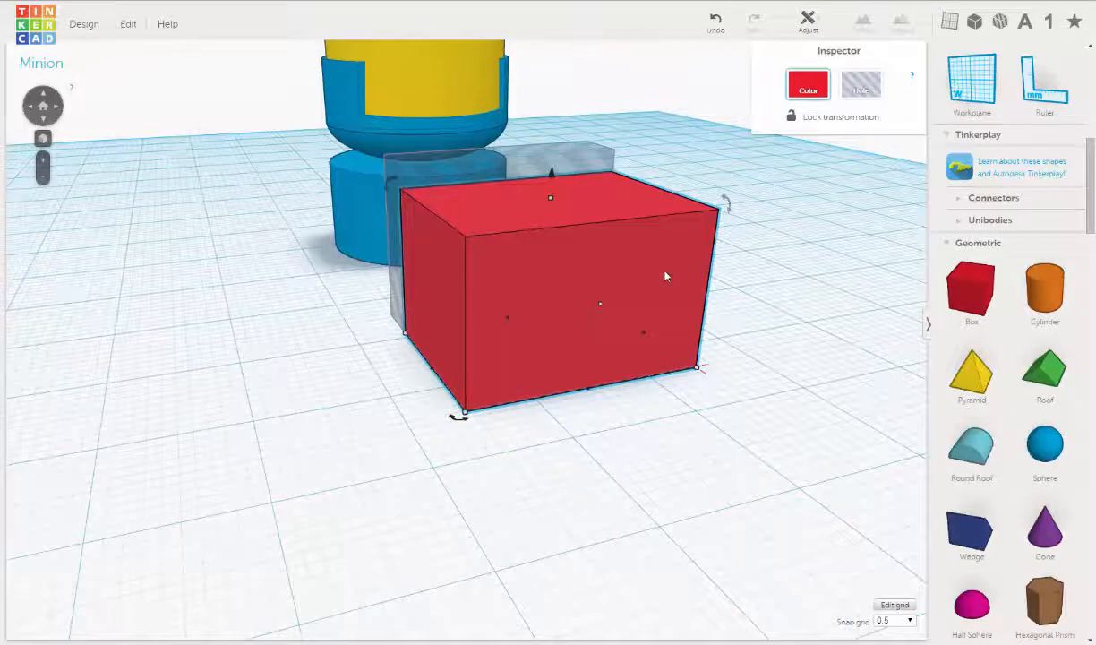
right_click_drag(665, 277, 830, 272)
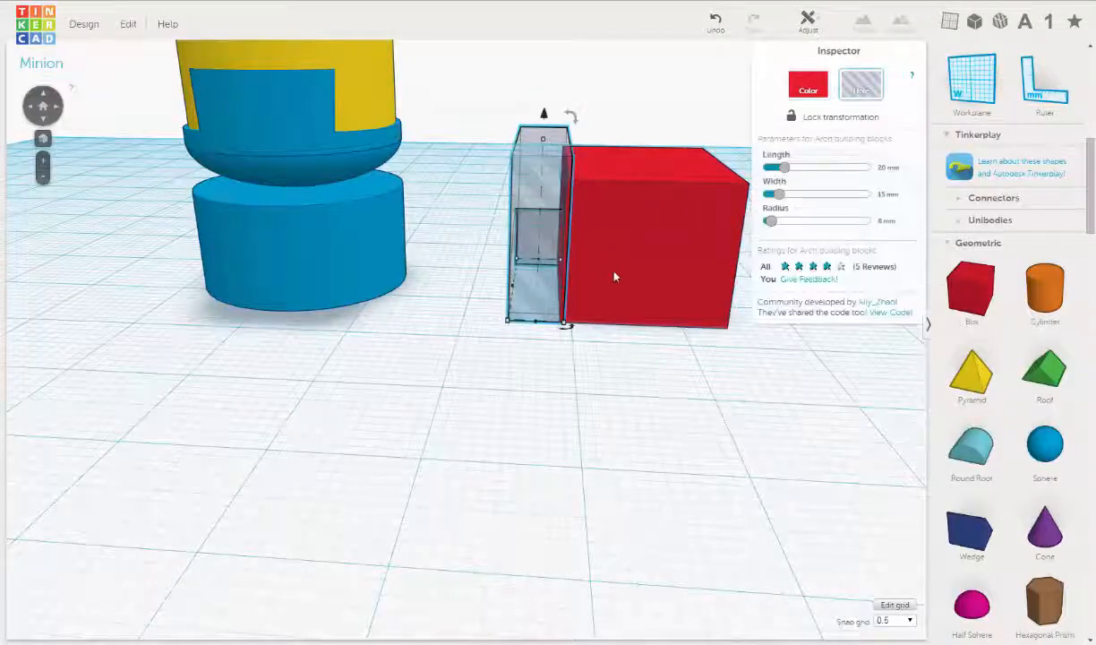
right_click_drag(614, 276, 510, 285)
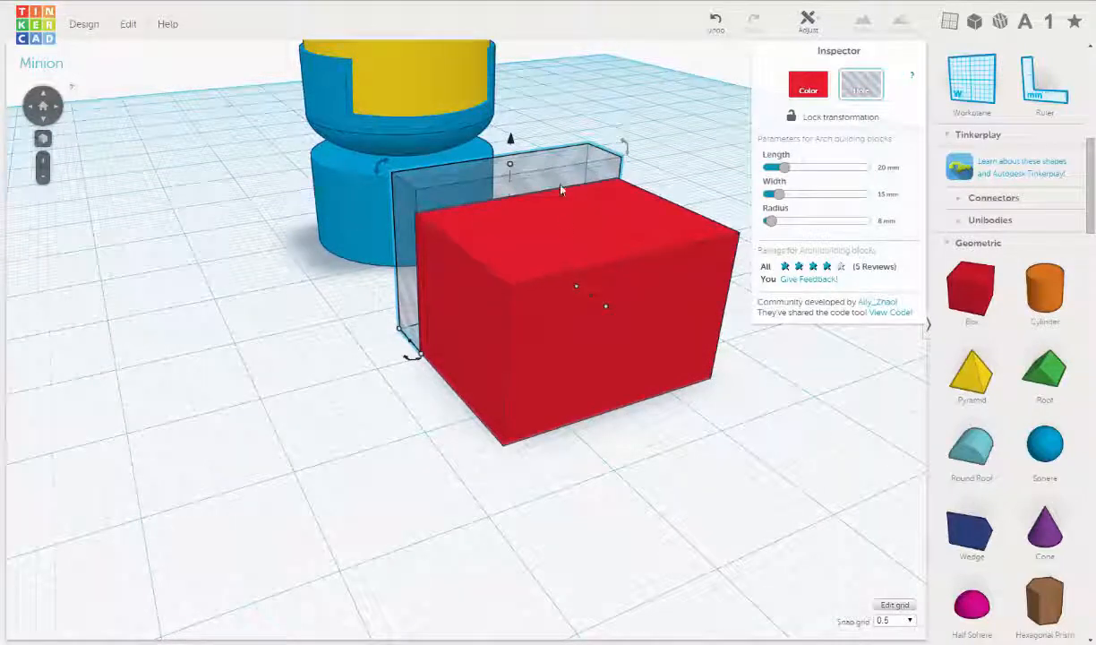
left_click(124, 27)
left_click(136, 82)
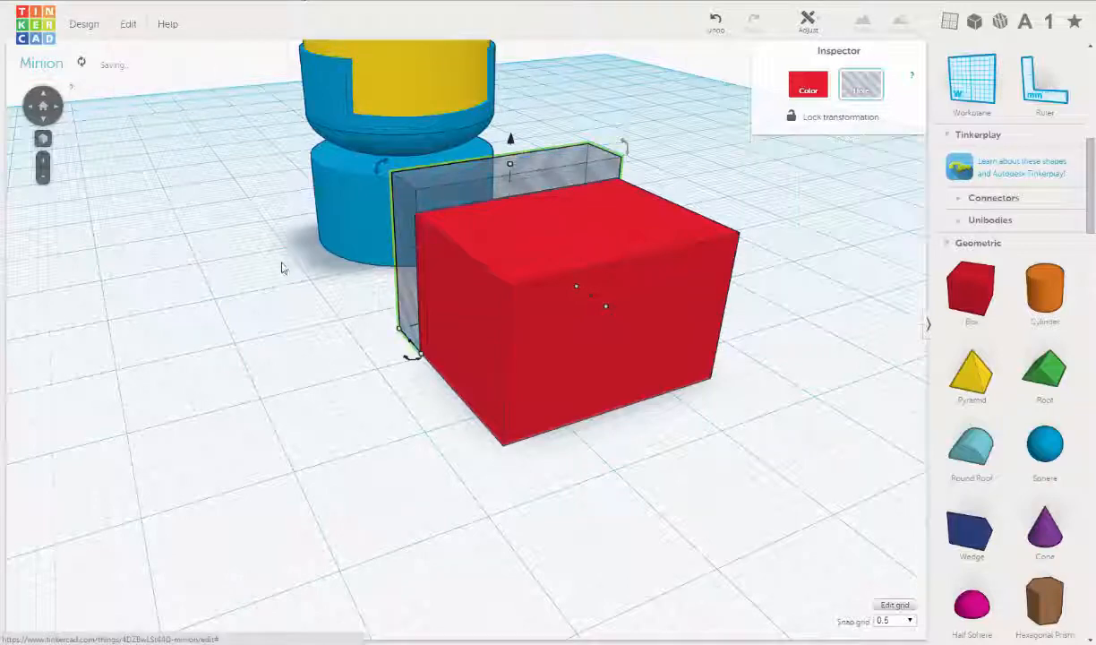
right_click_drag(280, 340, 468, 330)
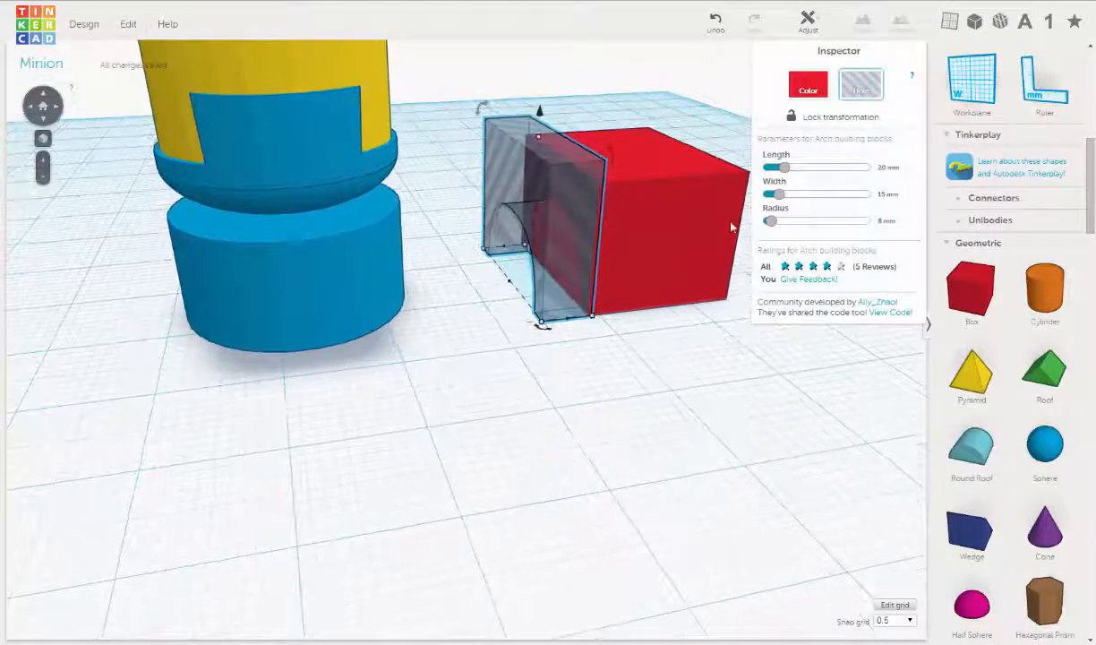
- Move the red box away from the arch holes to leave a clear gap between them
left_click(707, 232)
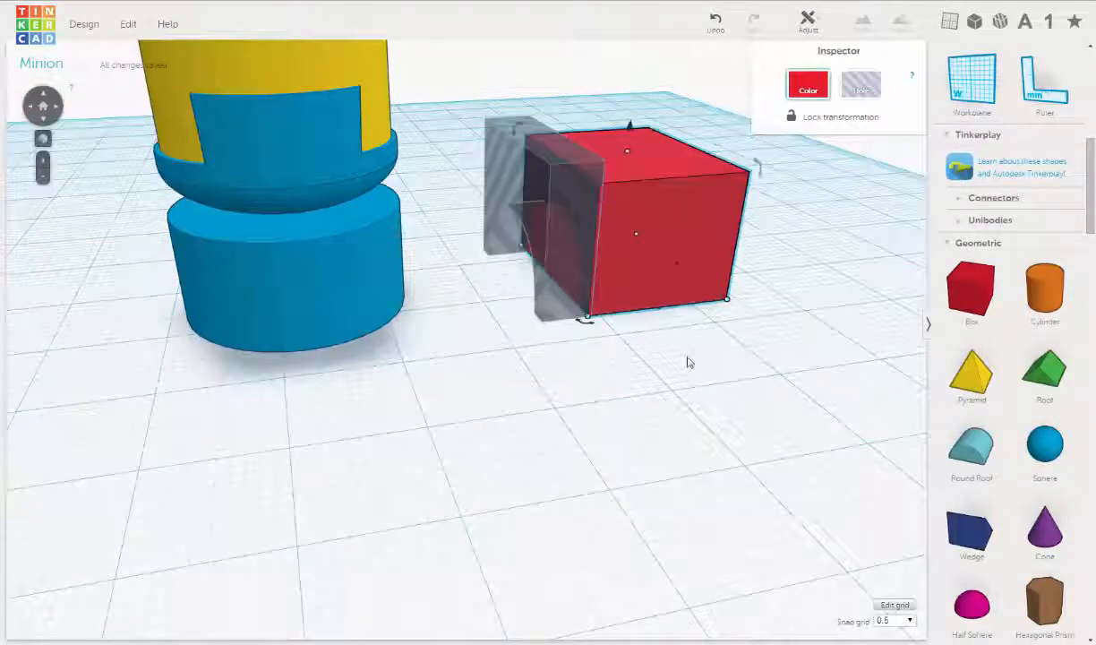
right_click_drag(687, 363, 490, 334)
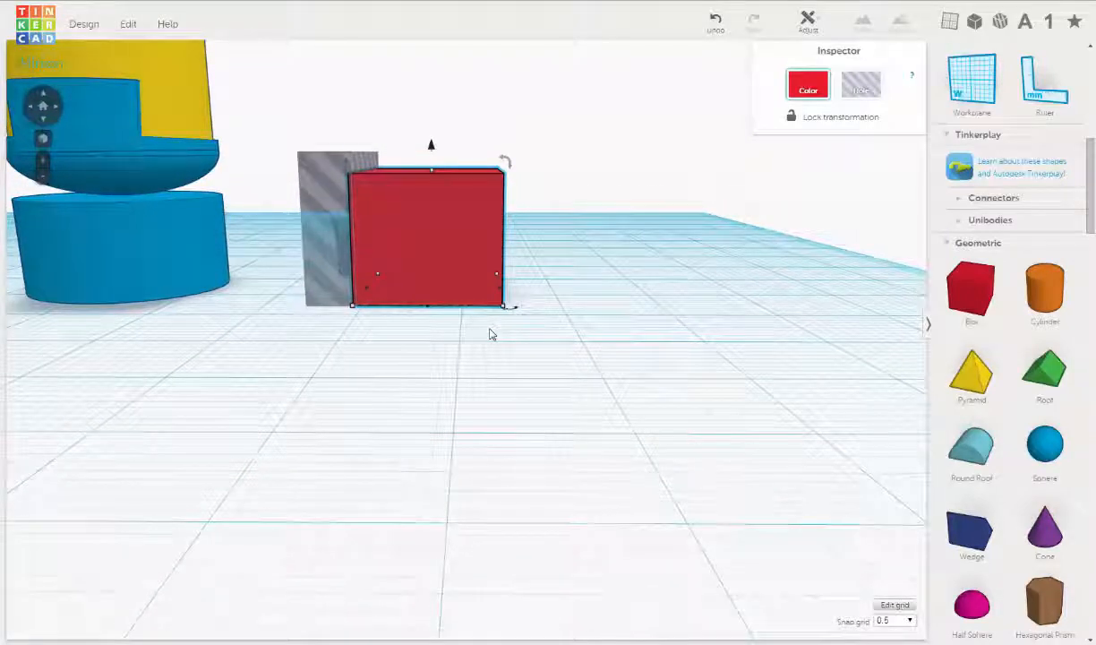
key("Right")
key("Right")
key("Right")
key("Right")
key("Right")
key("Right")
key("Right")
key("Right")
key("Right")
key("Right")
key("Right")
key("Right")
key("Right")
key("Right")
key("Right")
key("Right")
key("Right")
key("Right")
key("Right")
key("Right")
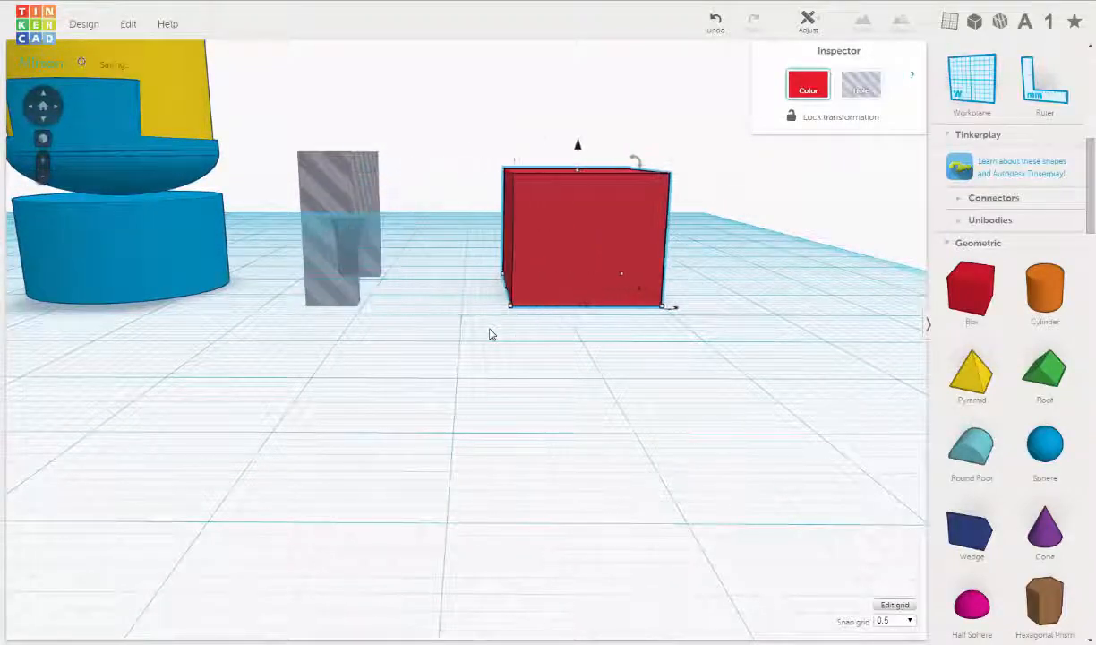
- Set the radius of the duplicated arch hole to 10 mm and check the opening's shape
left_click(344, 188)
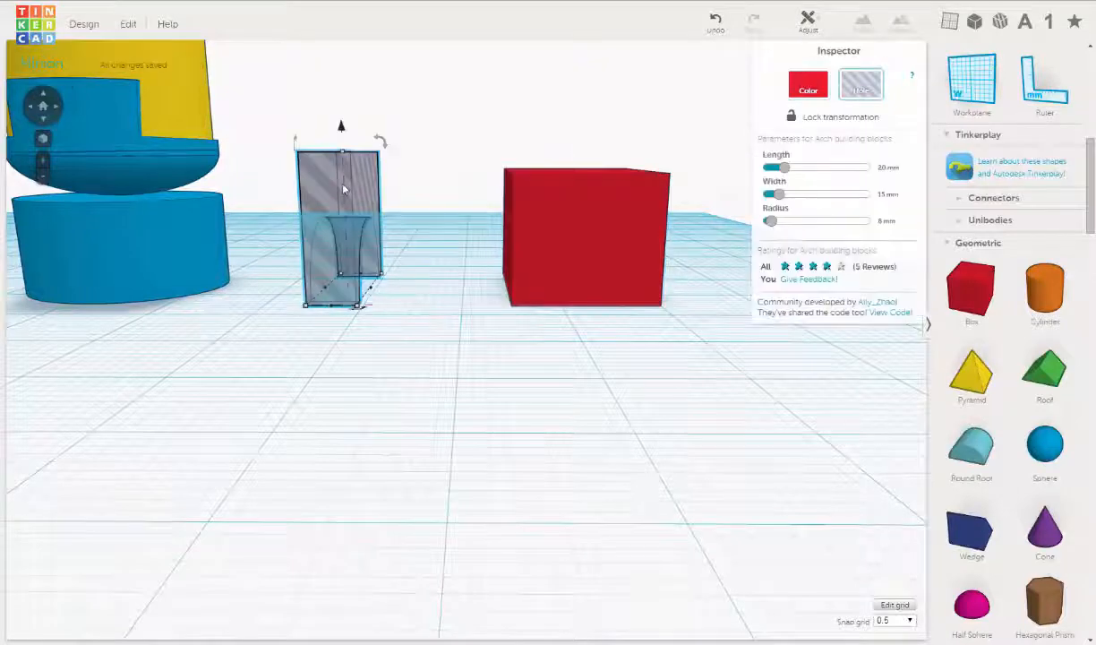
right_click_drag(387, 213, 266, 237)
scroll(496, 176, "up", 8)
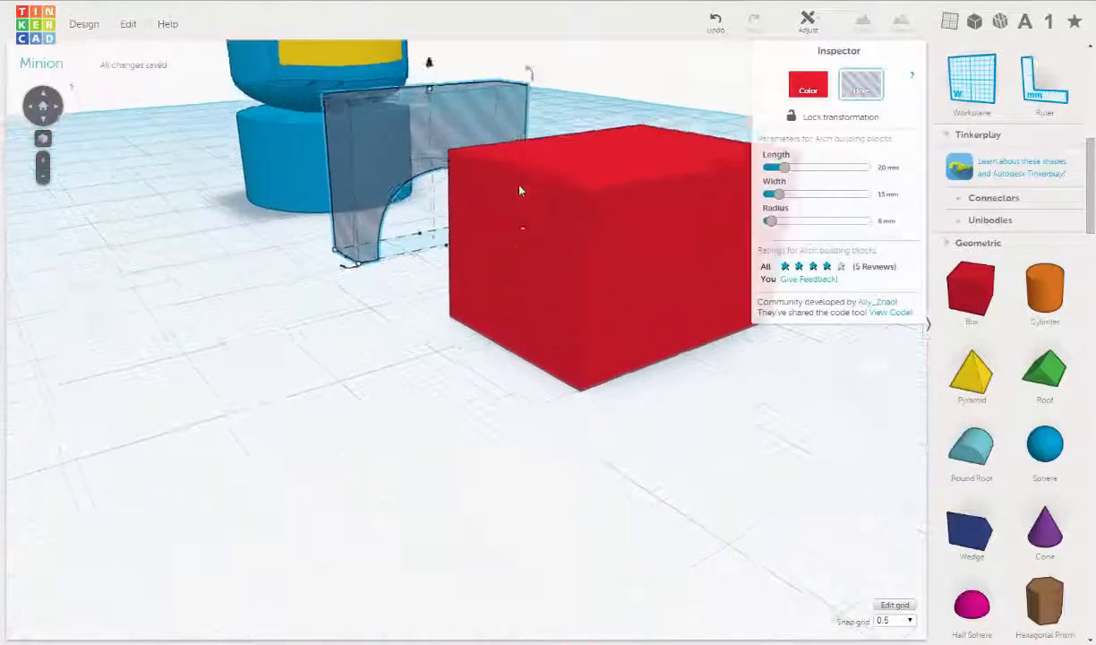
scroll(476, 326, "down", 3)
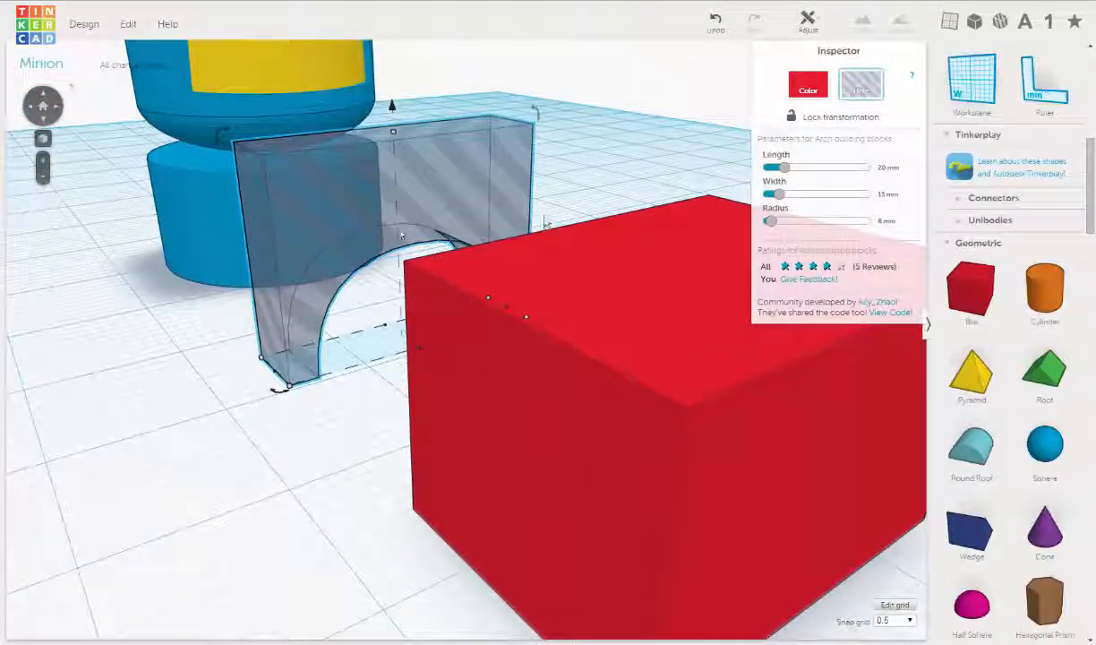
left_click(904, 225)
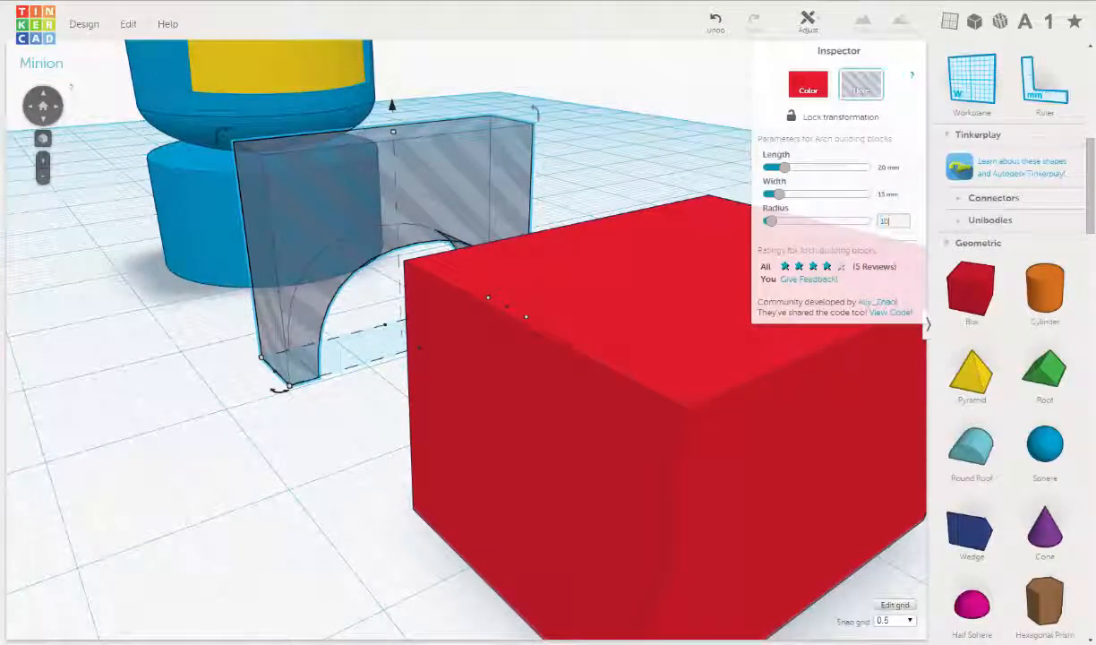
key("Up")
key("Up")
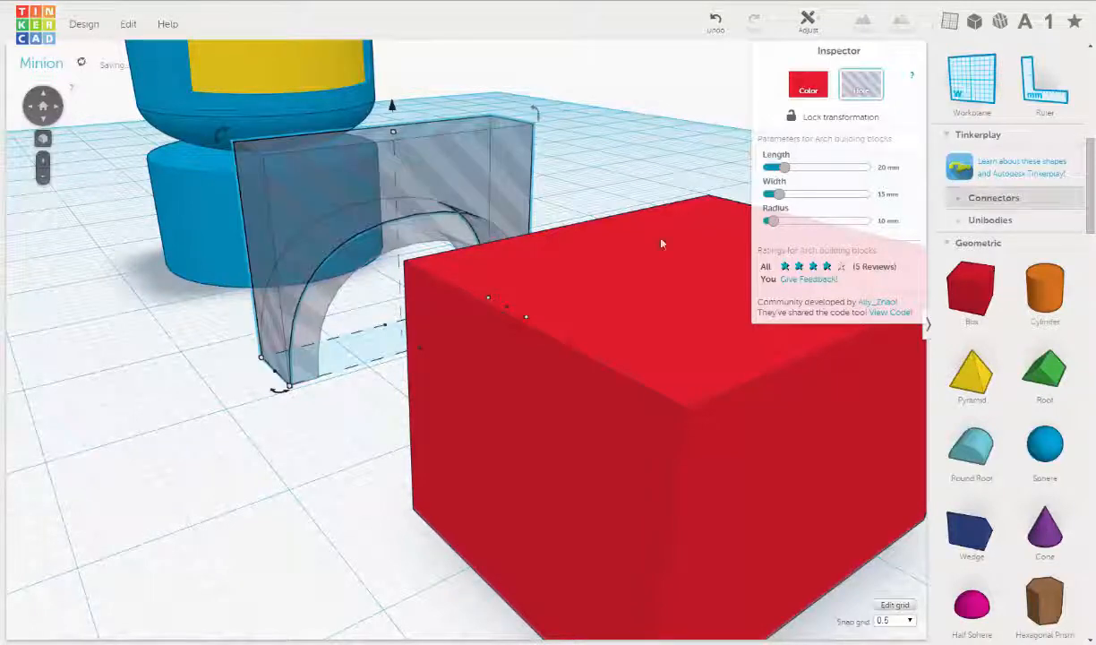
right_click_drag(397, 258, 464, 203)
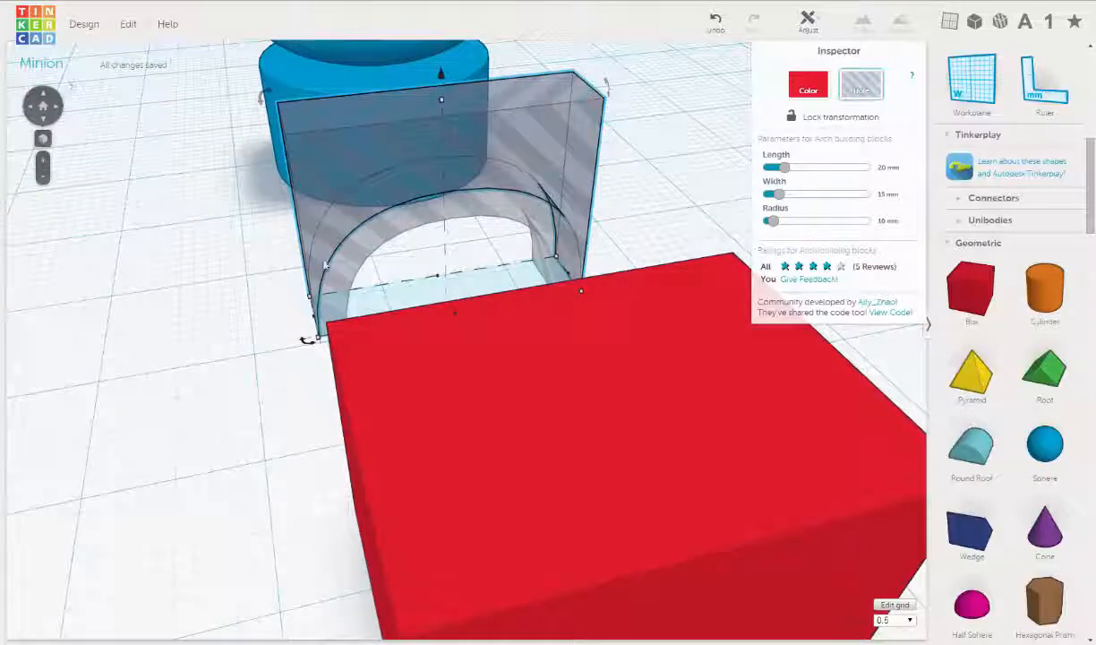
scroll(443, 212, "down", 3)
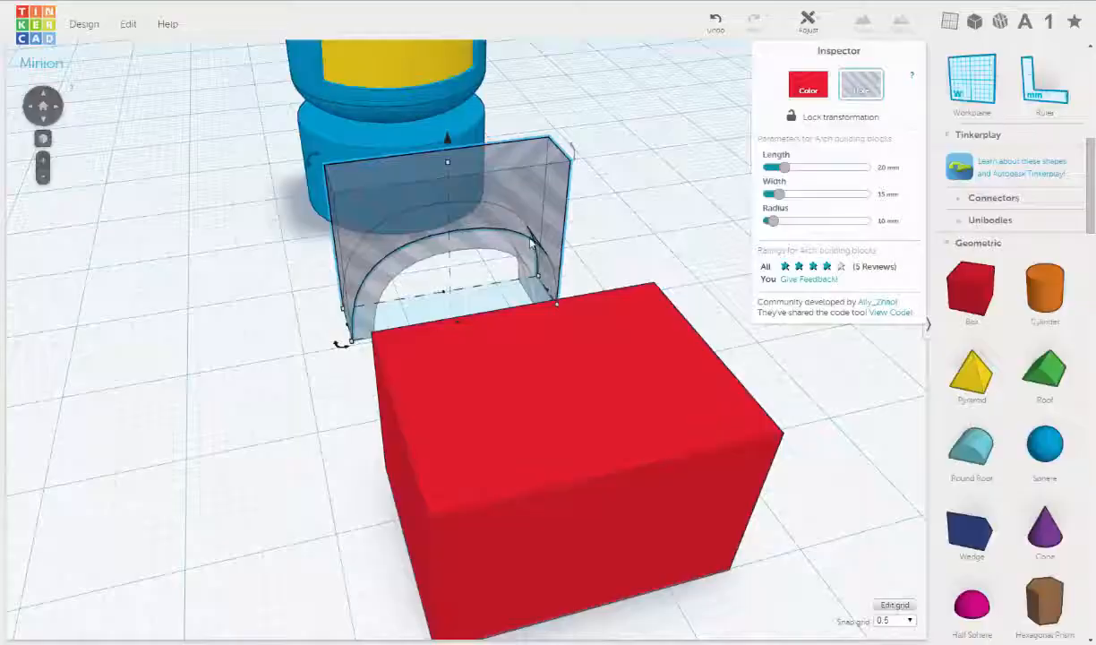
right_click_drag(531, 243, 557, 220)
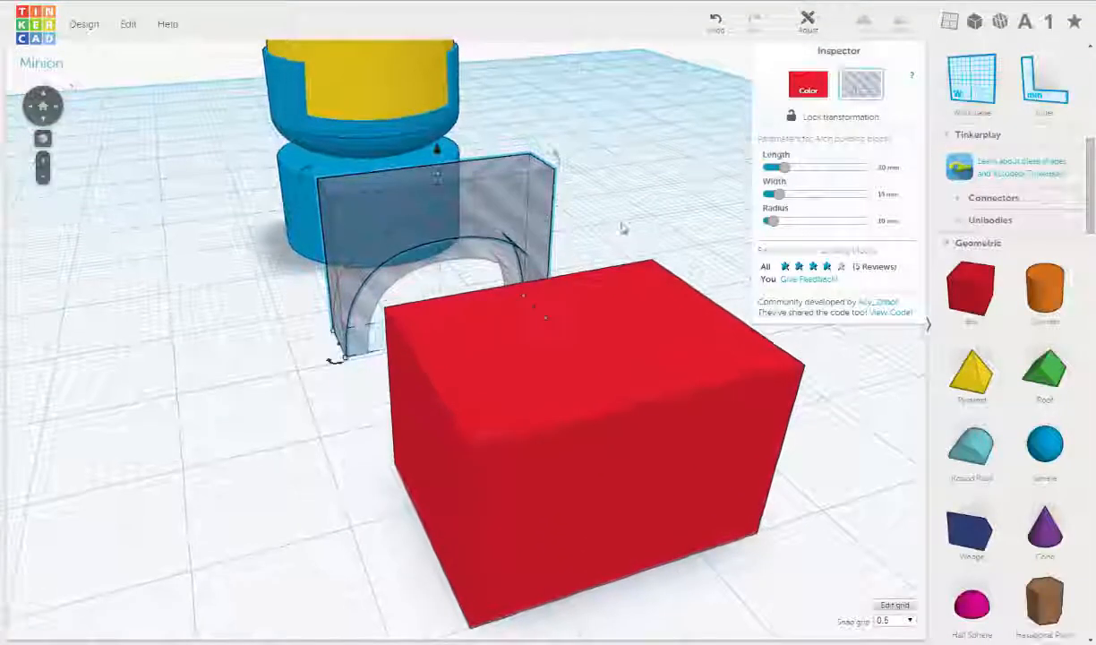
- Set the arch hole's radius to 9.5 mm and inspect the opening from the side
left_click(884, 224)
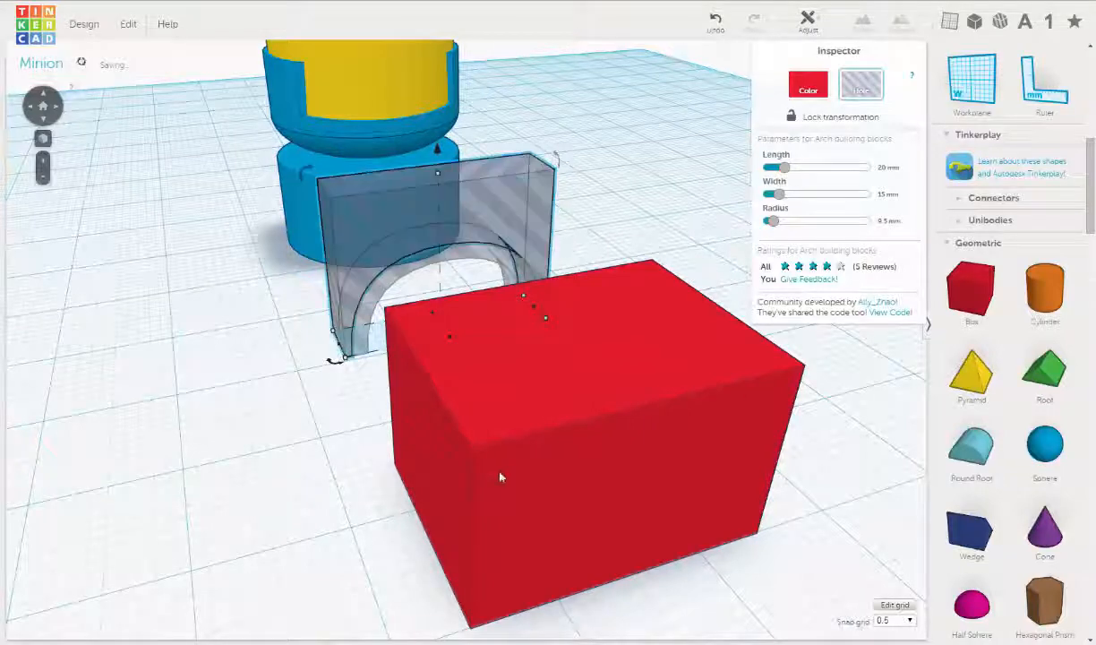
right_click_drag(419, 457, 580, 310)
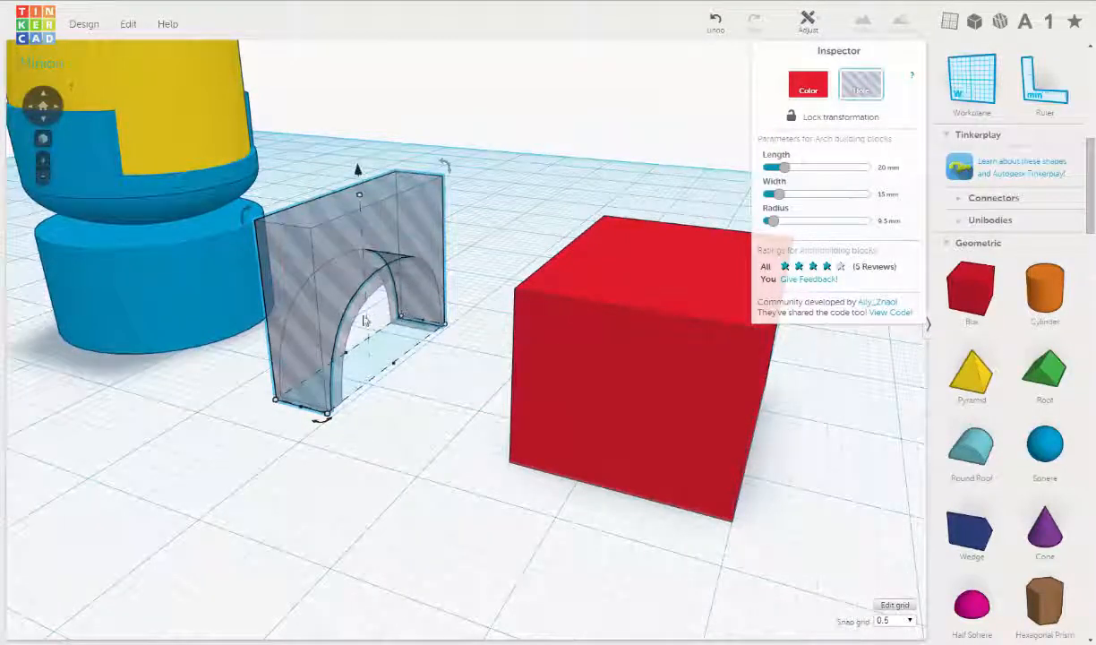
right_click_drag(388, 374, 367, 350)
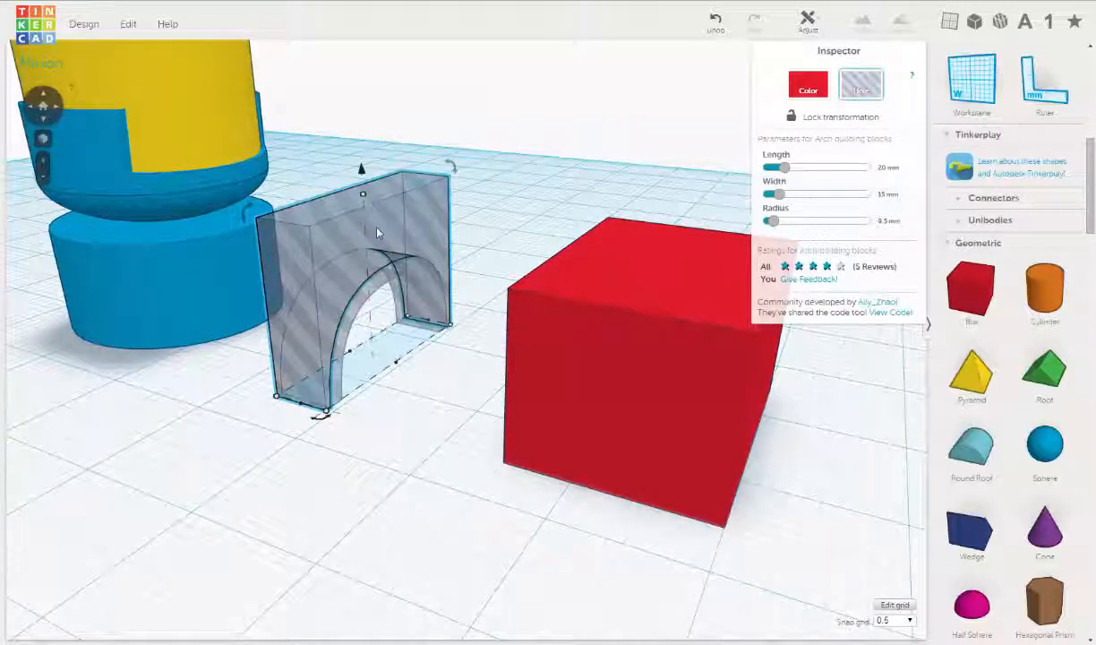
- Move the arch hole with the 9.5 mm radius into the blue lower overalls cylinder, leaving the other arch in place
left_click(409, 384)
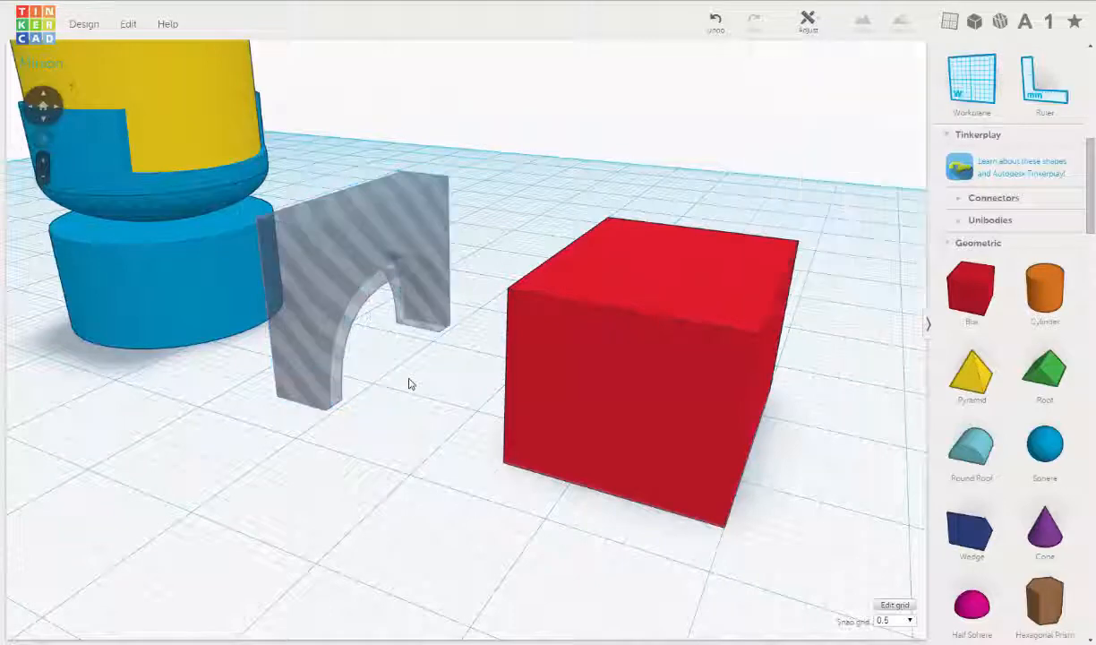
left_click(296, 235)
right_click_drag(352, 358, 562, 294)
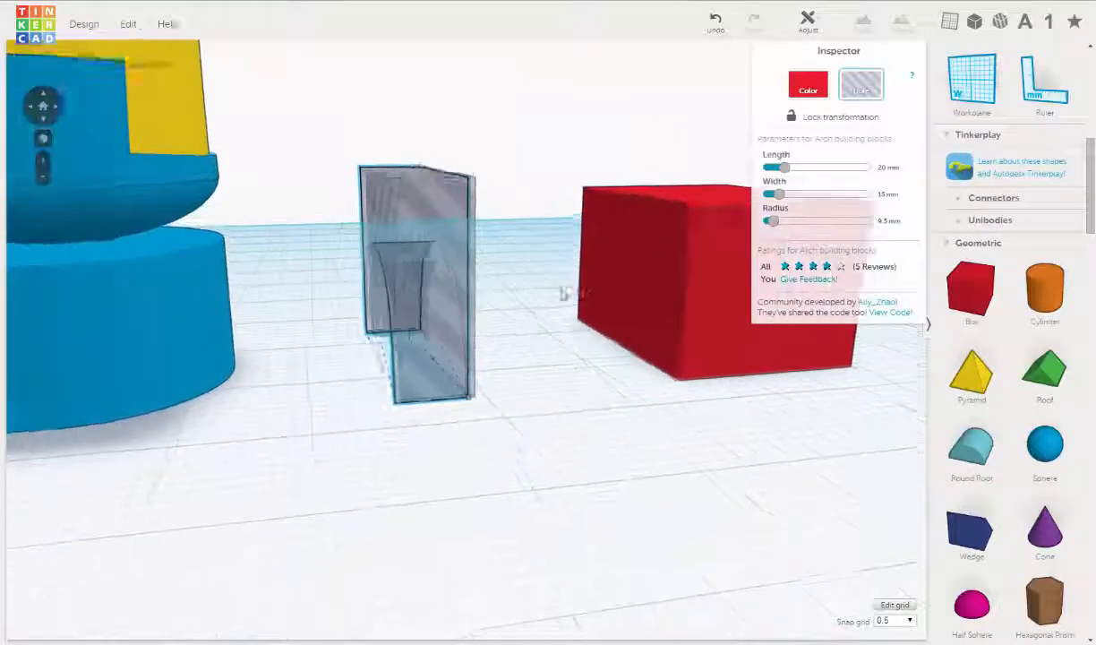
key("Left")
key("Left")
key("Left")
key("Left")
key("Left")
key("Left")
key("Left")
key("Left")
key("Left")
key("Left")
key("Left")
key("Left")
key("Left")
key("Left")
key("Left")
key("Left")
key("Left")
key("Left")
key("Left")
key("Left")
key("Left")
key("Left")
key("Left")
key("Left")
key("Left")
key("Left")
key("Left")
key("Left")
key("Left")
key("Left")
key("Left")
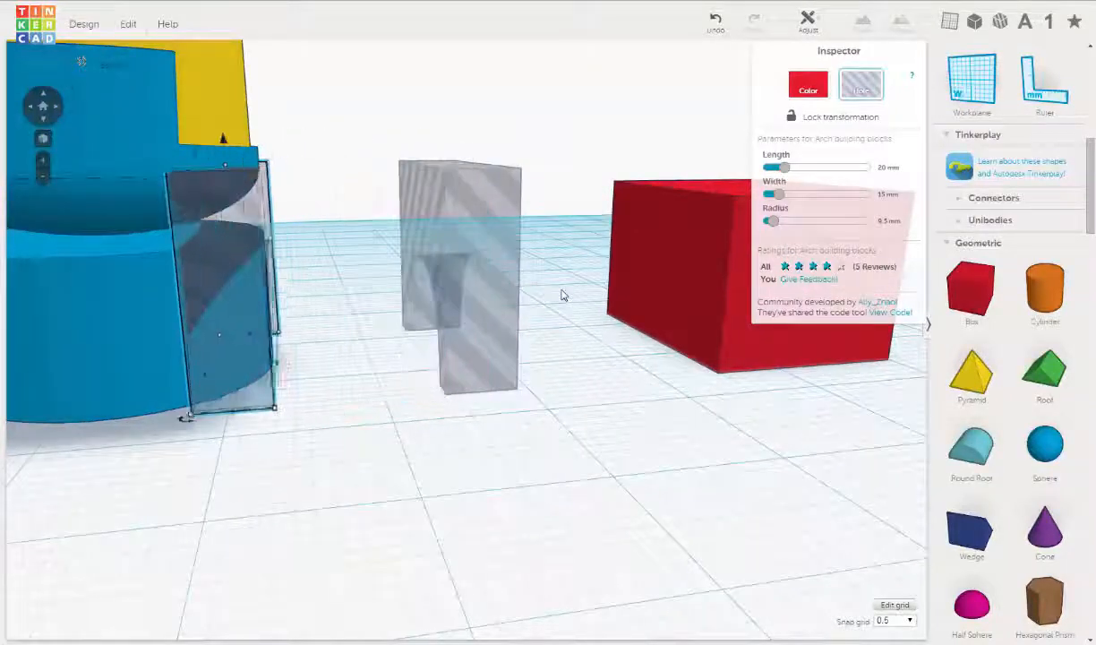
right_click_drag(302, 364, 172, 368)
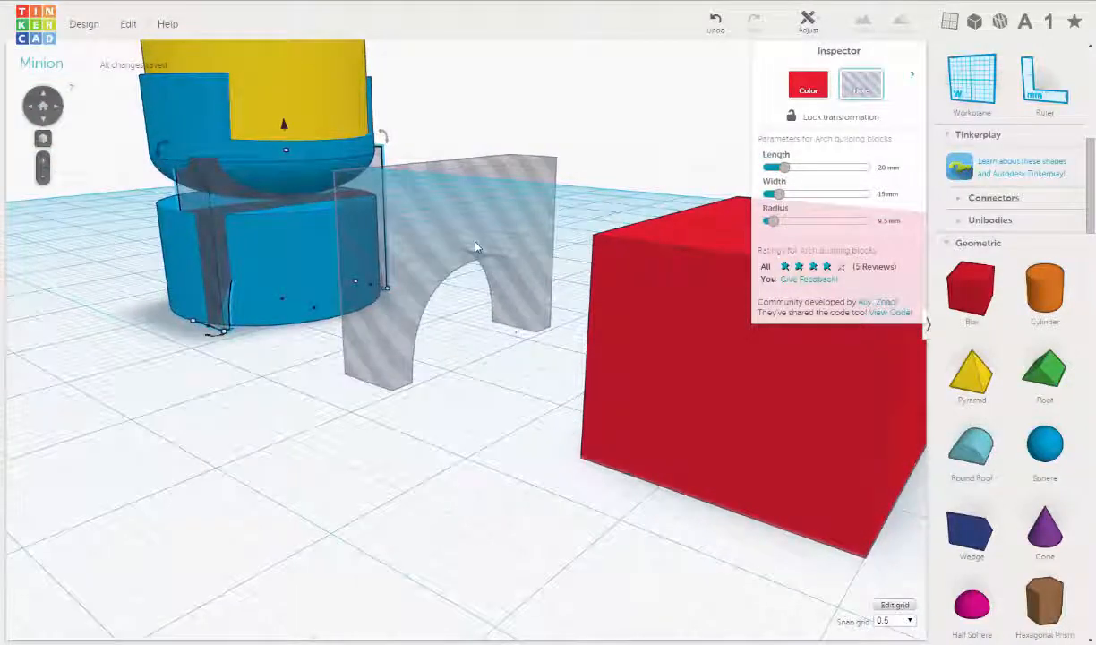
- Move the red box back toward the remaining arch hole until it overlaps the arch's full thickness
left_click(638, 377)
right_click_drag(571, 411, 637, 418)
middle_click_drag(637, 418, 572, 426)
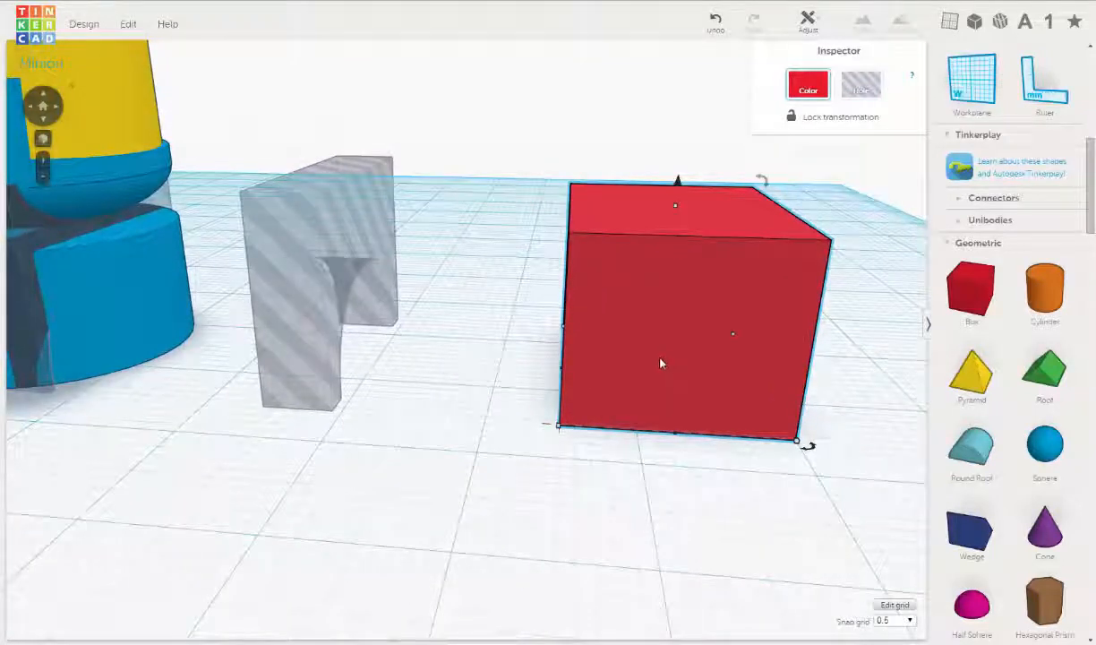
key("Left")
key("Left")
key("Left")
key("Left")
key("Left")
key("Left")
key("Left")
key("Left")
key("Left")
key("Left")
key("Left")
key("Left")
key("Left")
key("Left")
key("Left")
key("Left")
key("Left")
key("Left")
key("Left")
key("Left")
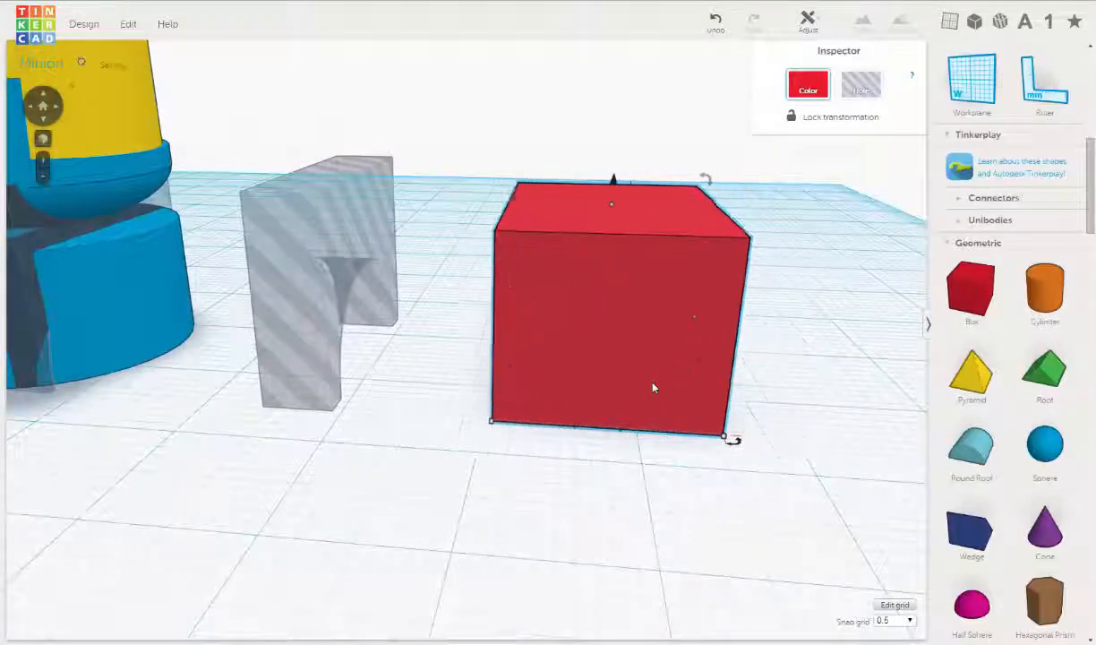
key("Left")
key("Left")
key("Left")
key("Left")
key("Left")
key("Left")
key("Left")
key("Left")
key("Left")
key("Left")
key("Left")
key("Left")
key("Left")
key("Left")
key("Left")
key("Left")
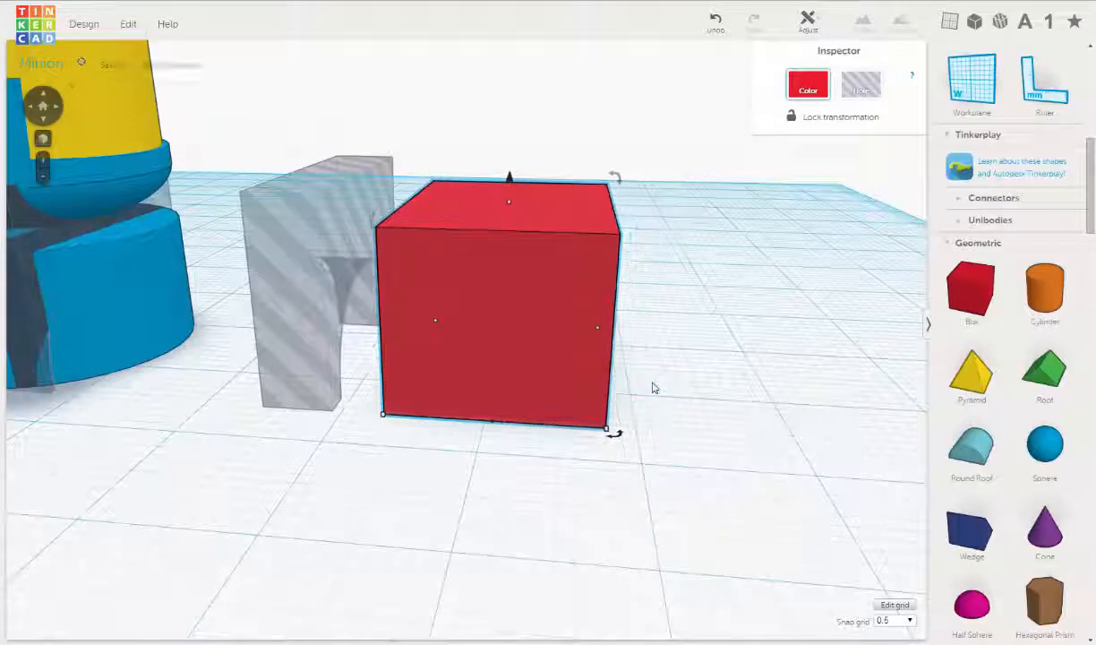
key("Left")
key("Left")
key("Left")
key("Left")
key("Left")
key("Left")
key("Left")
key("Left")
key("Left")
key("Left")
key("Left")
key("Left")
key("Left")
key("Left")
key("Left")
key("Left")
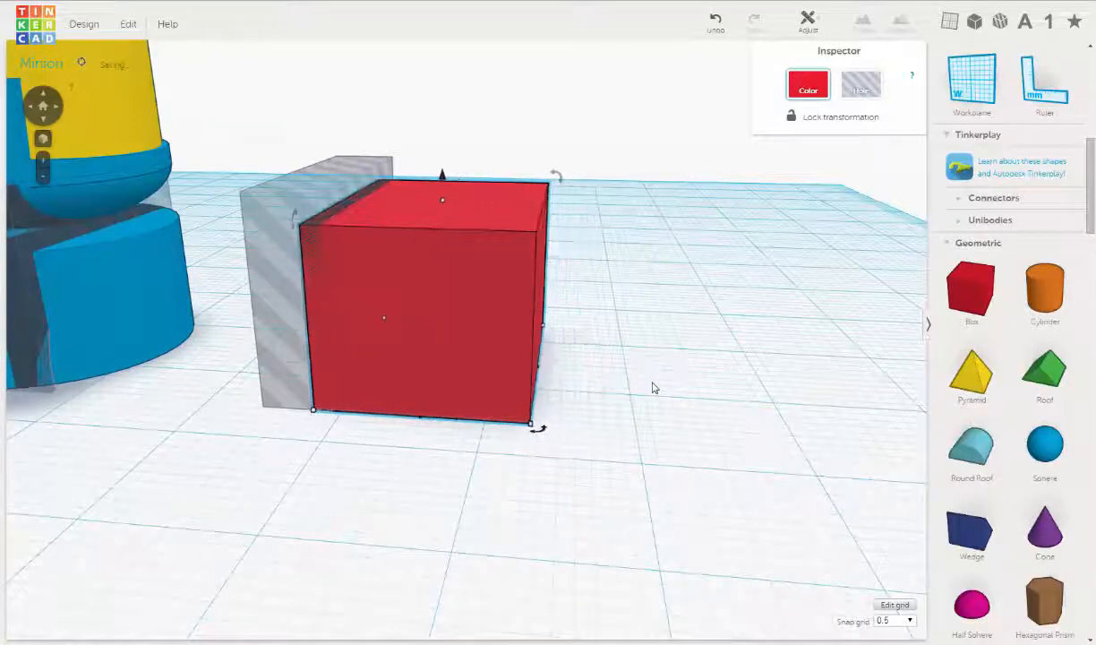
key("Left")
key("Left")
key("Left")
key("Left")
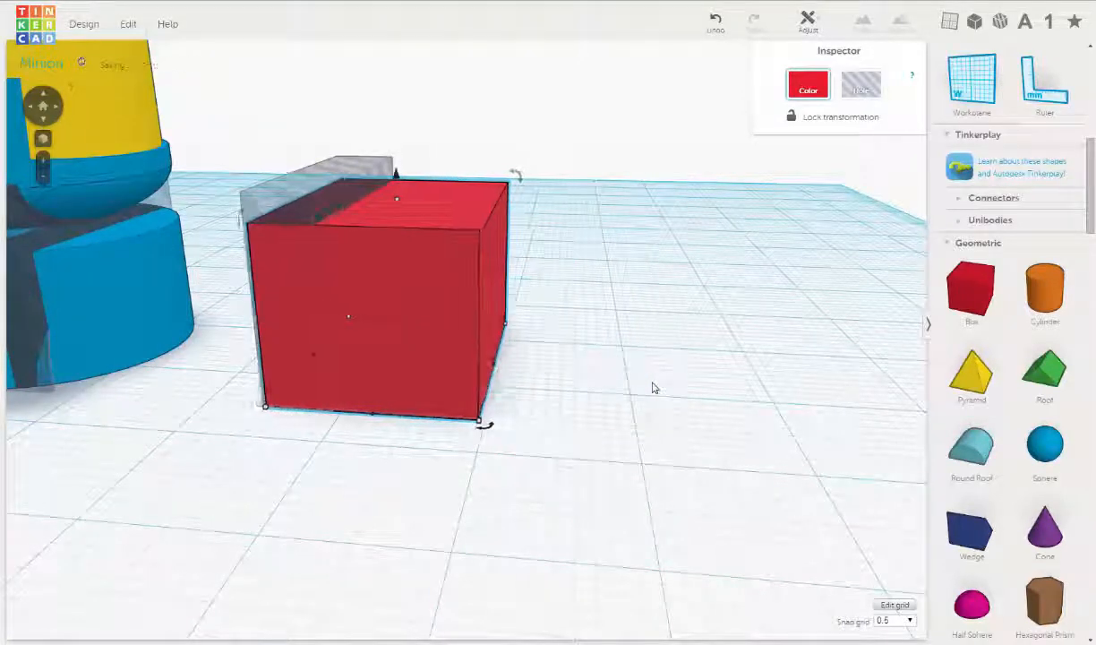
key("Left")
key("Left")
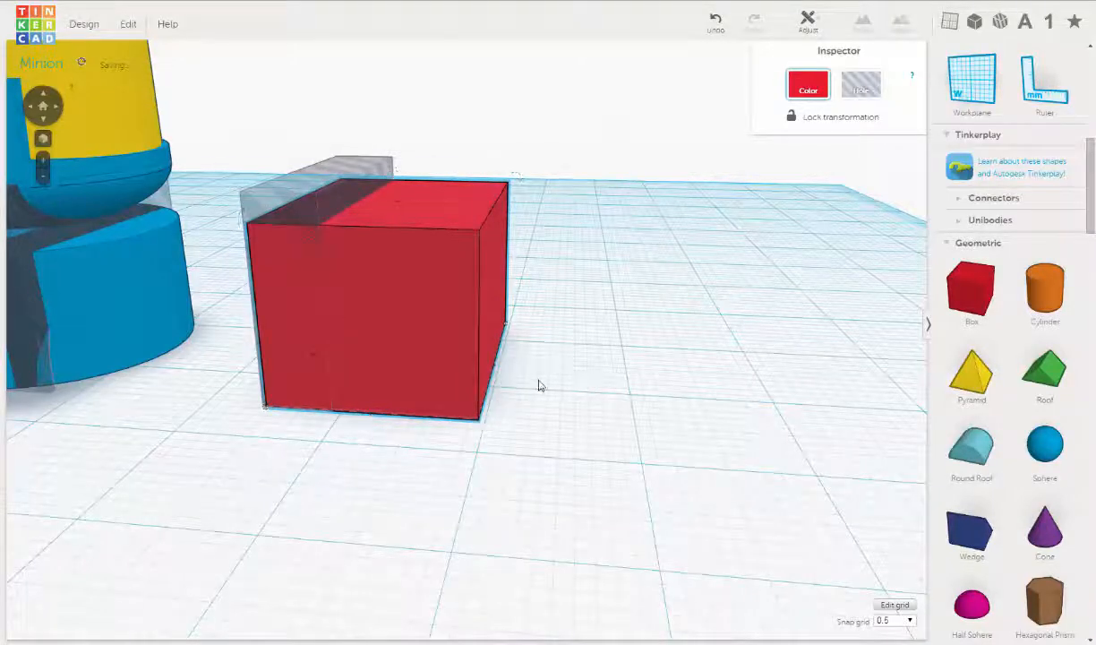
- Set the width of the 8 mm radius arch hole overlapping the red box to 20 mm
right_click_drag(521, 363, 599, 362)
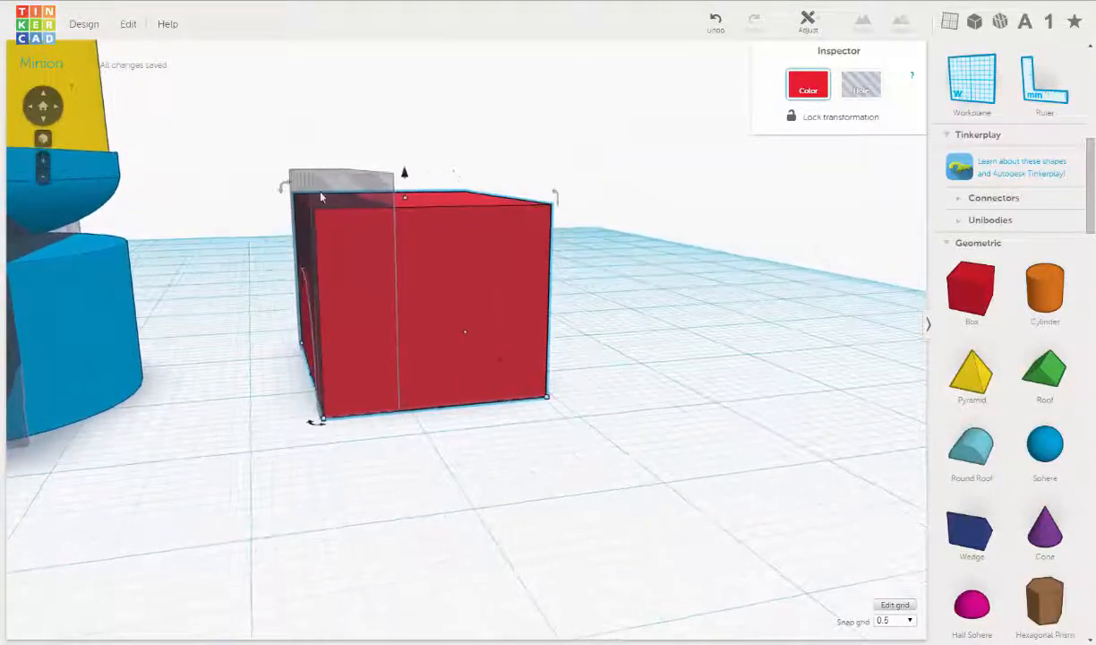
left_click(341, 186)
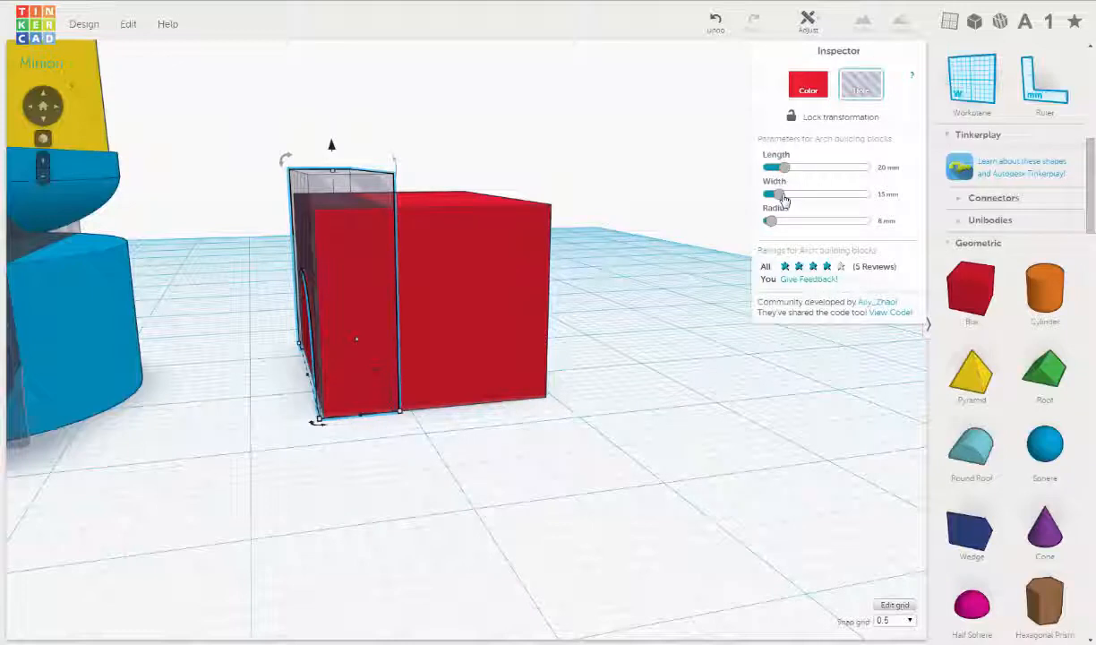
left_click_drag(793, 195, 802, 197)
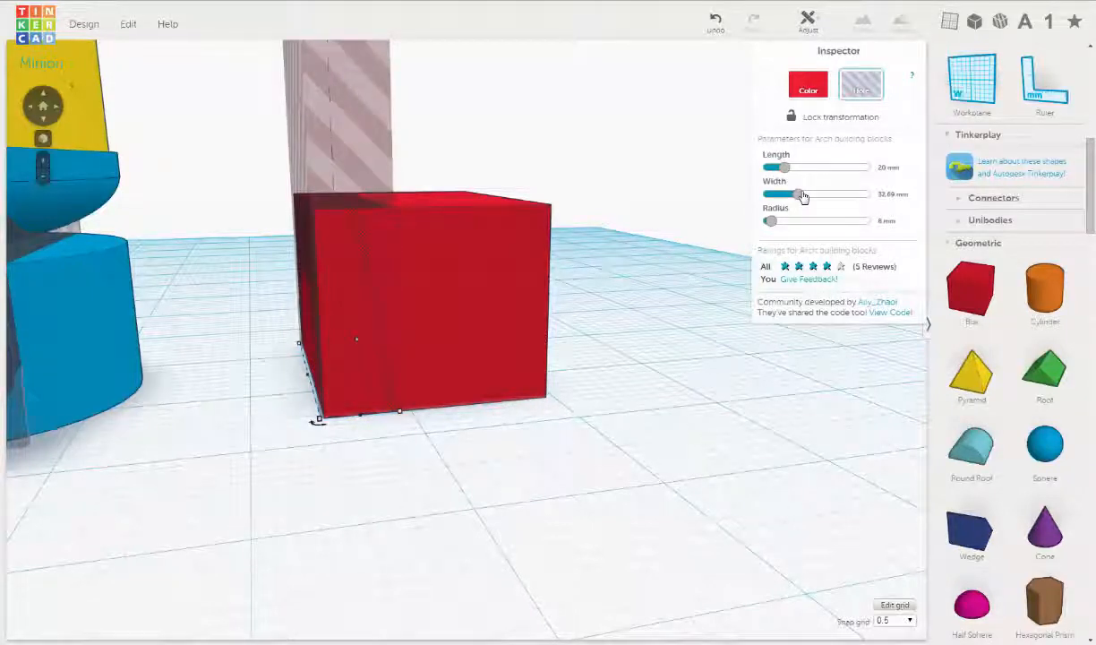
left_click(890, 195)
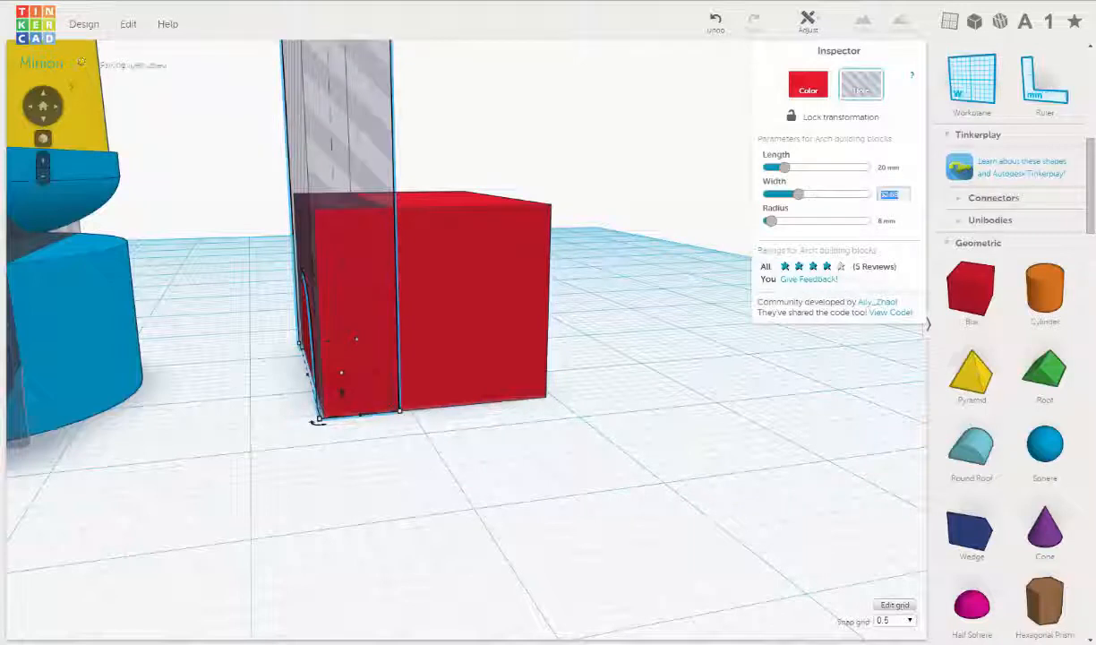
type("10")
key("Return")
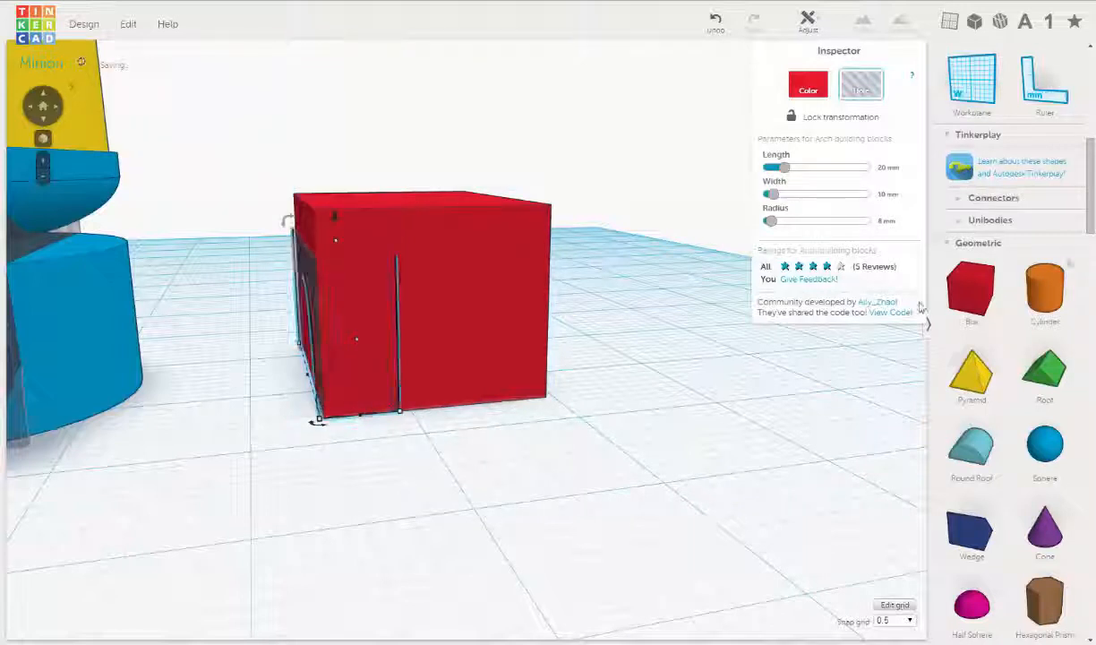
left_click(887, 194)
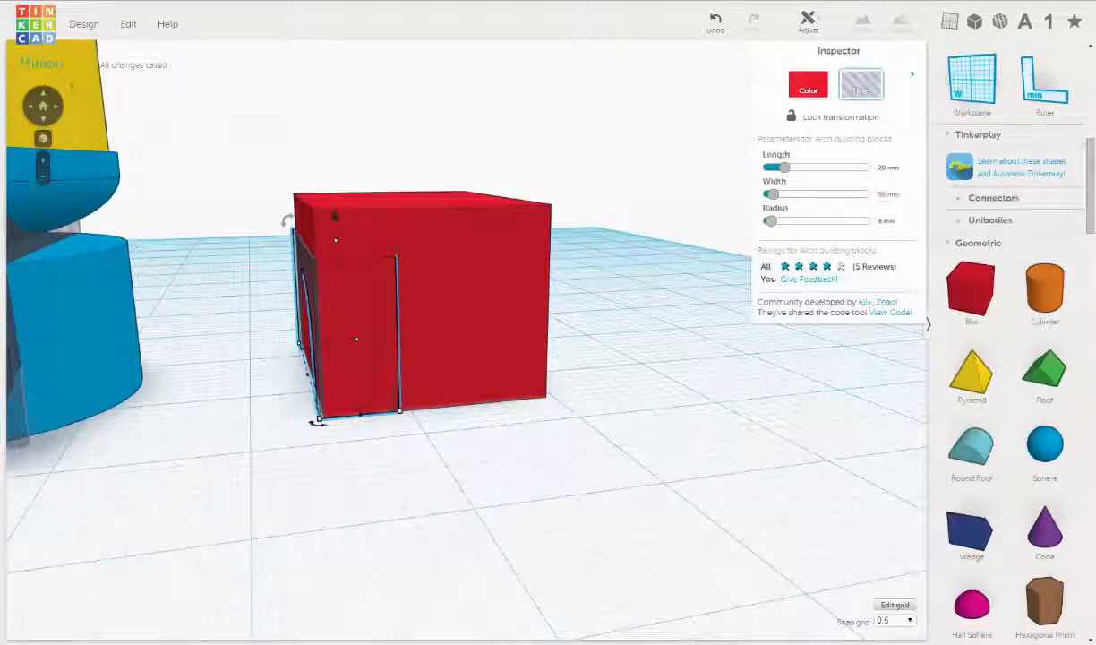
type("20")
key("Return")
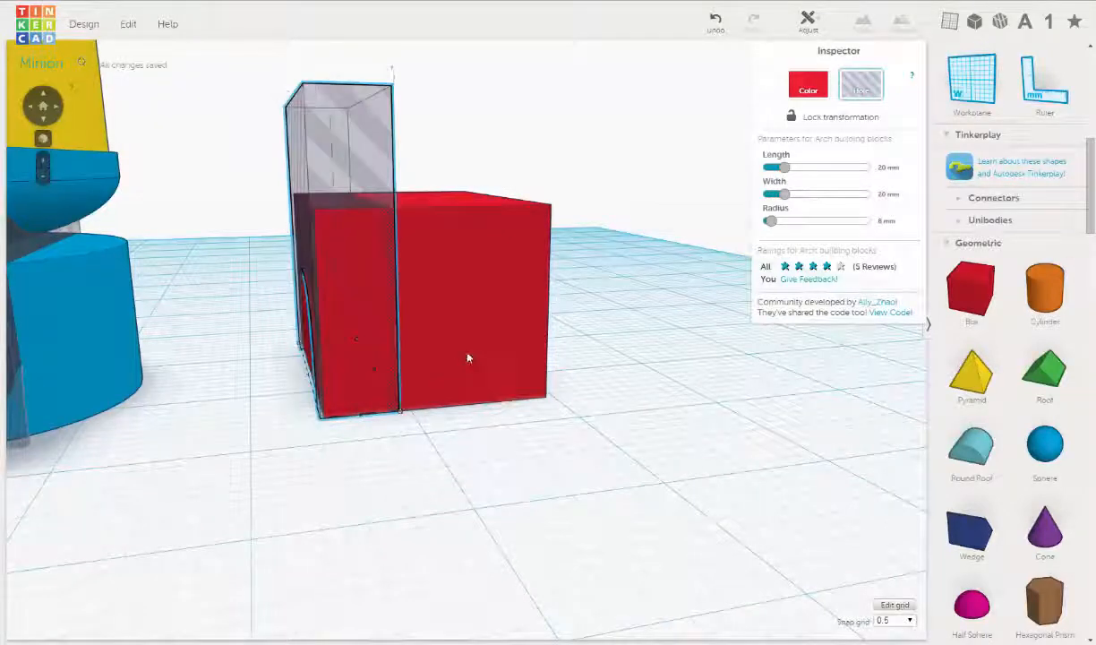
- Stretch the 20 mm wide arch hole's thickness across the red box's full depth and check the overlap from several sides
right_click_drag(468, 360, 514, 360)
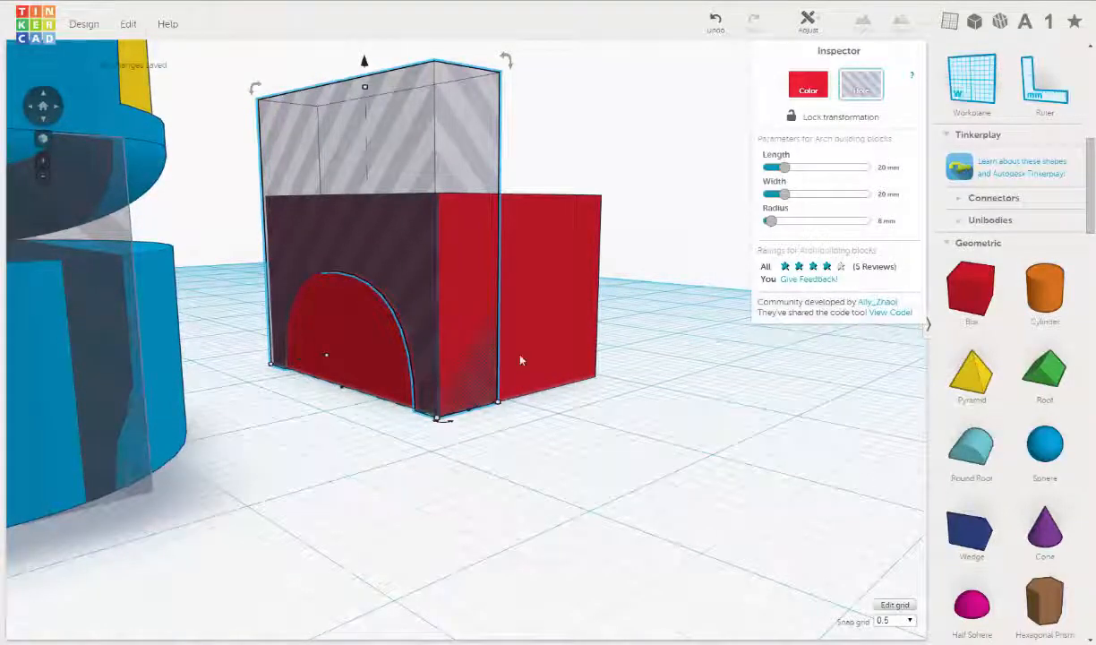
right_click_drag(491, 390, 385, 378)
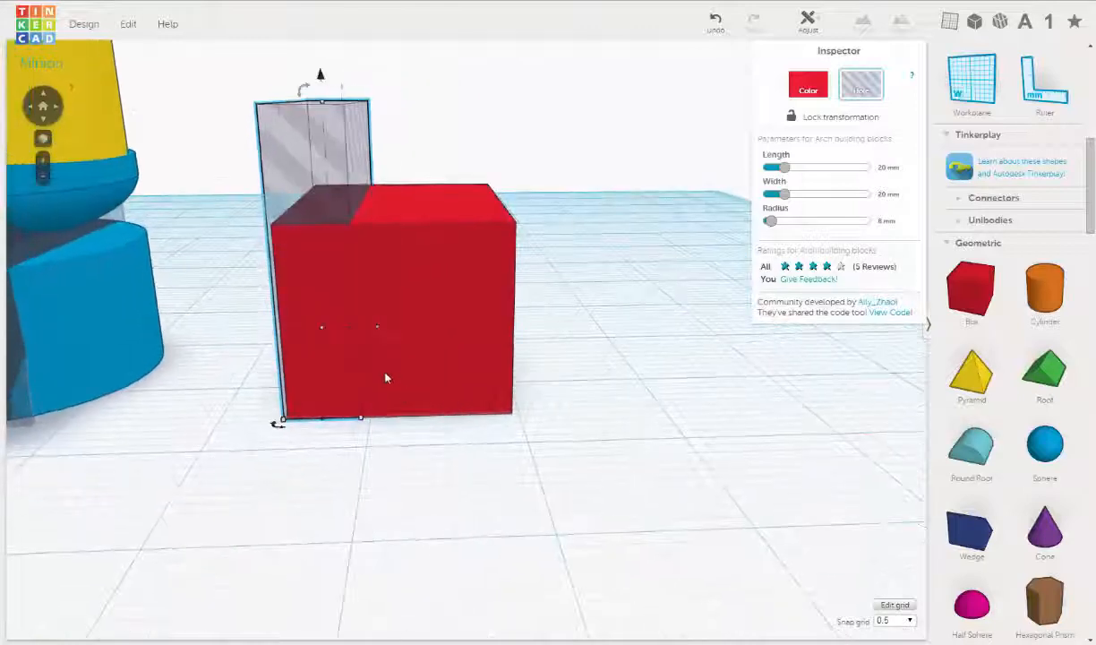
left_click_drag(372, 370, 505, 358)
right_click_drag(505, 358, 421, 352)
scroll(421, 352, "up", 5)
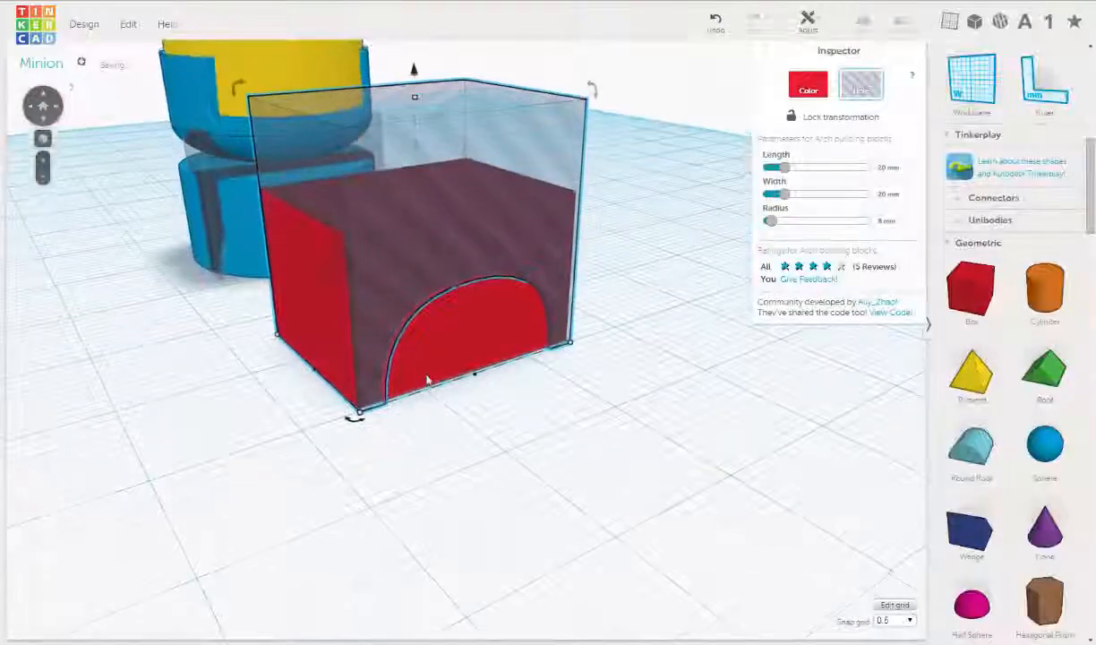
right_click_drag(457, 399, 445, 391)
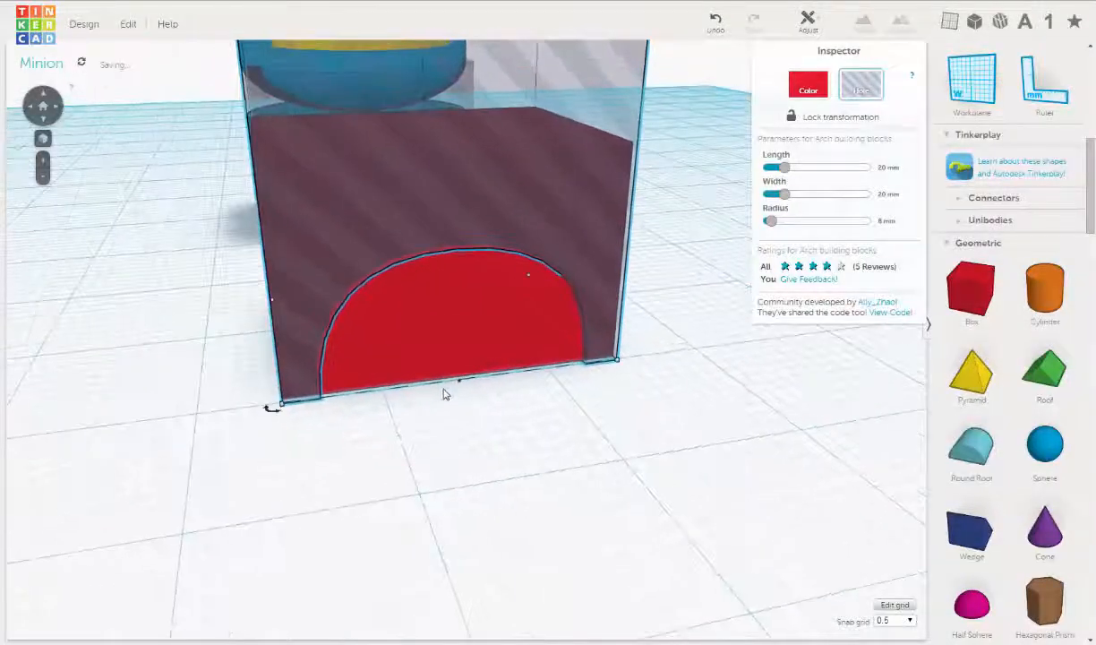
left_click(358, 336)
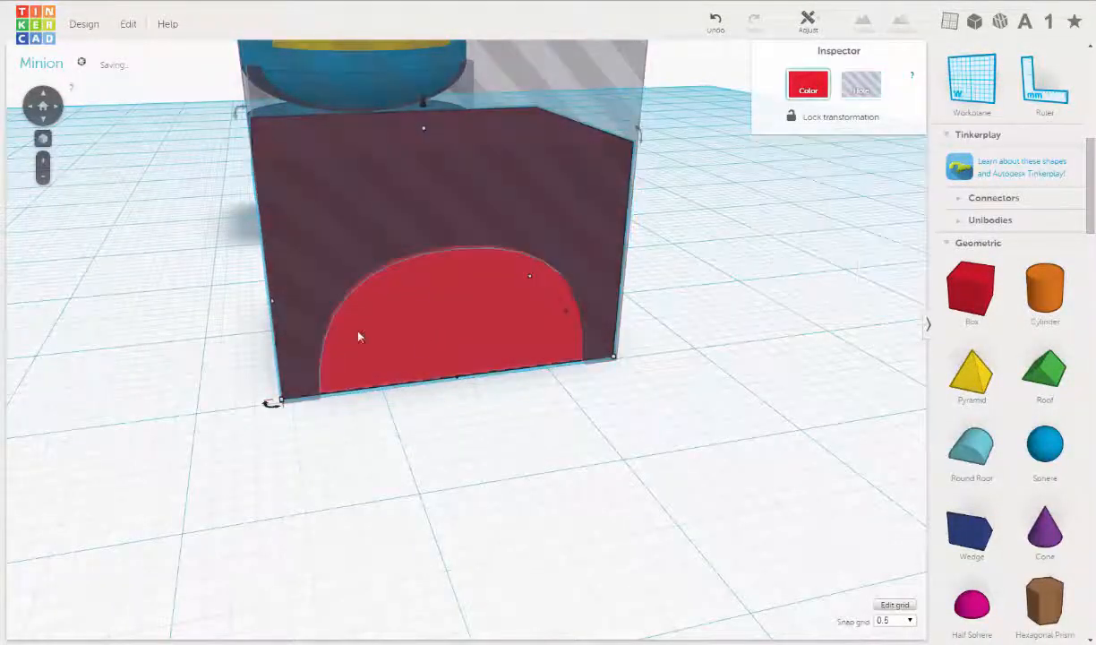
right_click_drag(288, 300, 303, 338)
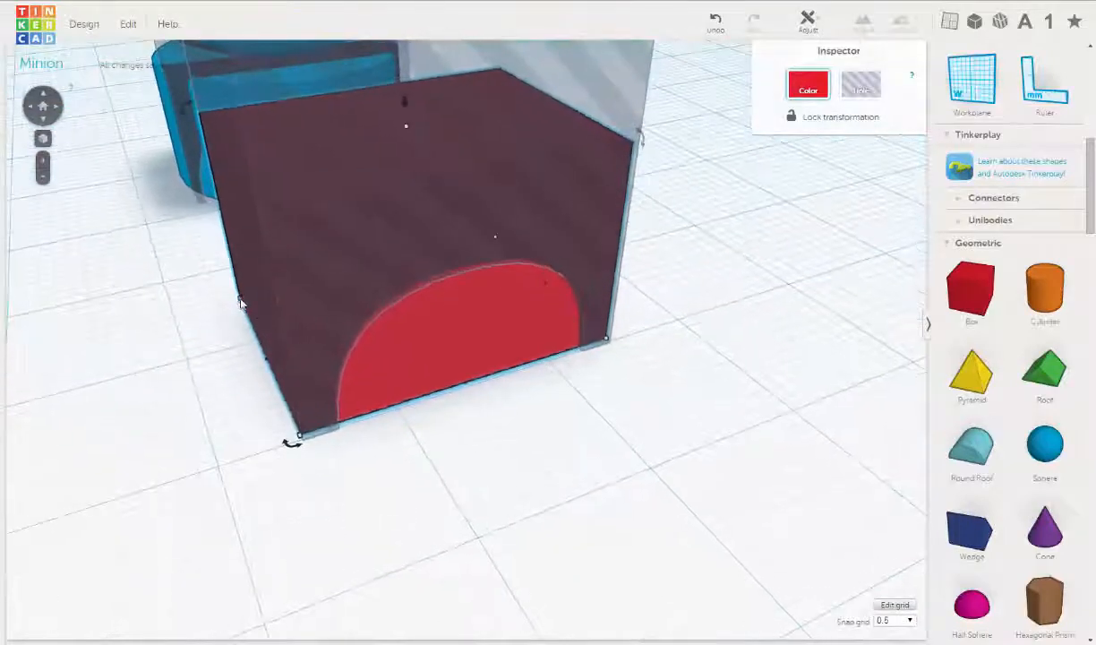
right_click_drag(562, 375, 571, 423)
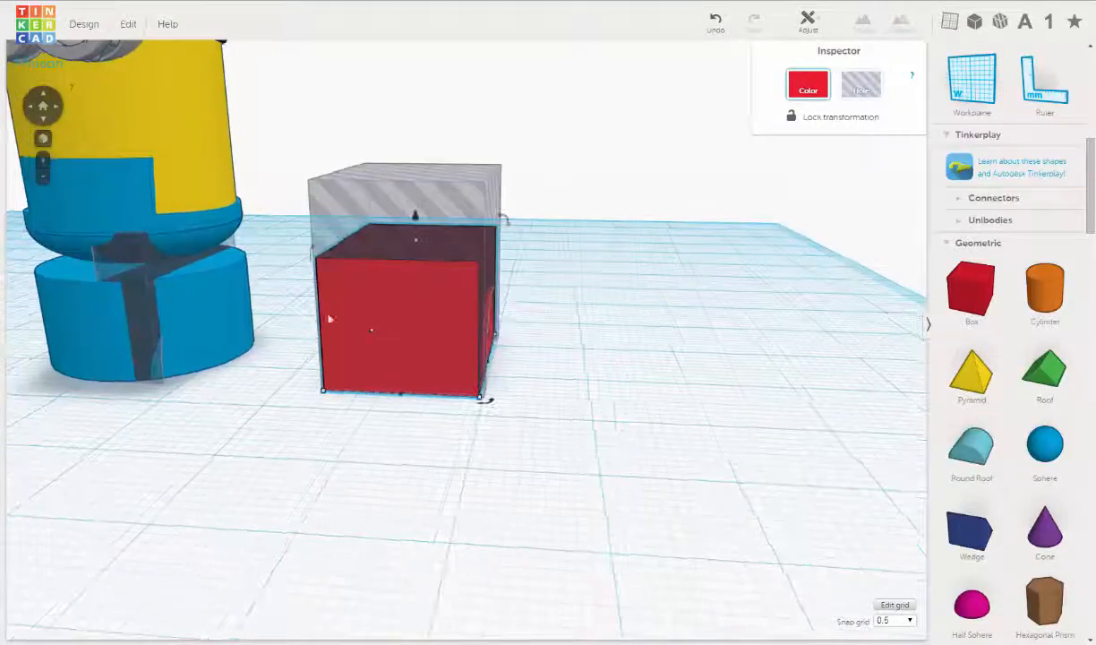
- Move the 9.5 mm radius arch hole out of the blue lower overalls cylinder, toward the red box
left_click(142, 265)
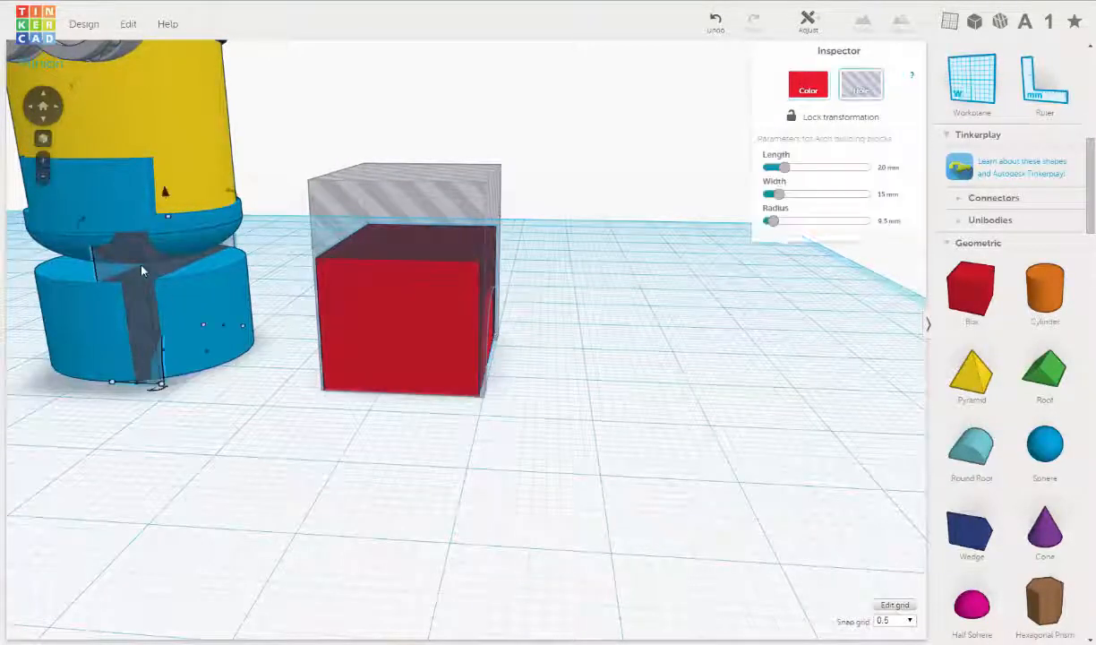
key("Right")
key("Right")
key("Right")
key("Right")
key("Right")
key("Right")
key("Right")
key("Right")
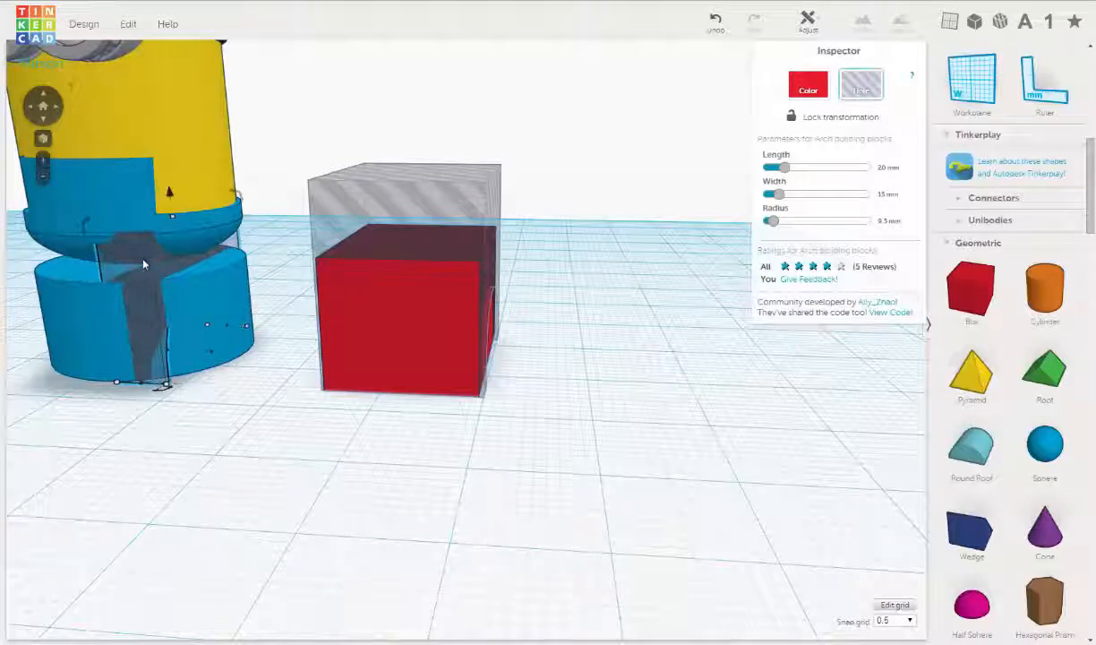
key("Right")
key("Right")
key("Right")
key("Right")
key("Right")
key("Right")
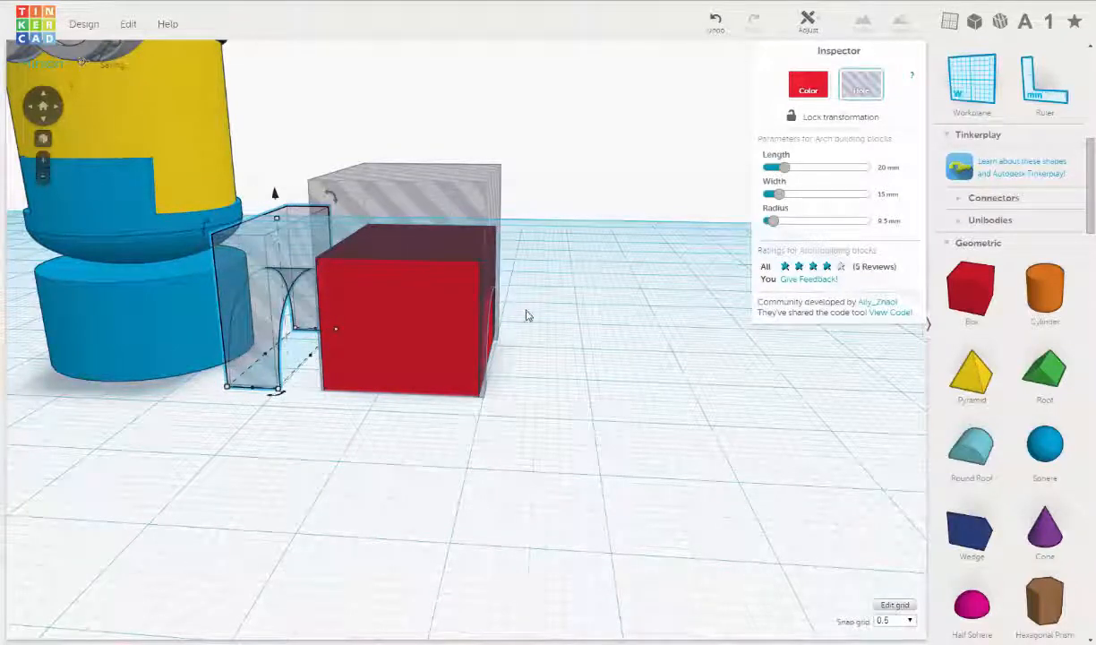
- Bring the 9.5 mm radius arch hole closer until it overlaps the near side of the red box
right_click_drag(526, 312, 622, 312)
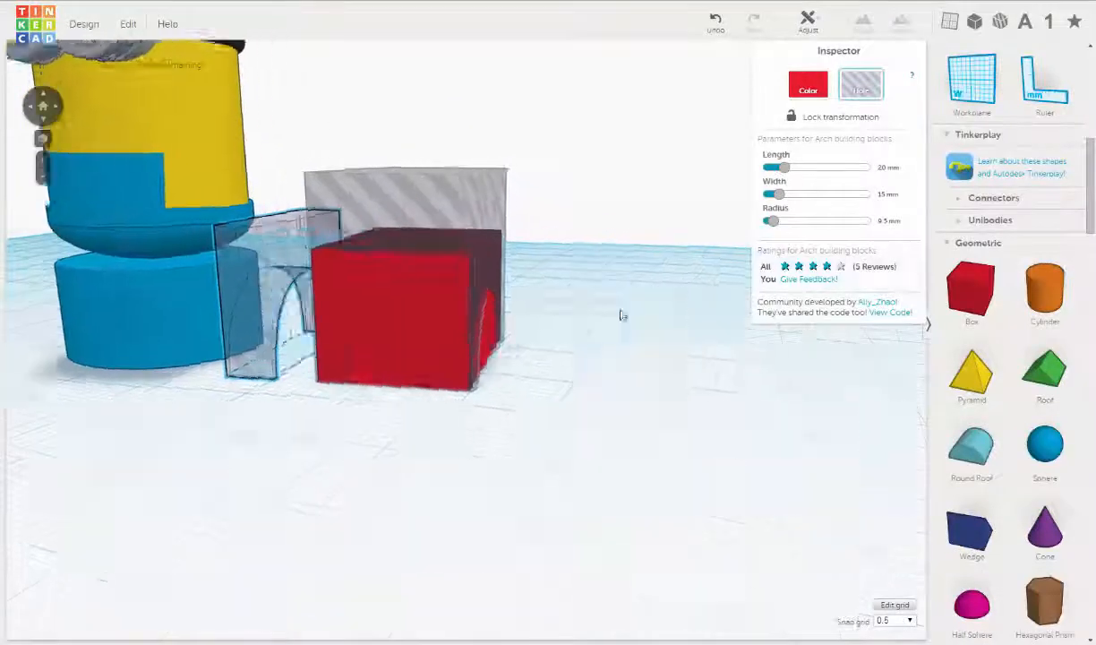
scroll(692, 294, "up", 5)
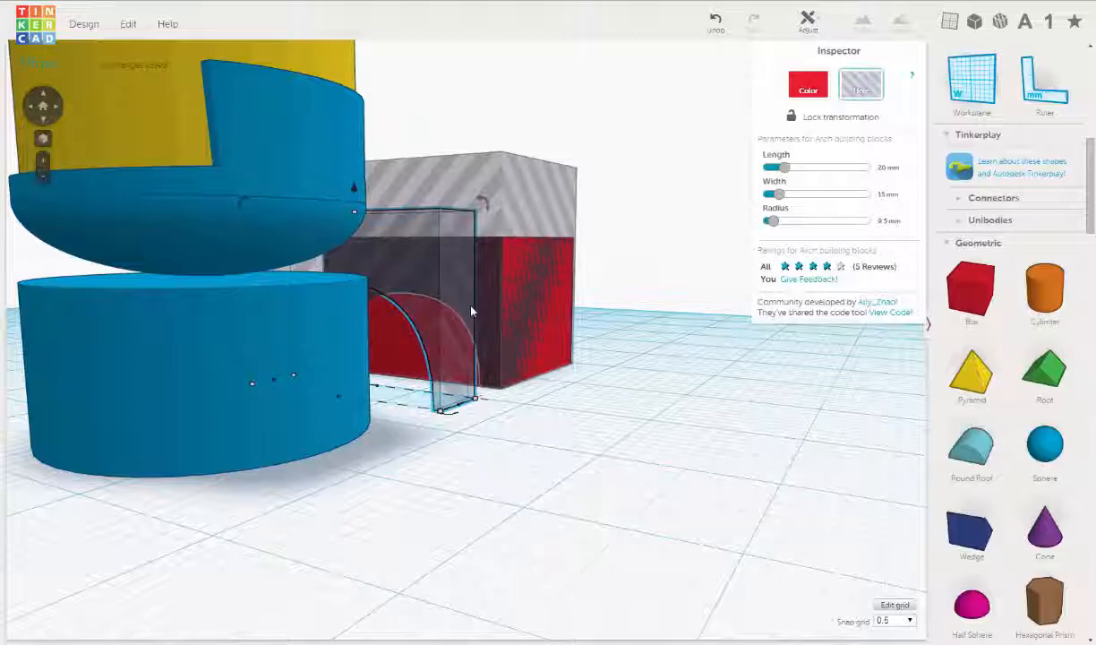
right_click_drag(484, 385, 457, 402)
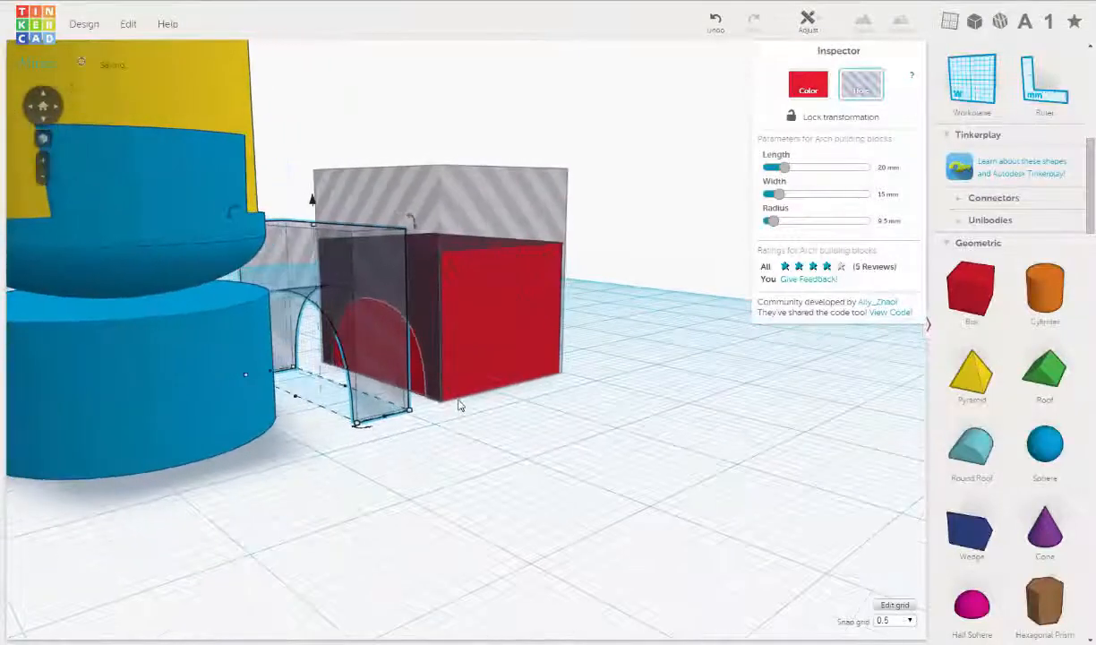
key("Right")
key("Right")
key("Right")
key("Right")
key("Right")
key("Right")
key("Right")
key("Right")
key("Right")
key("Right")
key("Right")
key("Right")
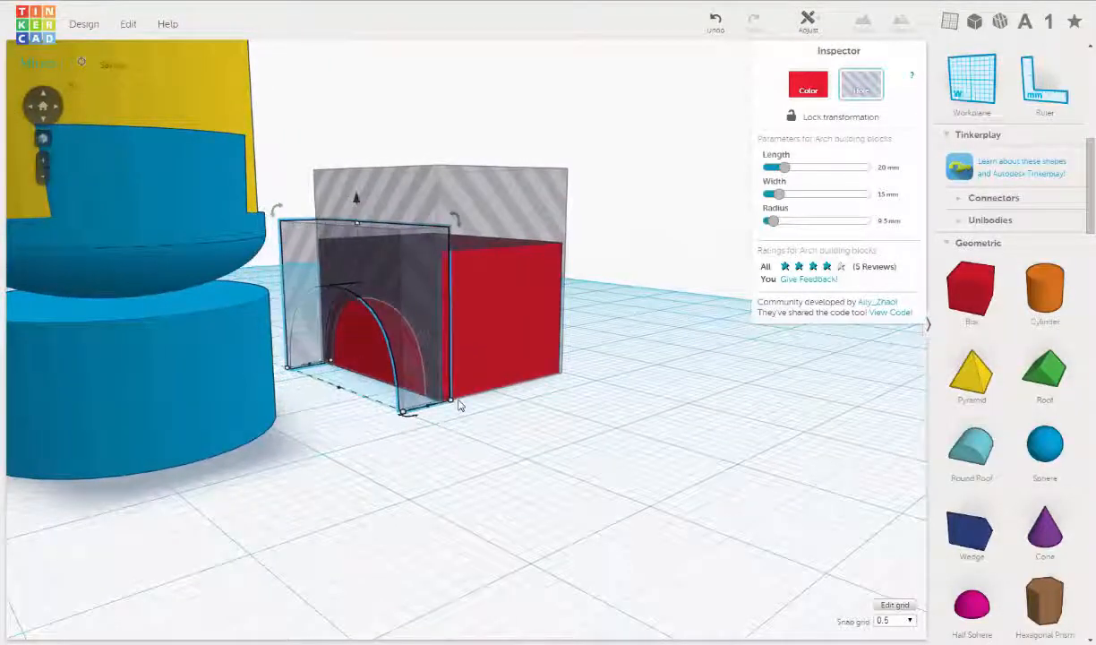
- Compare the curves of the two arch openings at the red box from close up and from the side
right_click_drag(458, 405, 623, 412)
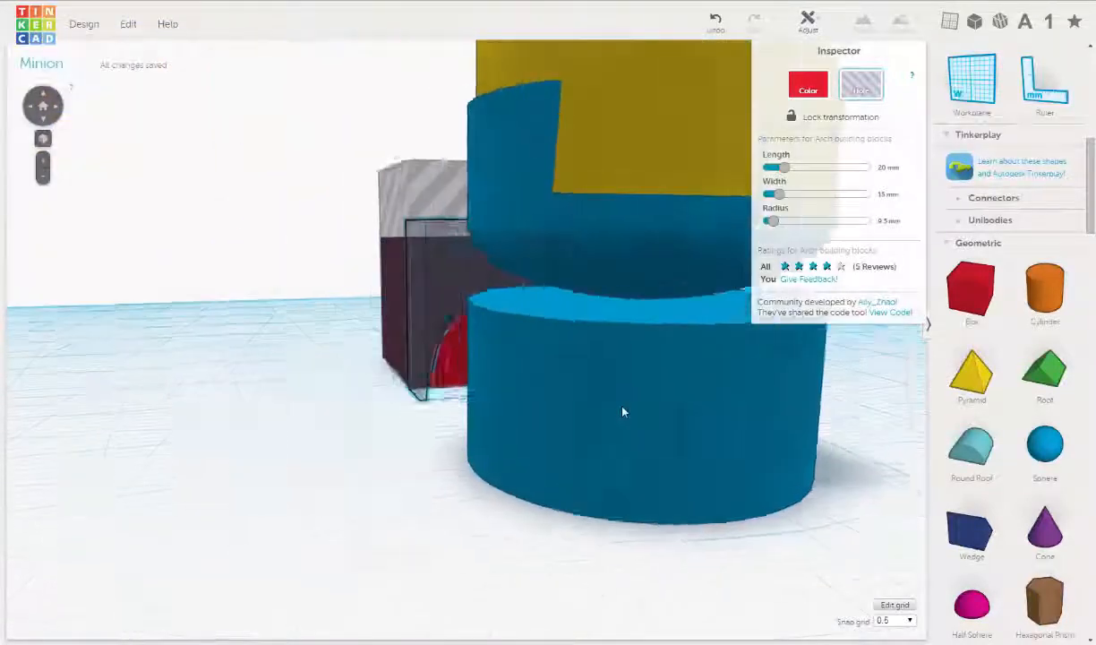
scroll(534, 392, "up", 8)
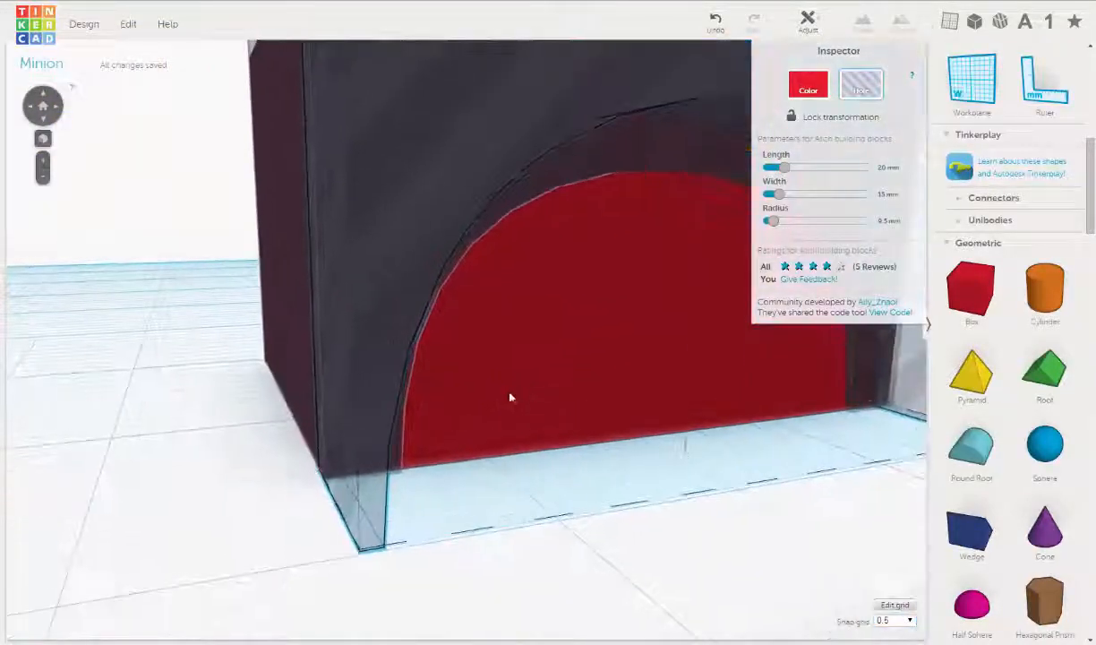
right_click_drag(510, 397, 465, 394)
right_click_drag(469, 385, 505, 373)
scroll(505, 379, "down", 10)
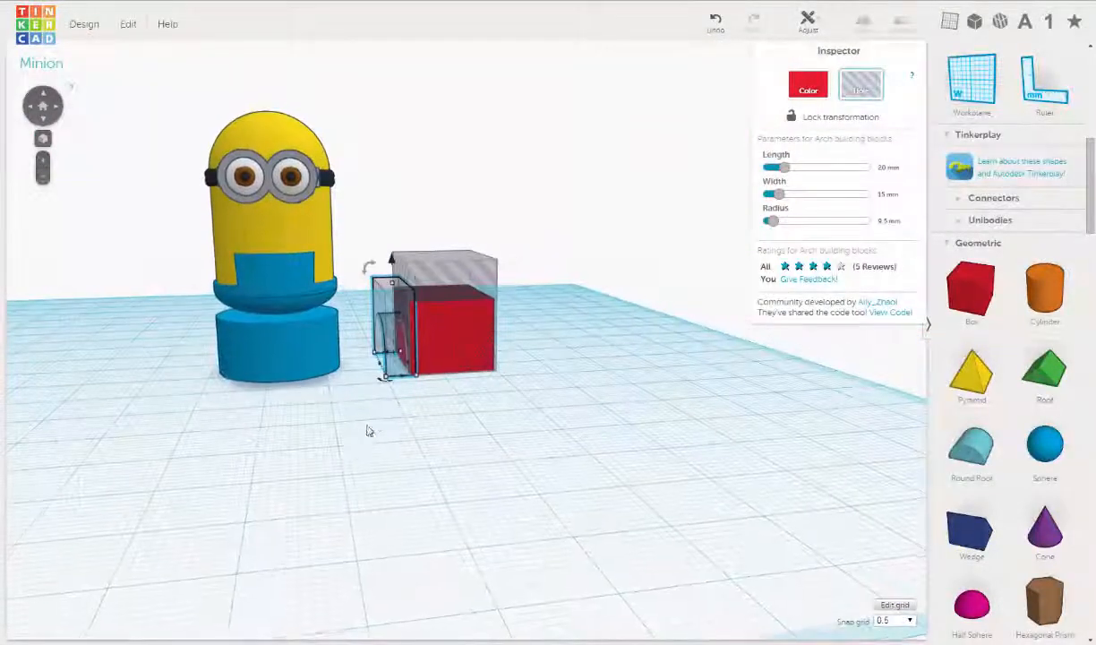
scroll(371, 426, "up", 5)
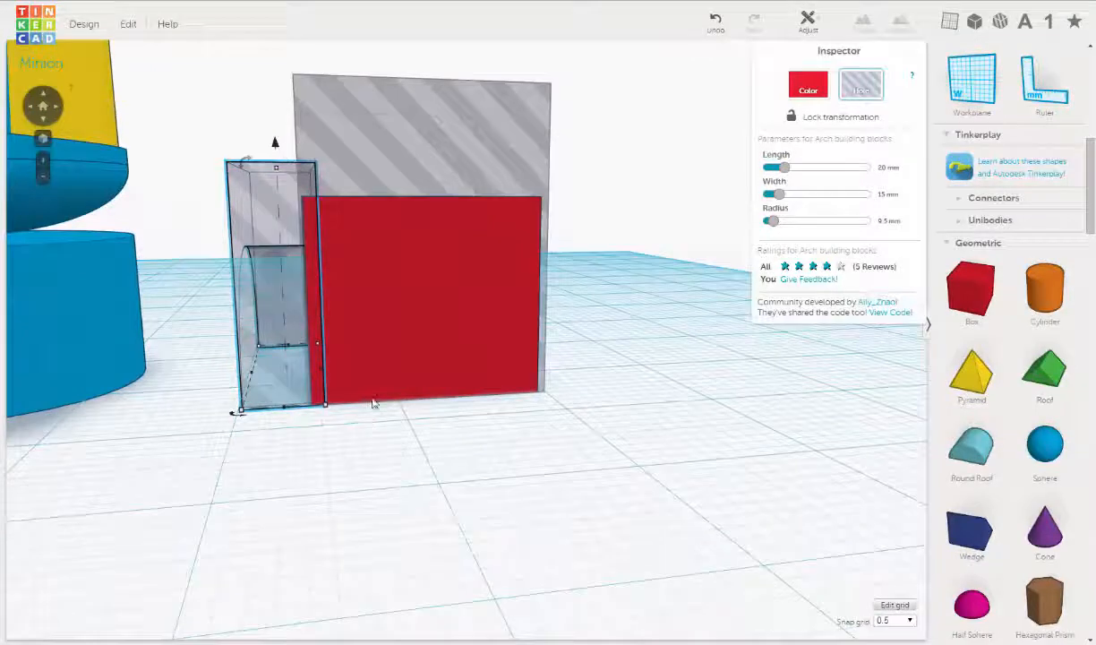
- Return the 9.5 mm radius arch hole to its place inside the blue lower overalls cylinder
key("Left")
key("Left")
key("Left")
key("Left")
key("Left")
key("Left")
key("Left")
key("Left")
key("Left")
key("Left")
key("Left")
key("Left")
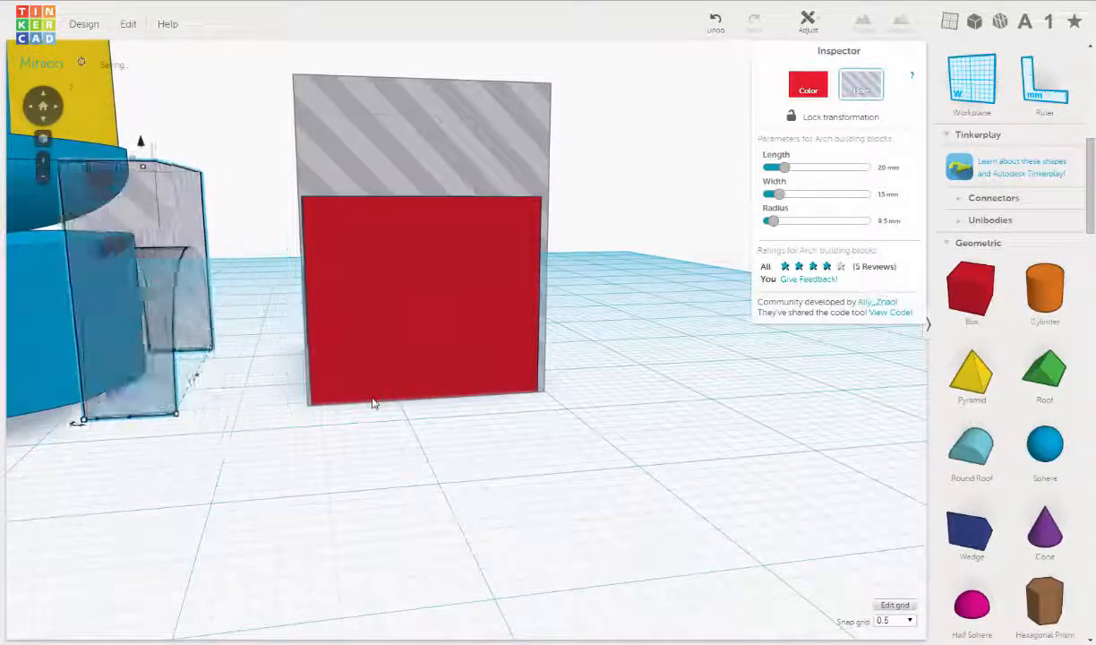
key("Left")
key("Left")
key("Left")
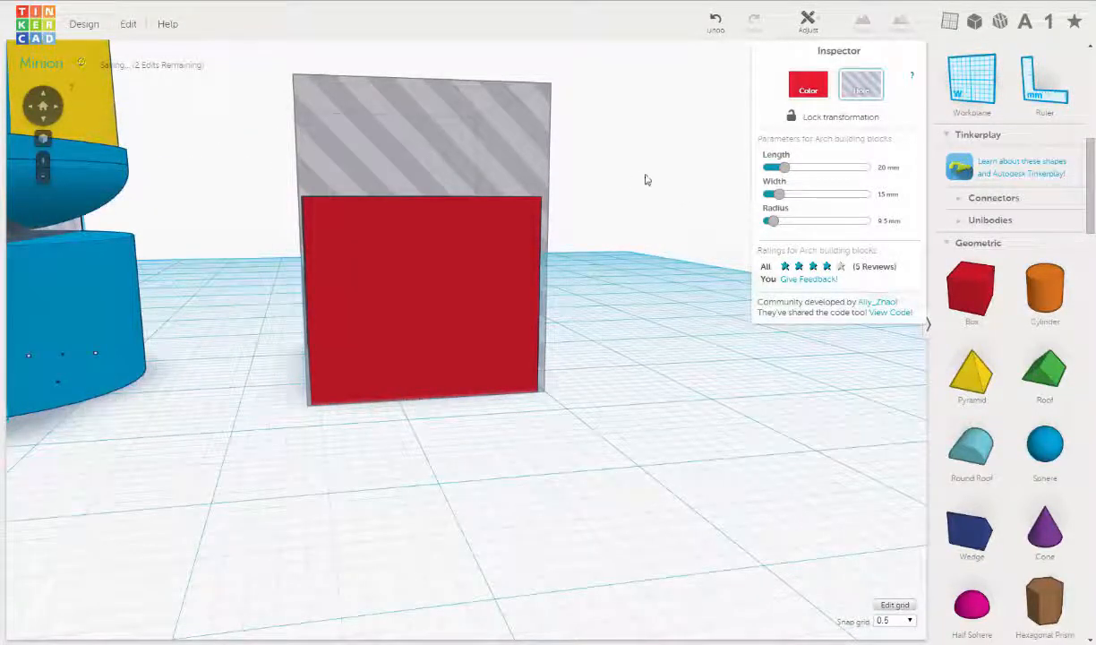
- Group the red box with its arch hole into a rounded block and turn that block into a hole
left_click_drag(646, 180, 497, 376)
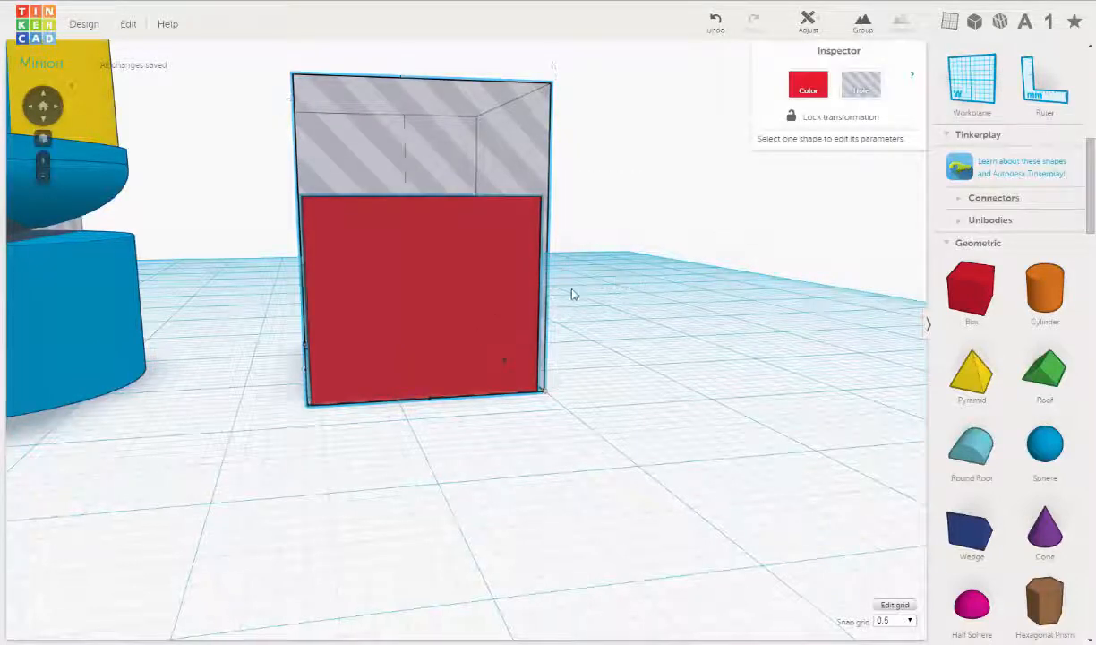
right_click_drag(573, 295, 494, 307)
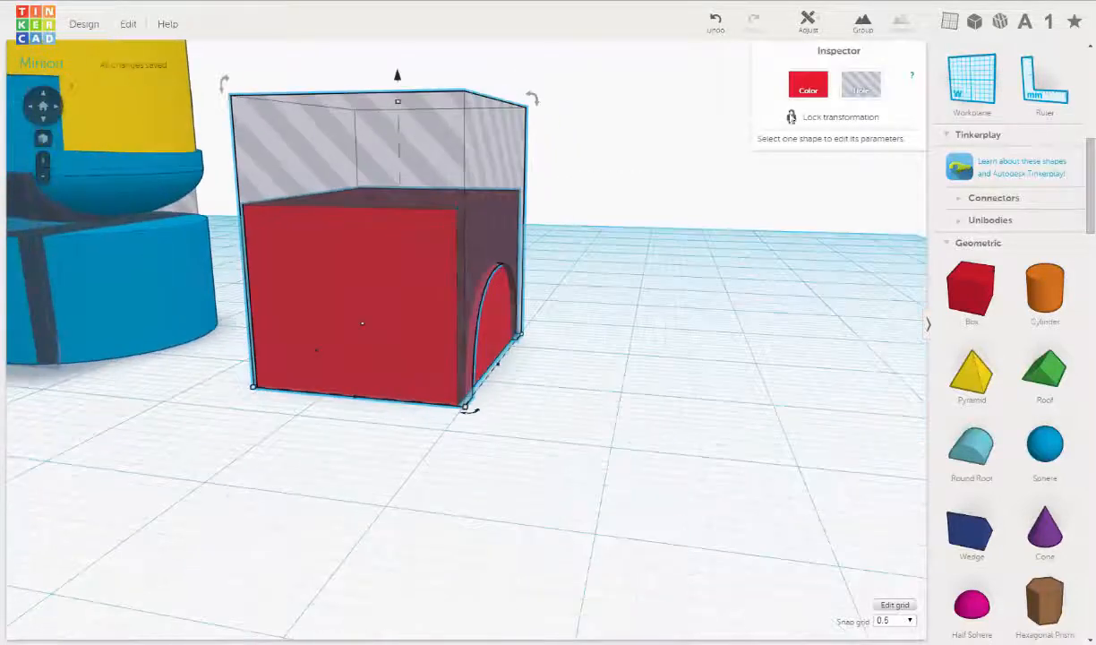
left_click(865, 25)
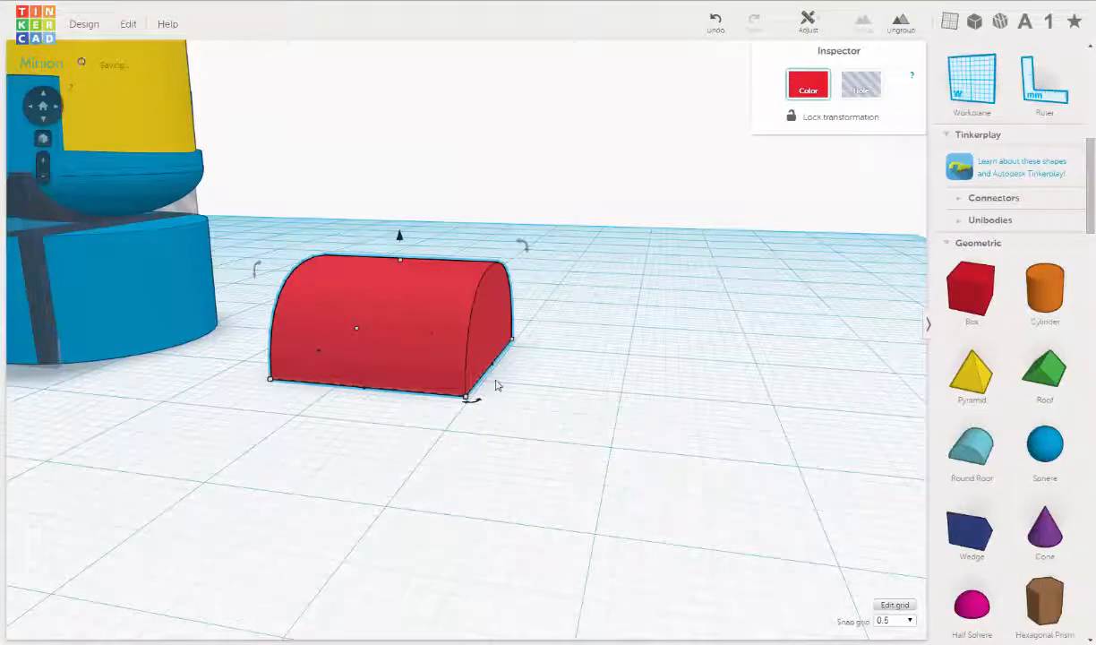
right_click_drag(497, 385, 343, 371)
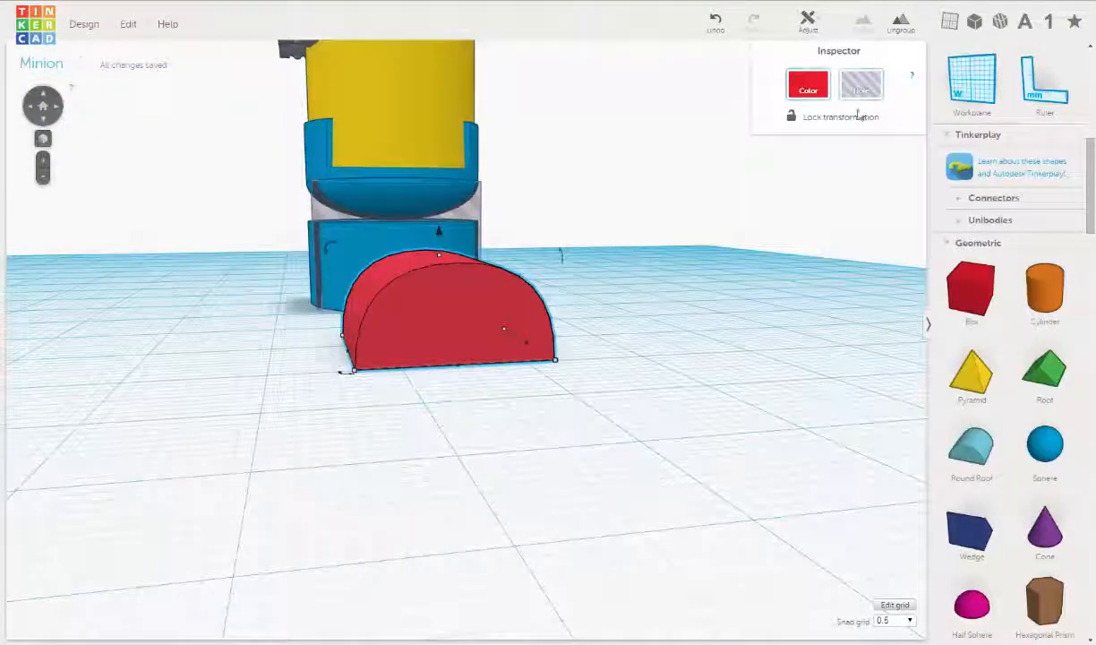
left_click(859, 89)
right_click_drag(344, 344, 382, 354)
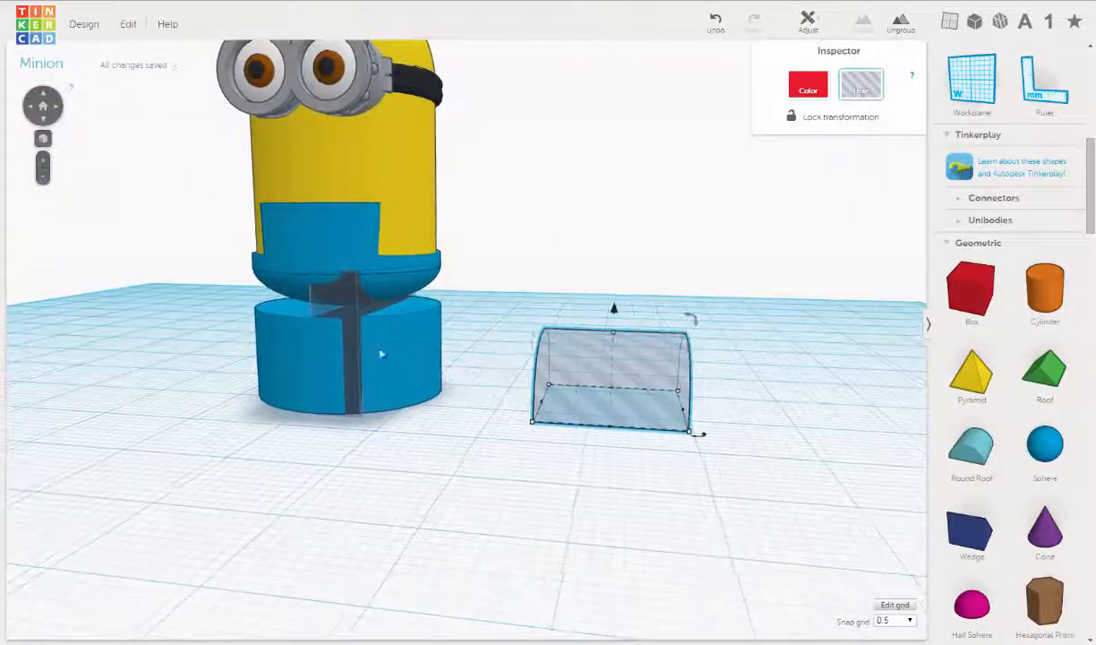
- Widen the 9.5 mm radius arch hole in both directions to 23.5 mm, spanning the whole blue lower cylinder
left_click(341, 317)
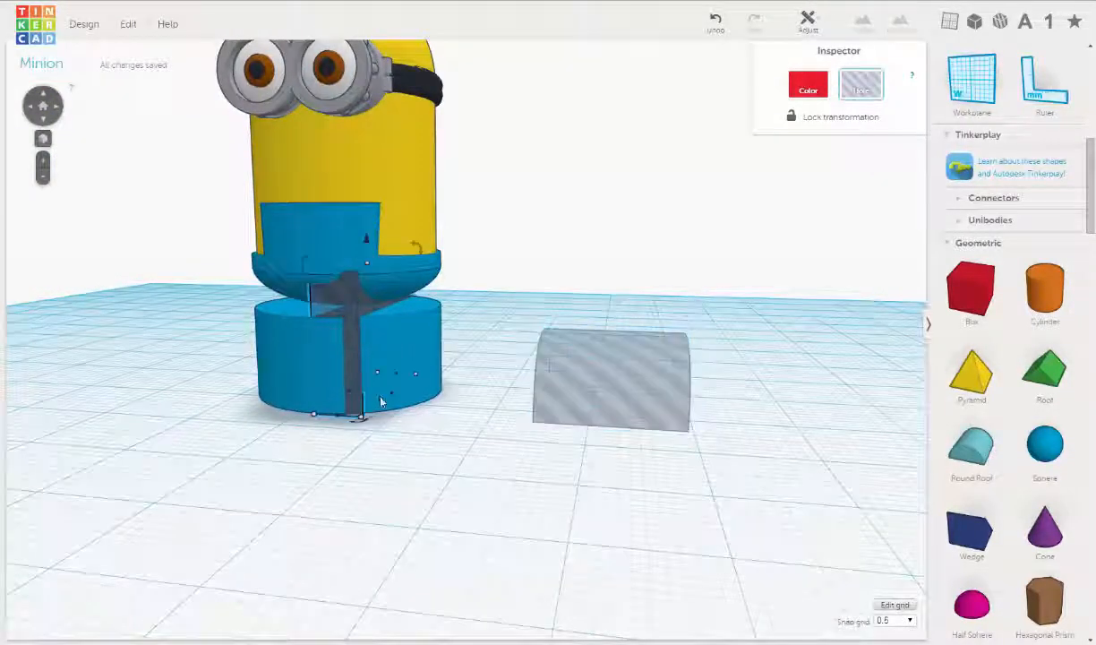
right_click_drag(419, 412, 400, 408)
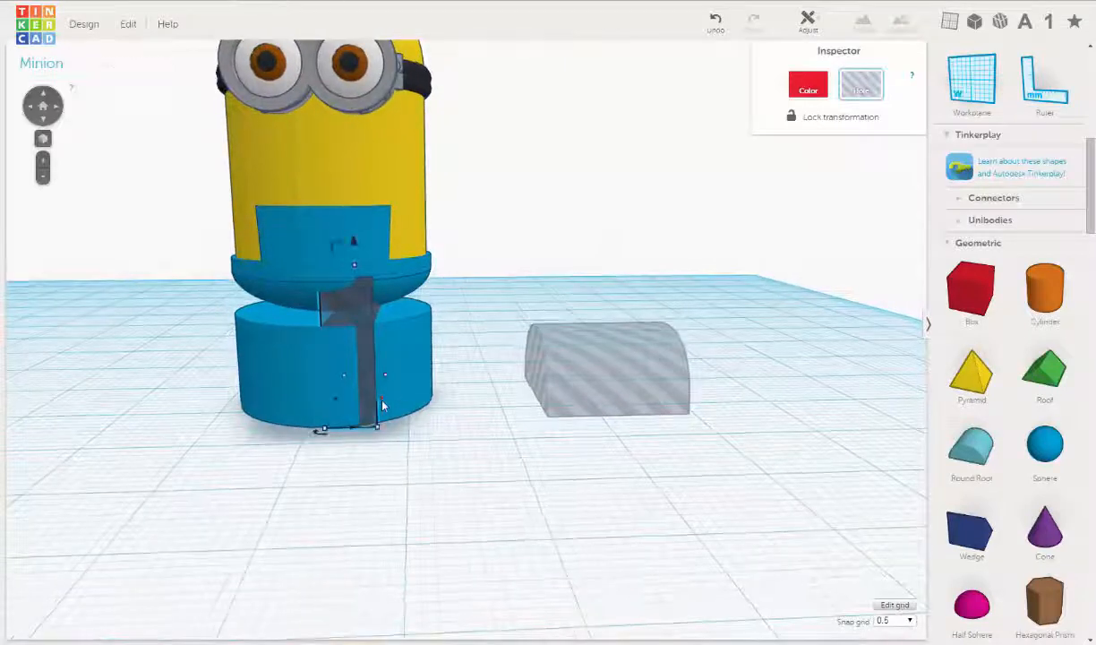
left_click_drag(382, 402, 445, 419)
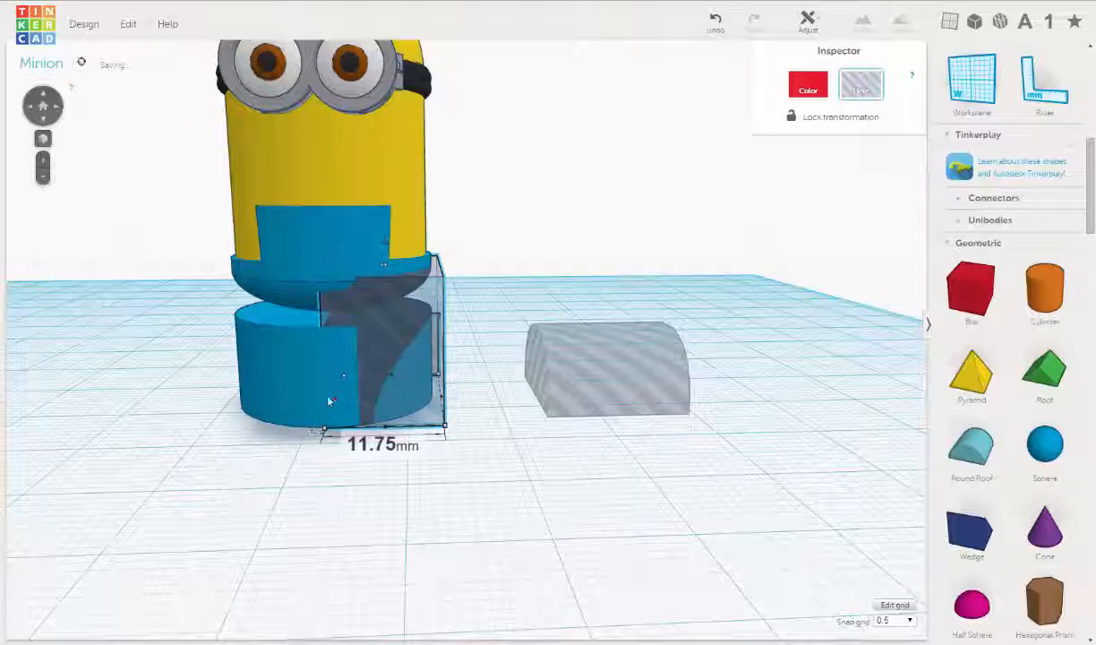
left_click_drag(328, 402, 216, 384)
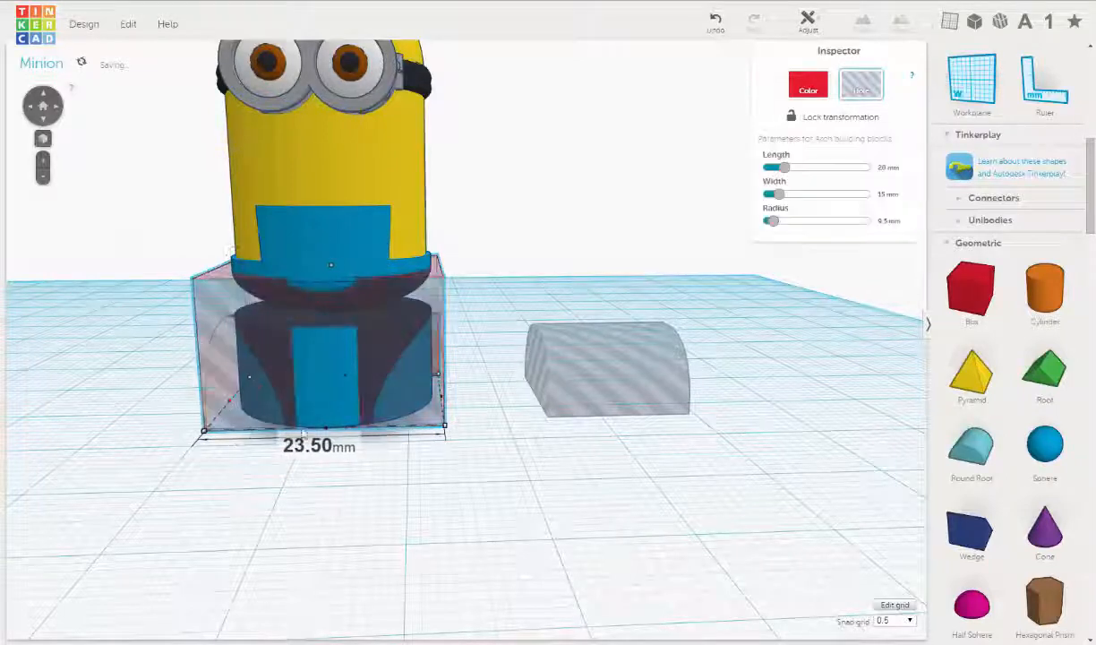
right_click_drag(389, 455, 336, 467)
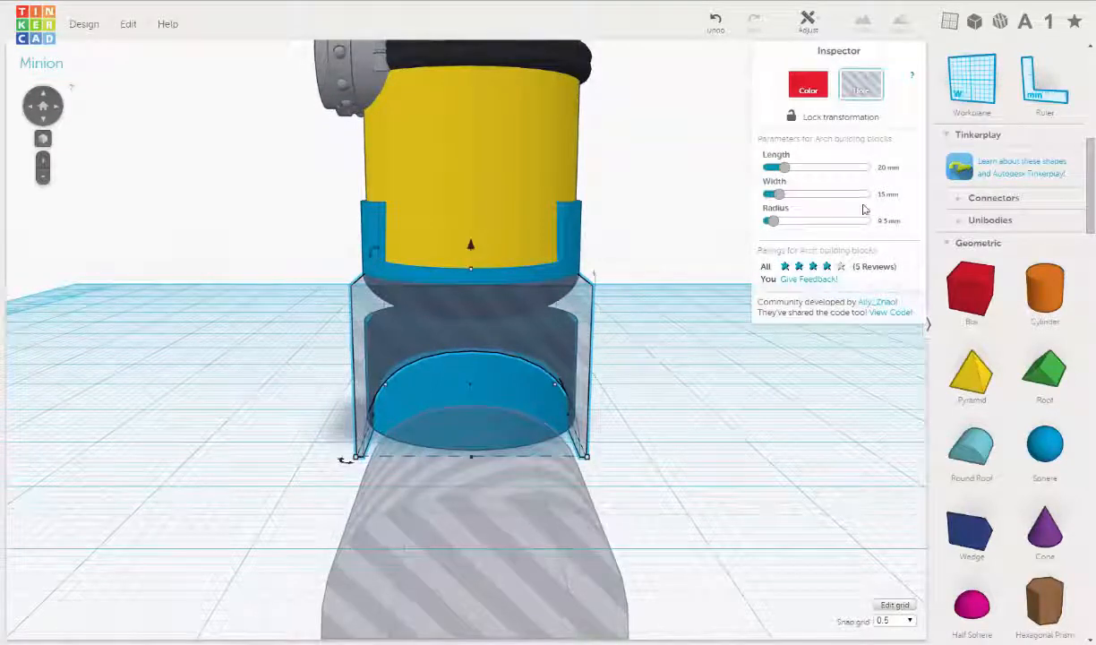
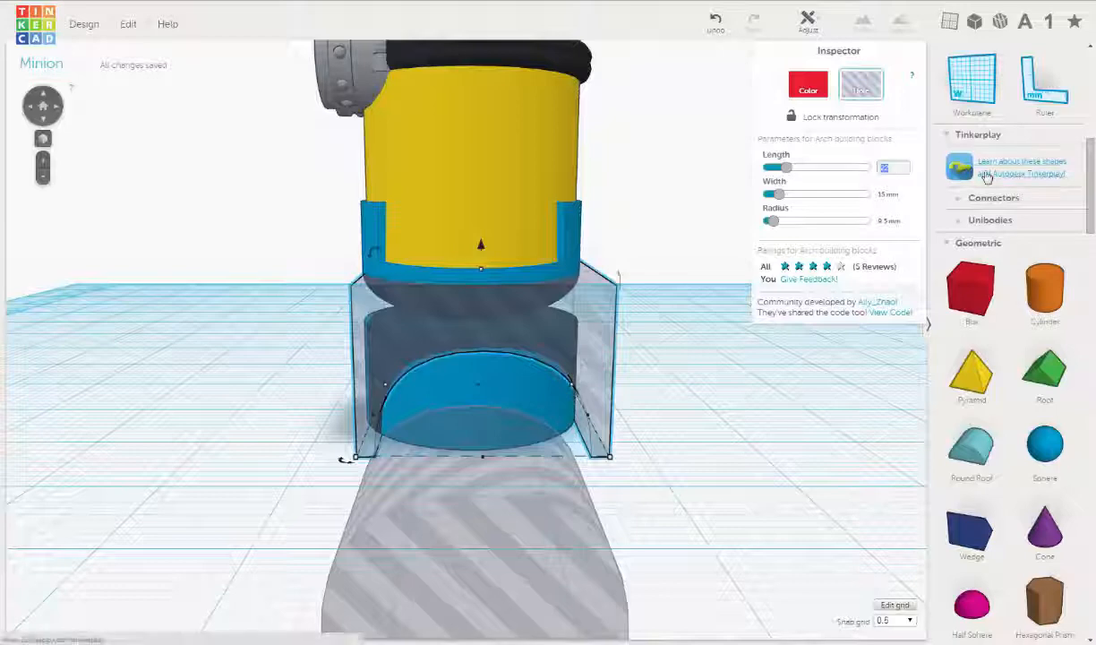
key("Left")
key("Left")
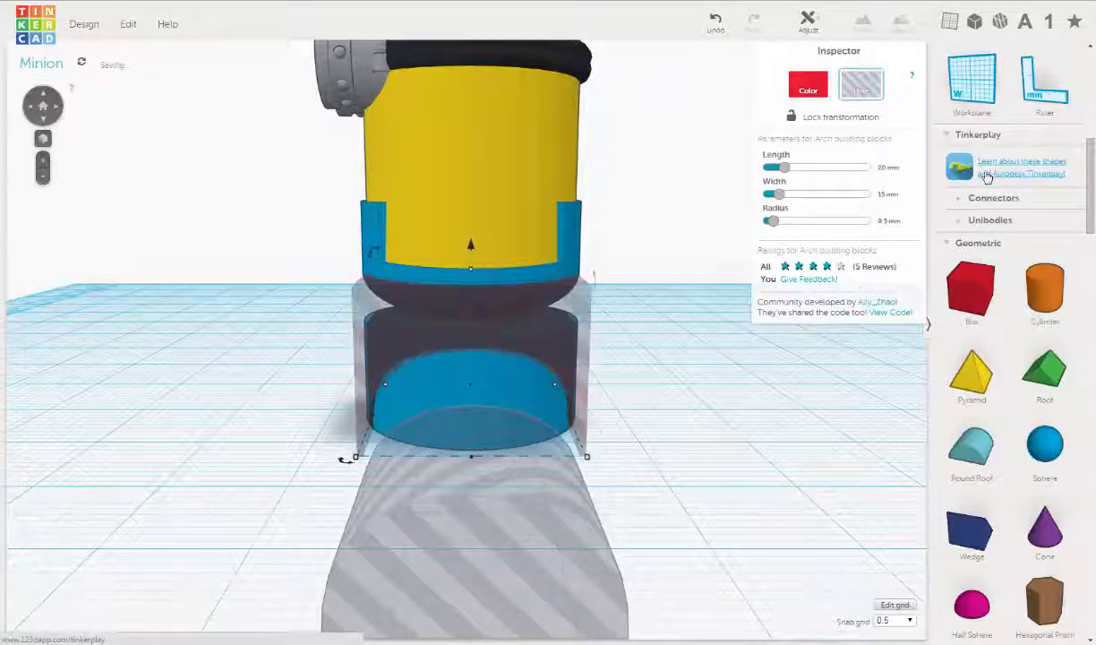
- Move the rounded block hole across the workplane up to the side of the blue lower cylinder
right_click_drag(558, 384, 685, 460)
left_click(613, 466)
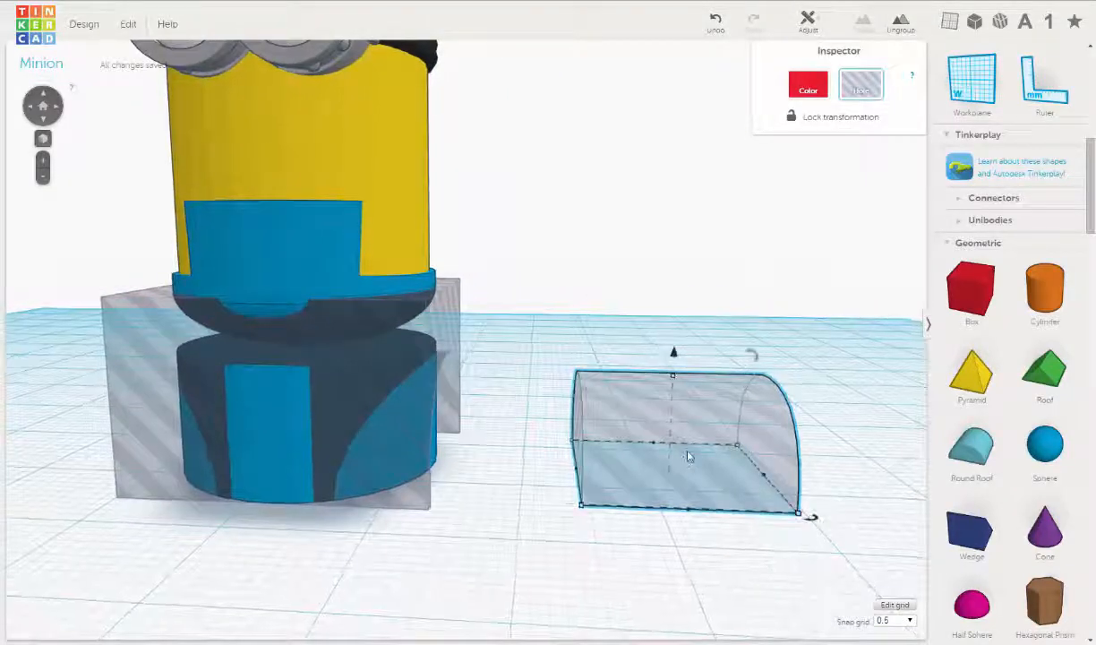
key("Left")
key("Left")
key("Left")
key("Left")
key("Left")
key("Left")
key("Left")
key("Left")
key("Left")
key("Left")
key("Left")
key("Left")
key("Left")
key("Left")
key("Left")
key("Left")
key("Left")
key("Left")
key("Left")
key("Left")
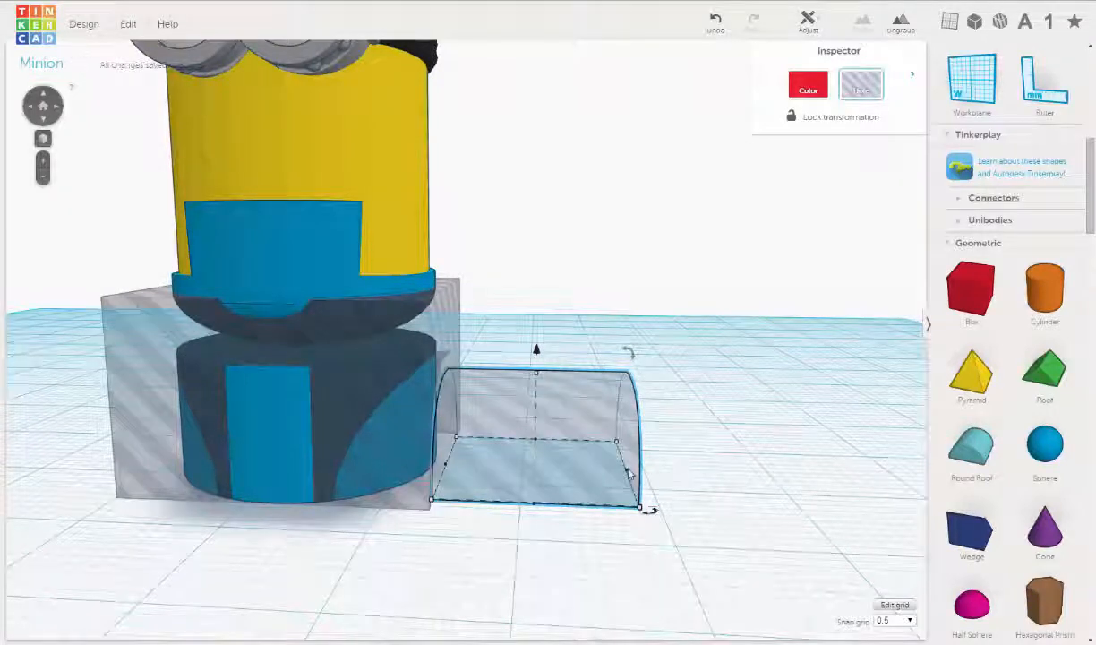
- Stretch the rounded block hole to about twice its length and pass it through the lower cylinder, protruding on both sides
left_click_drag(639, 475, 829, 488)
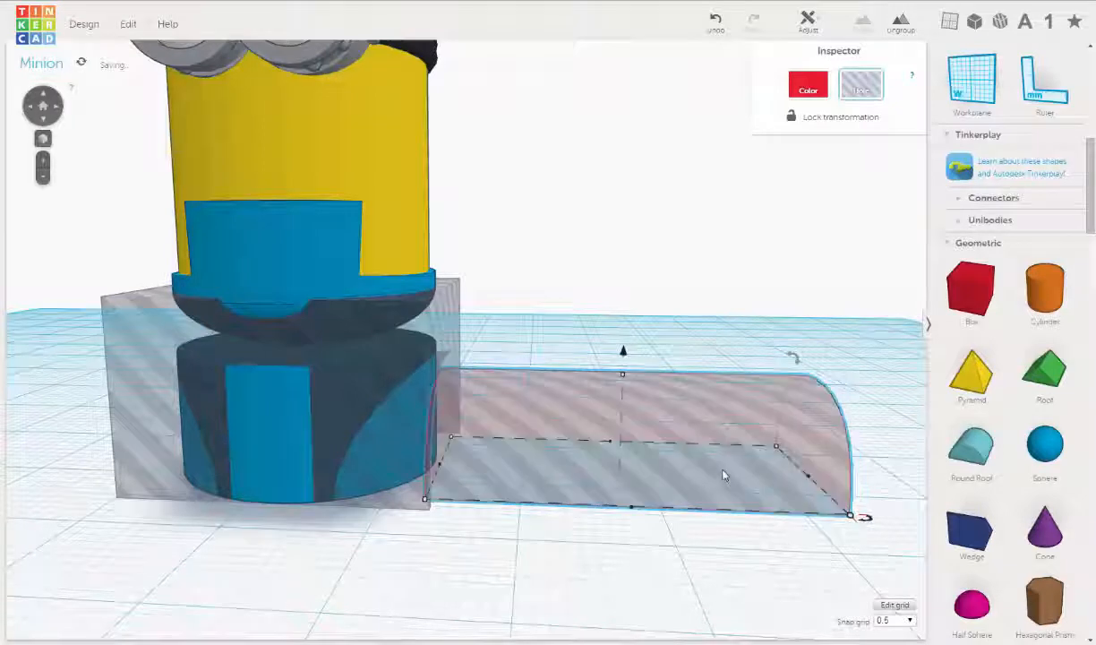
key("Left")
key("Left")
key("Left")
key("Left")
key("Left")
key("Left")
key("Left")
key("Left")
key("Left")
key("Left")
key("Left")
key("Left")
key("Left")
key("Left")
key("Left")
key("Left")
key("Left")
key("Left")
key("Left")
key("Left")
key("Left")
key("Left")
key("Left")
key("Left")
key("Left")
key("Left")
key("Left")
key("Left")
key("Left")
key("Left")
key("Left")
key("Left")
key("Left")
key("Left")
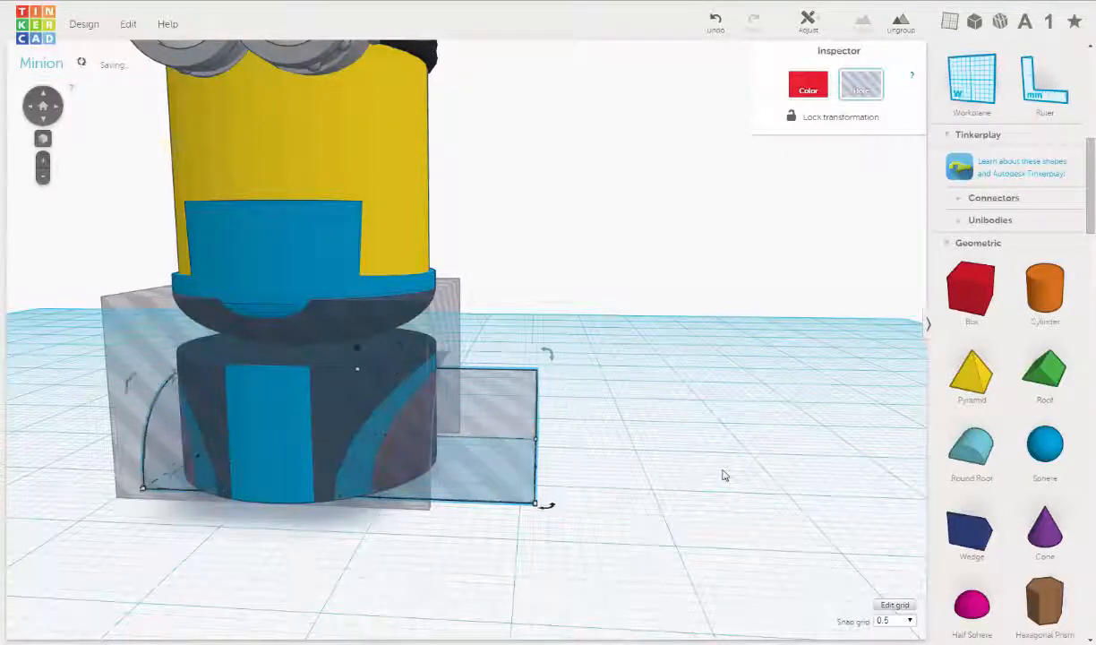
key("Left")
key("Left")
key("Left")
key("Left")
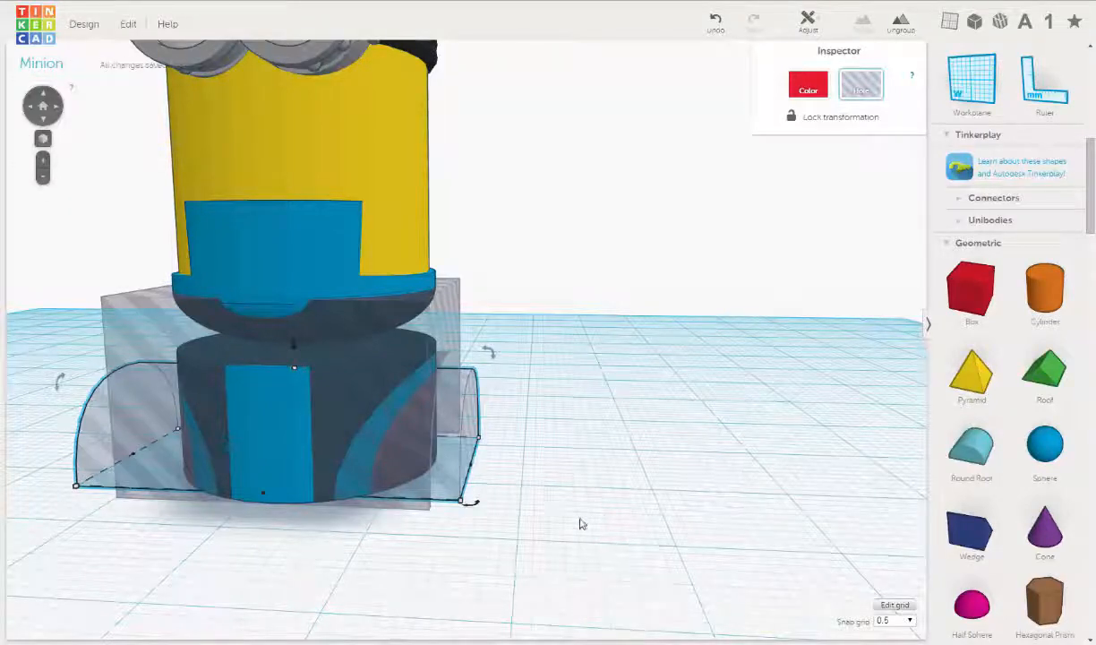
- Nudge the rounded block hole back slightly to center its length on the lower cylinder
right_click_drag(580, 524, 630, 499)
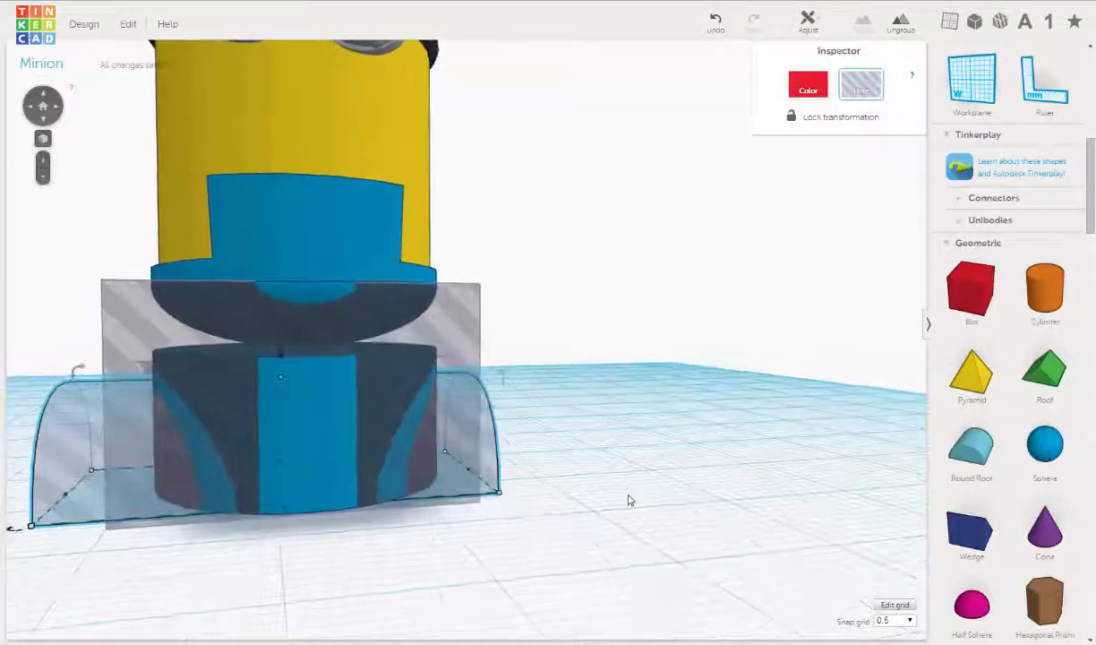
key("Right")
key("Right")
key("Right")
key("Right")
key("Right")
key("Right")
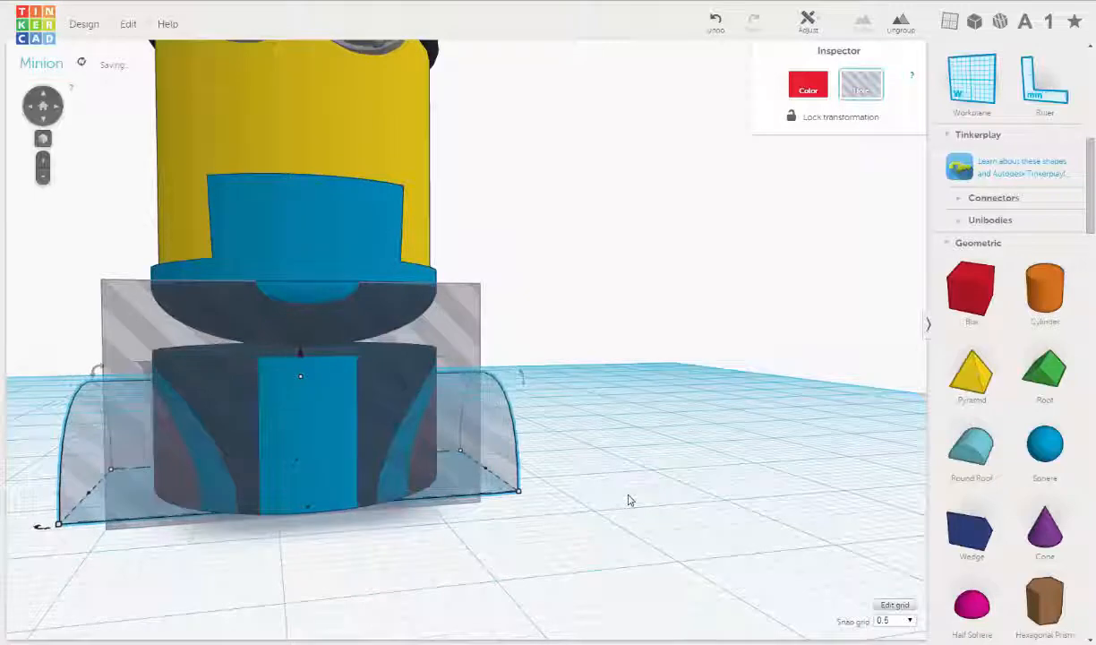
- Group the rounded block hole with the blue lower cylinder to cut an arched opening between the legs
right_click_drag(633, 504, 558, 522)
scroll(497, 491, "up", 2)
scroll(558, 522, "up", 2)
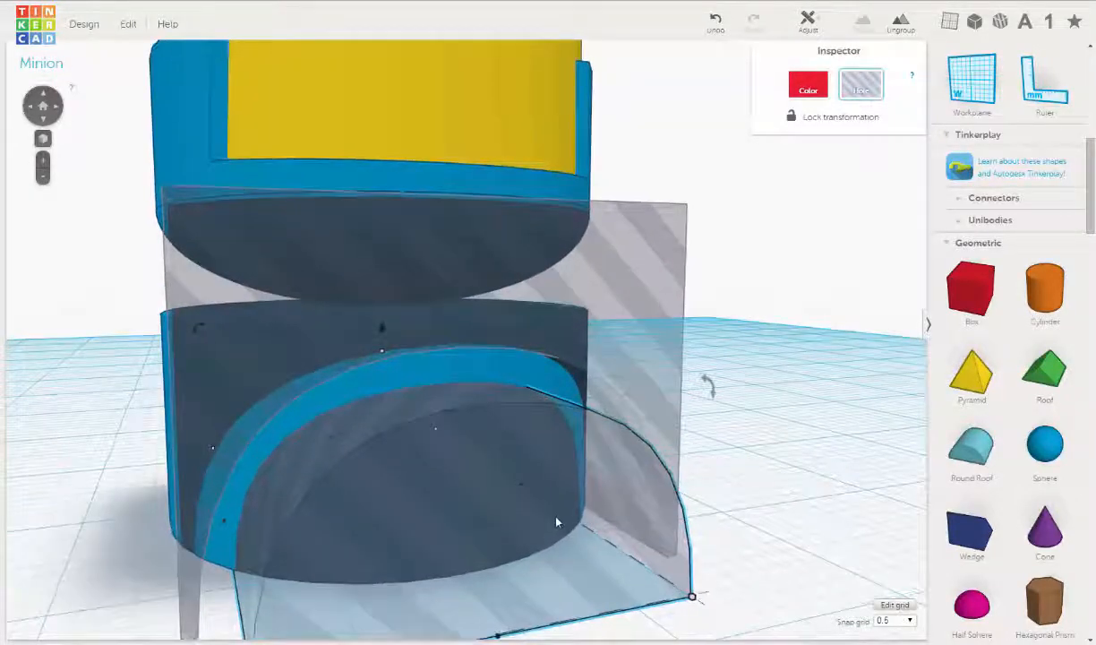
scroll(556, 521, "down", 2)
right_click_drag(535, 508, 483, 507)
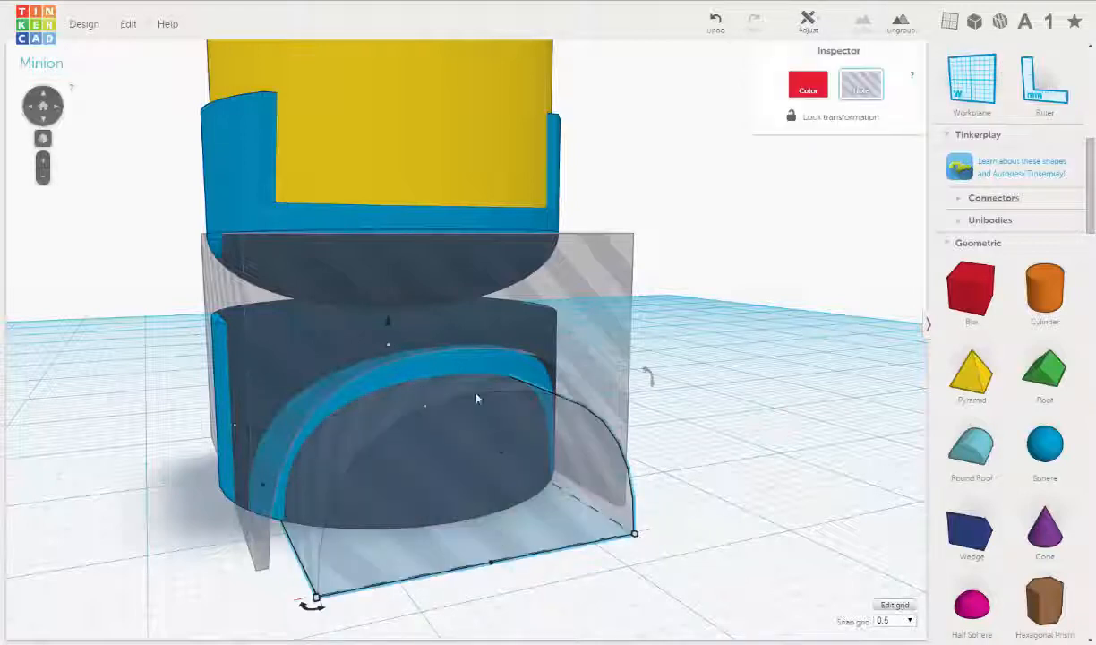
left_click(442, 369, "shift")
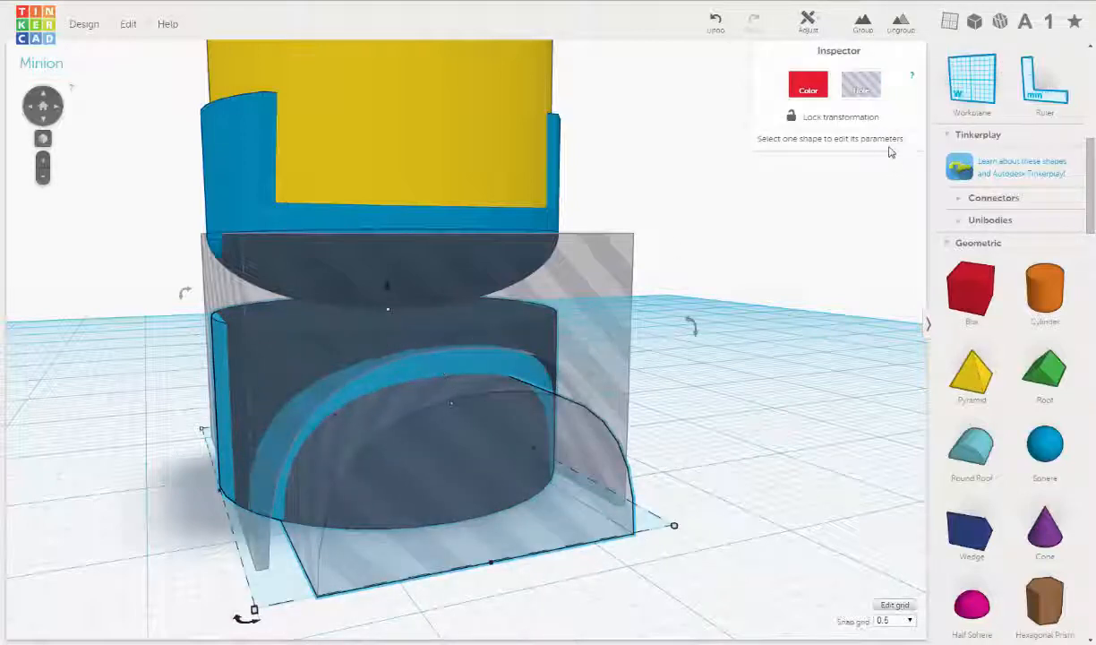
left_click(873, 25)
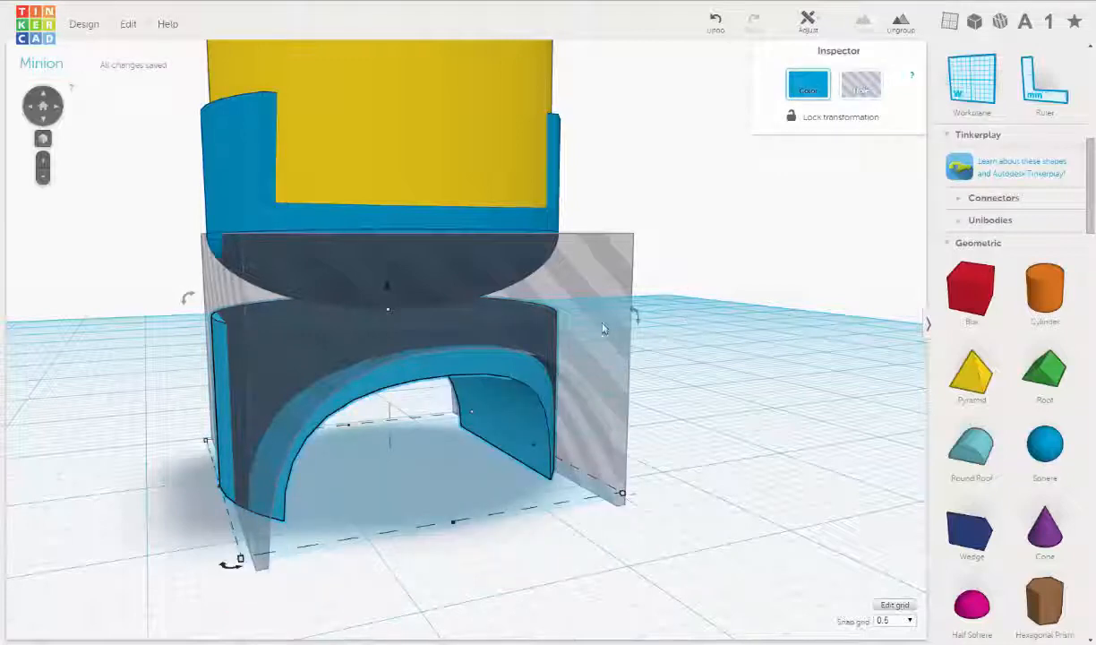
- Group the hollowed blue cylinder with the wide arch hole to trim it down to a thin arch
left_click(540, 528)
left_click(494, 358)
left_click(558, 268, "shift")
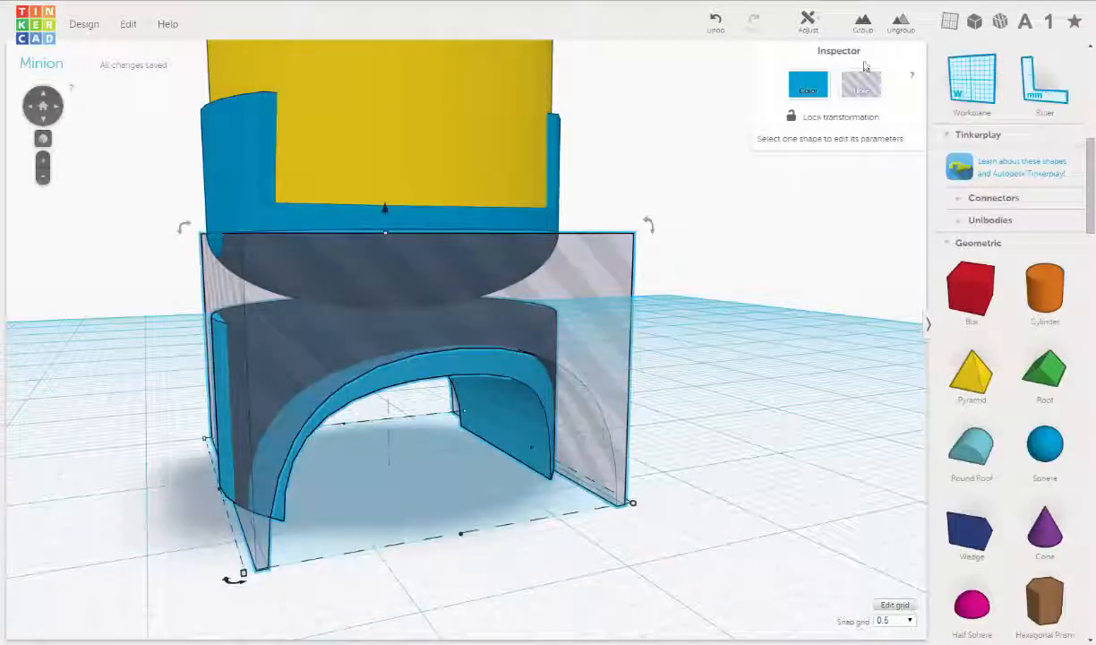
left_click(862, 22)
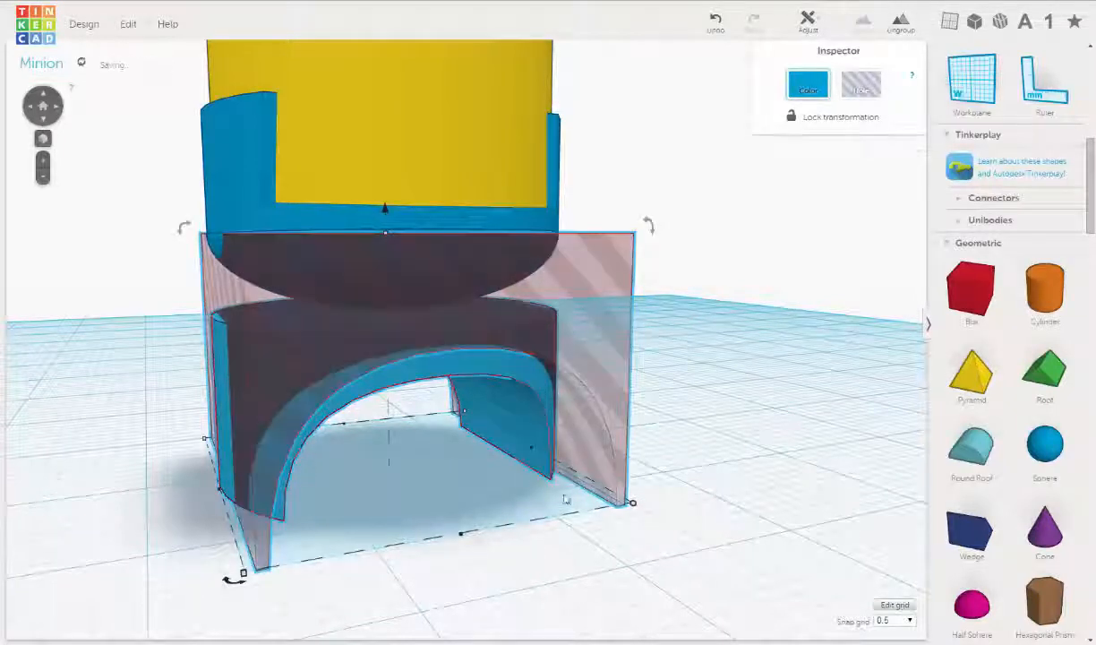
right_click_drag(439, 488, 495, 470)
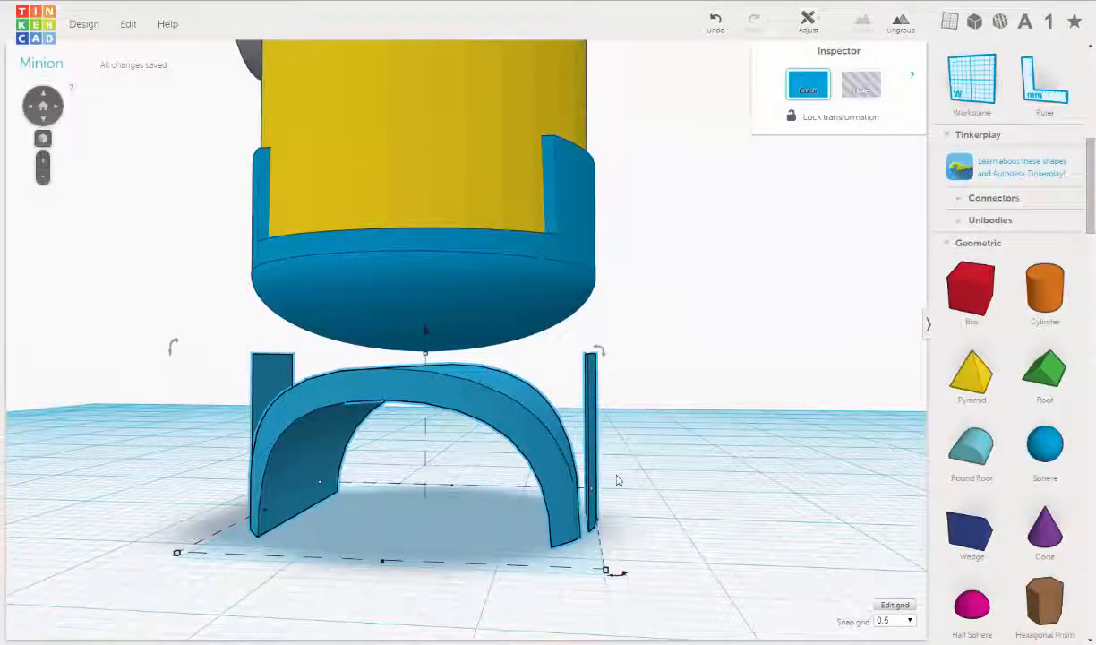
scroll(616, 481, "down", 2)
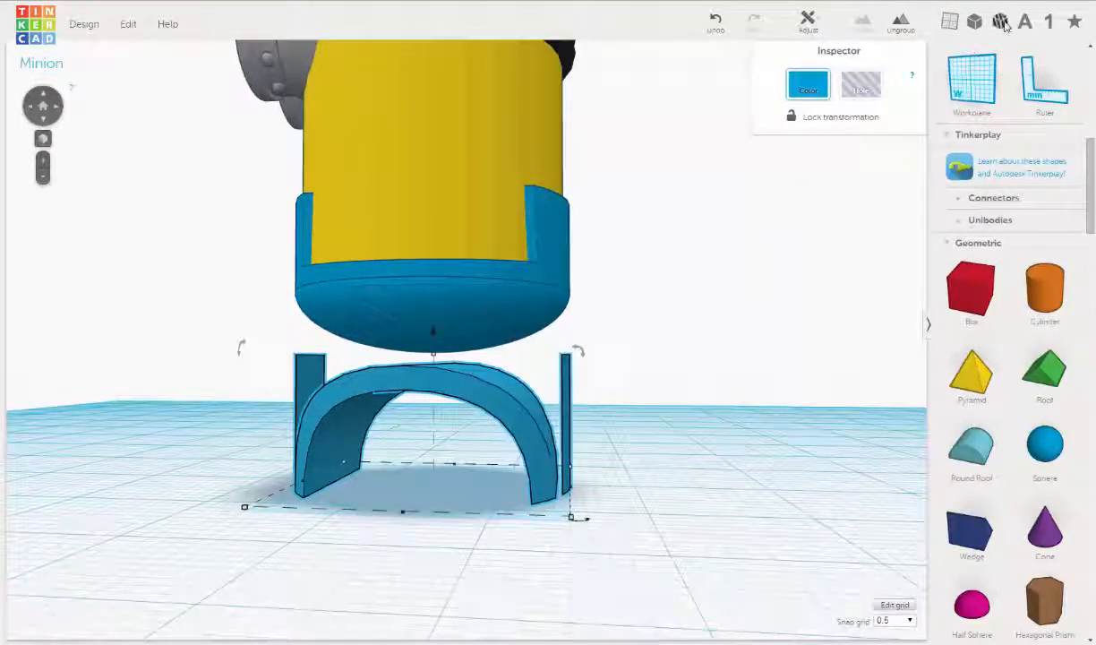
- Add a box hole over the leftover blue strip beside the arch, lowering and thinning it into a slab that encloses the strip
scroll(1010, 110, "down", 5)
mouse_move(1007, 107)
left_mouse_down()
mouse_move(632, 488)
mouse_move(694, 494)
left_mouse_up()
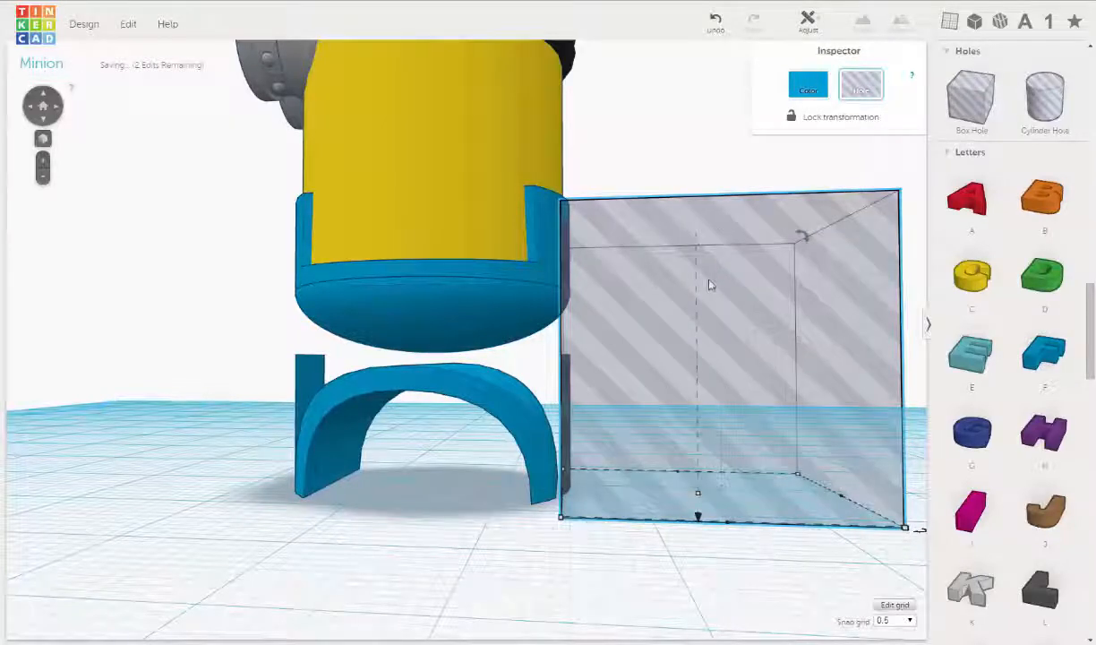
right_click_drag(708, 285, 712, 229)
left_click_drag(708, 204, 702, 333)
left_click_drag(768, 430, 768, 430)
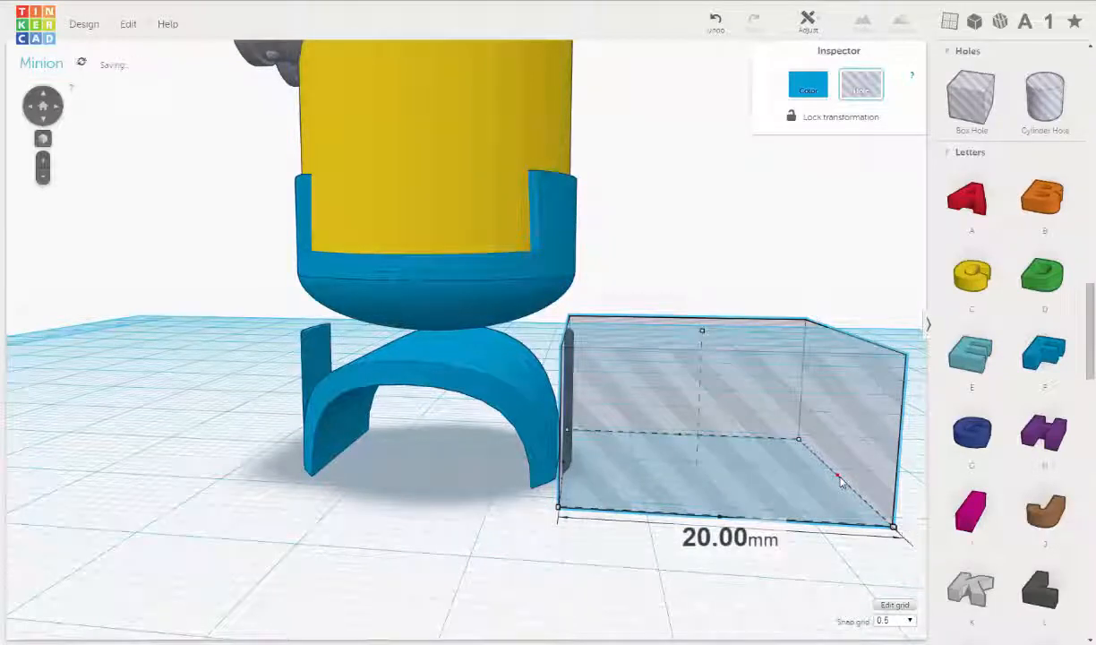
left_click_drag(838, 480, 598, 484)
right_click_drag(602, 444, 643, 436)
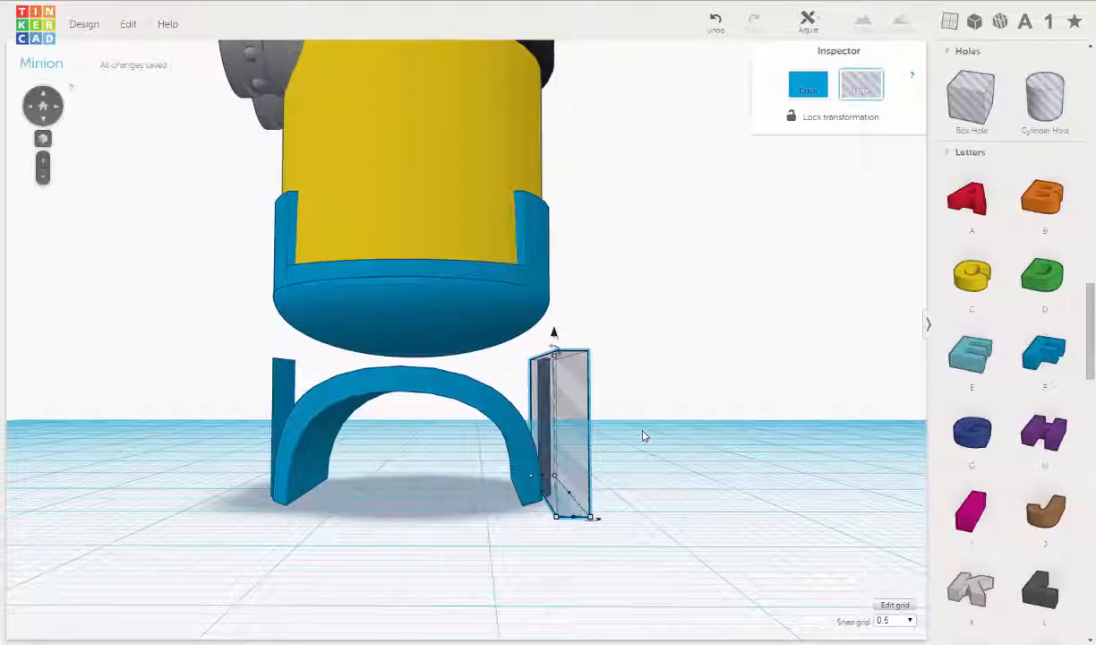
- Duplicate the slab-shaped box hole and move the copy across the arch to enclose the leftover strip on the opposite side
left_click(130, 29)
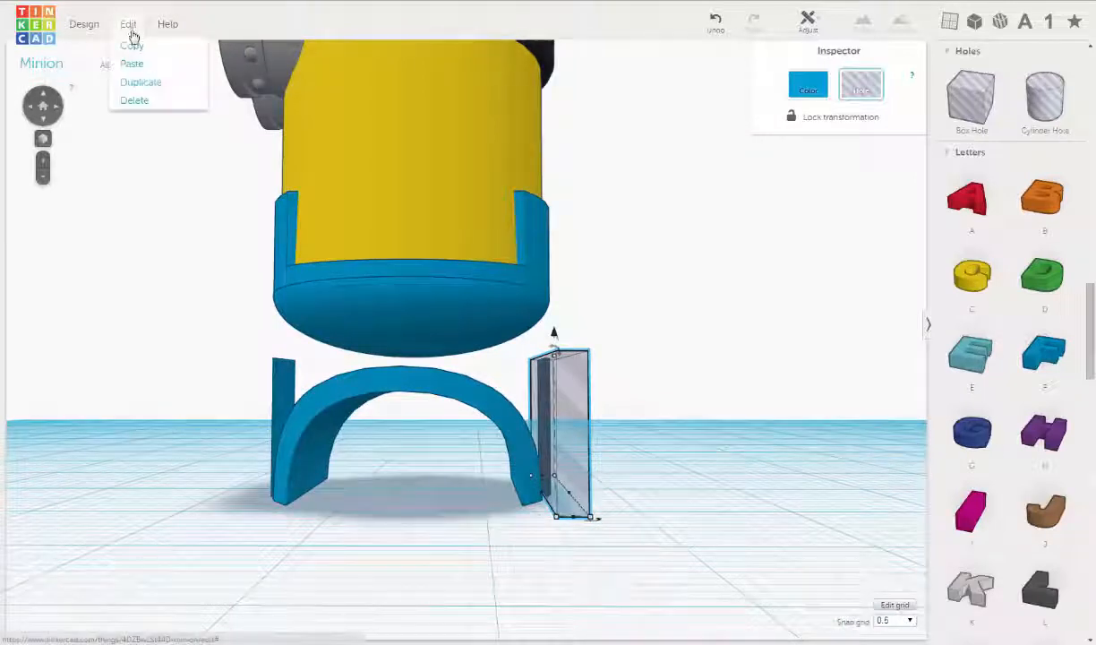
left_click(132, 82)
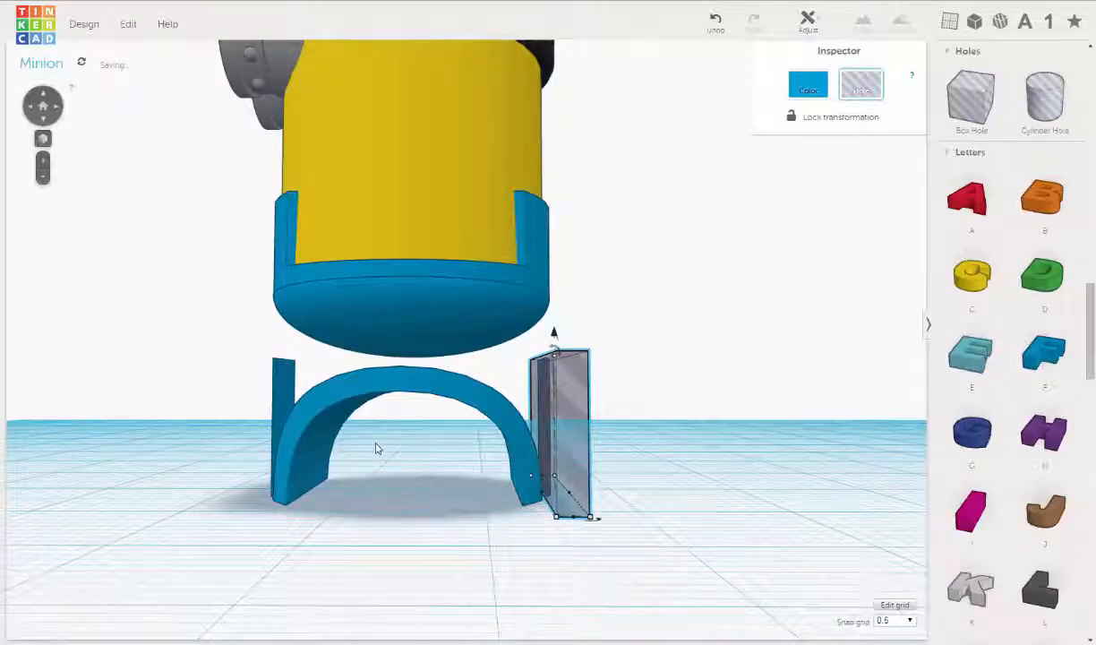
key("Left")
key("Left")
key("Left")
key("Left")
key("Left")
key("Left")
key("Left")
key("Left")
key("Left")
key("Left")
key("Left")
key("Left")
key("Left")
key("Left")
key("Left")
key("Left")
key("Left")
key("Left")
key("Left")
key("Left")
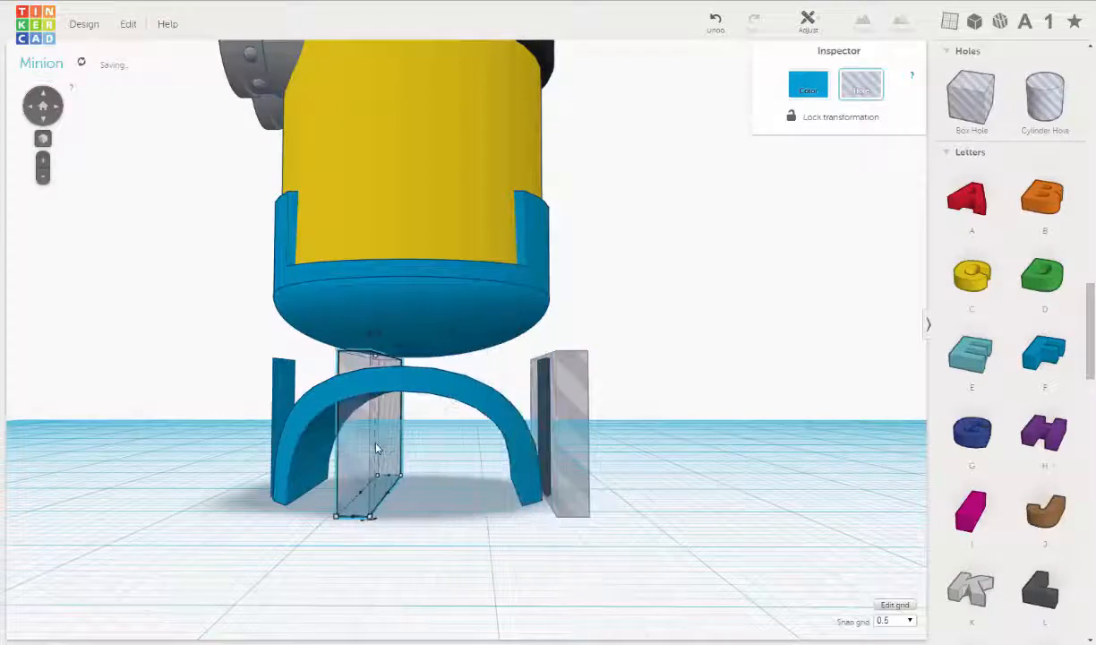
key("Left")
key("Left")
key("Left")
key("Left")
key("Left")
key("Left")
key("Left")
key("Left")
key("Left")
key("Left")
key("Left")
key("Left")
key("Left")
key("Left")
key("Left")
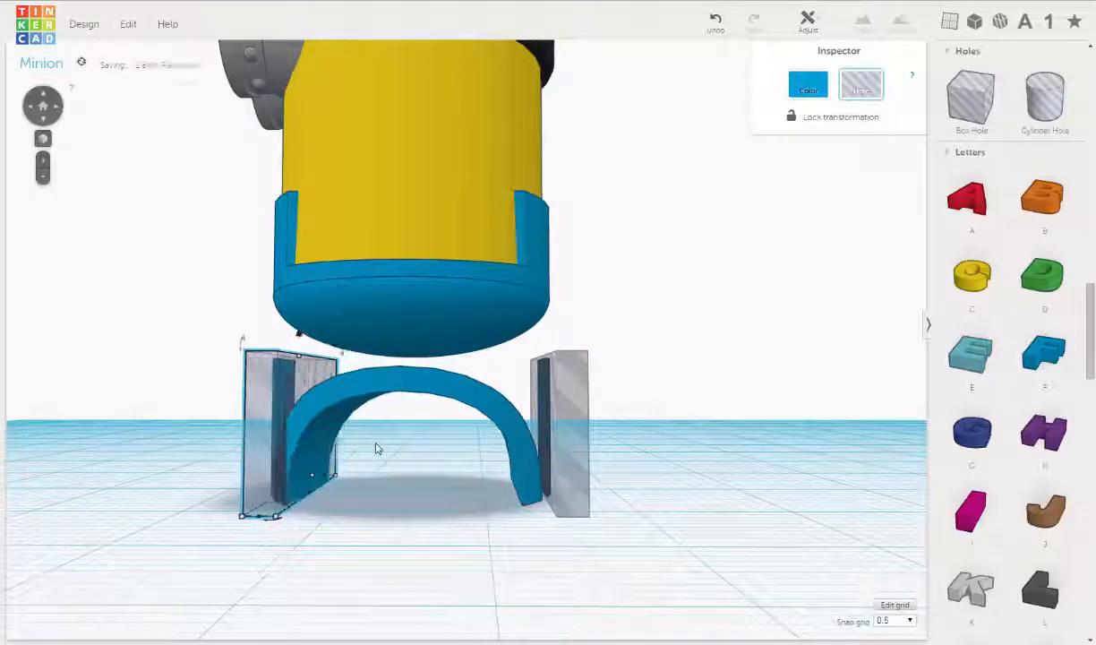
key("Left")
key("Left")
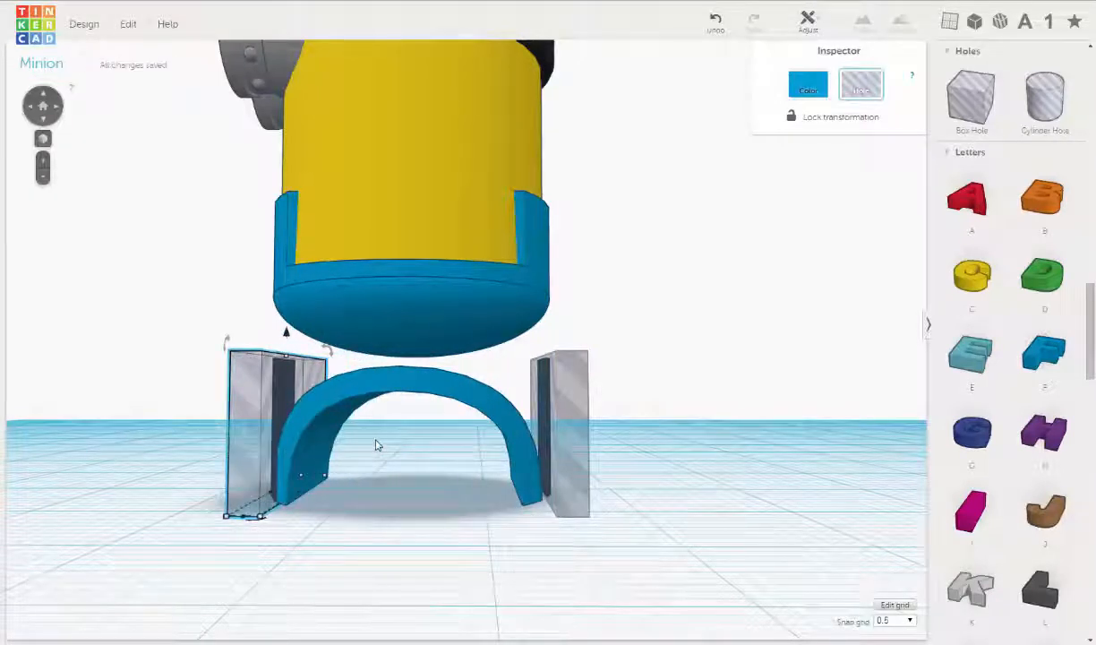
right_click_drag(376, 445, 471, 467)
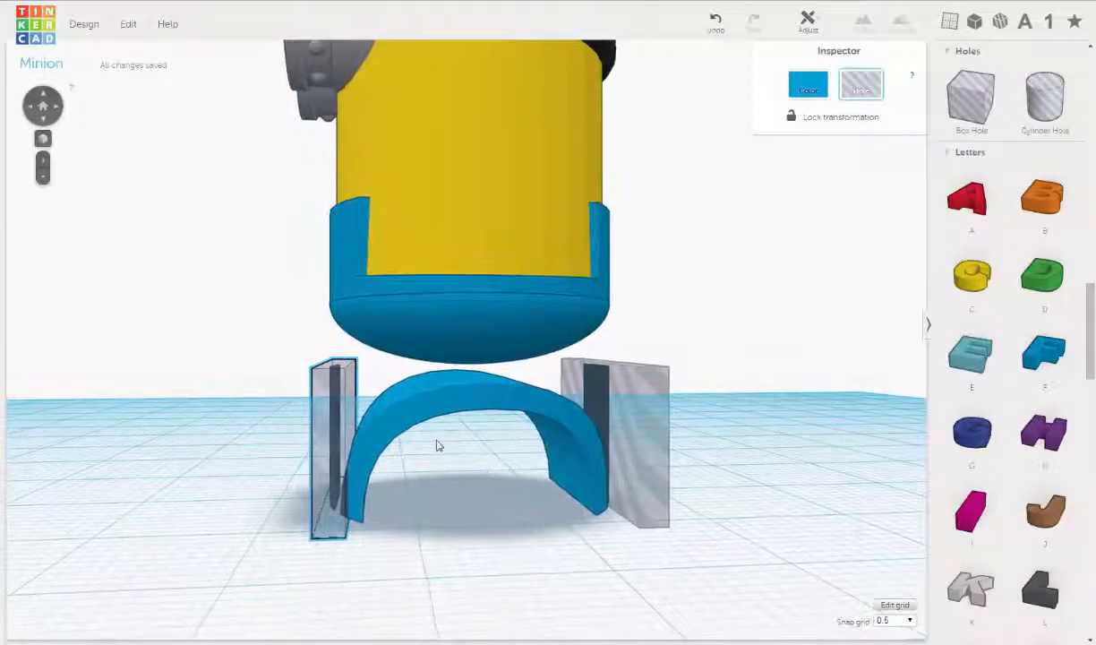
key("Left")
key("Left")
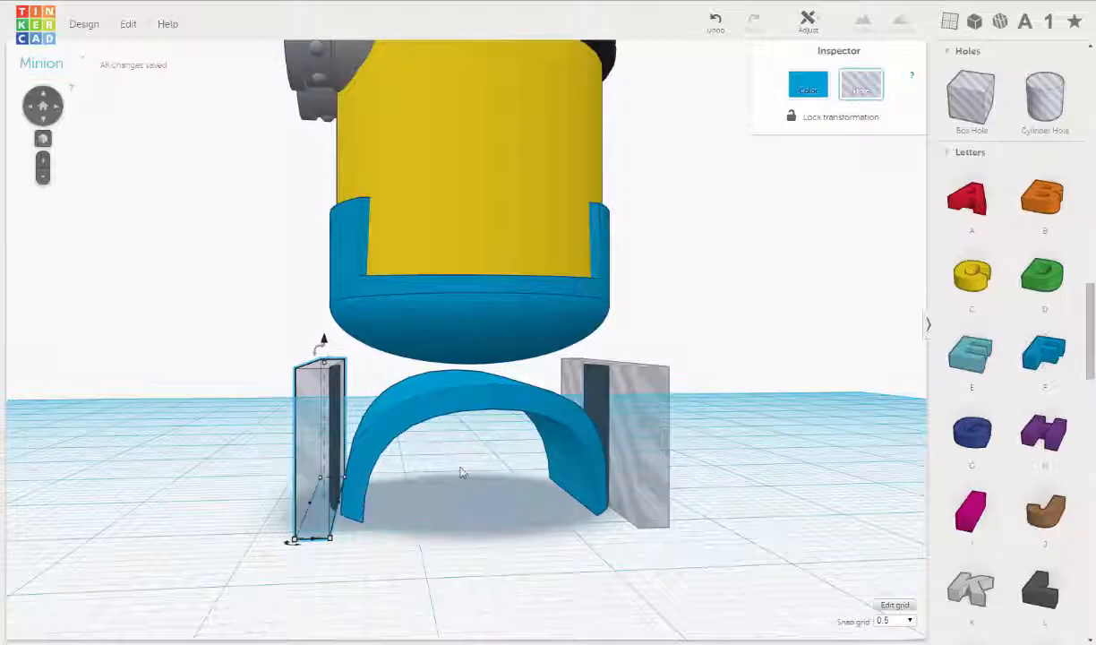
- Raise the blue arch with its leftover strips up to the base of the Minion's upper overalls
right_click_drag(460, 468, 493, 479)
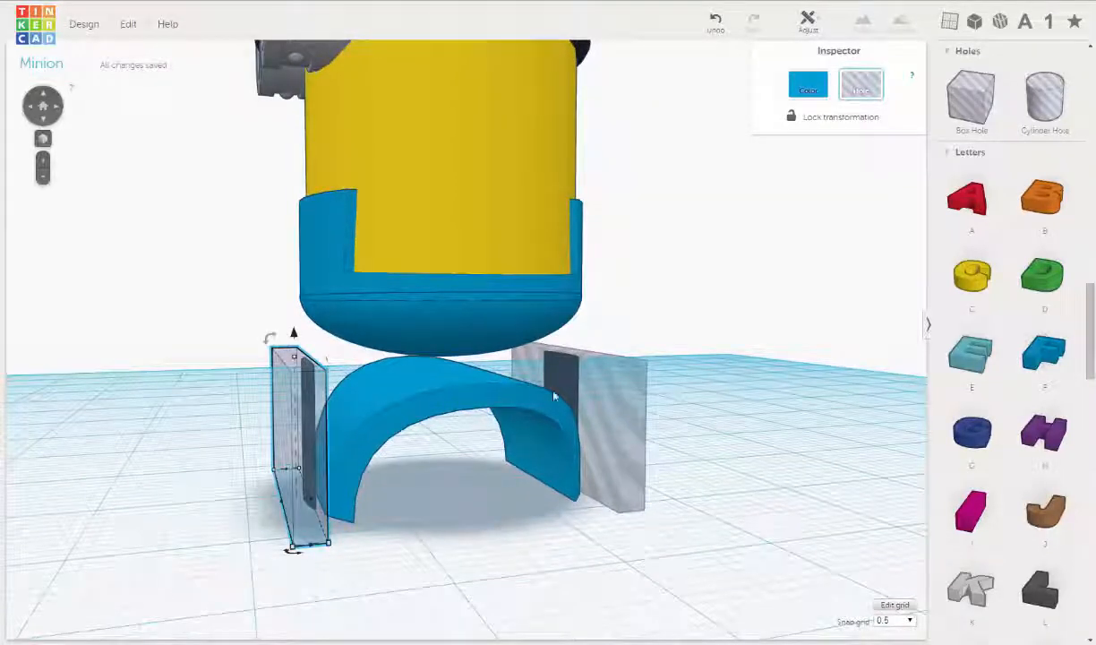
left_click(497, 405)
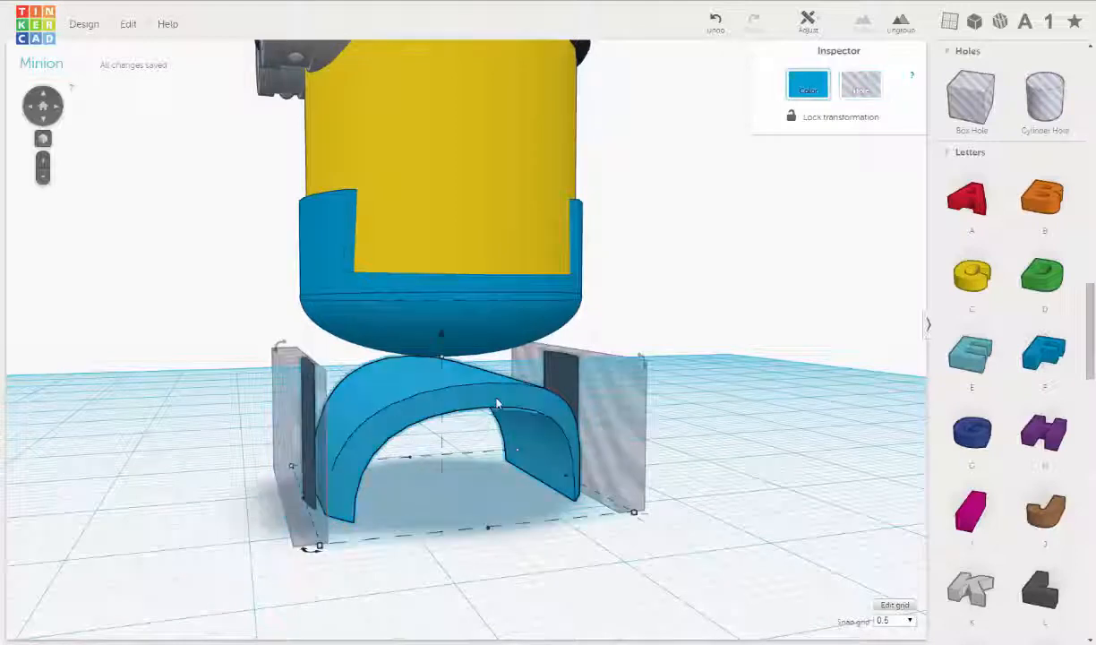
left_click_drag(442, 337, 476, 125)
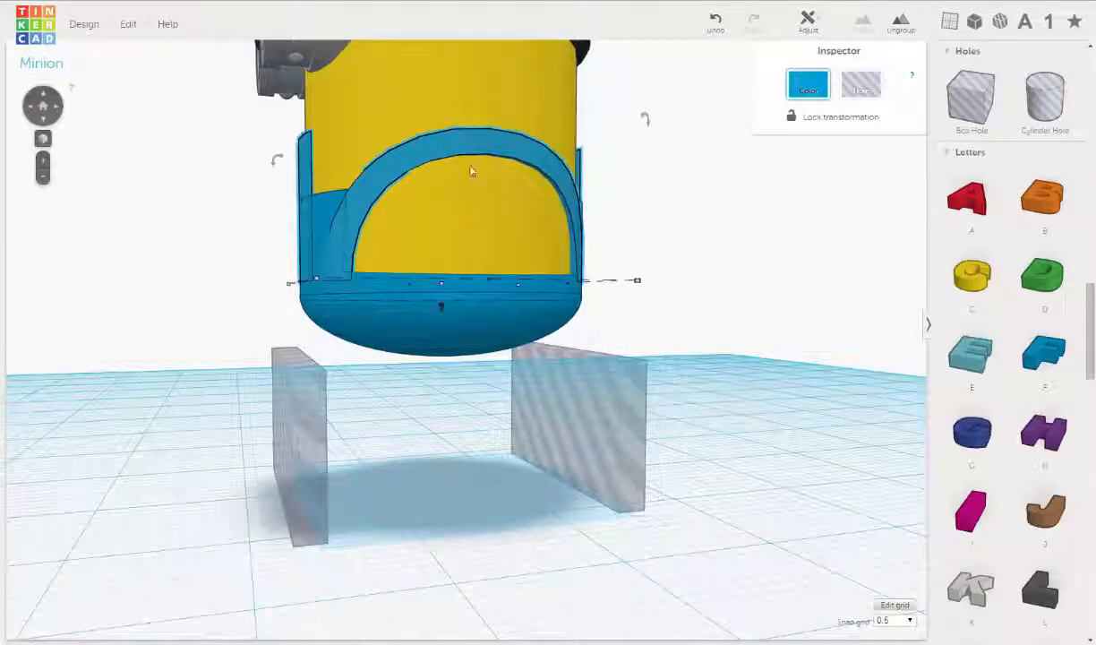
- Raise the blue arch another 0.5 mm, to 16.50 mm above the workplane, and check its fit around the Minion's body
right_click_drag(372, 286, 533, 288)
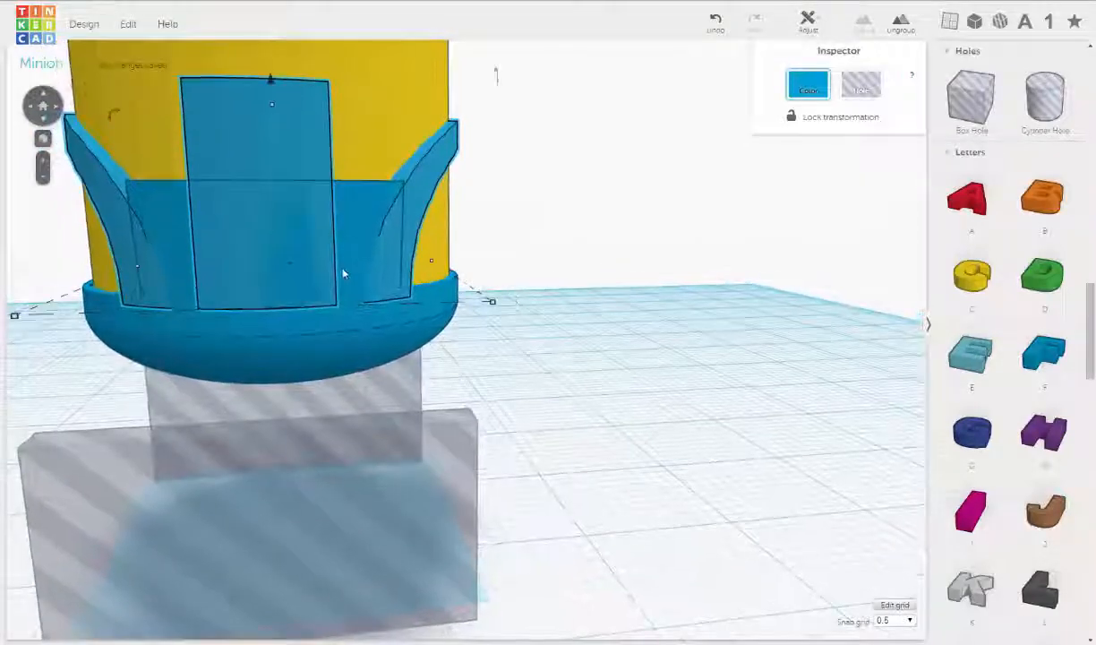
key("f")
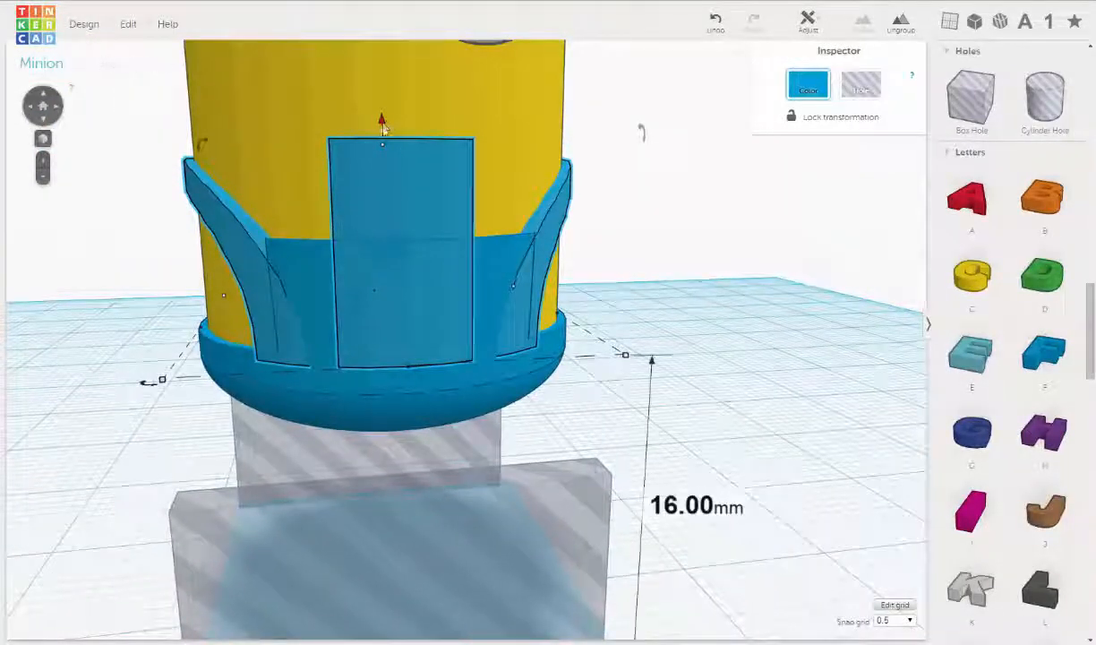
left_click_drag(382, 124, 387, 122)
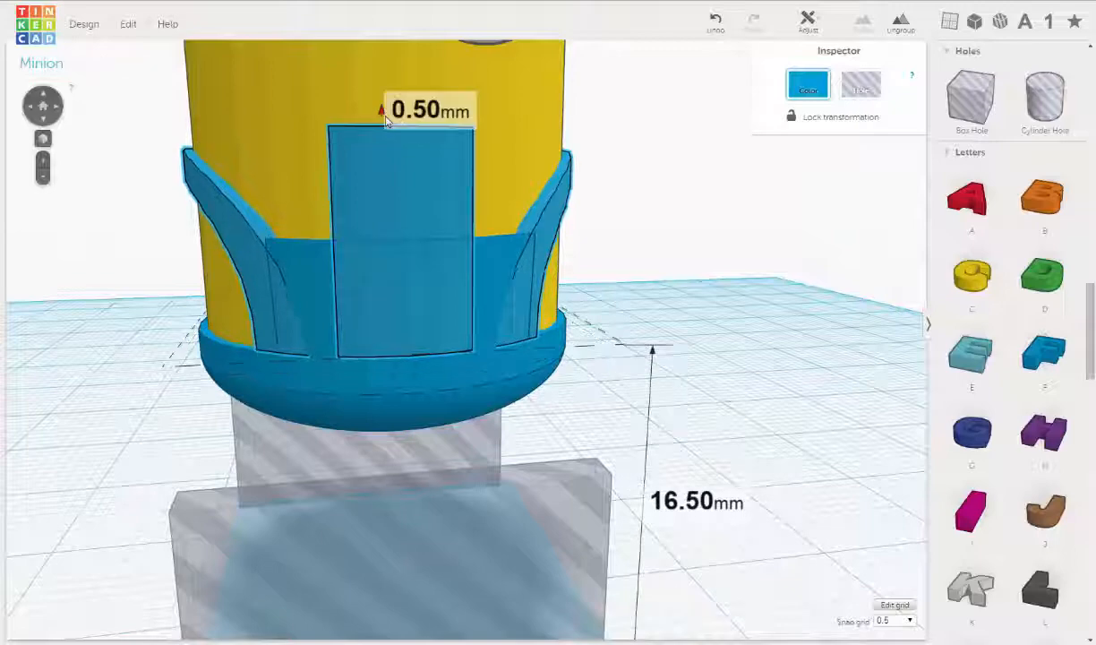
mouse_move(421, 264)
right_mouse_down()
mouse_move(521, 289)
mouse_move(375, 288)
mouse_move(374, 264)
mouse_move(389, 252)
mouse_move(423, 261)
right_mouse_up()
scroll(423, 261, "down", 3)
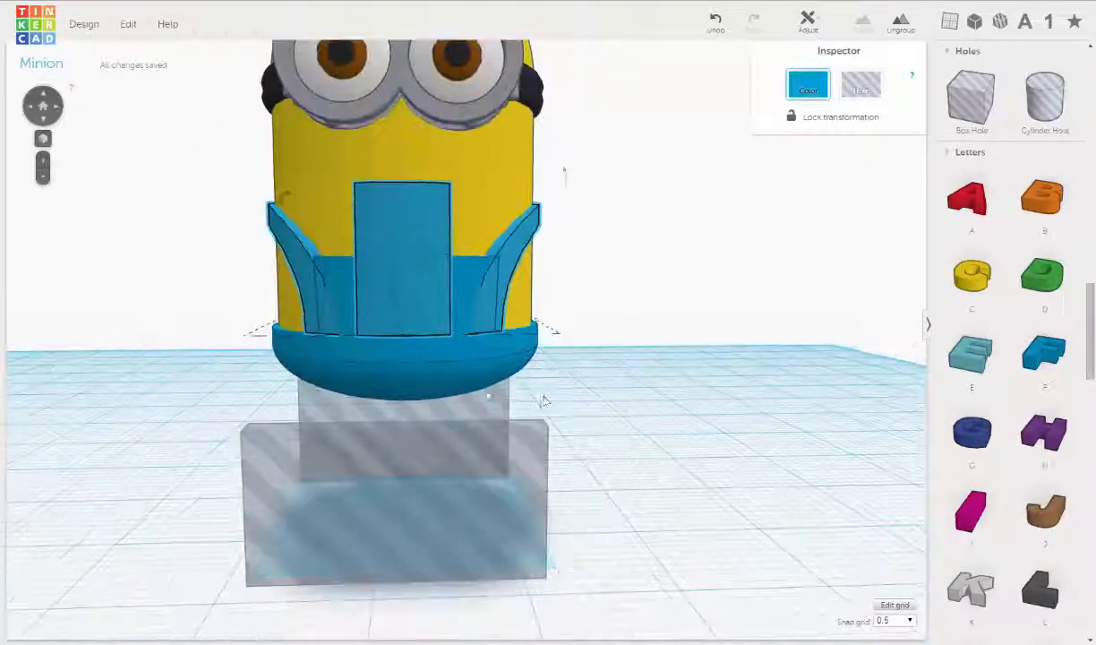
mouse_move(542, 400)
right_mouse_down()
mouse_move(98, 403)
mouse_move(535, 408)
right_mouse_up()
scroll(537, 411, "down", 3)
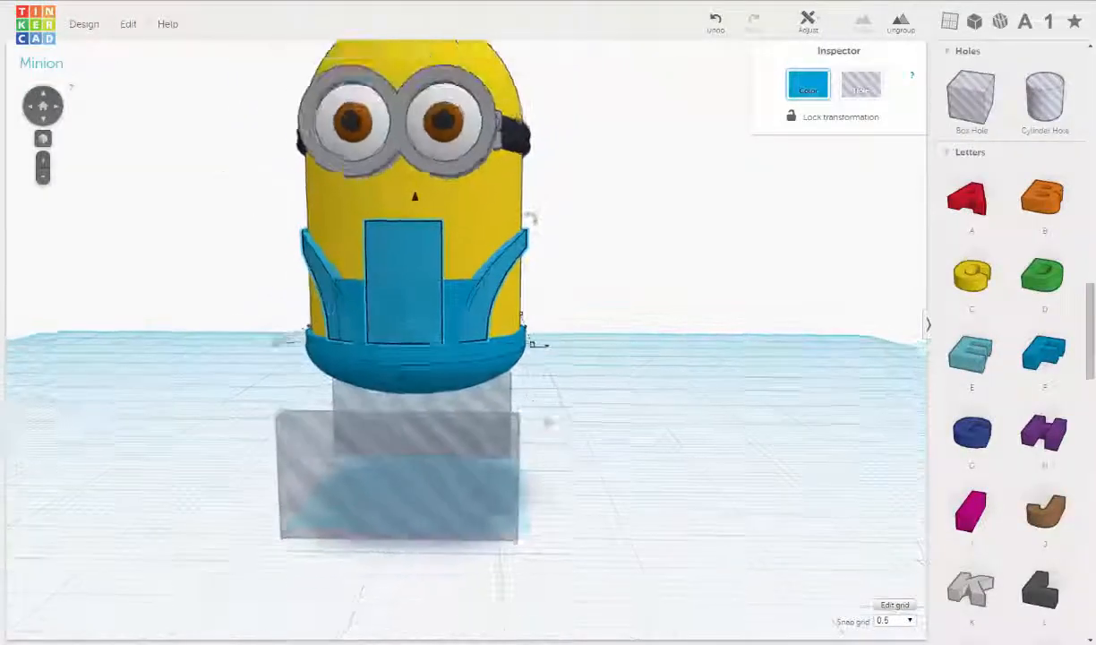
right_click_drag(555, 460, 729, 198)
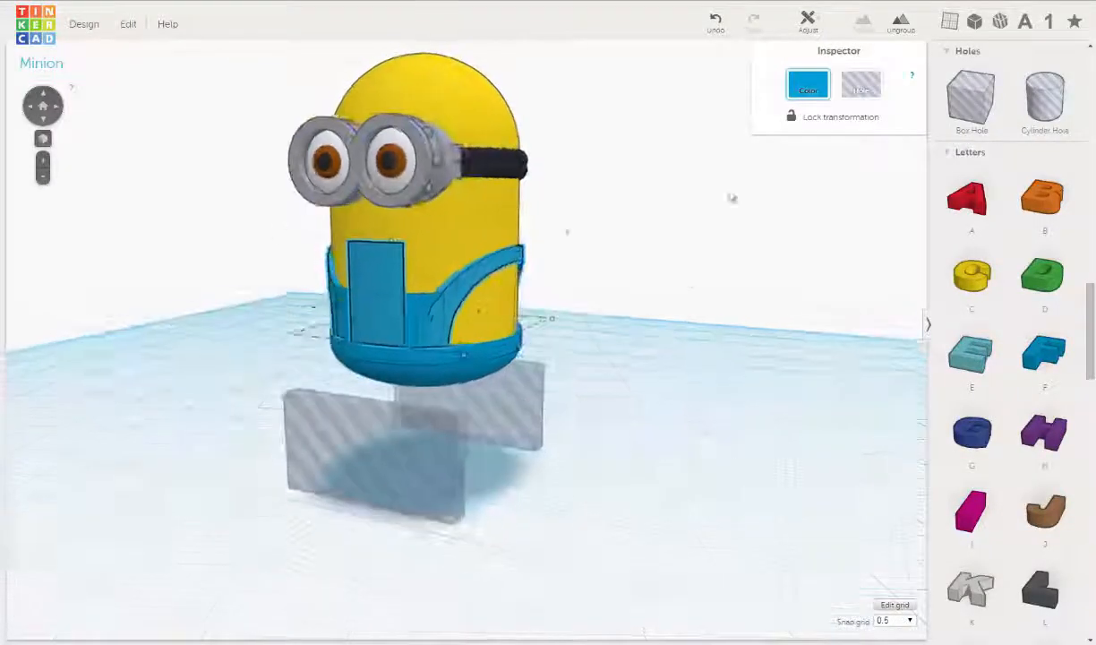
- Undo the raising of the blue arch, back to its position on the workplane between the two slab-shaped box holes
left_click(715, 25)
left_click(715, 24)
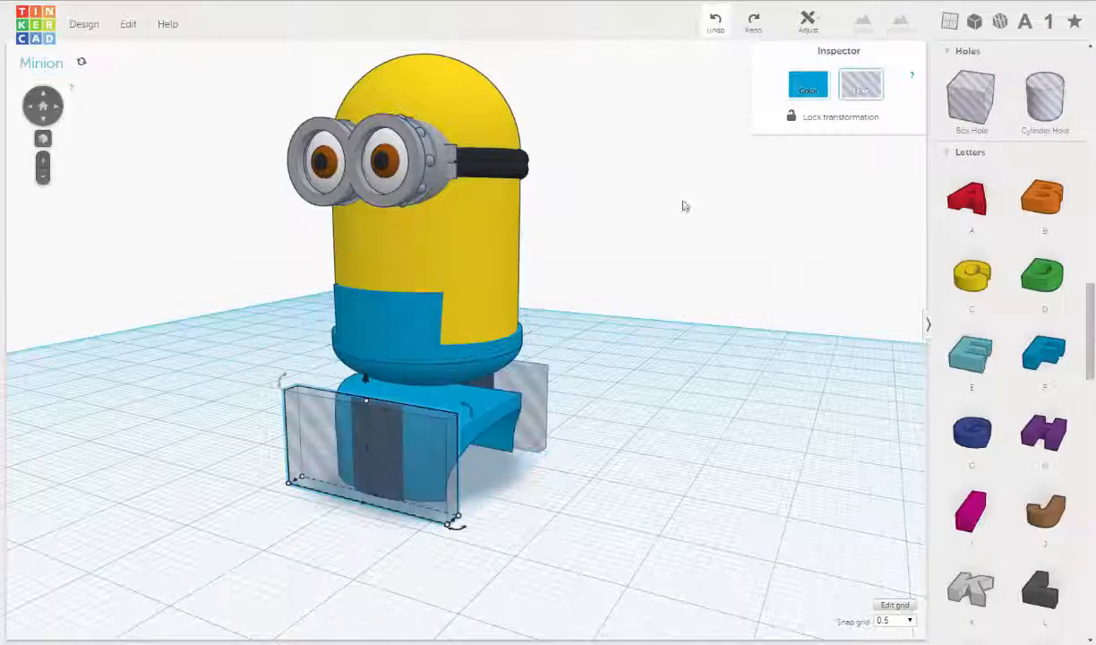